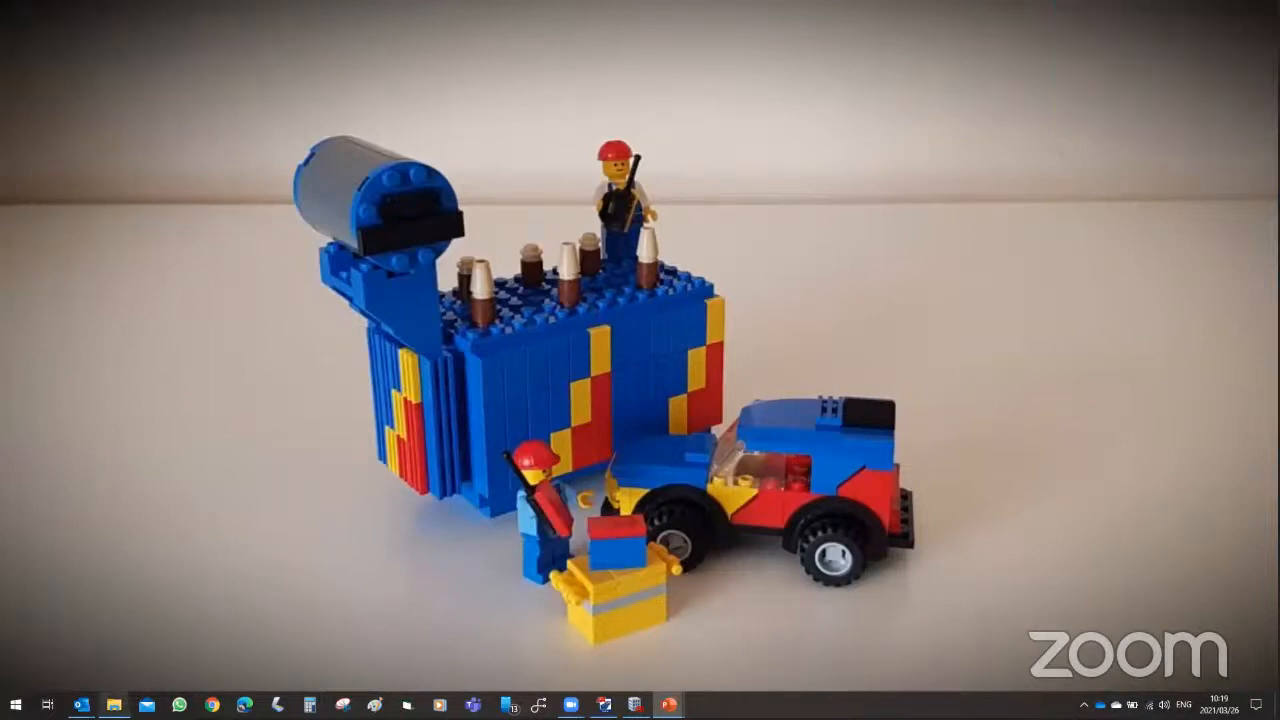
Open Capture.JPG from the Photos folder inside Stuff to examine the isolator status logic diagram.
click(114, 705)
double_click(256, 87)
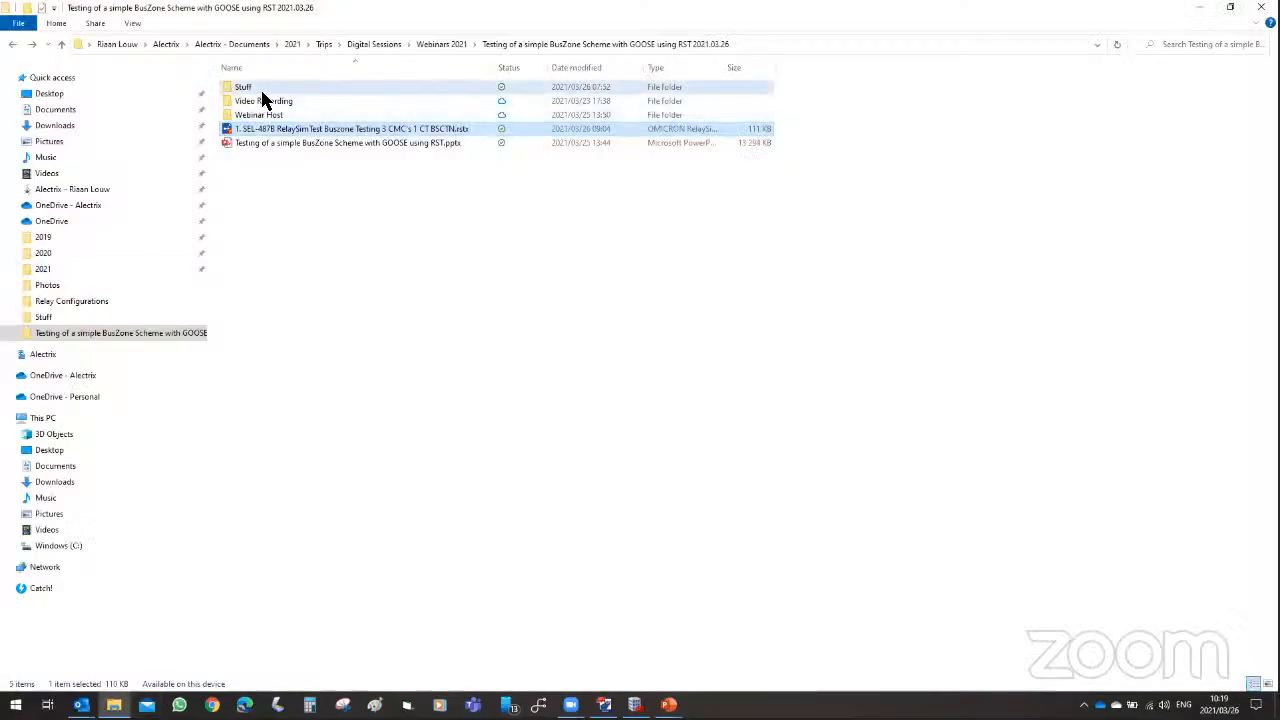
double_click(264, 90)
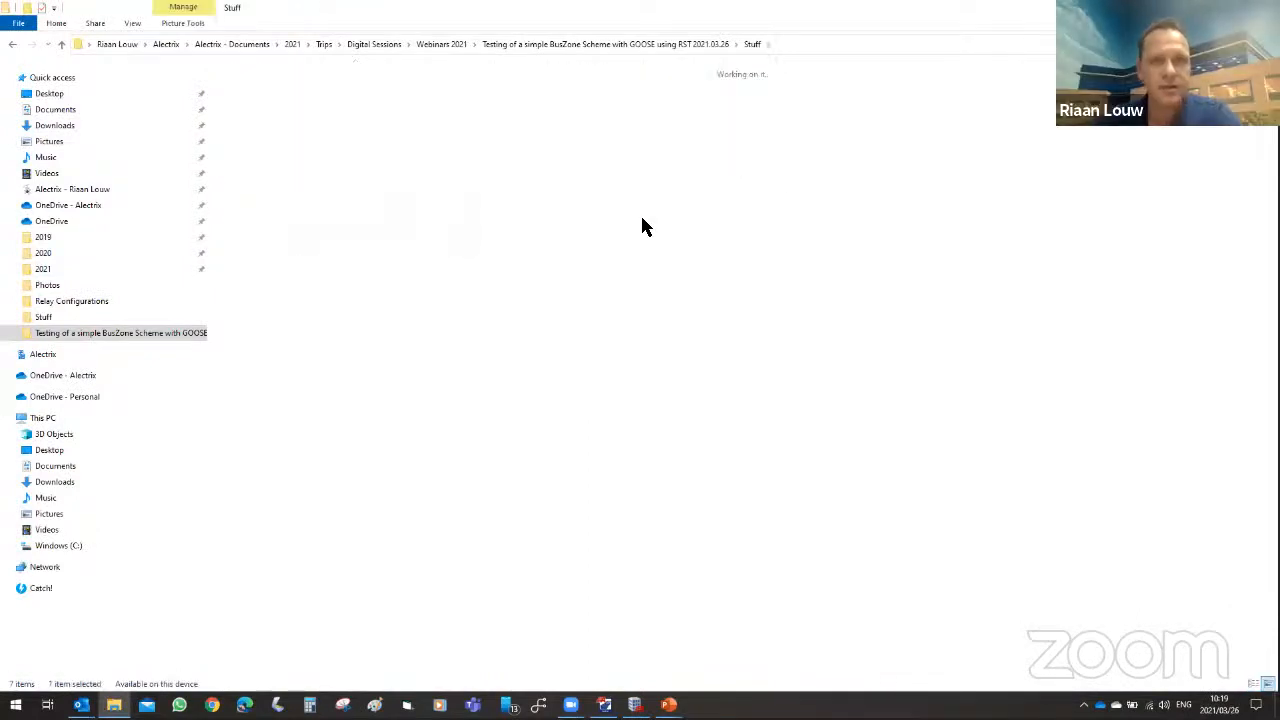
click(826, 122)
double_click(826, 122)
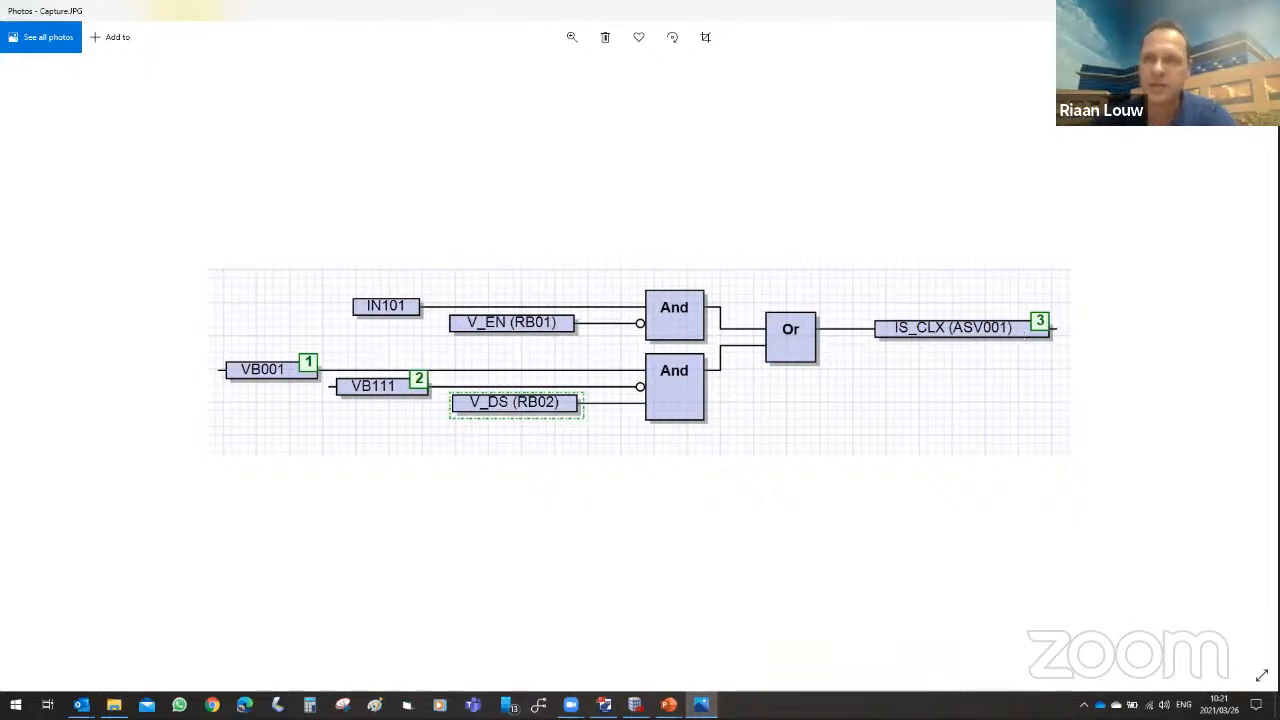
Close the logic diagram image, return to the webinar's main folder and minimize the file window.
click(1262, 10)
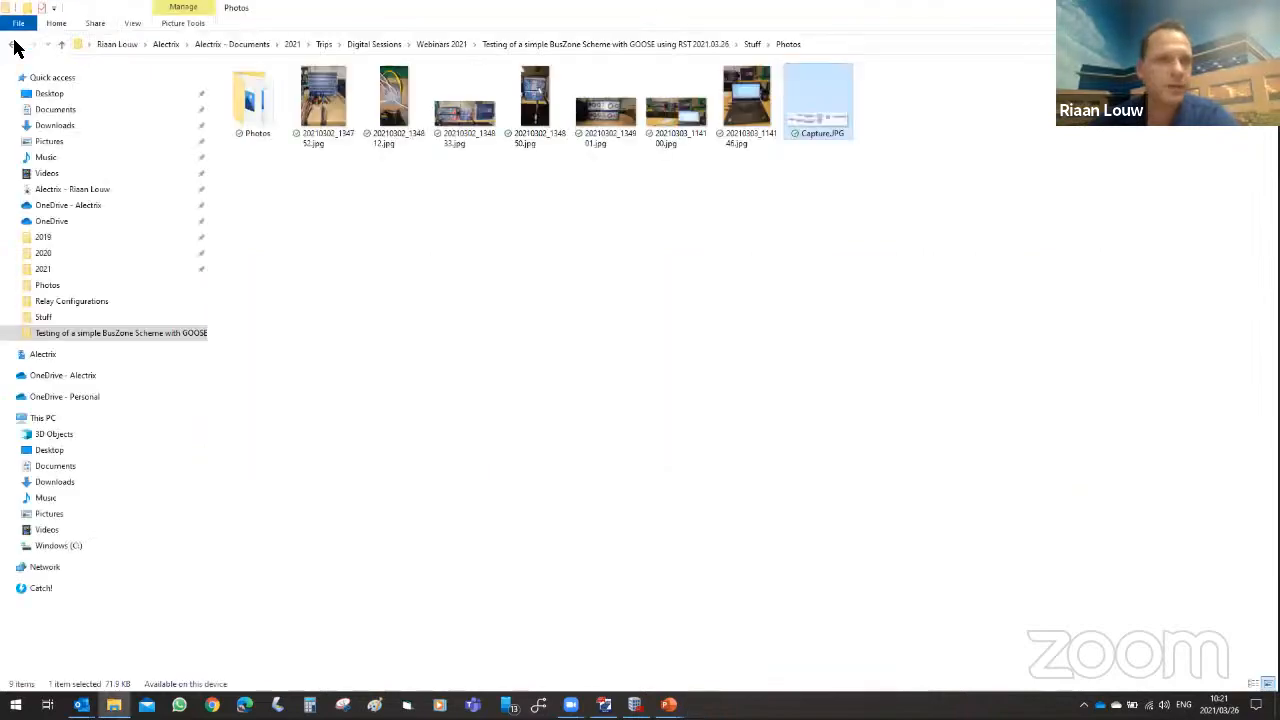
click(14, 45)
click(13, 45)
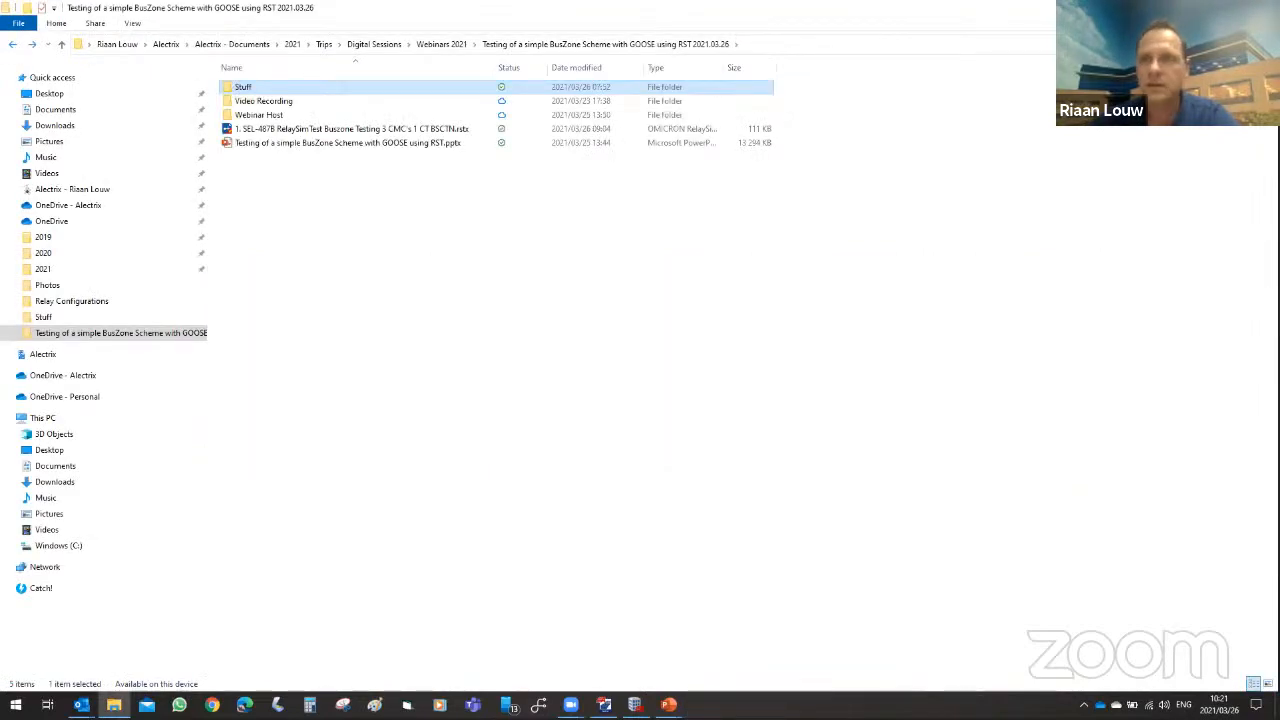
click(1194, 8)
Switch to AcSELerator QuickSet and examine the global Disconnect Inputs and Timers, highlighting the 89A01 and 89B01 contact input assignments.
click(604, 705)
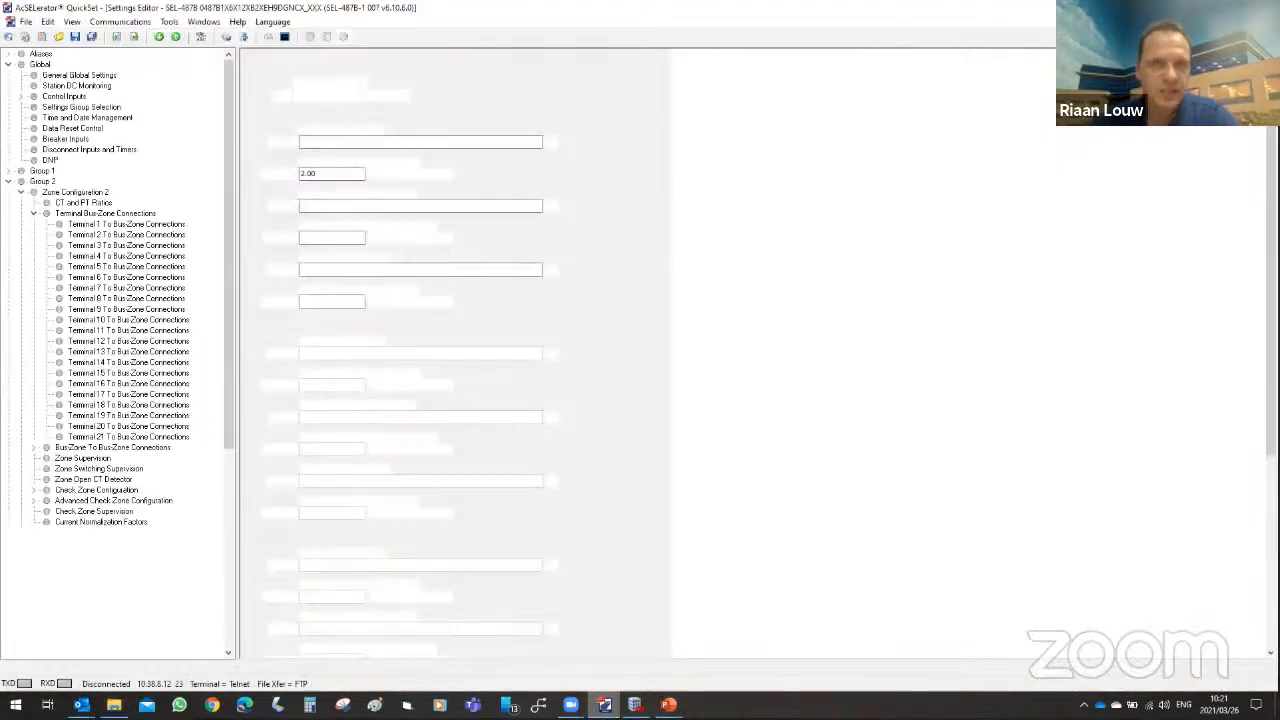
click(55, 150)
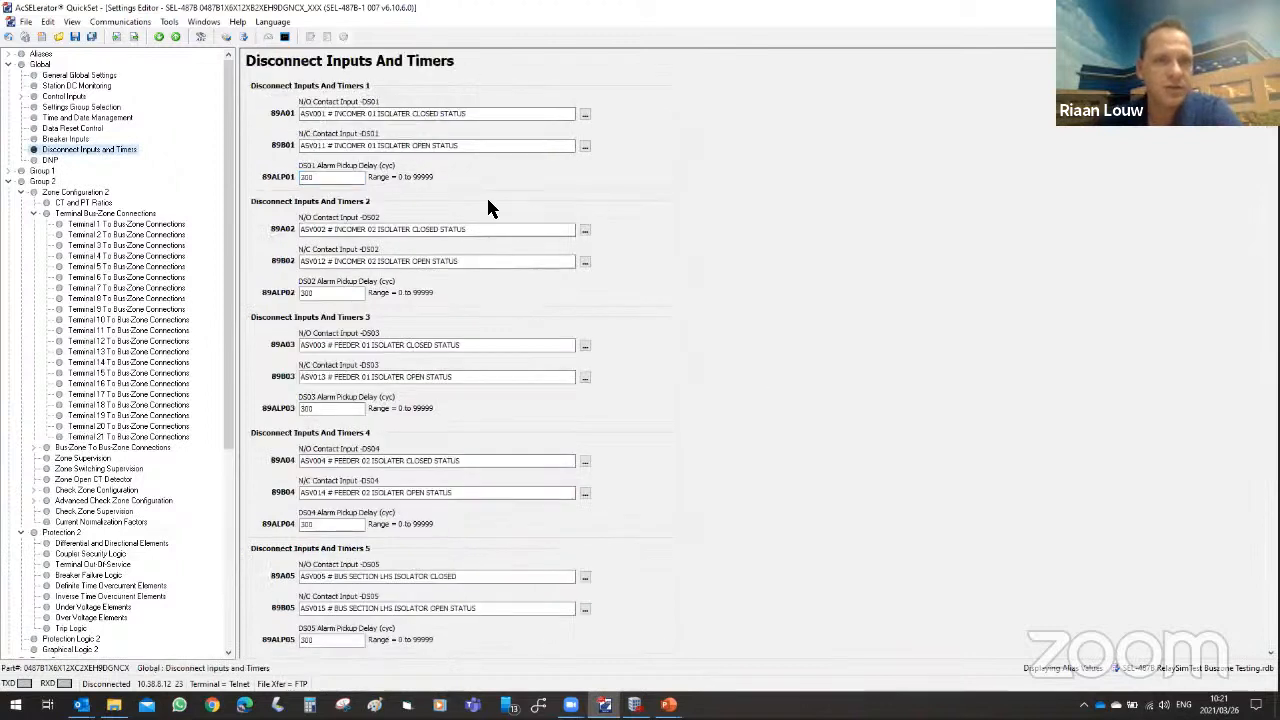
double_click(308, 114)
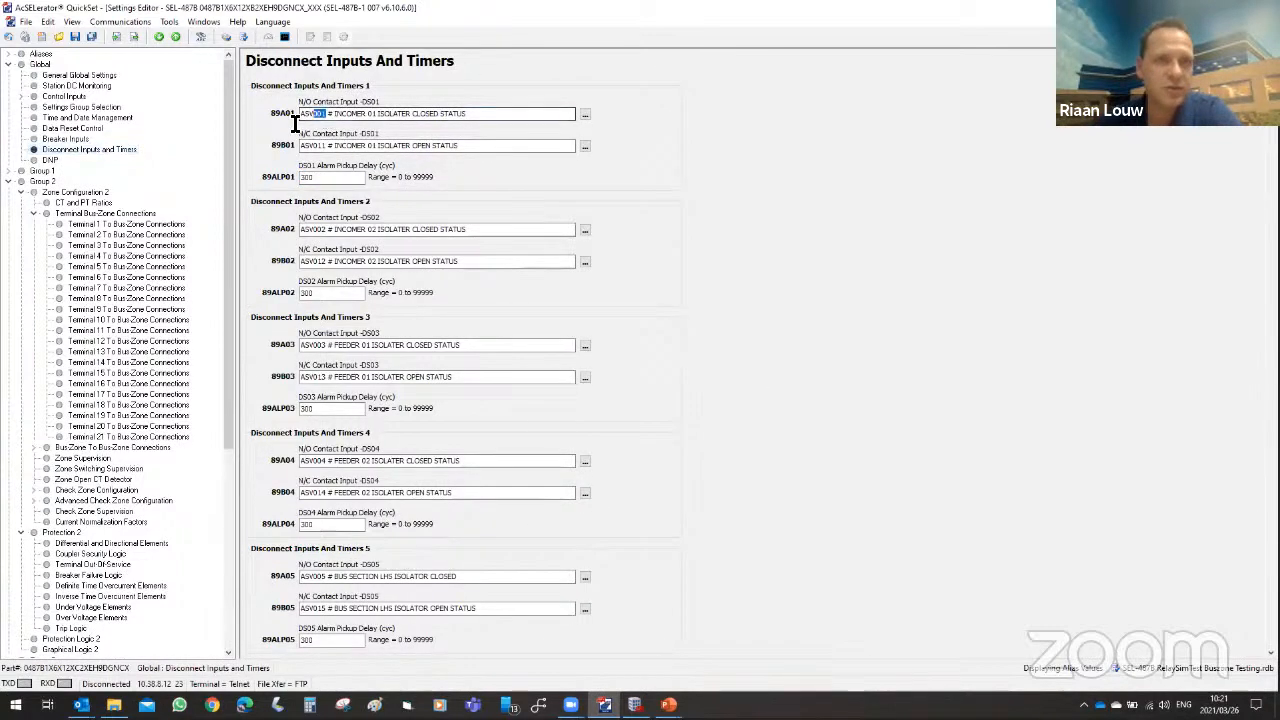
double_click(316, 146)
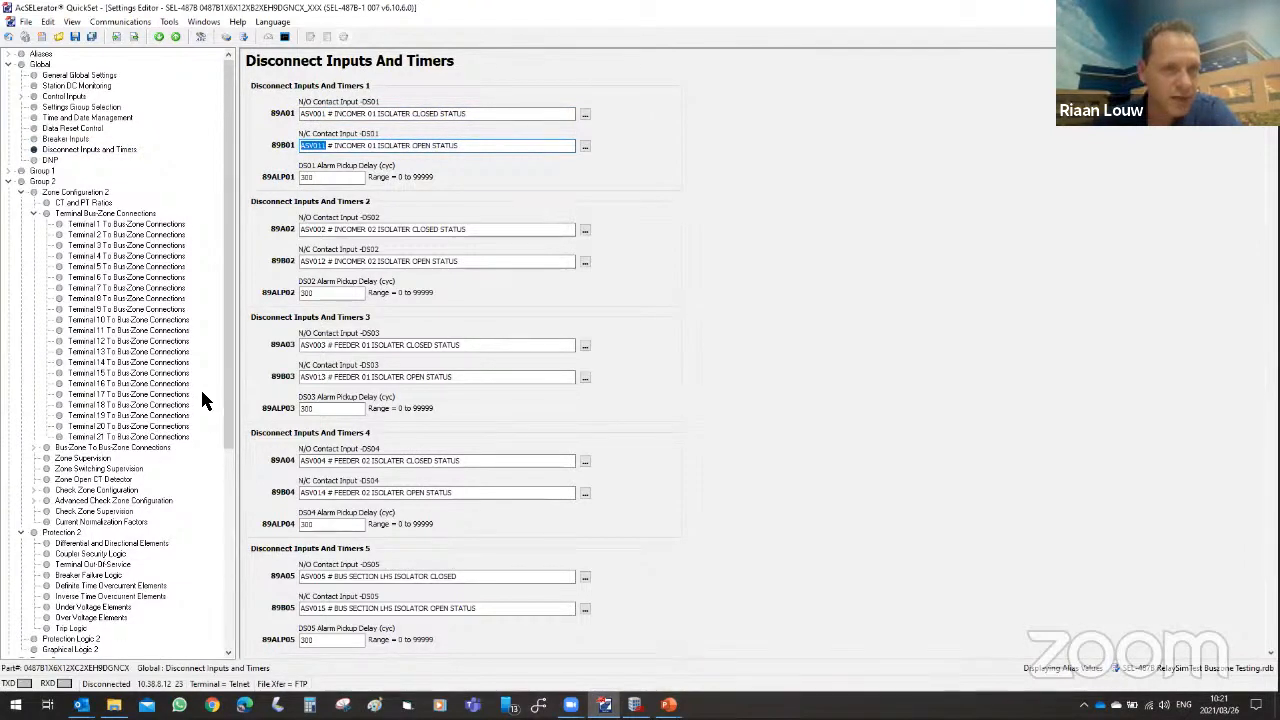
drag(226, 377, 200, 527)
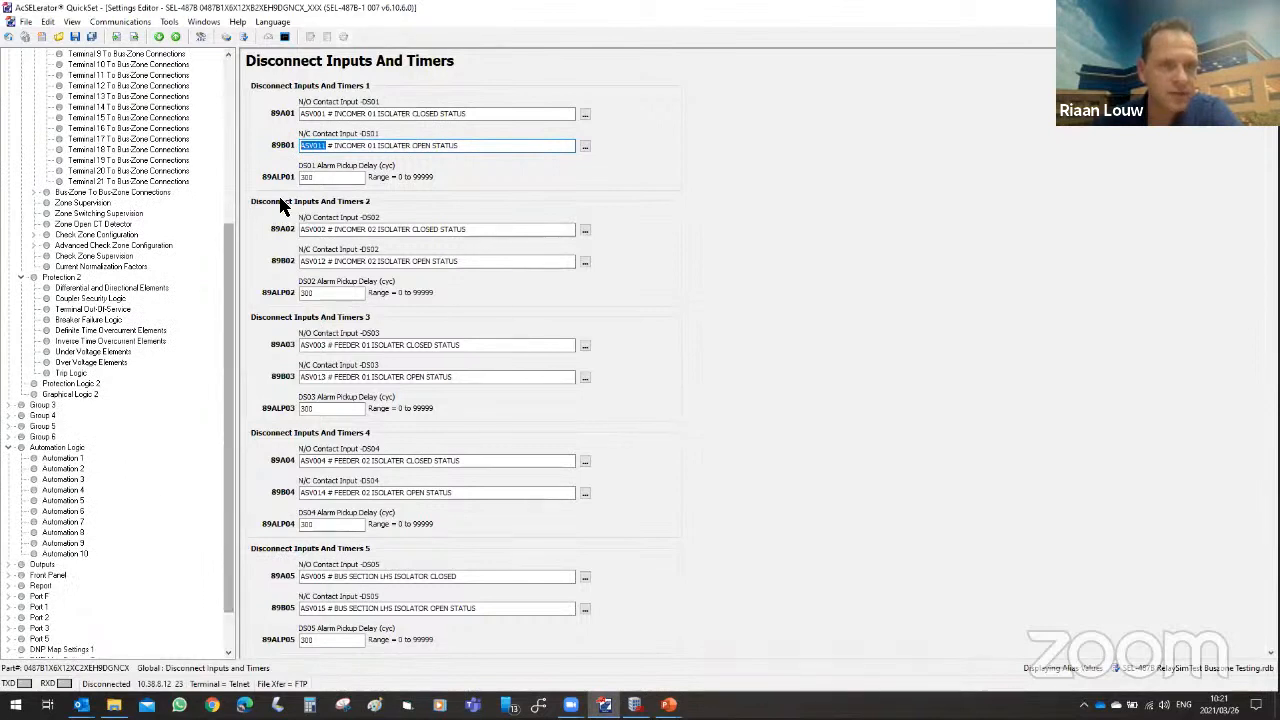
double_click(313, 113)
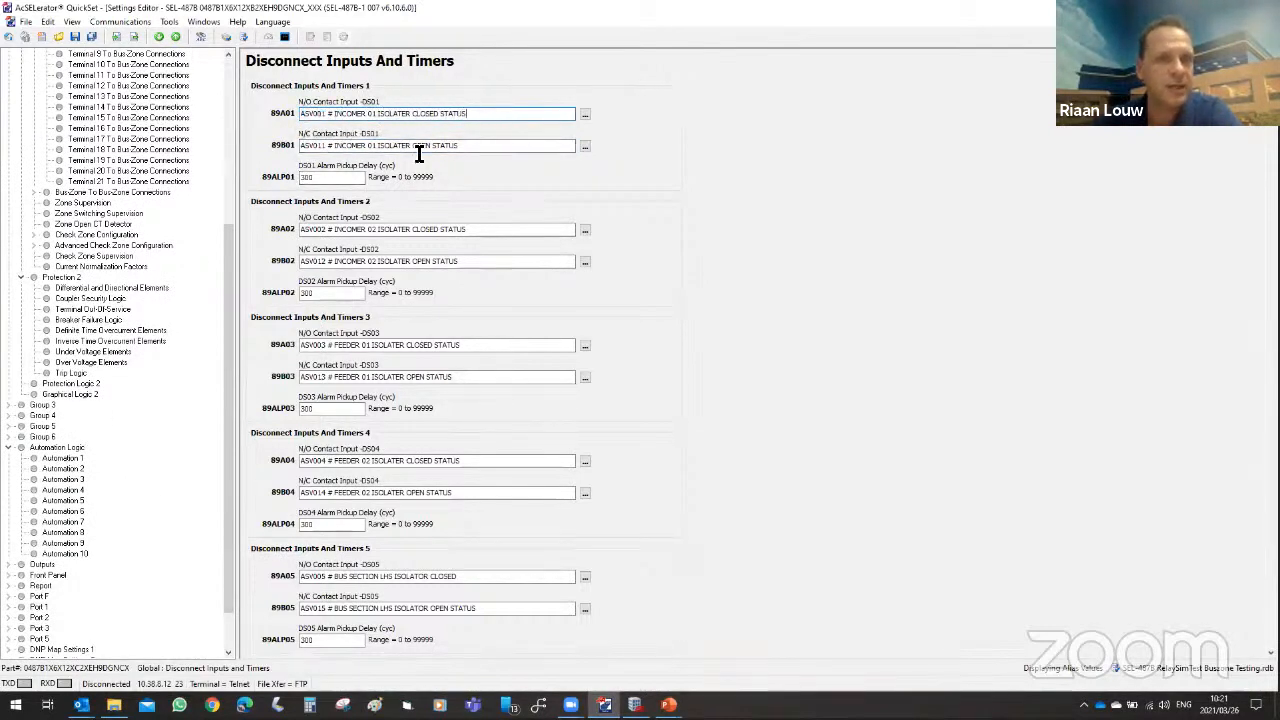
Examine the ASV001 equation in Automation 1, highlighting its IN101 hardwired-input term and its VB001 virtual-bit term.
click(76, 458)
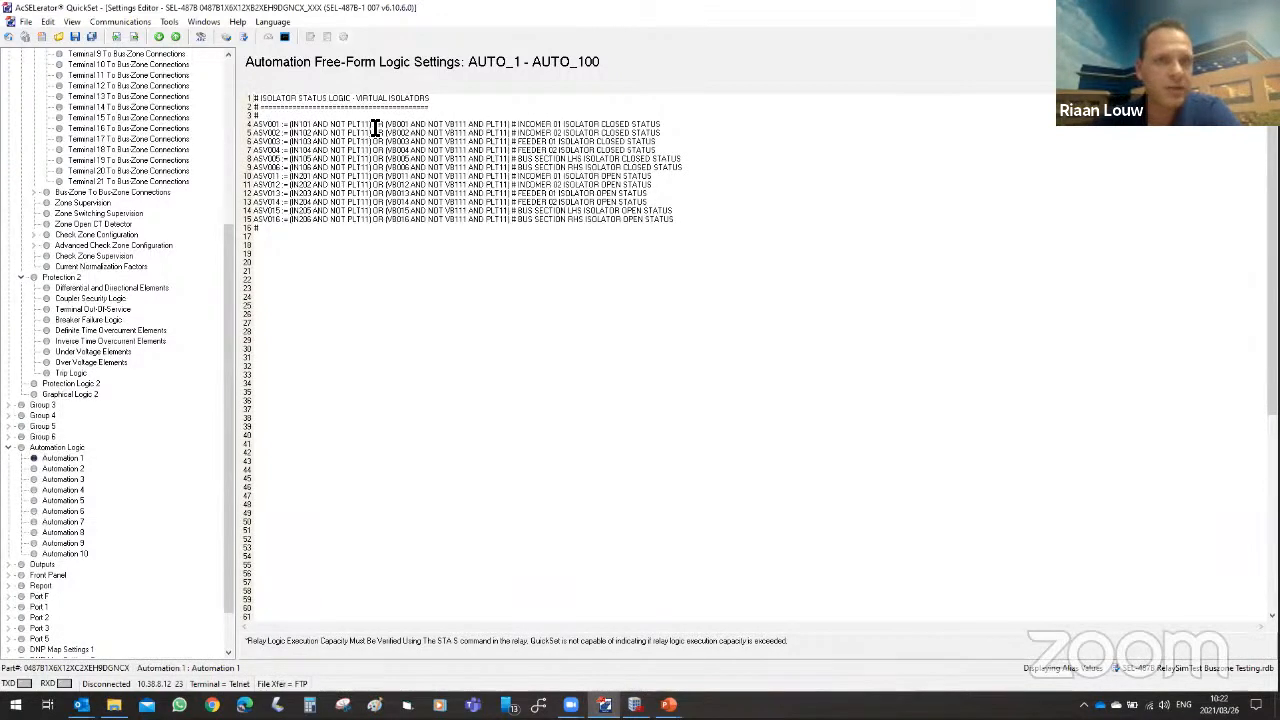
drag(375, 128, 289, 126)
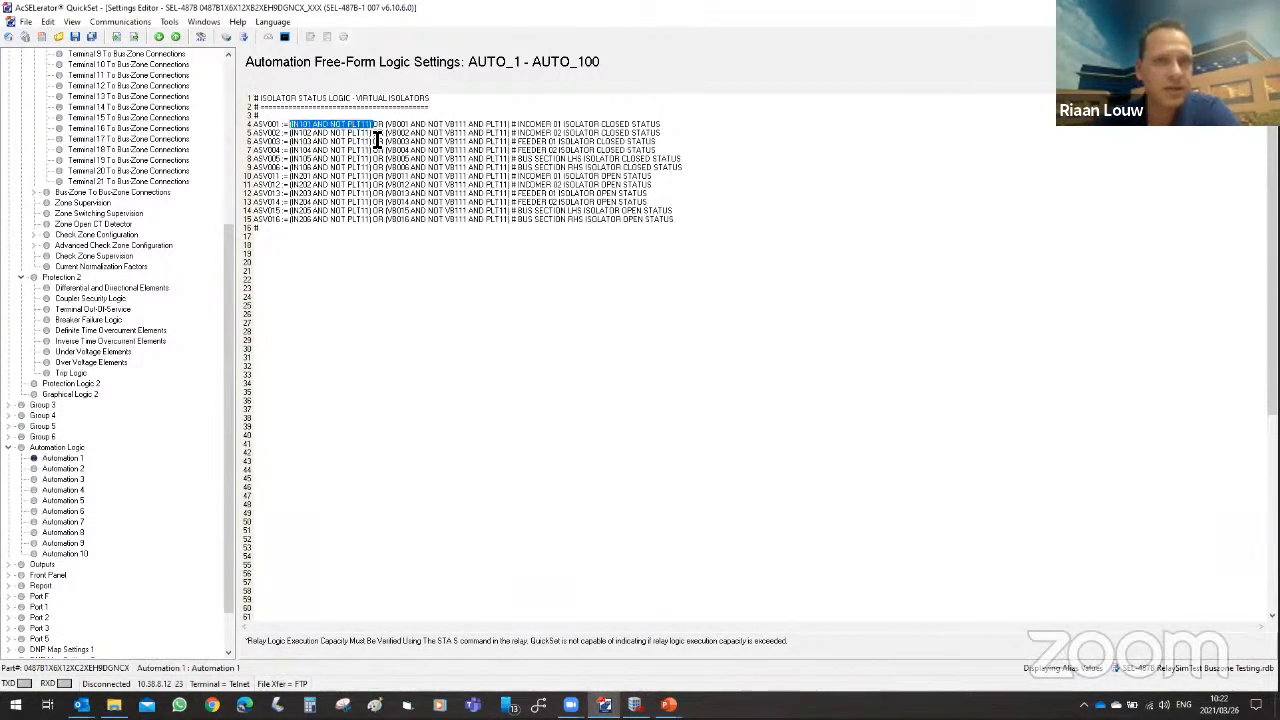
drag(386, 125, 514, 128)
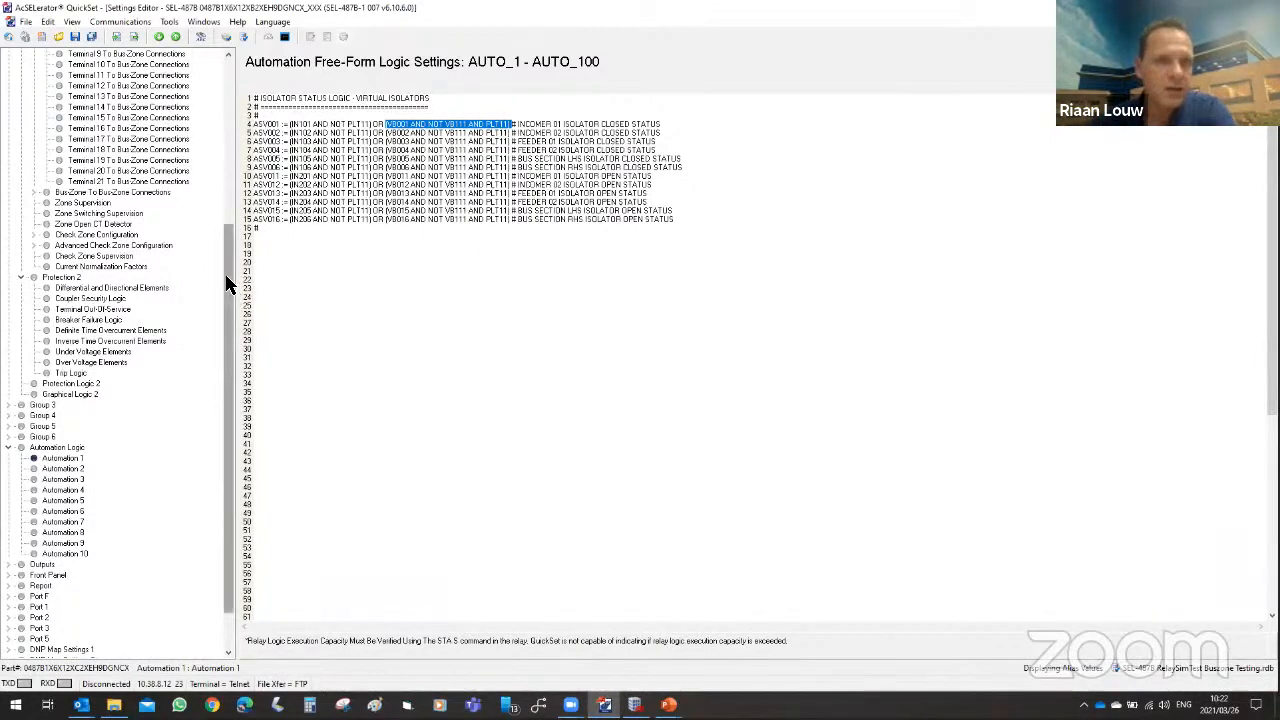
Revisit Disconnect Inputs and Timers, and highlight the I01BZ1V connection logic variable in Group 2's Terminal 1 To Bus-Zone Connections.
drag(228, 284, 228, 119)
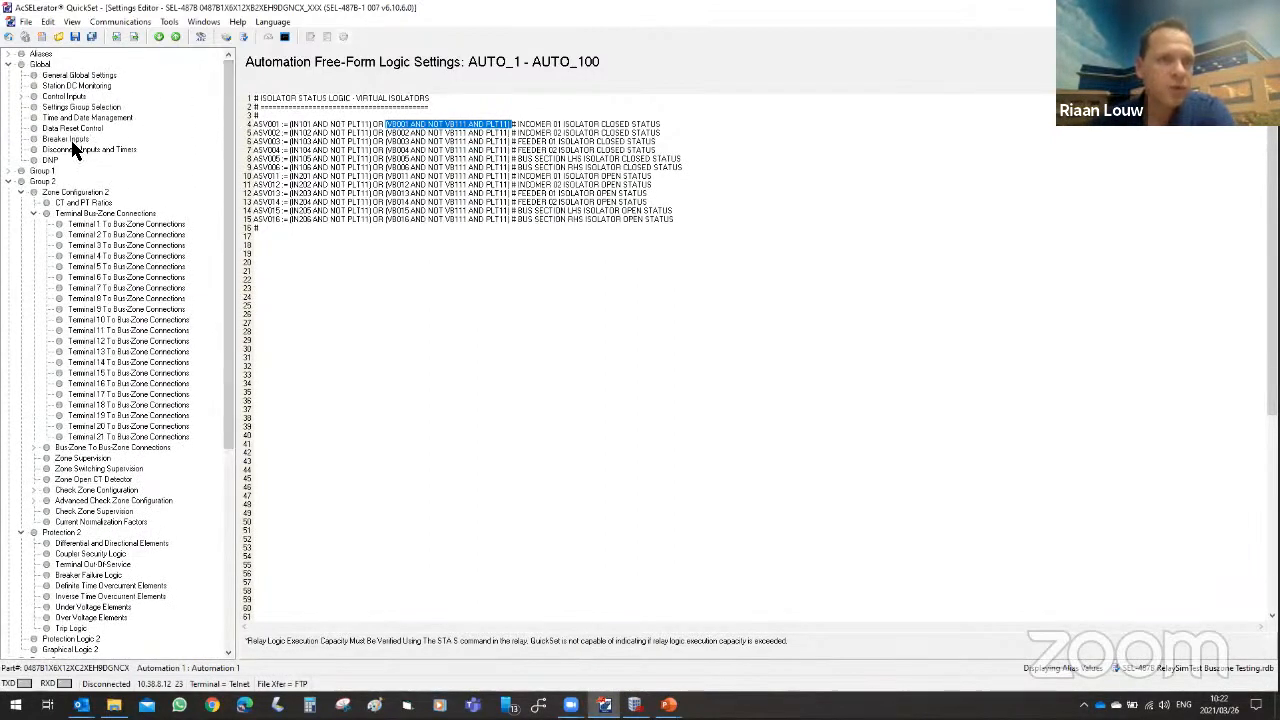
click(74, 149)
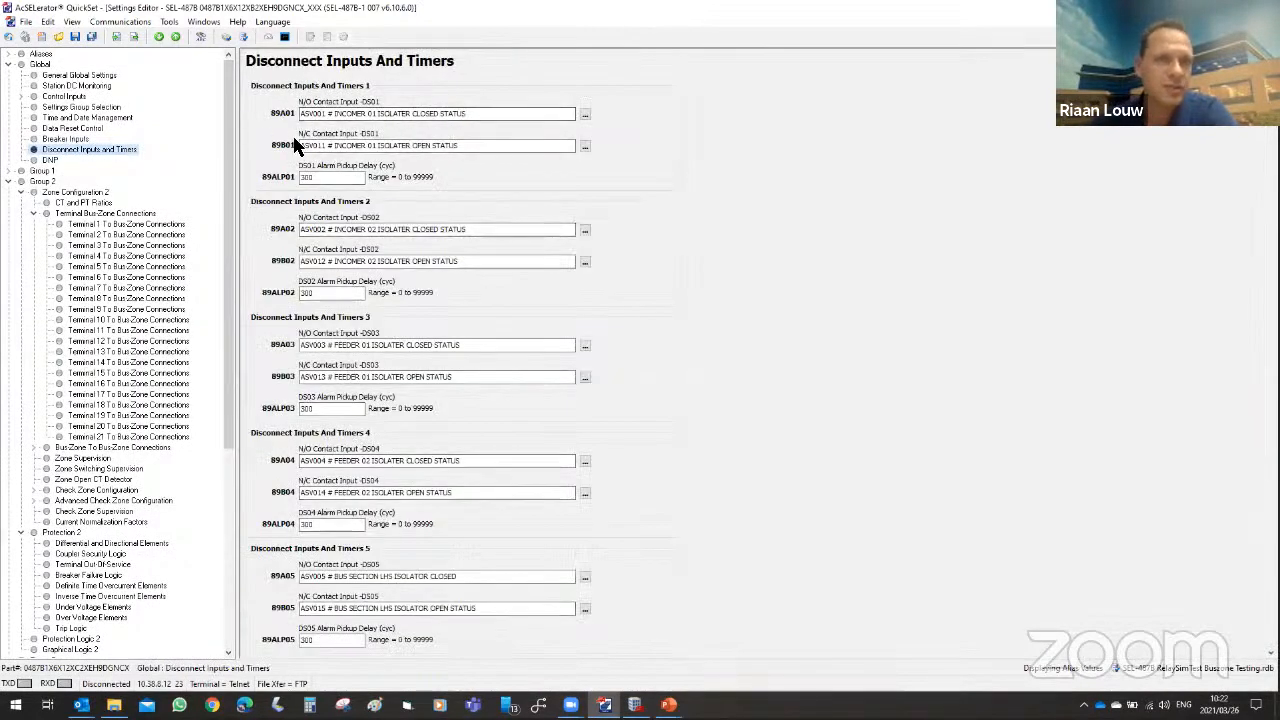
click(92, 225)
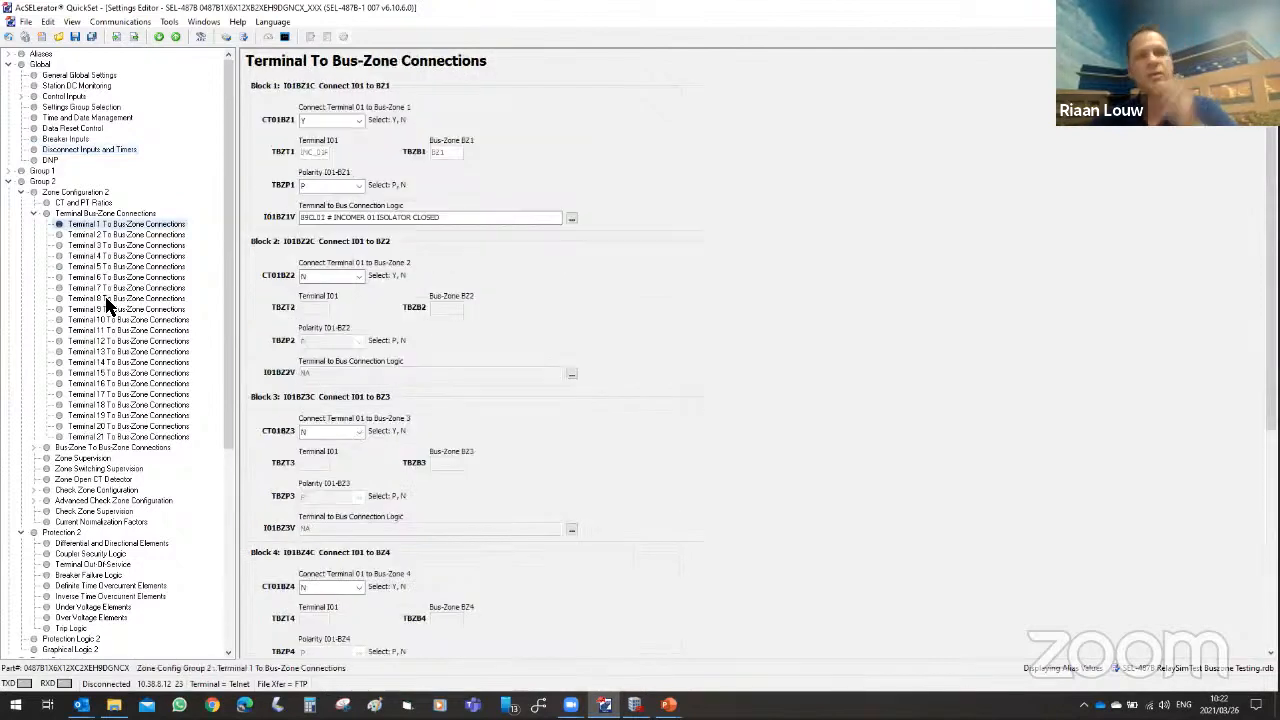
double_click(318, 217)
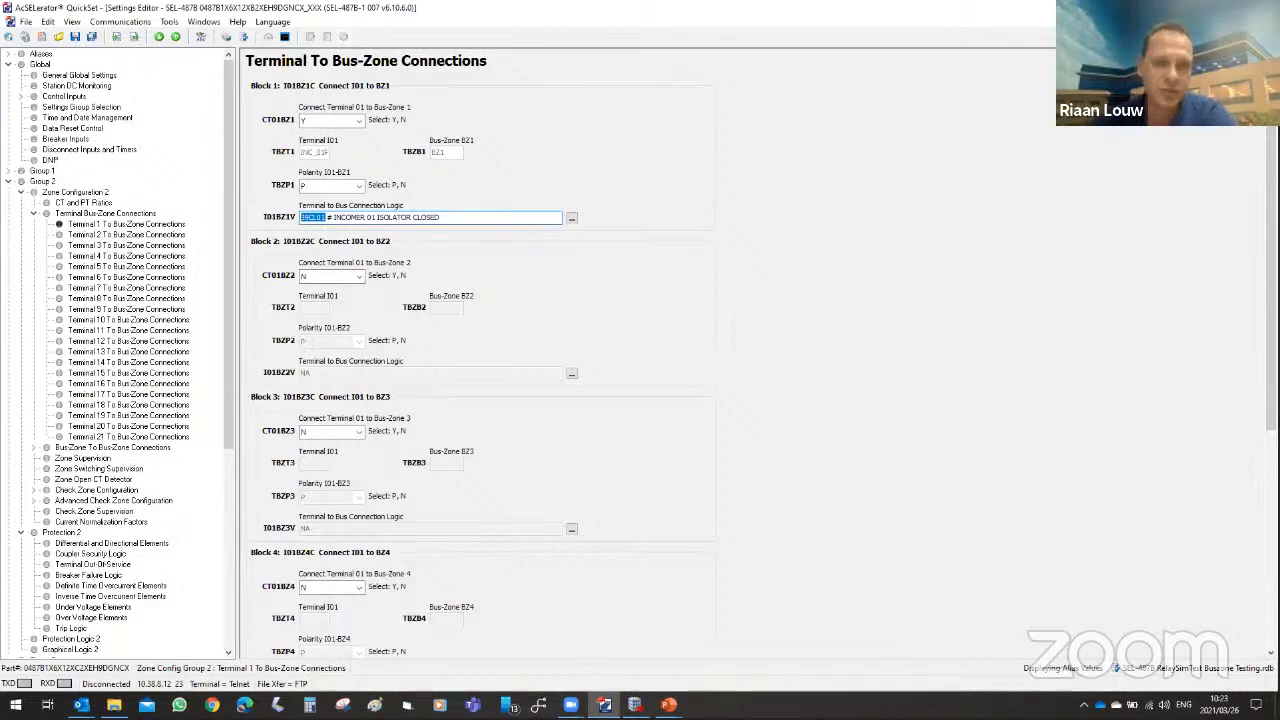
Switch to AcSELerator Architect and examine the GOOSE Receive mapping of SEL_487B_1 and the datasets of SEL_451_1.
click(669, 705)
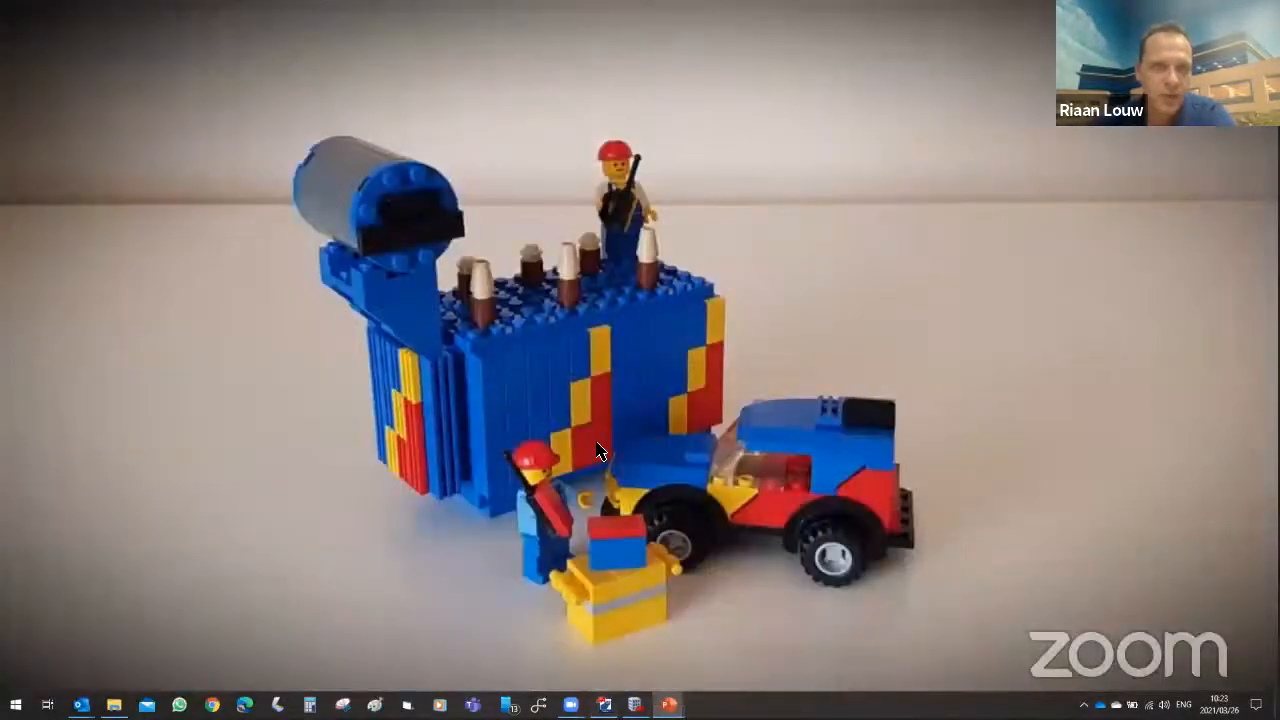
key(alt+Tab)
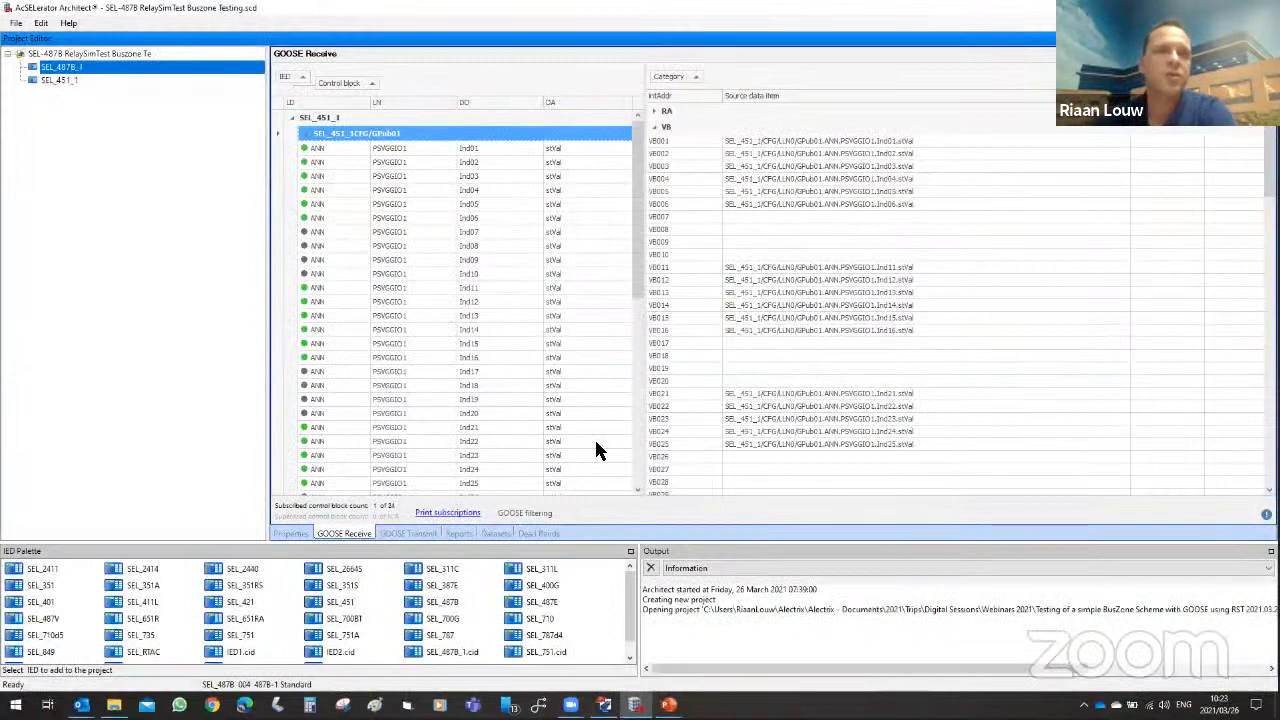
double_click(57, 70)
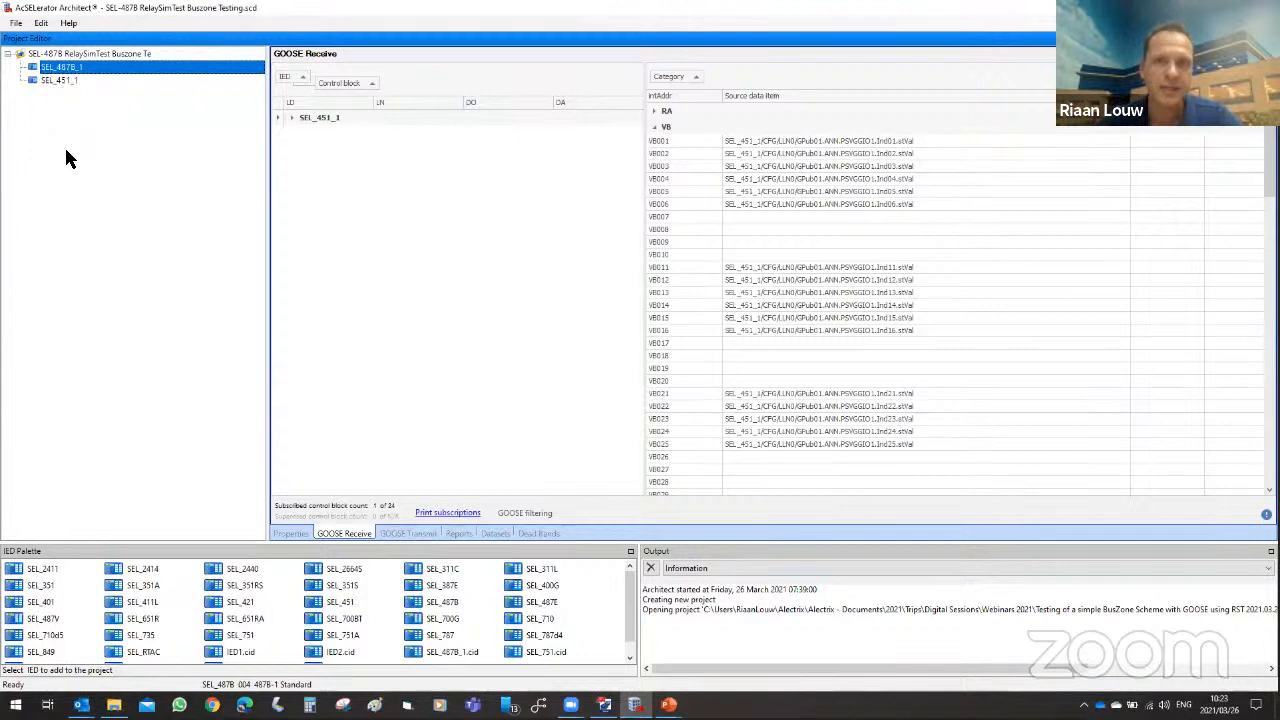
double_click(56, 79)
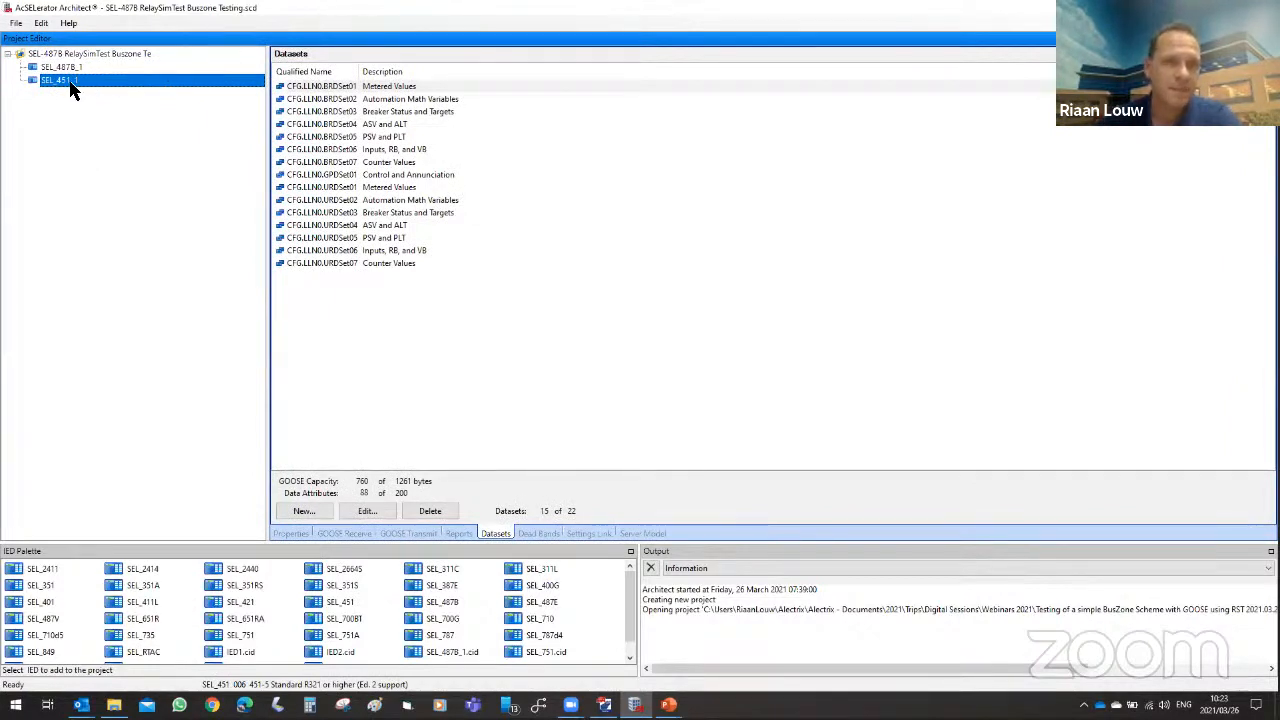
mouse_move(70, 90)
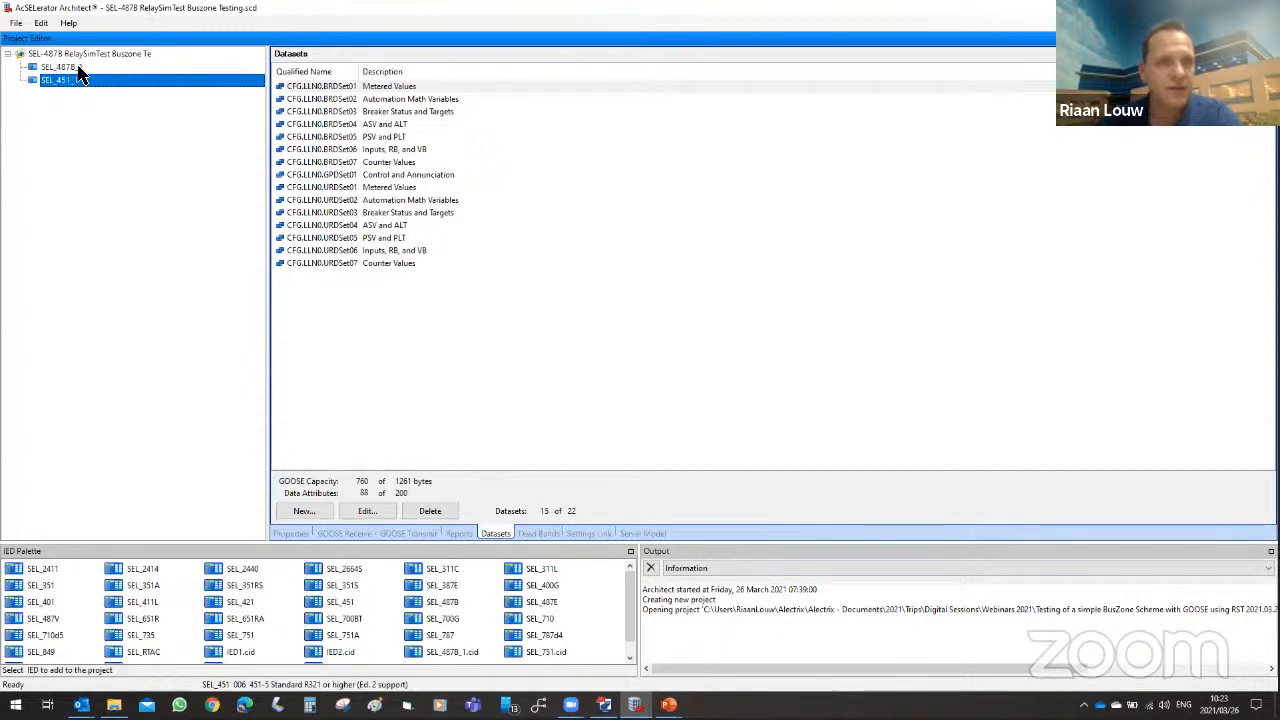
click(78, 67)
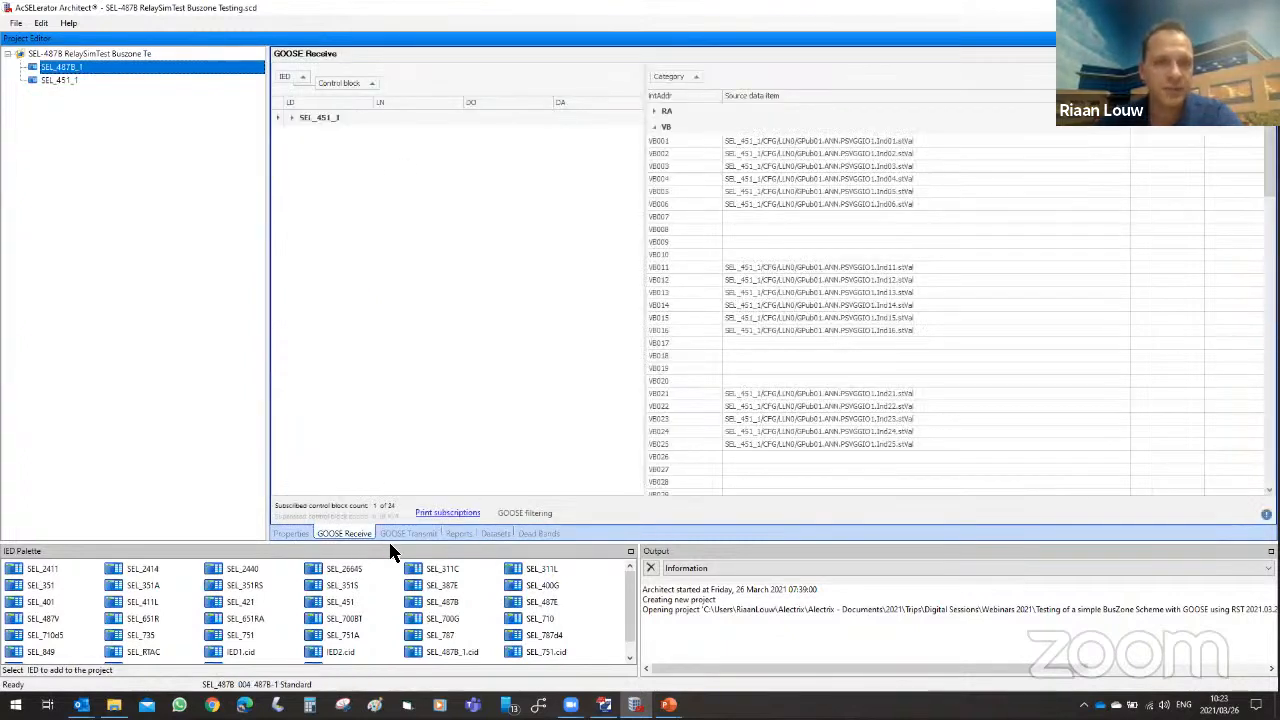
Inspect the GPub01 GOOSE transmit message settings of SEL_451_1 and close them without changes.
click(70, 79)
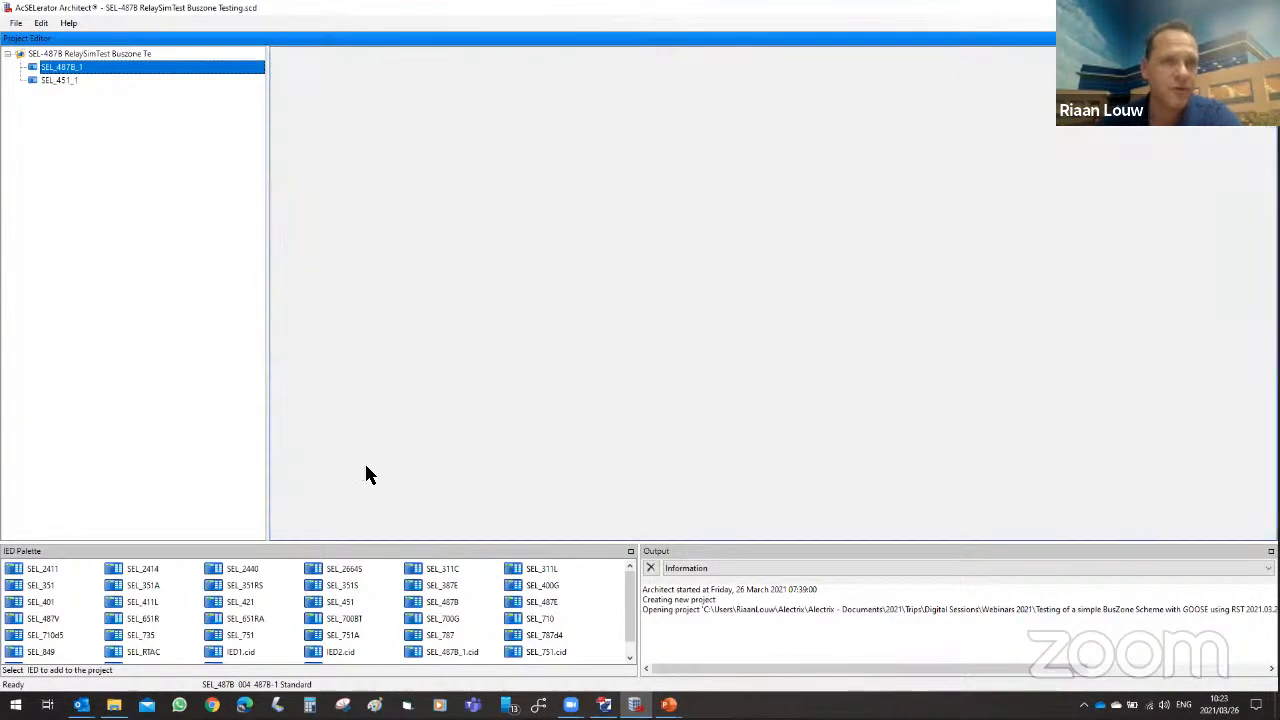
click(410, 532)
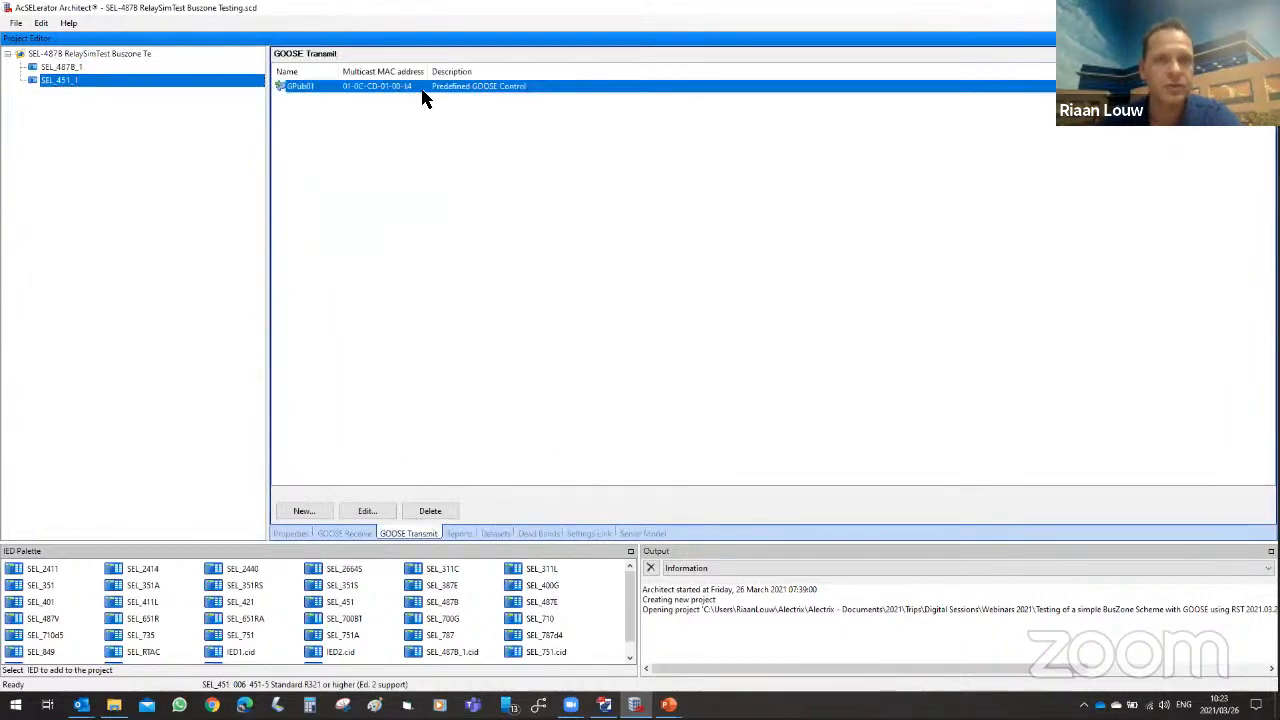
double_click(422, 90)
click(680, 417)
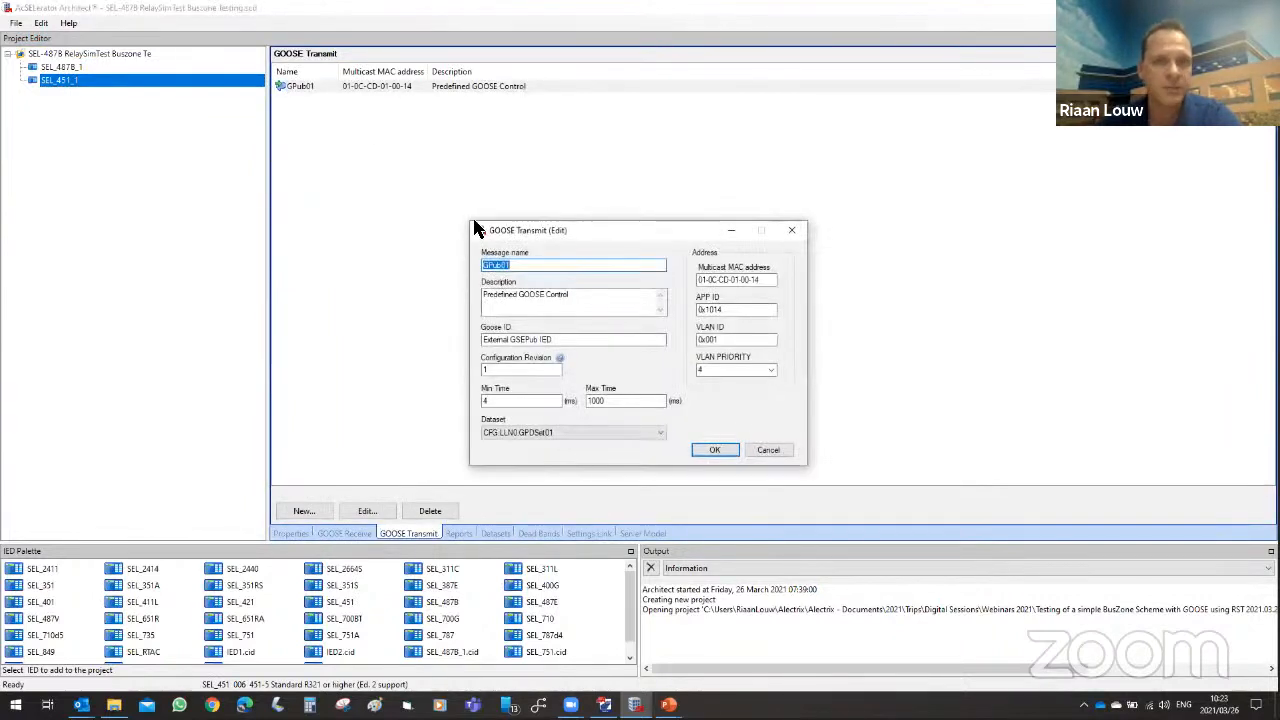
click(768, 457)
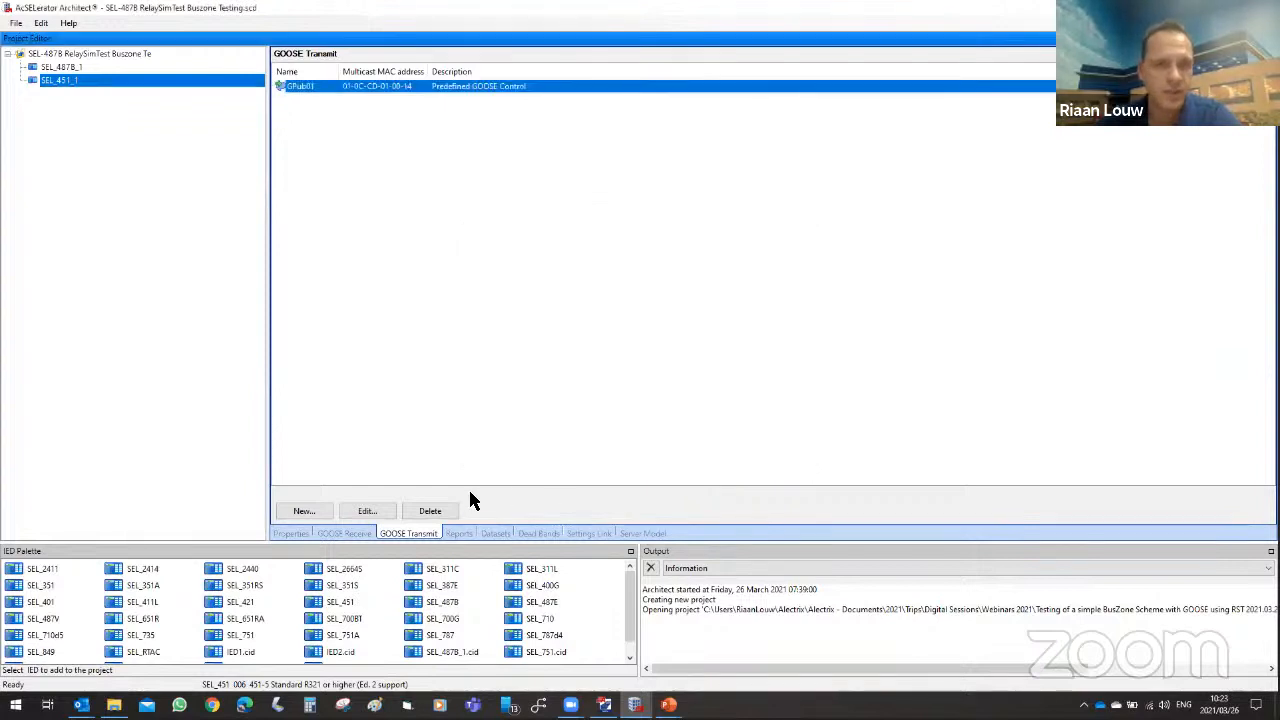
Inspect the data items in SEL_451_1's GPDSet01 Control and Annunciation dataset through to the end, and close it without changes.
click(495, 534)
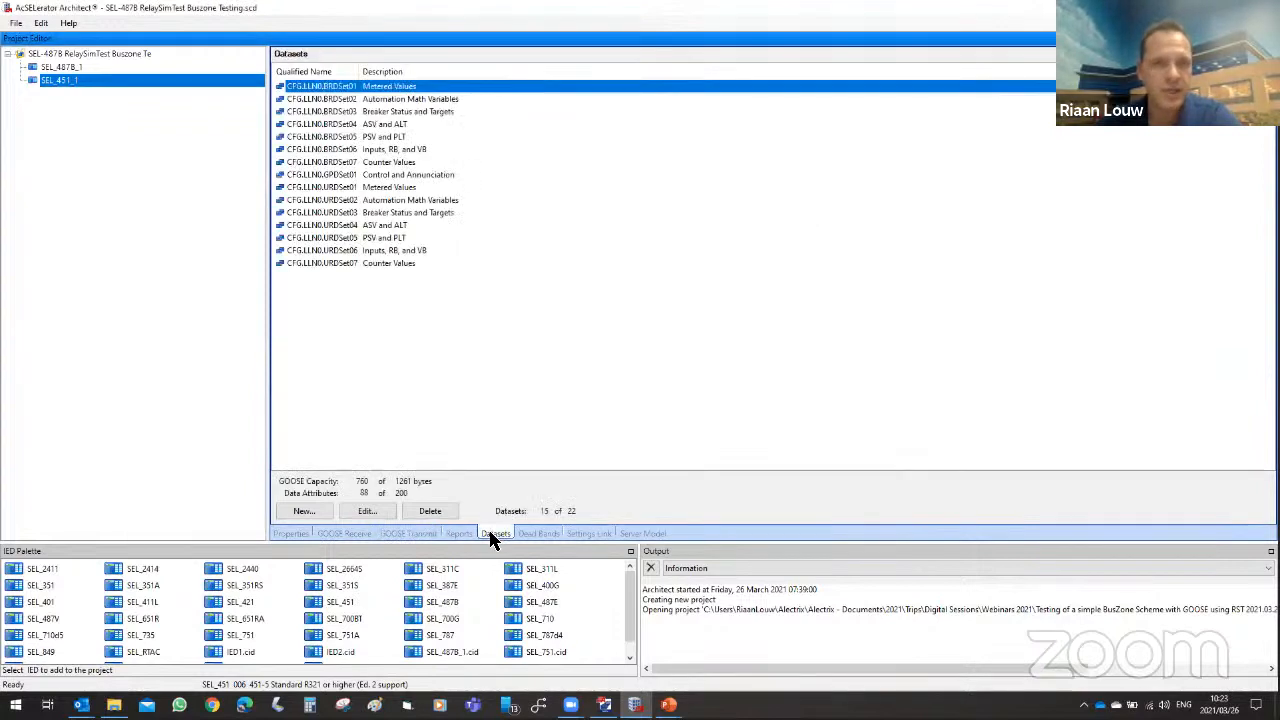
double_click(354, 176)
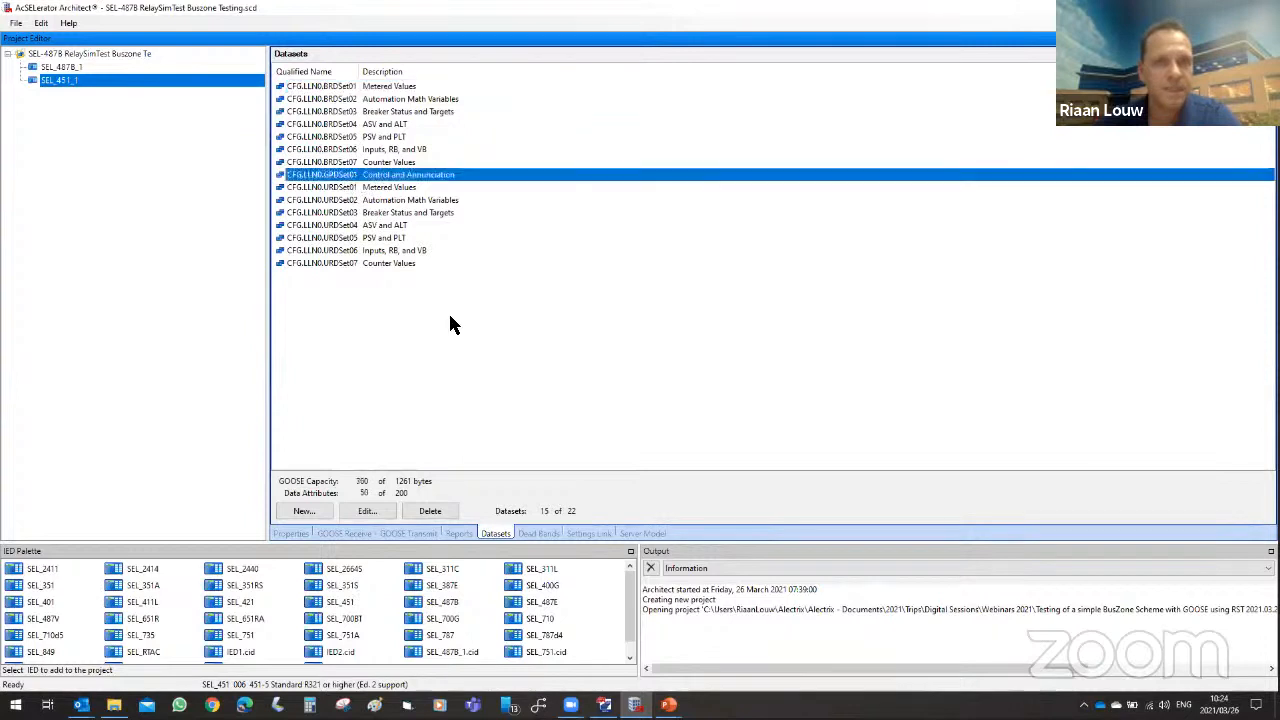
drag(891, 348, 890, 488)
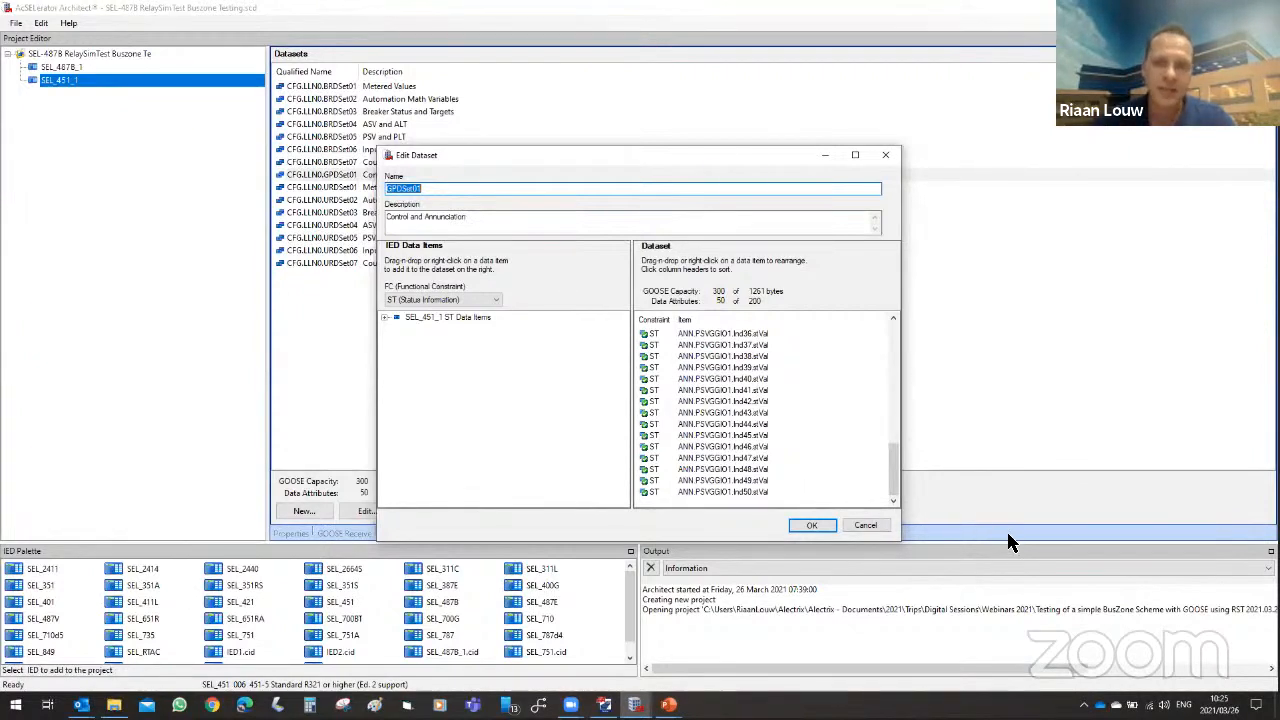
click(870, 528)
Reopen SEL_451_1's GPub01 GOOSE transmit message to check its address and dataset, and cancel the edit.
click(410, 533)
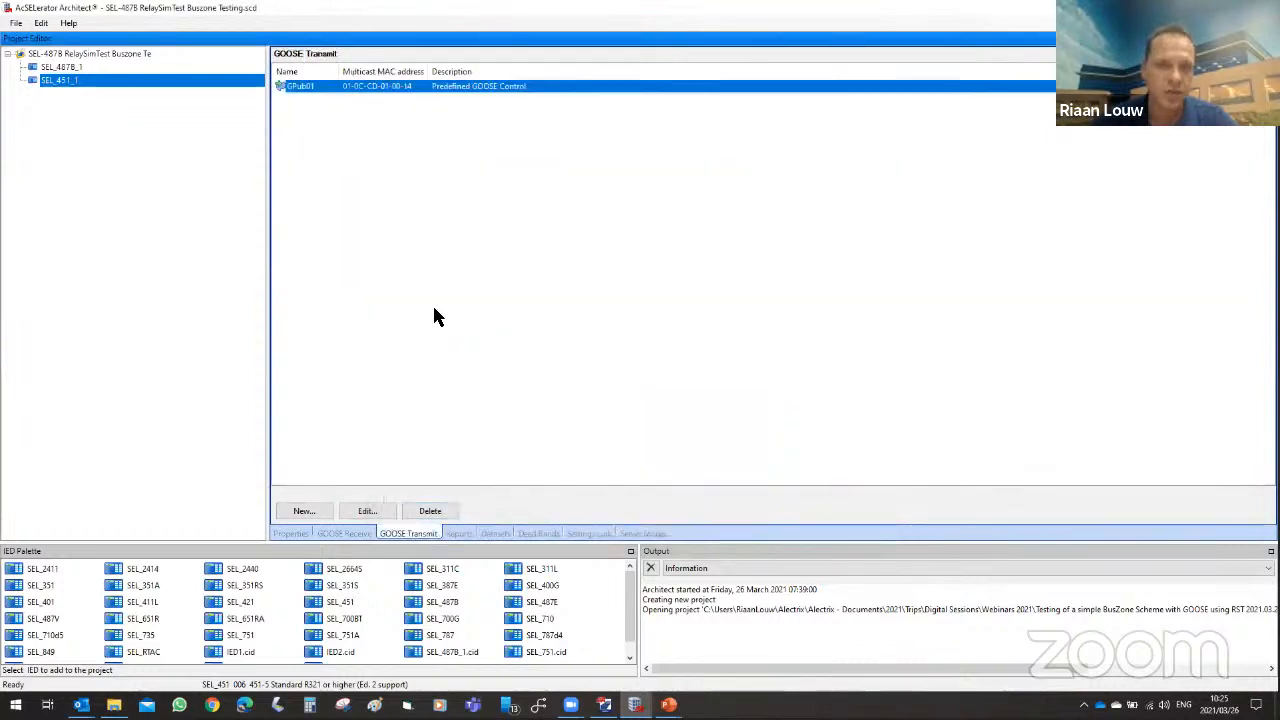
double_click(373, 93)
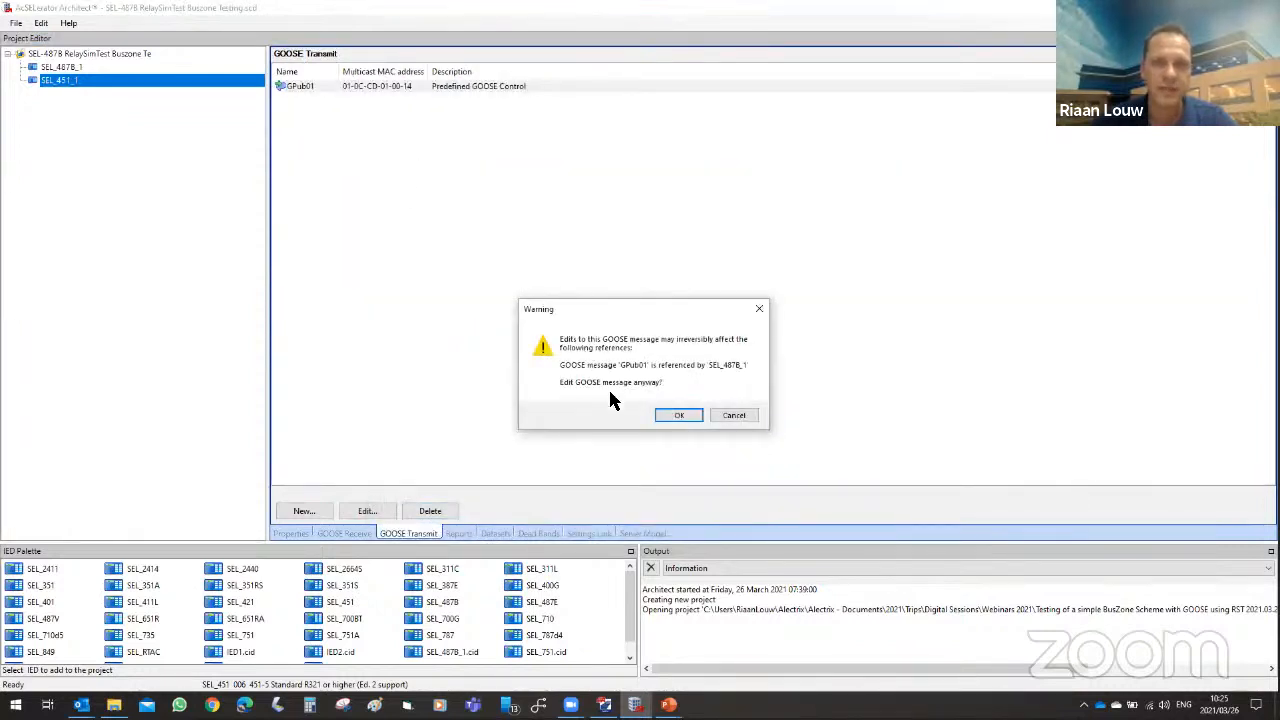
click(672, 416)
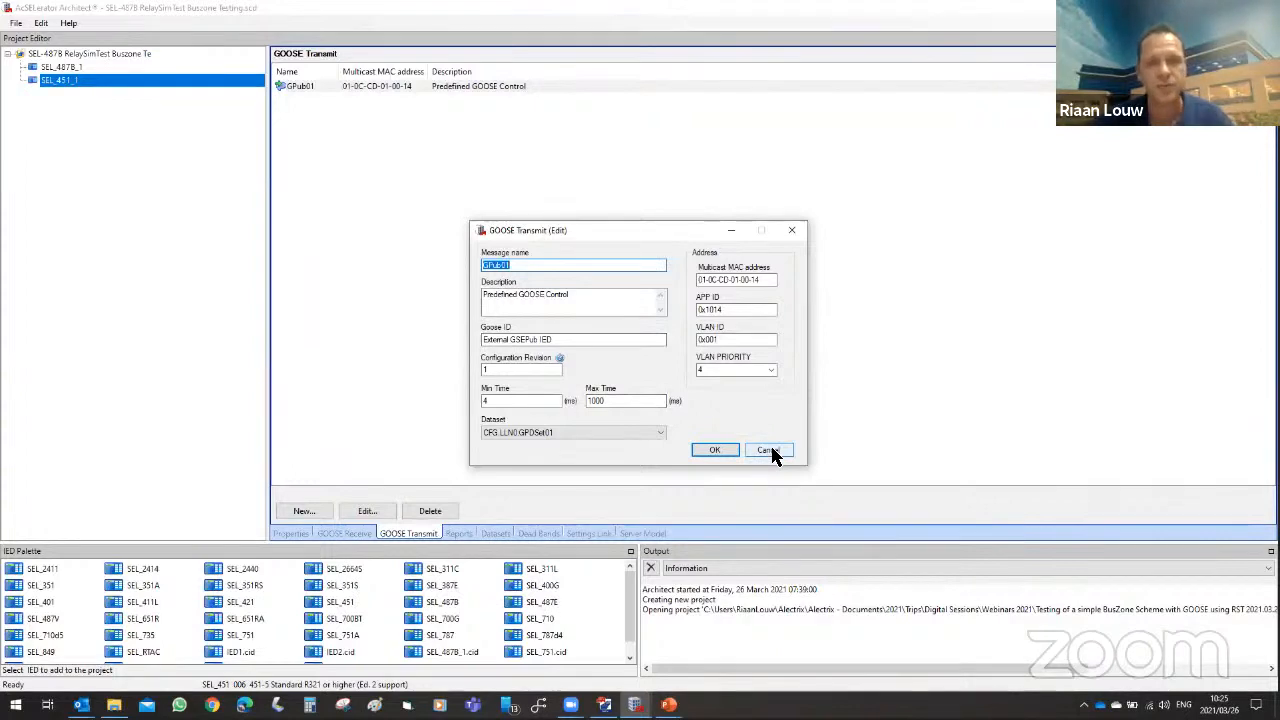
click(772, 451)
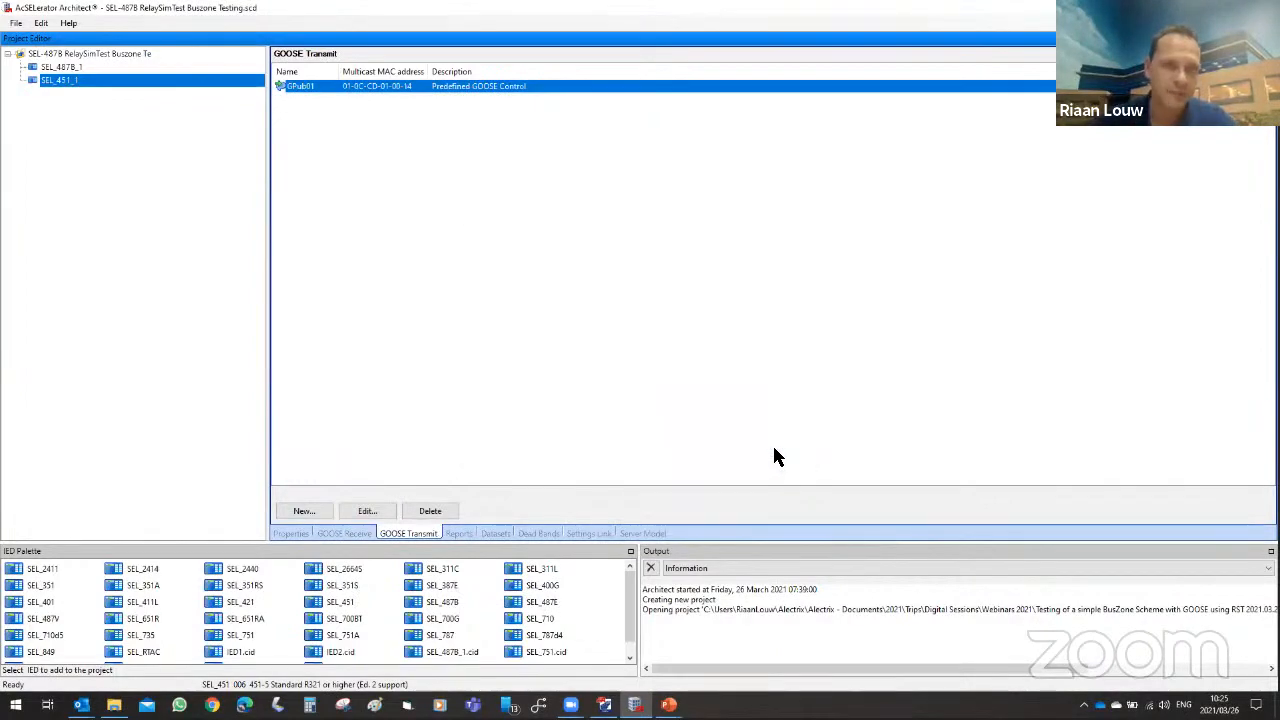
Examine SEL_487B_1's GOOSE Receive mapping by expanding SEL_451_1's GPub01 message and selecting the VB001 assignment.
click(62, 67)
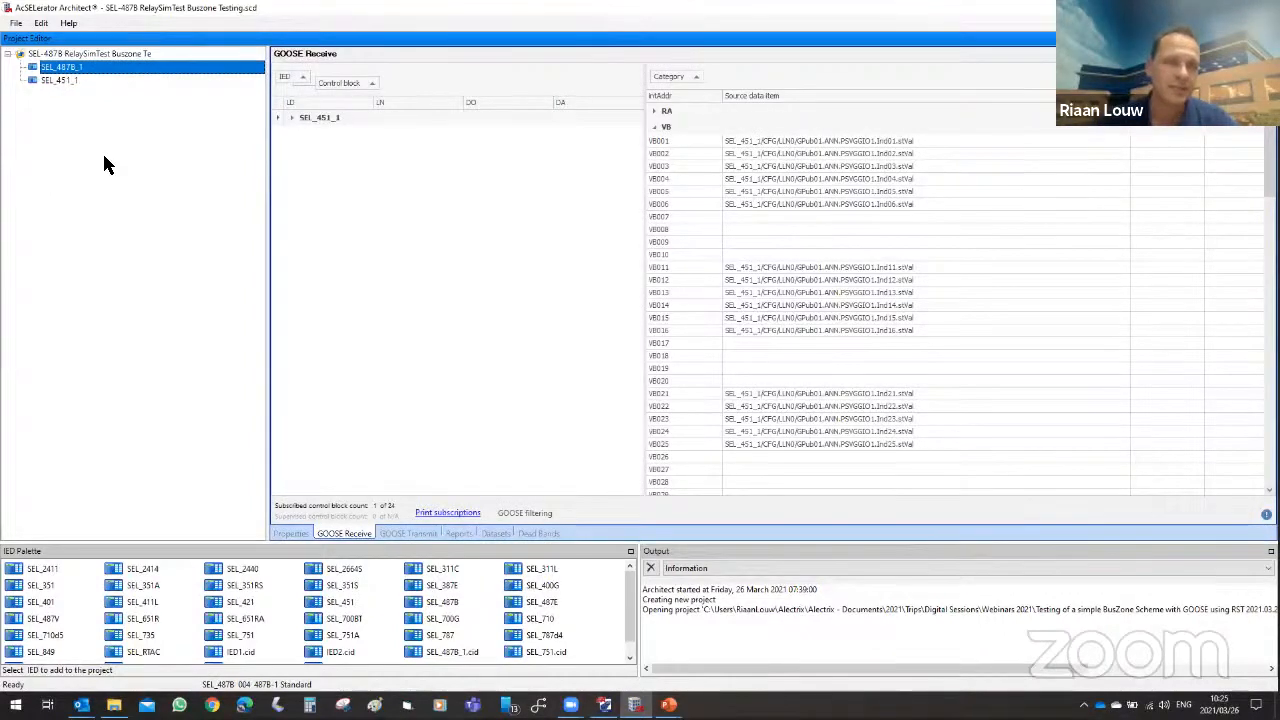
click(306, 118)
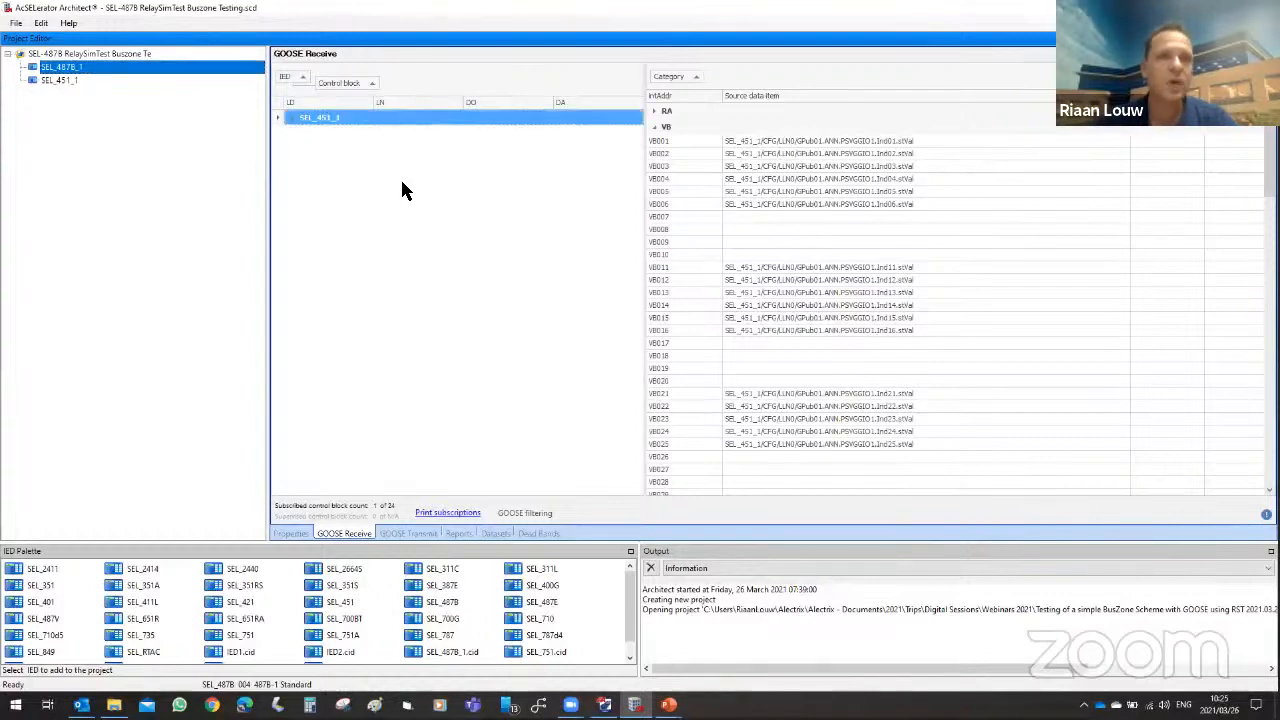
click(283, 119)
click(304, 133)
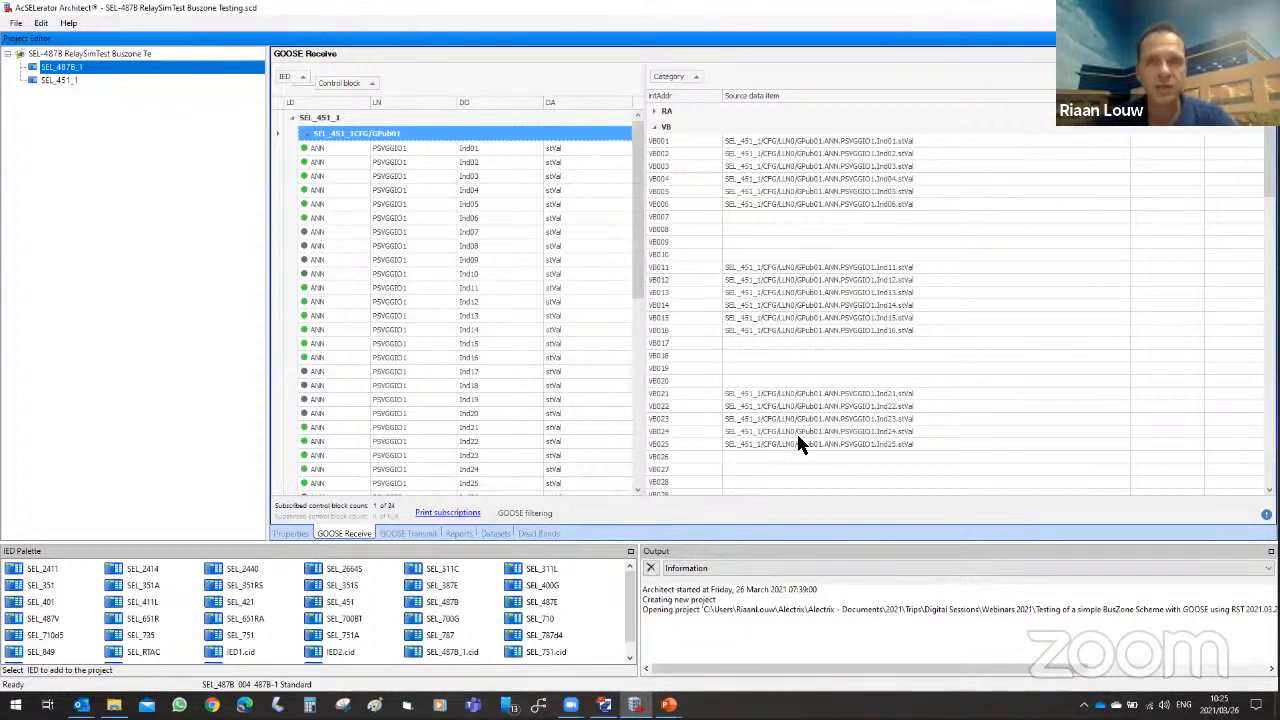
click(674, 142)
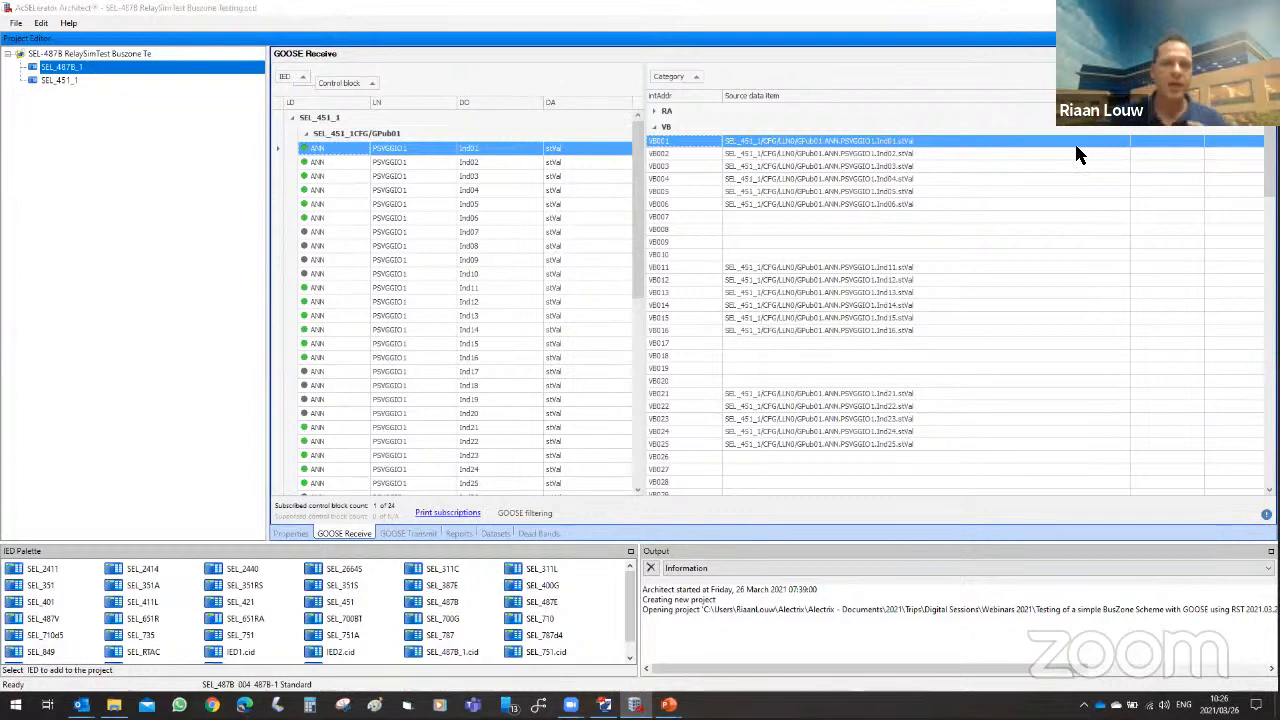
key(alt+Tab)
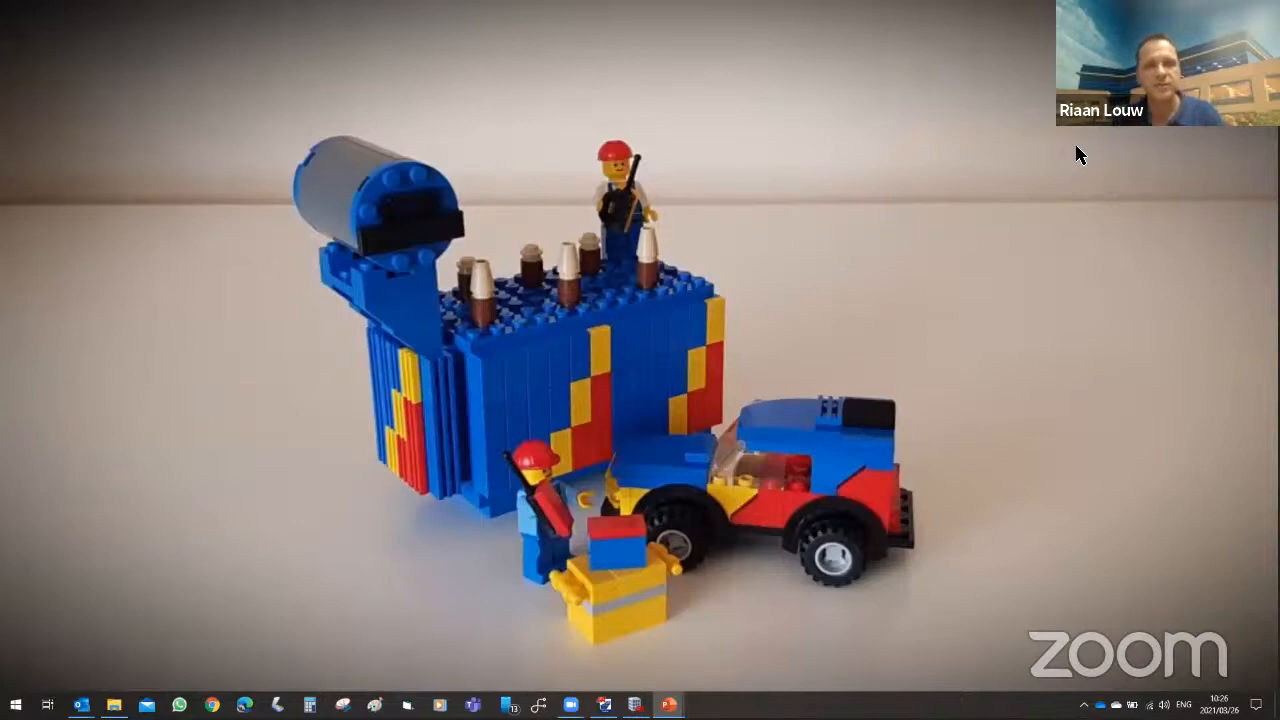
key(alt+Tab)
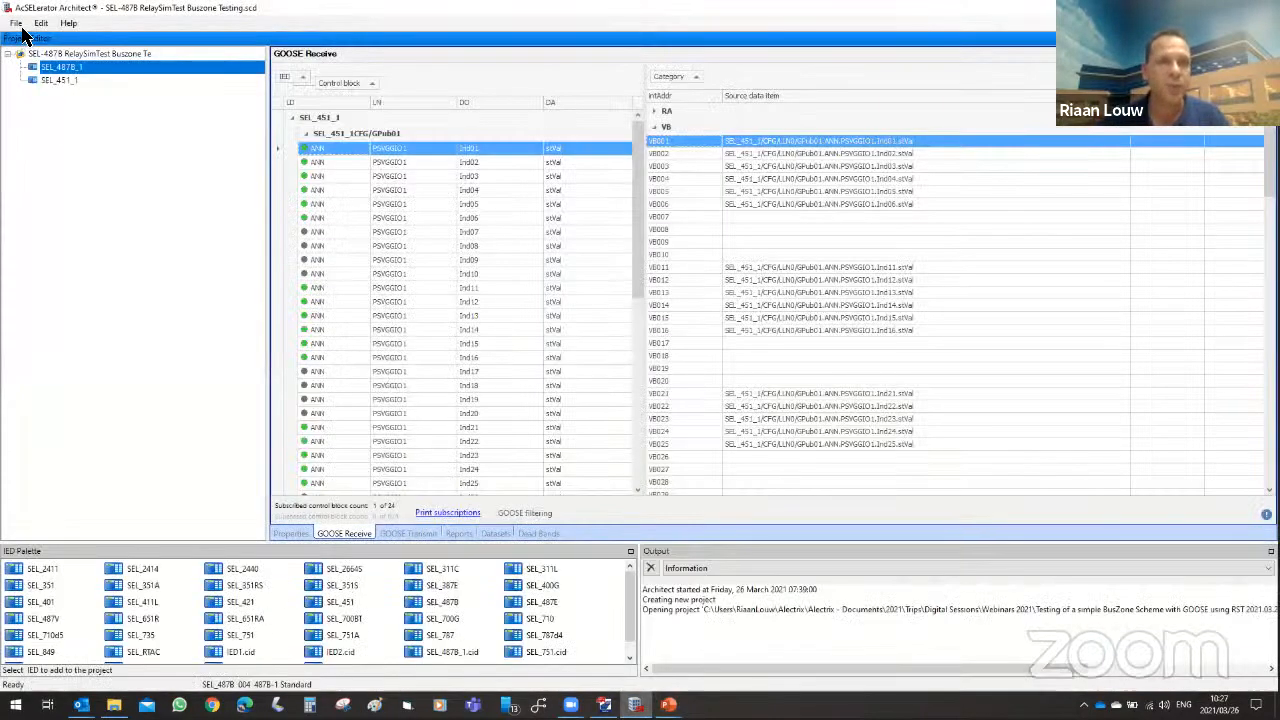
click(17, 23)
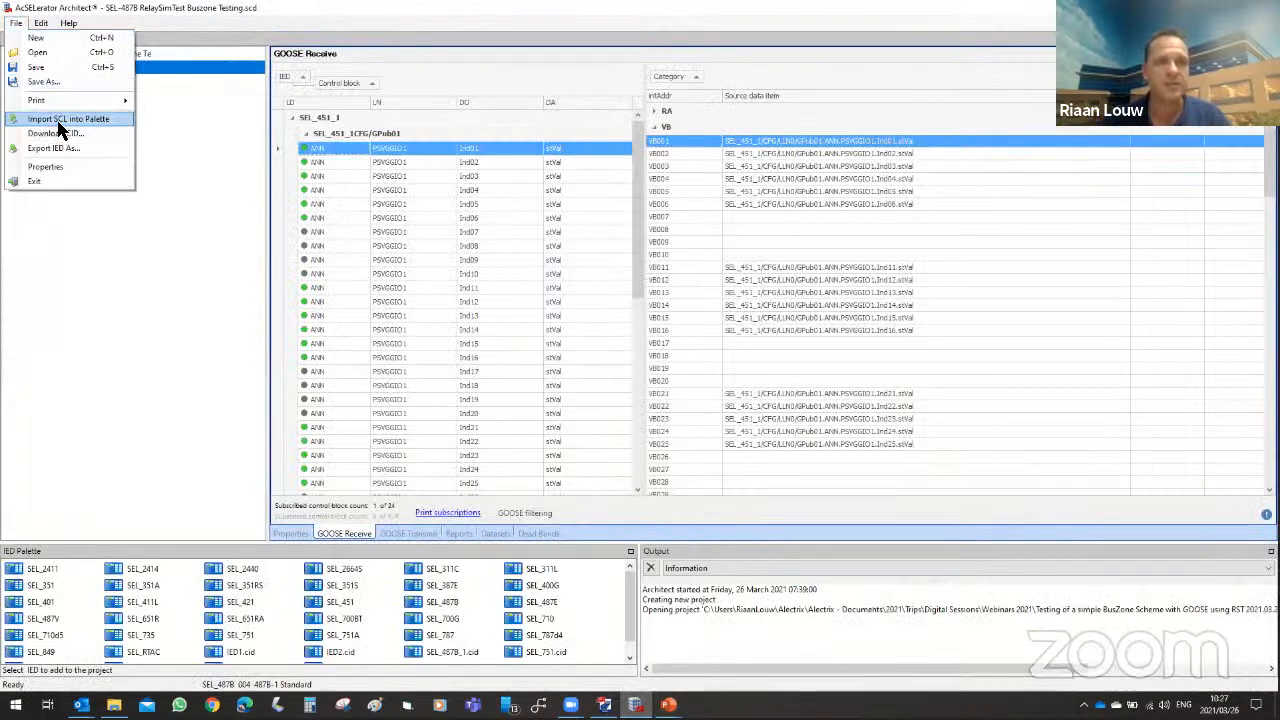
click(122, 291)
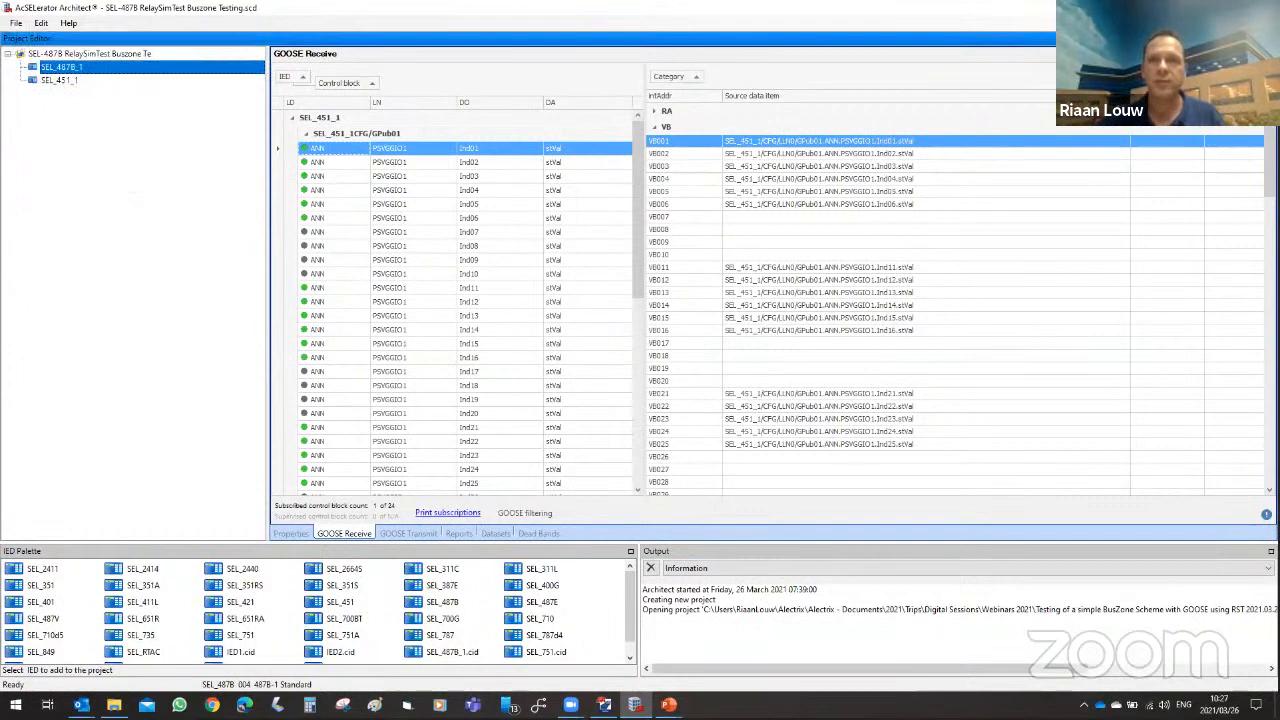
Switch to File Explorer, locate the project's SCD file in the Relay Configurations folder, and return to the main webinar folder.
click(1203, 7)
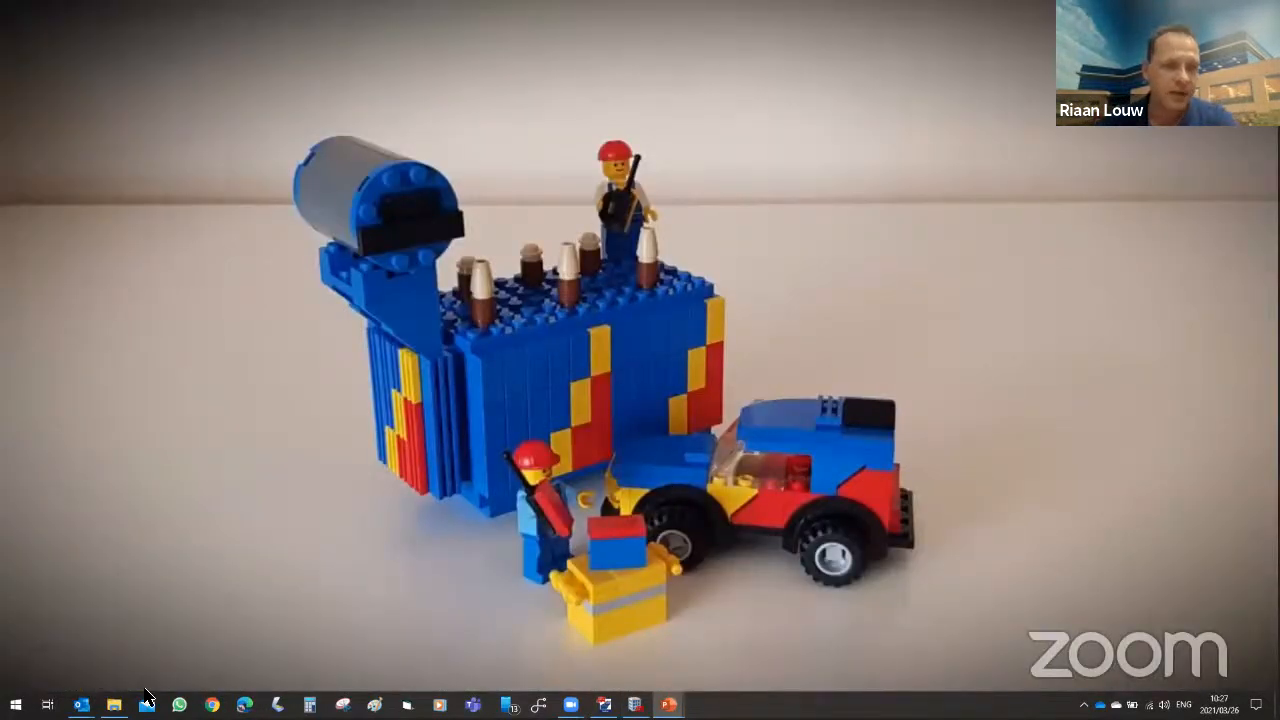
click(114, 705)
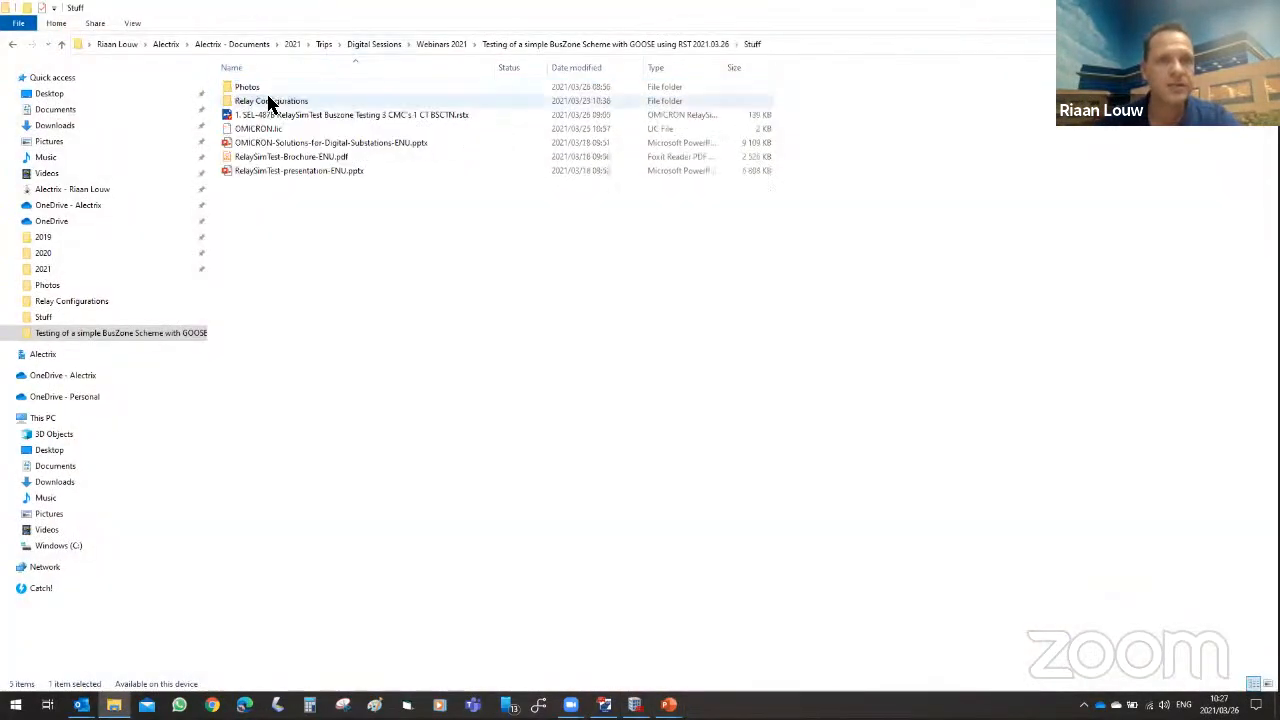
double_click(268, 101)
click(278, 118)
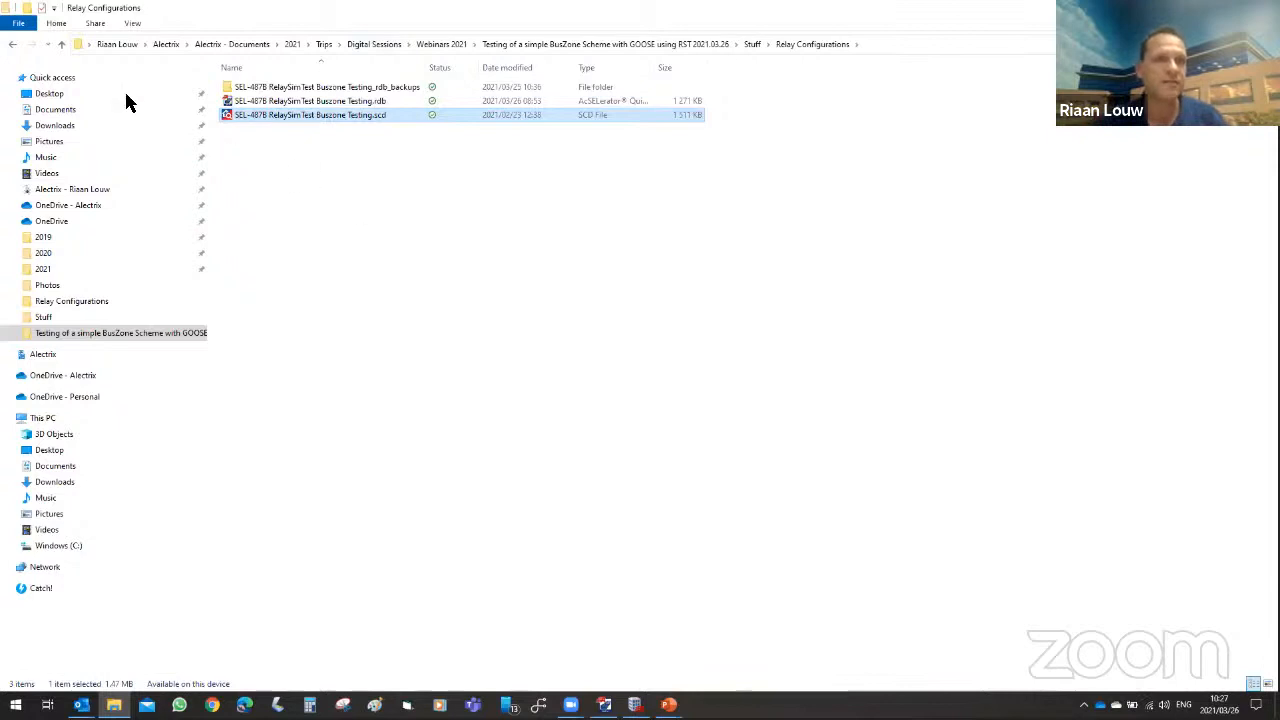
click(12, 44)
click(12, 44)
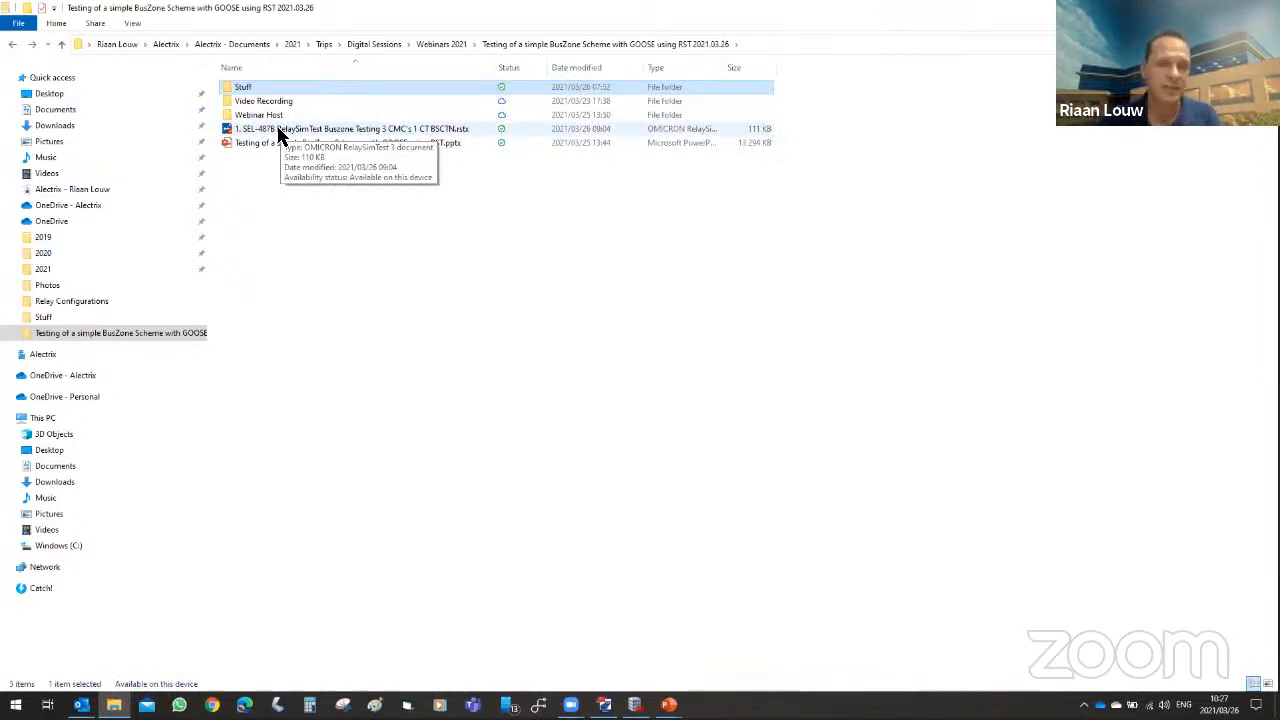
click(336, 262)
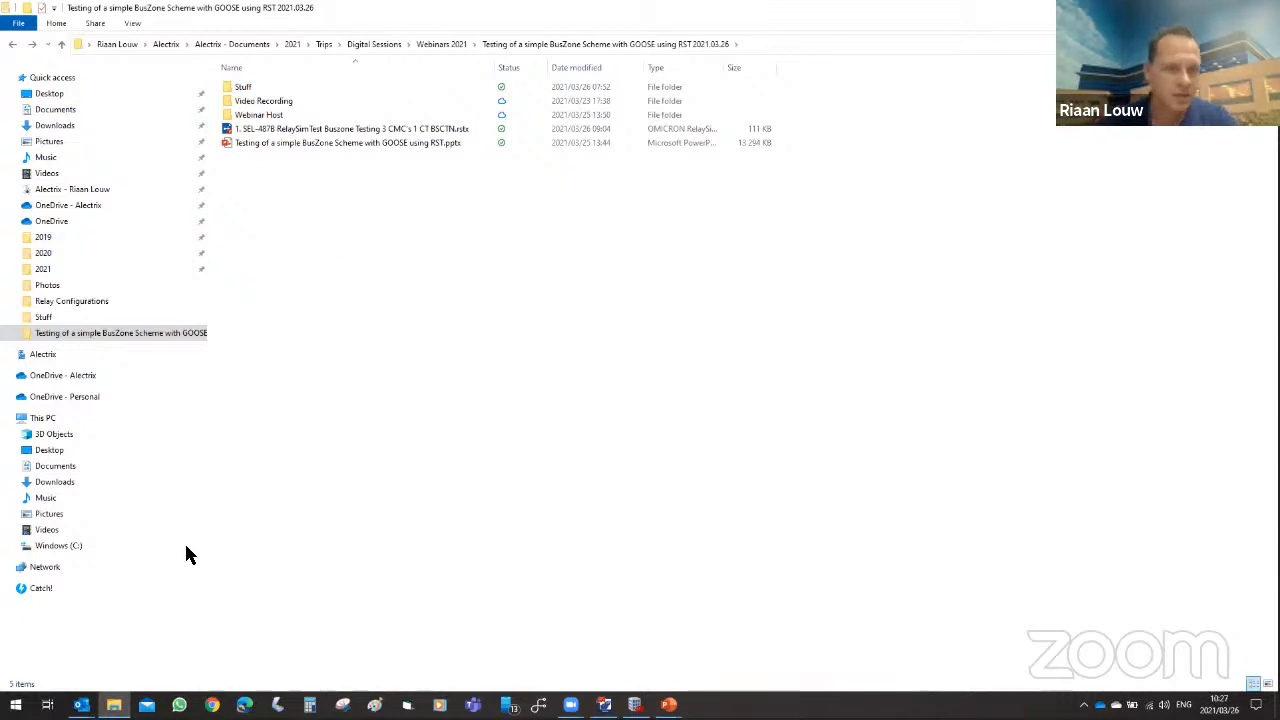
Launch RelaySimTest 3 and open the most recent test document, 1. SEL-487B RelaySimTest Buszone Testing 3 CMC's 1 CT BSCTN.rstx.
click(16, 705)
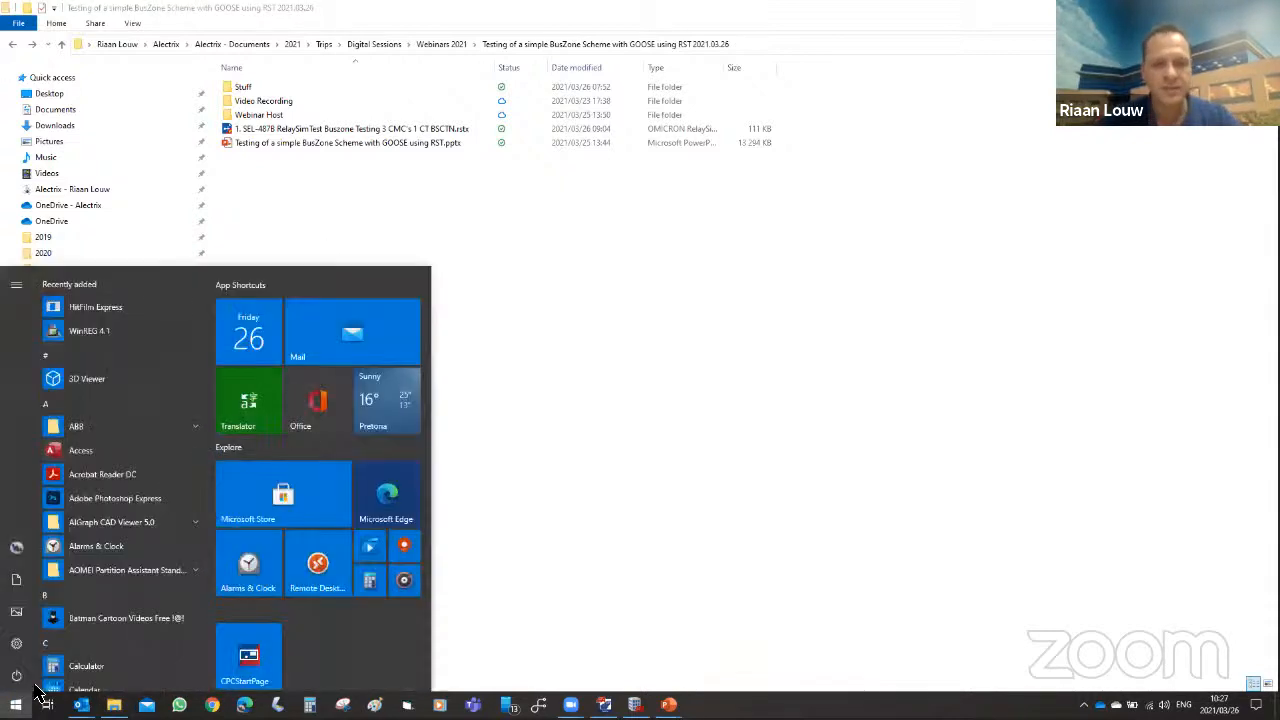
key(Escape)
key(super)
text(rel)
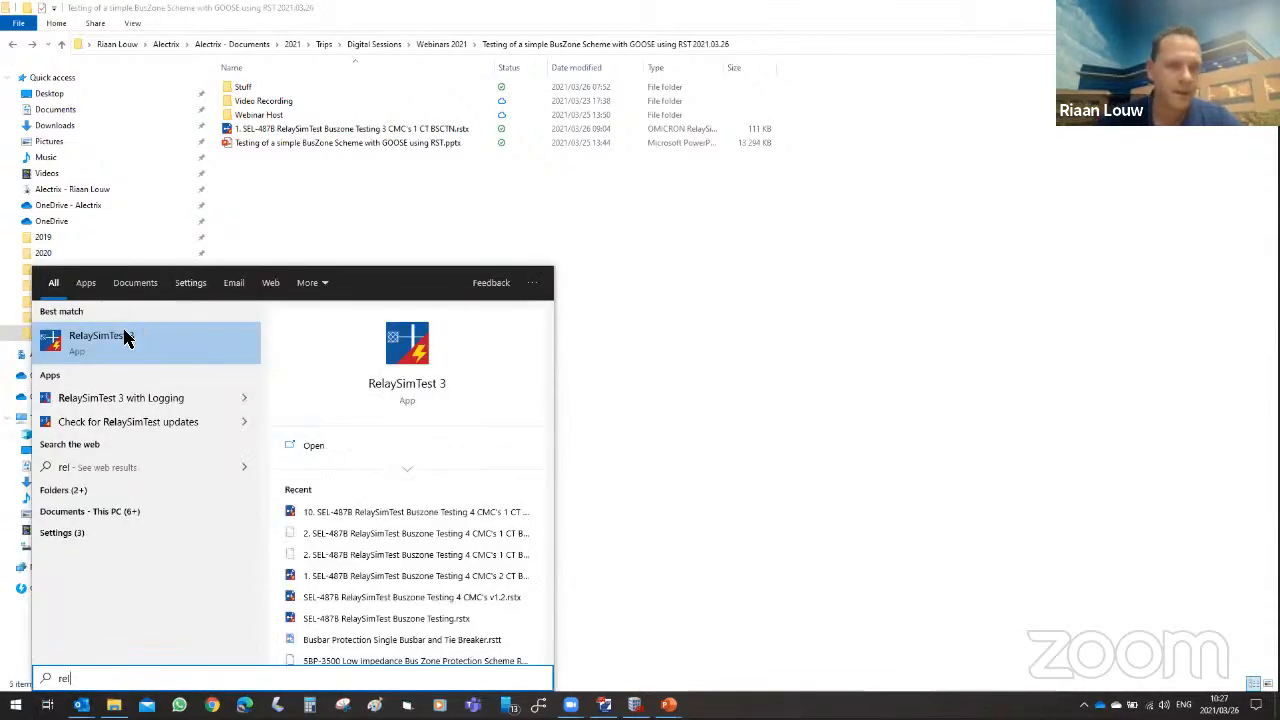
click(128, 340)
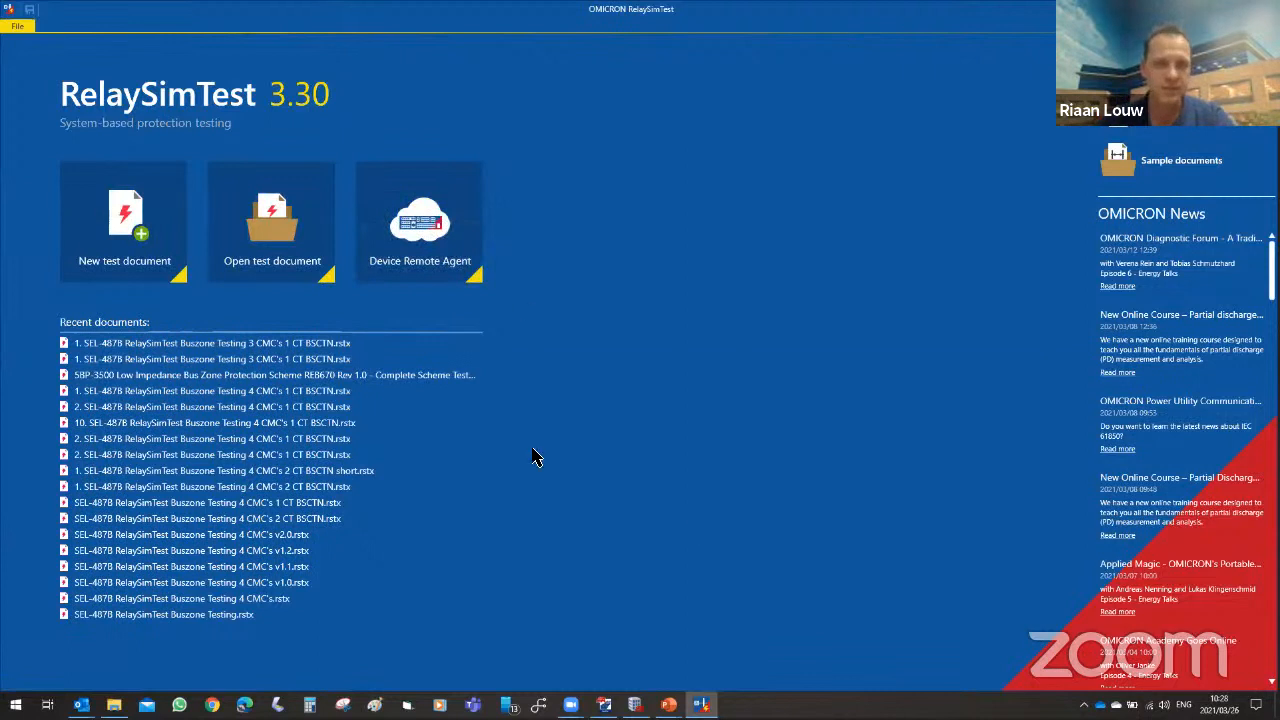
click(203, 345)
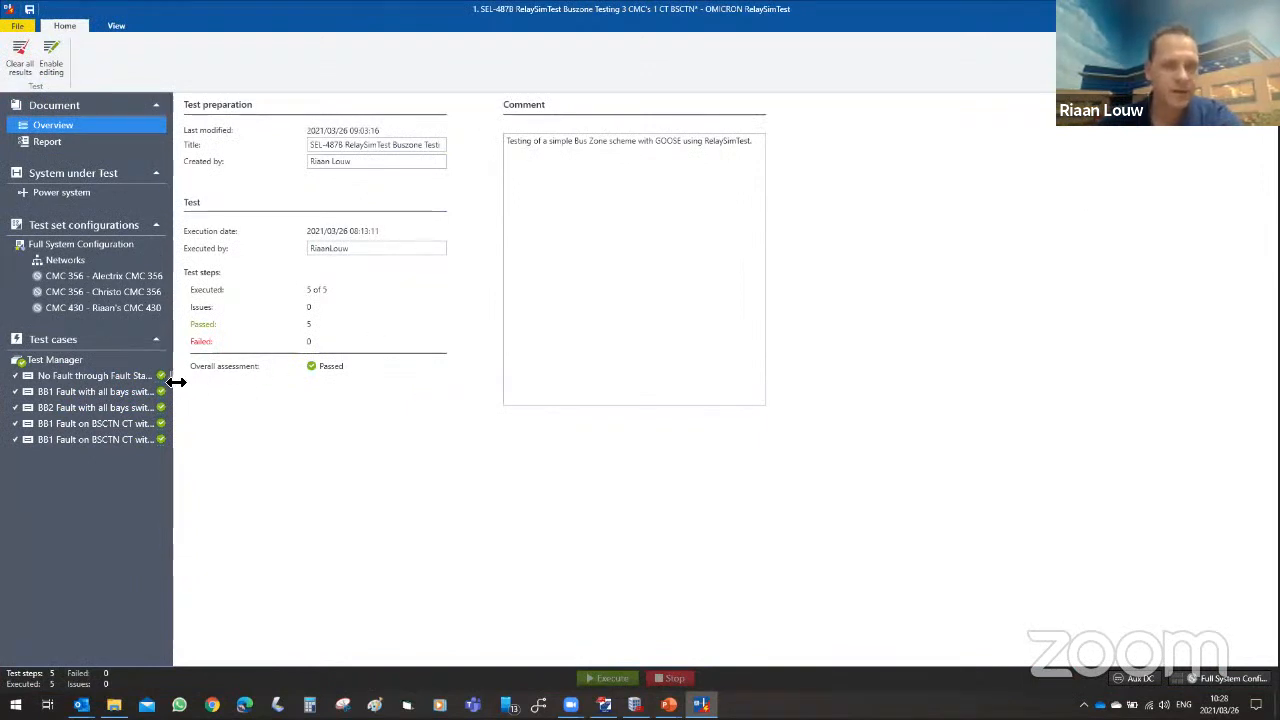
Review the document overview, the report content and the power system diagram, including the infeed above INC 01 BREAKER.
drag(170, 383, 297, 378)
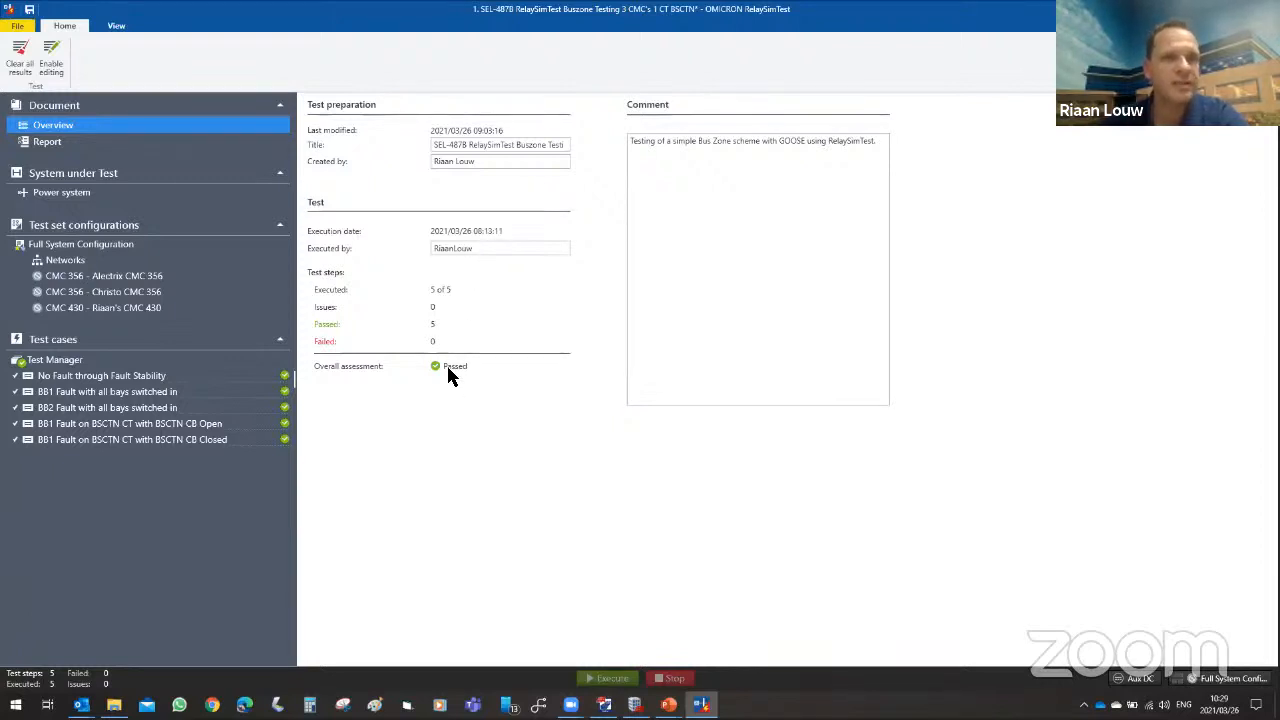
click(50, 141)
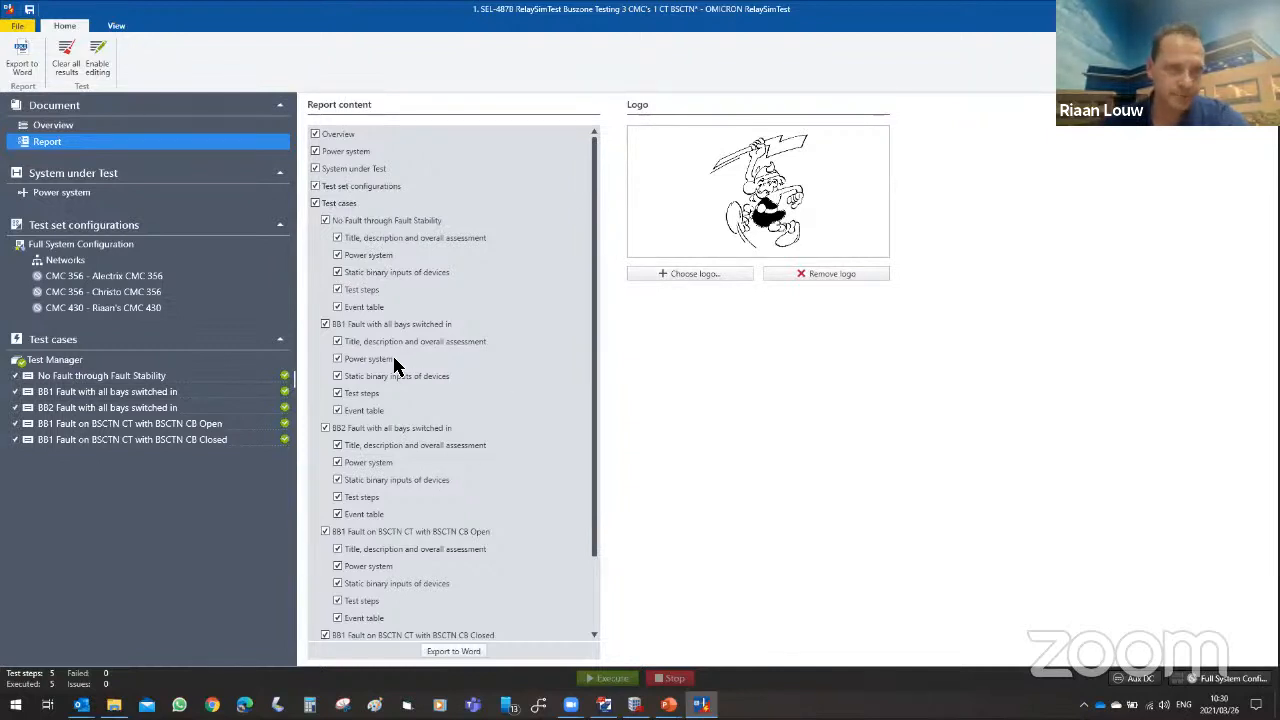
click(64, 196)
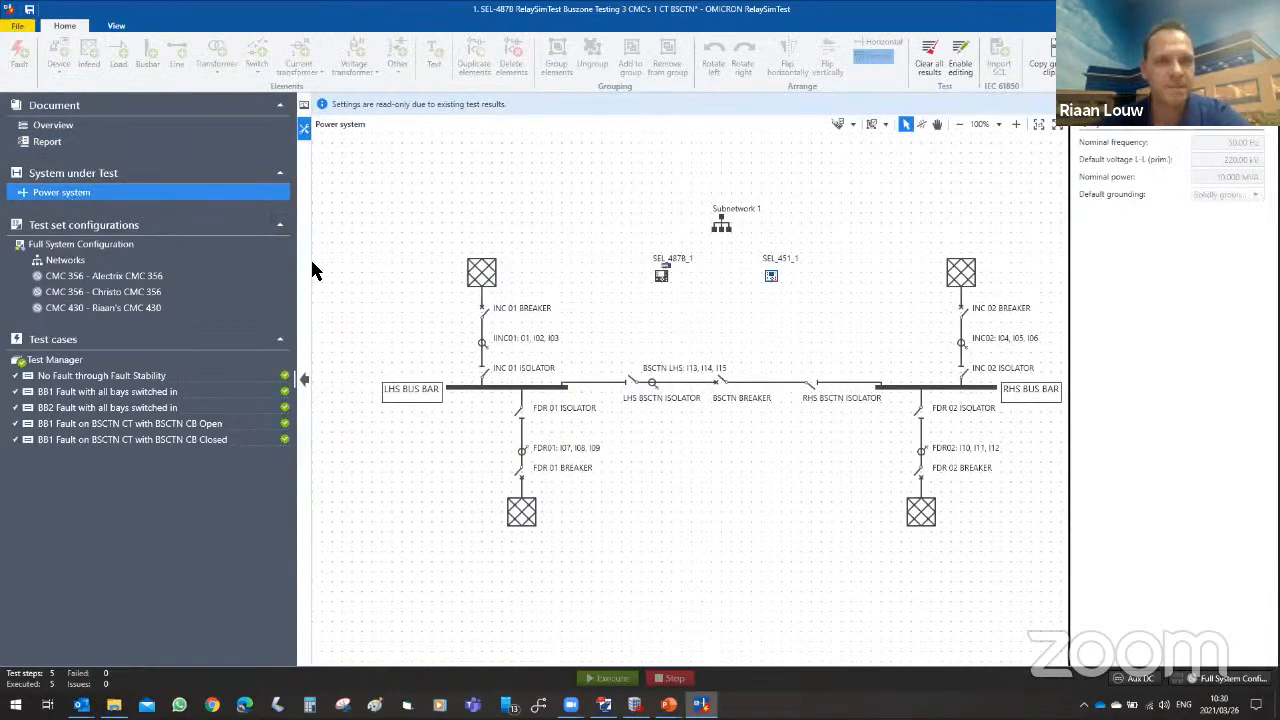
drag(298, 383, 210, 383)
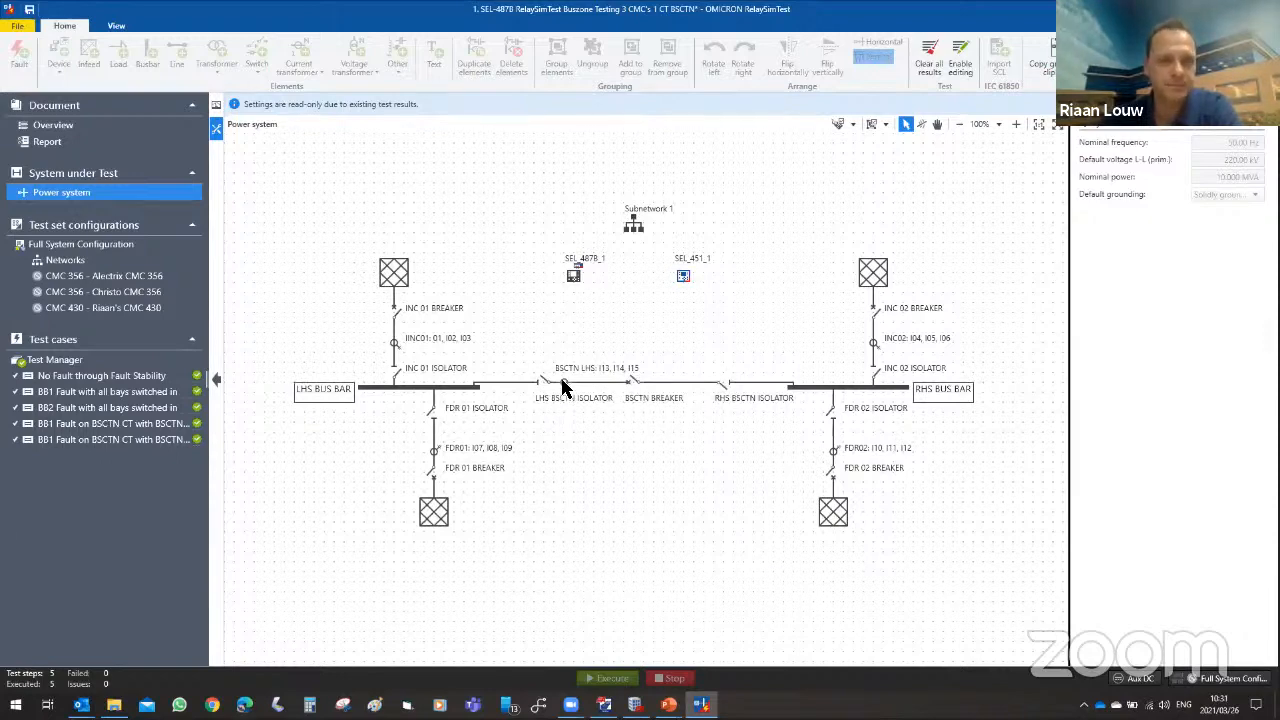
click(392, 276)
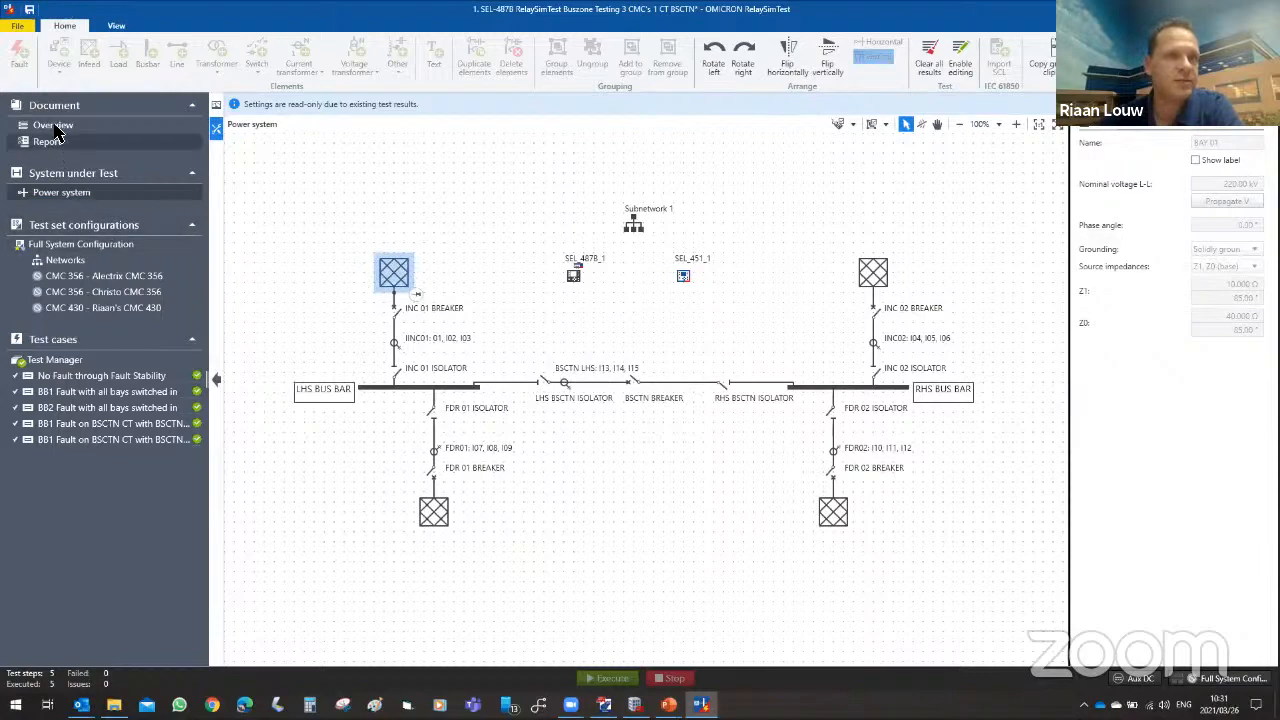
Clear the results of all test cases in the Test Manager.
click(55, 359)
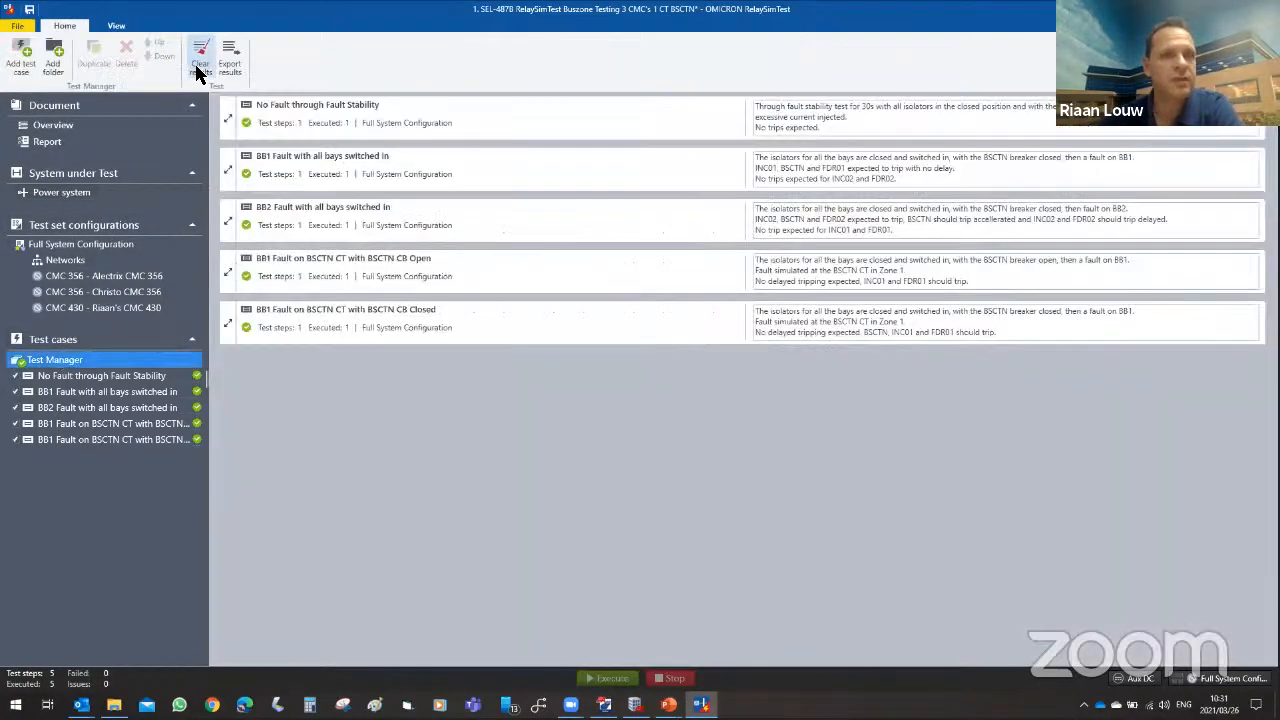
click(200, 62)
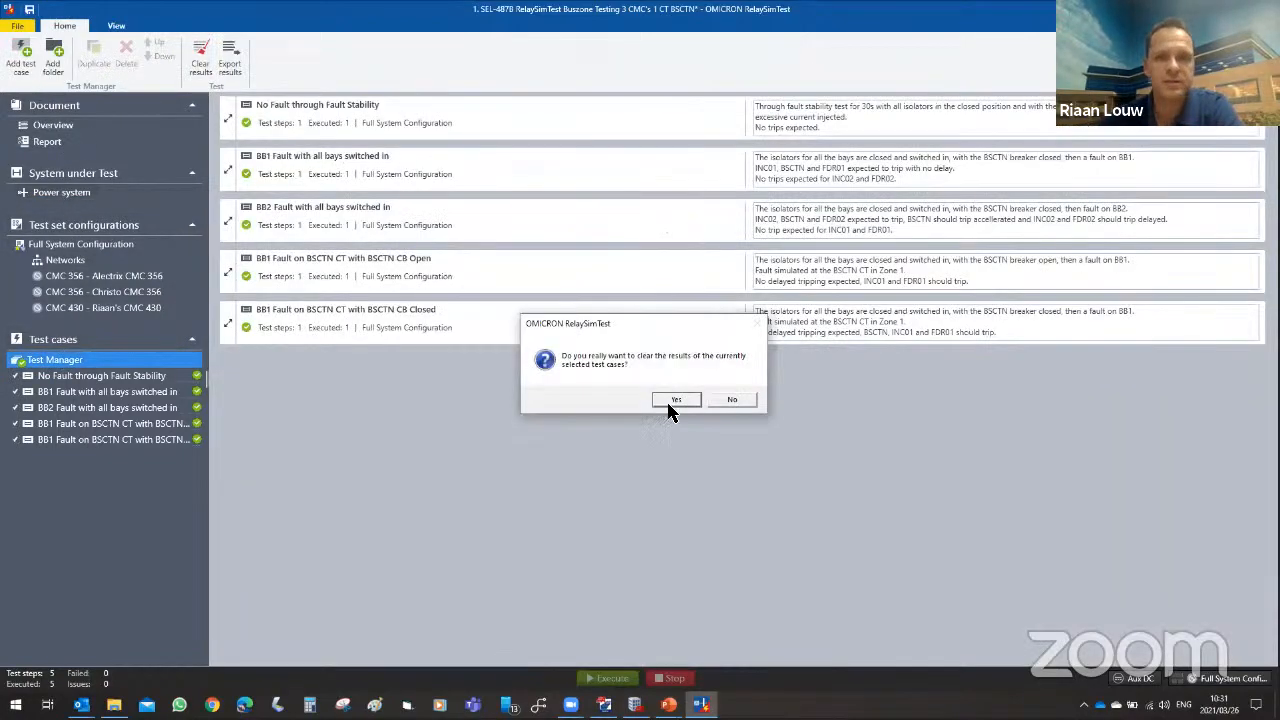
key(Return)
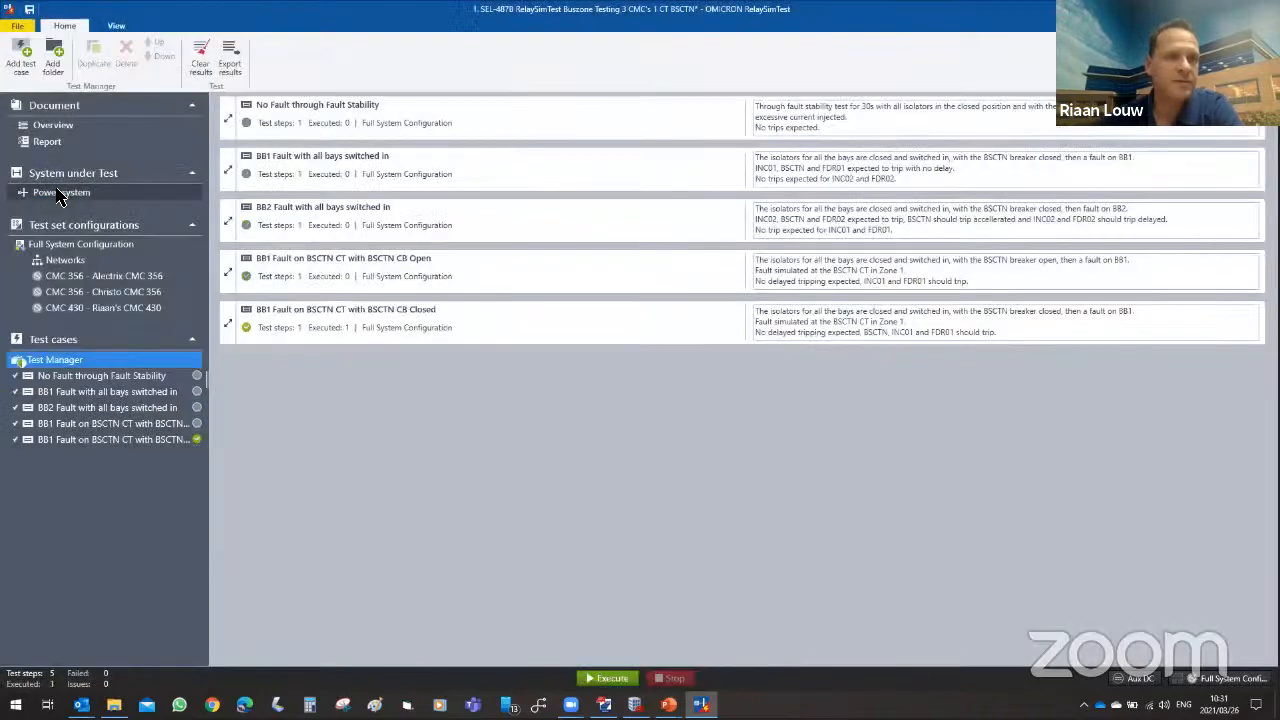
Review the INC 01 infeed and breaker properties in the power system, and set INC 01 ISOLATOR's initial state to open.
click(61, 192)
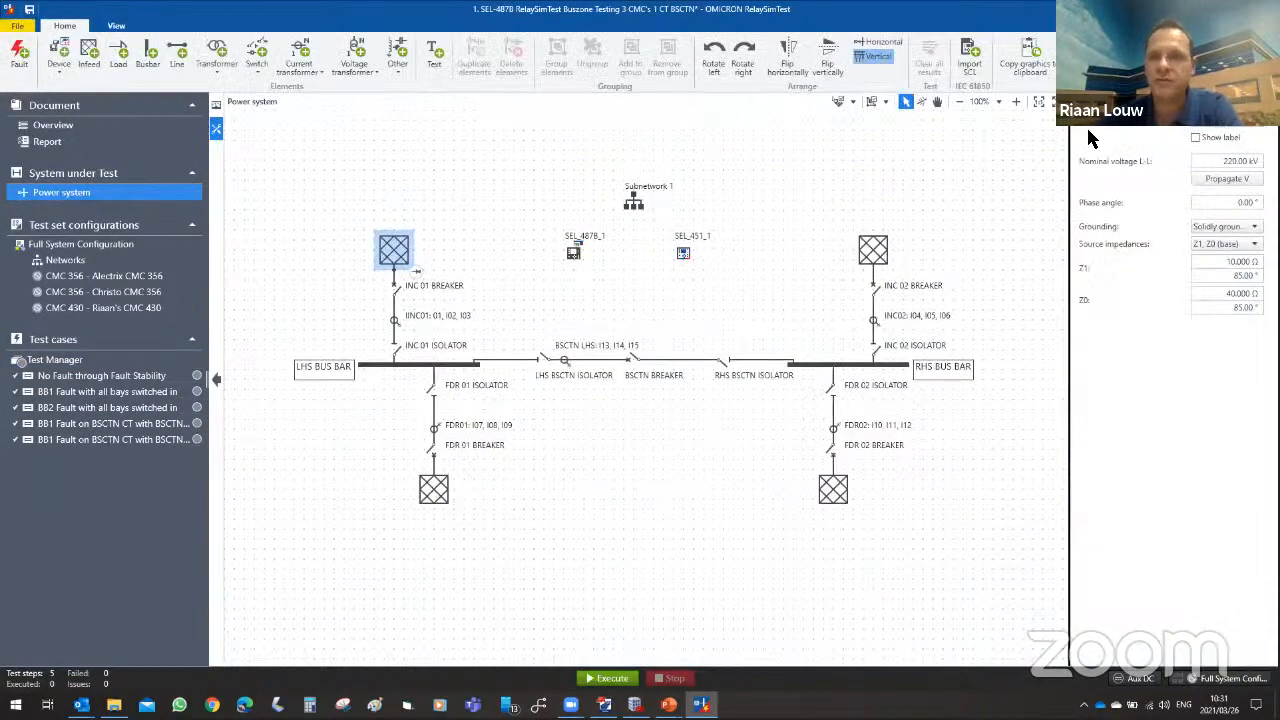
click(1174, 114)
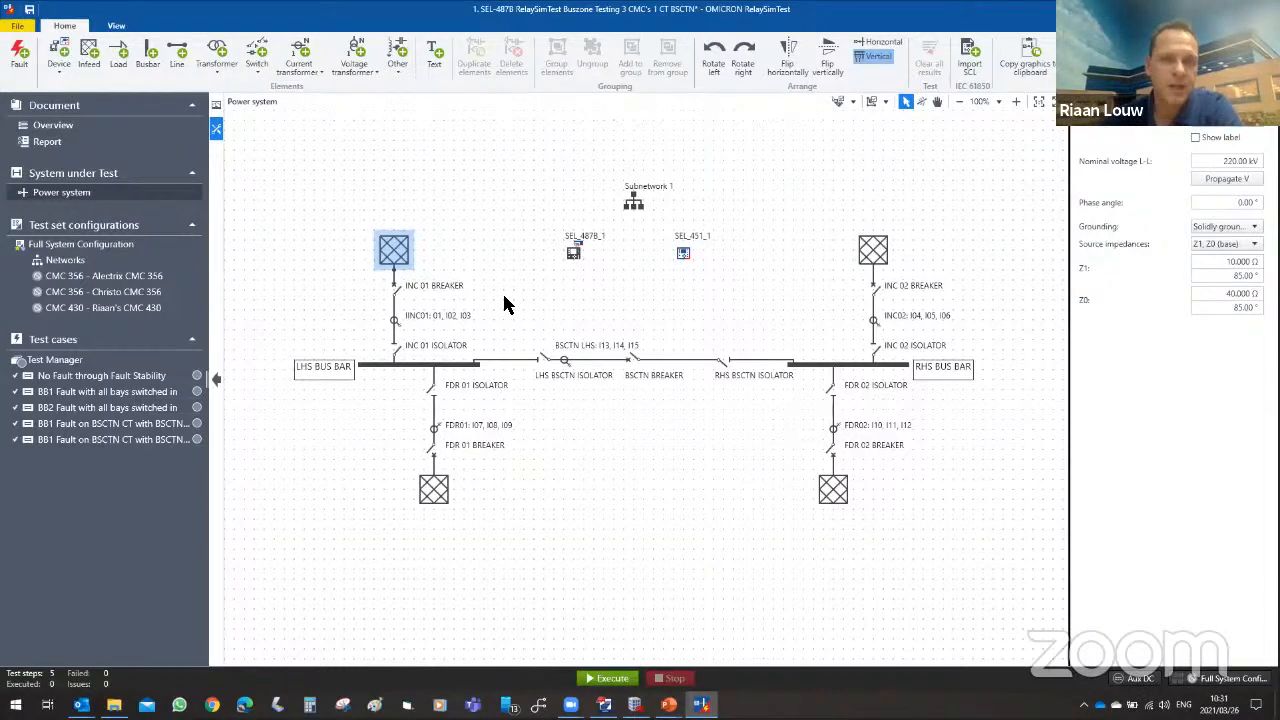
click(420, 288)
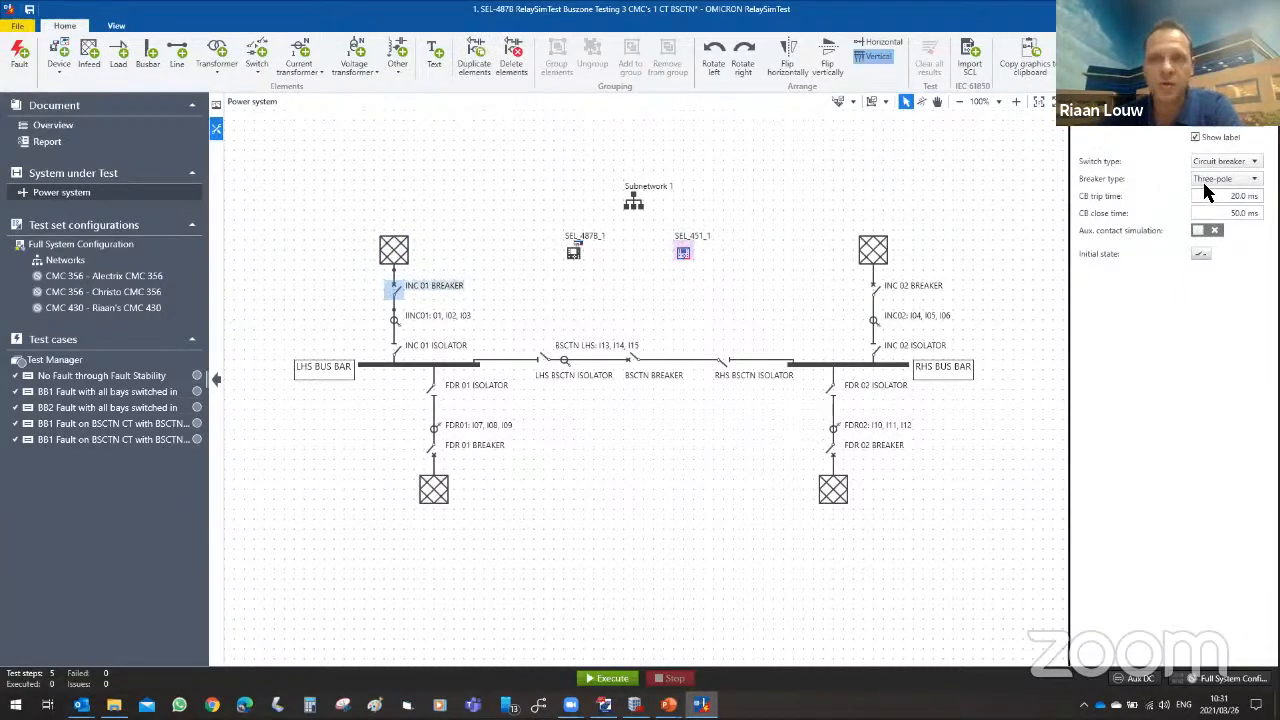
click(404, 350)
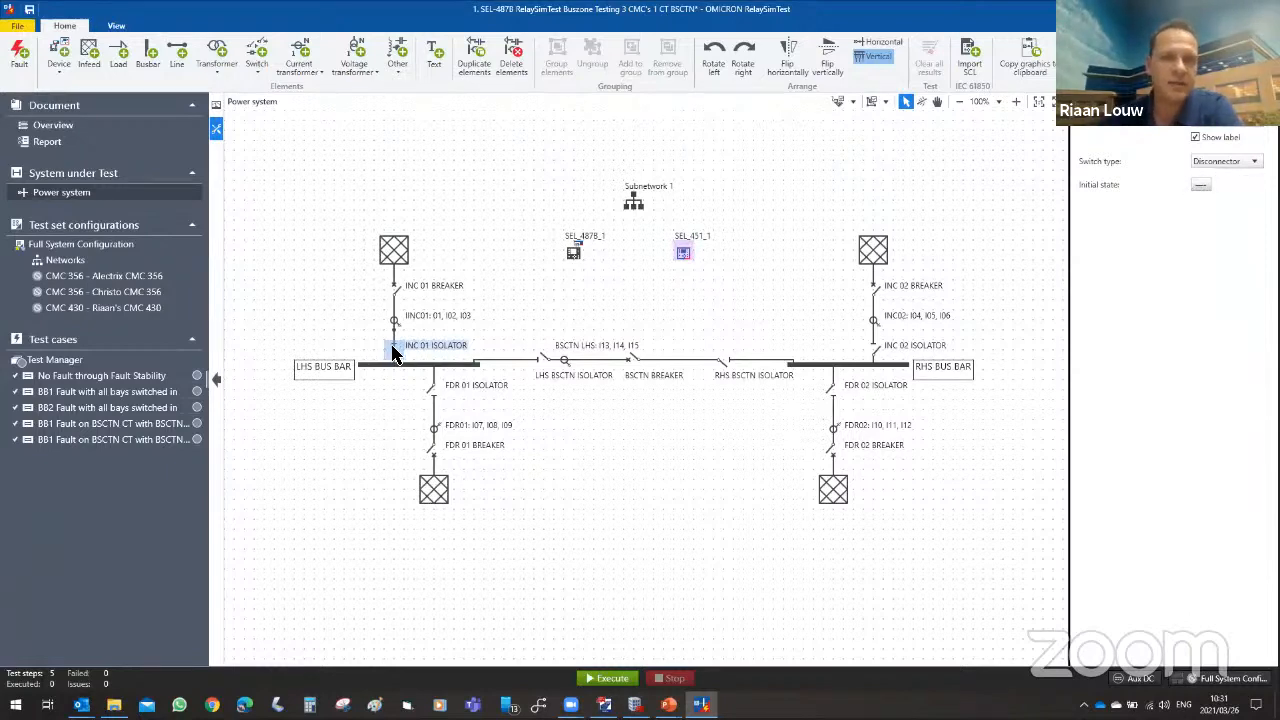
click(1197, 187)
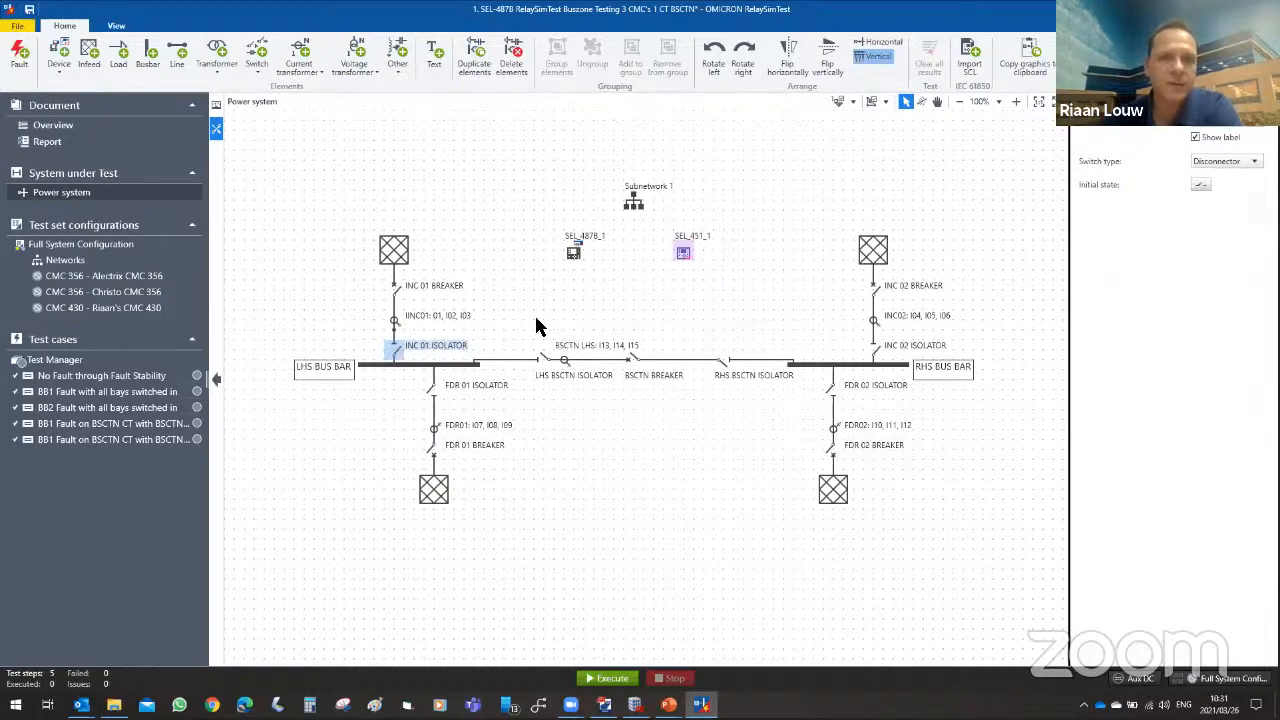
Reverse the polarity of the INC 01 bay's current transformer and switch it back.
click(396, 321)
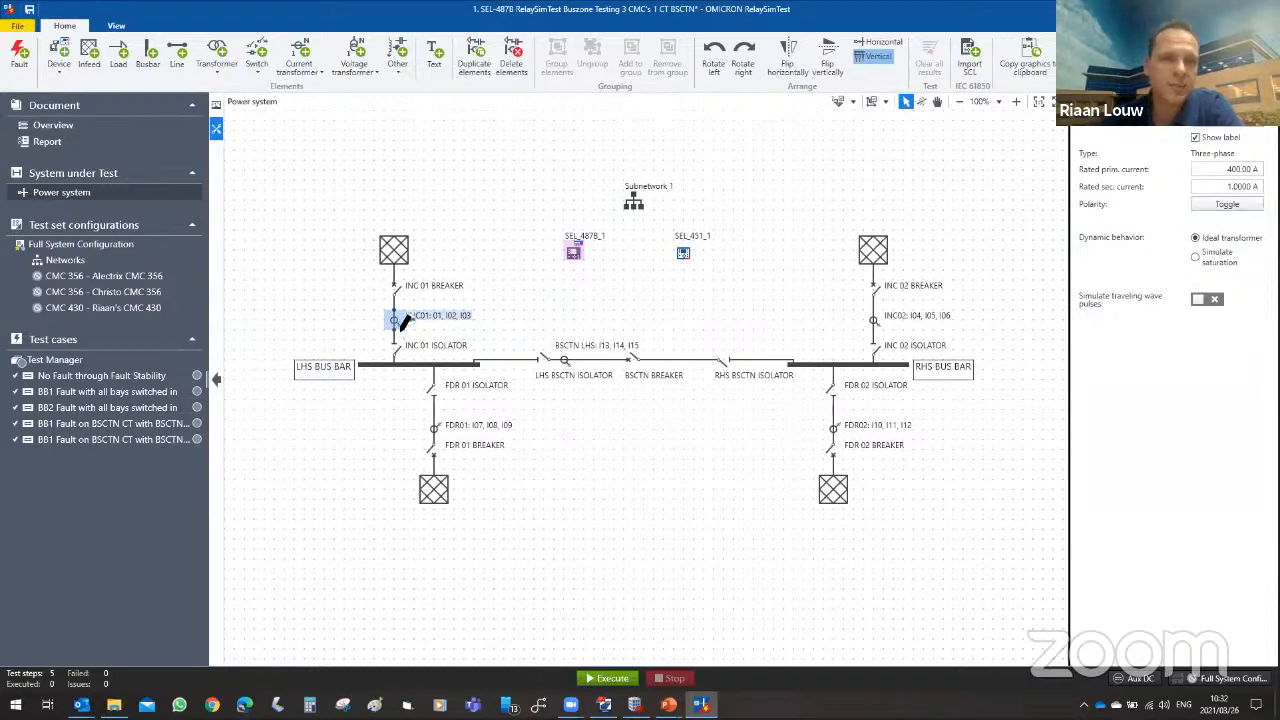
click(1220, 205)
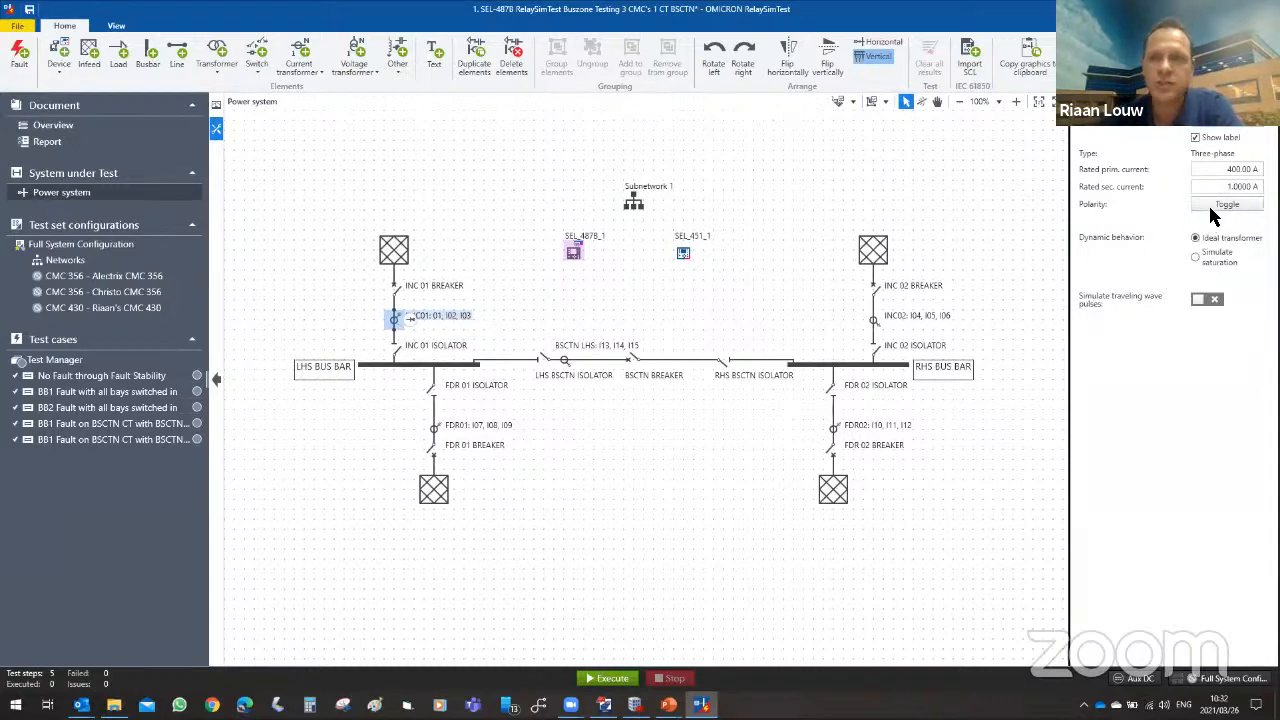
click(1212, 205)
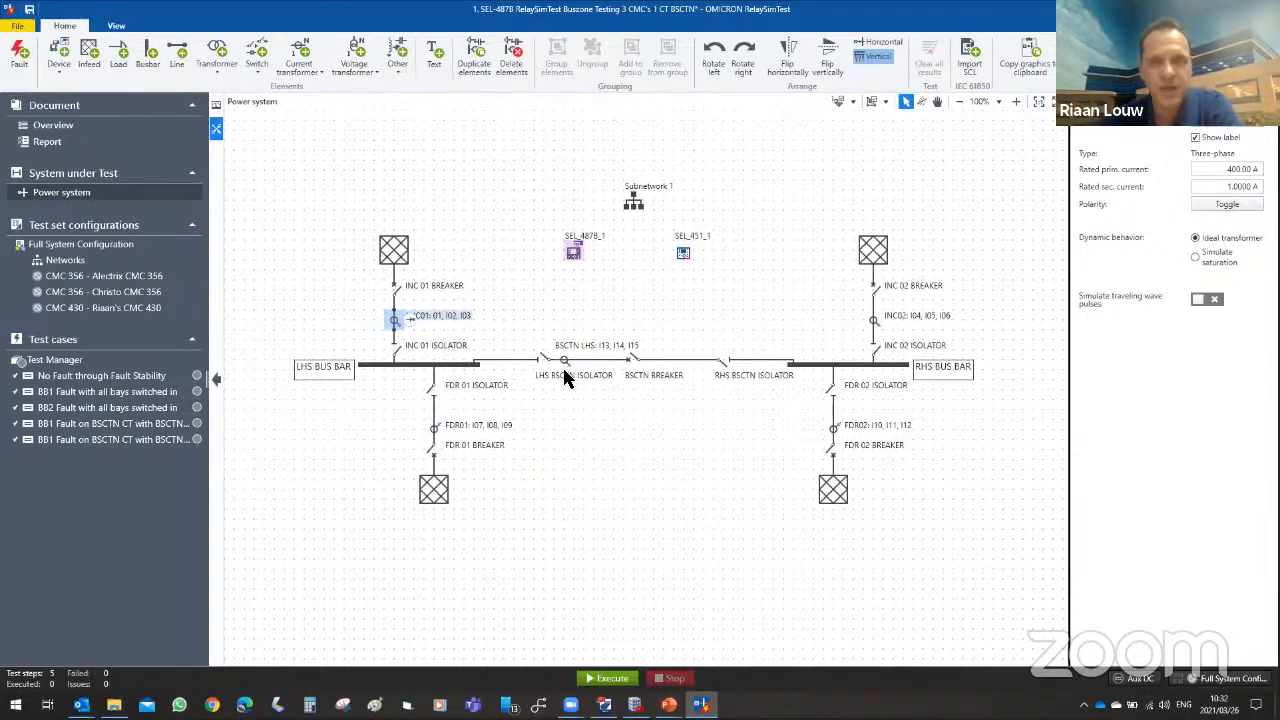
Examine the settings of the BSCTN LHS current transformer in the bus section and clear the selection.
click(563, 361)
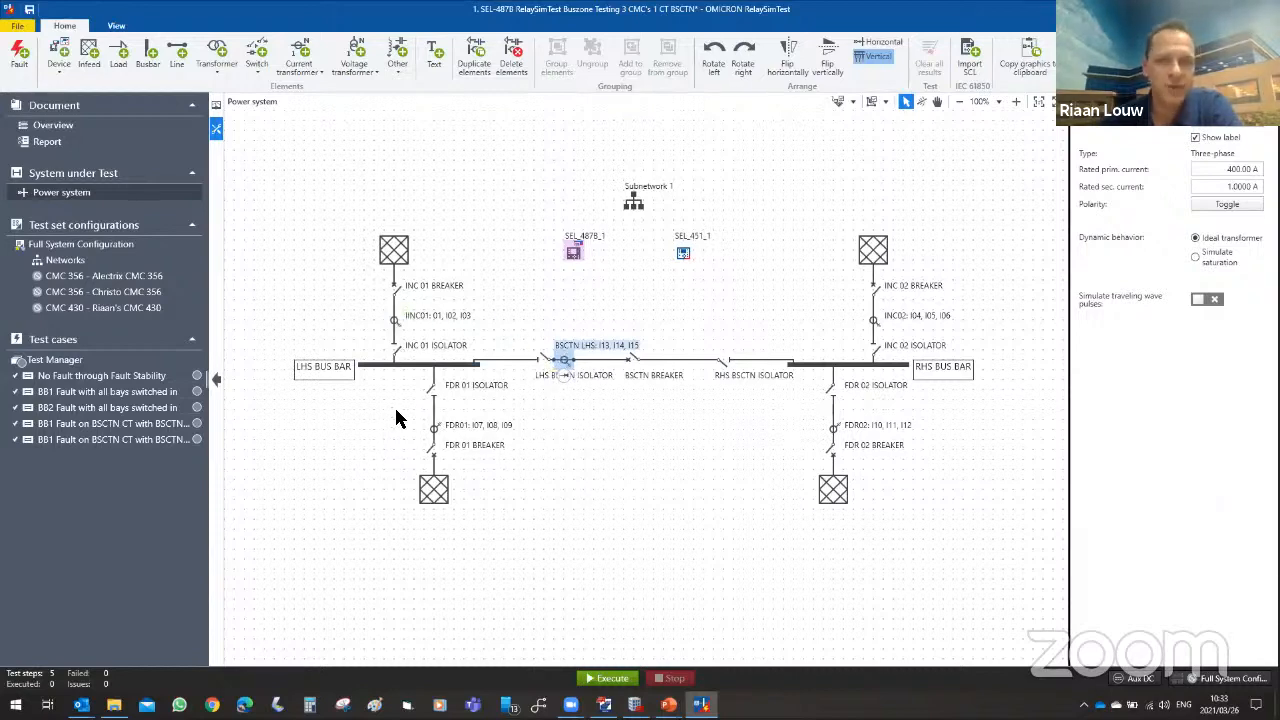
click(552, 463)
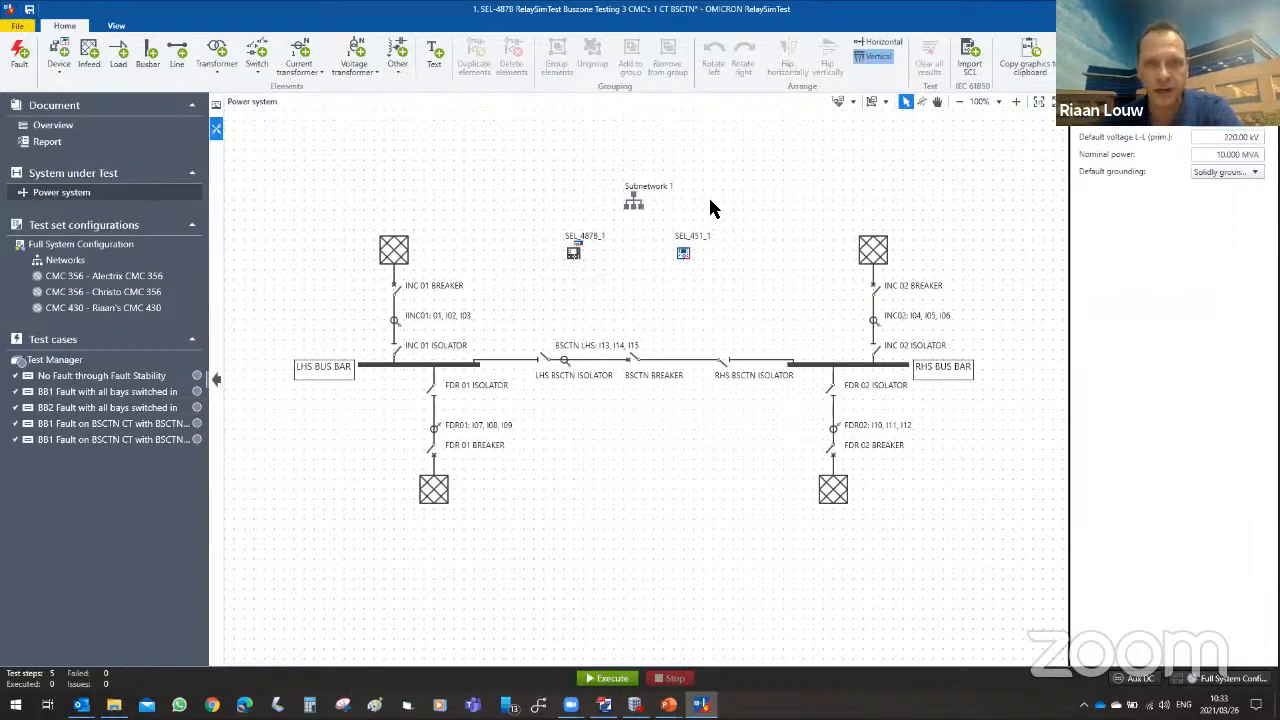
Inspect the signals assigned to the SEL_487B_1 relay and the GOOSE signals on Subnetwork 1.
click(573, 251)
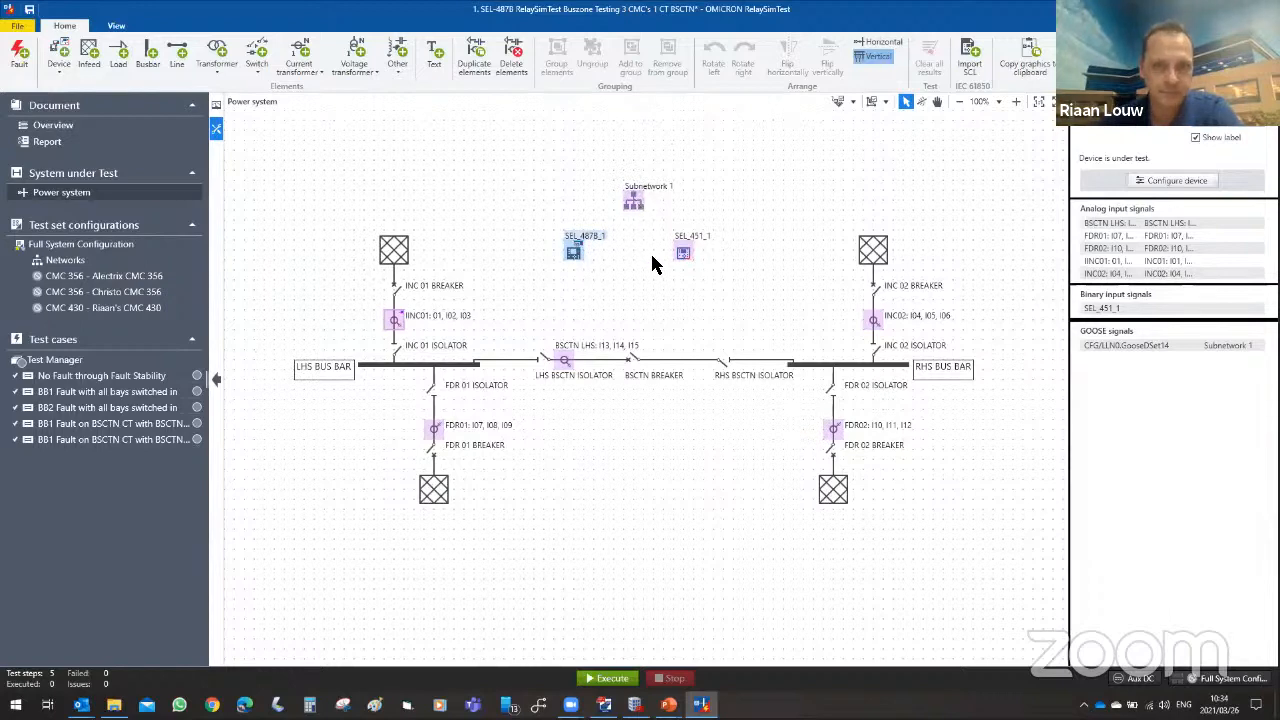
click(634, 200)
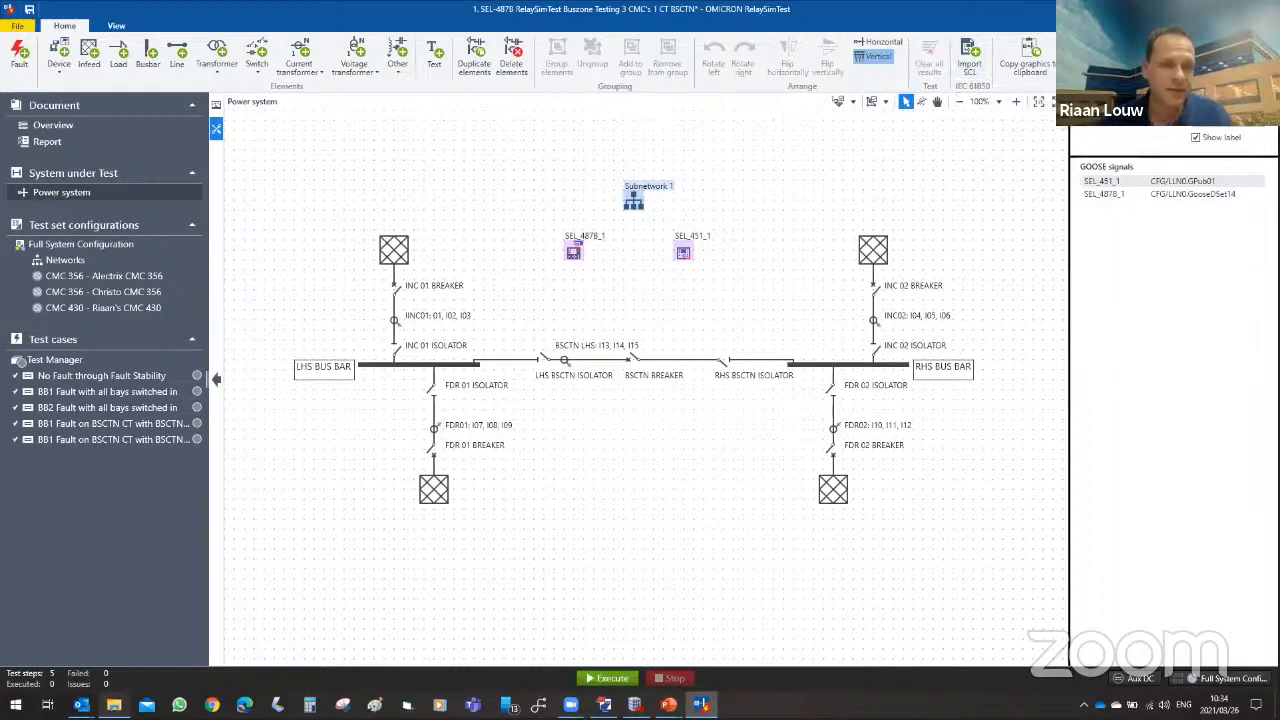
Switch to File Explorer, locate "SEL-487B RelaySimTest Buszone Testing.scd" in the Stuff > Relay Configurations folder, and return to RelaySimTest.
click(114, 705)
double_click(259, 90)
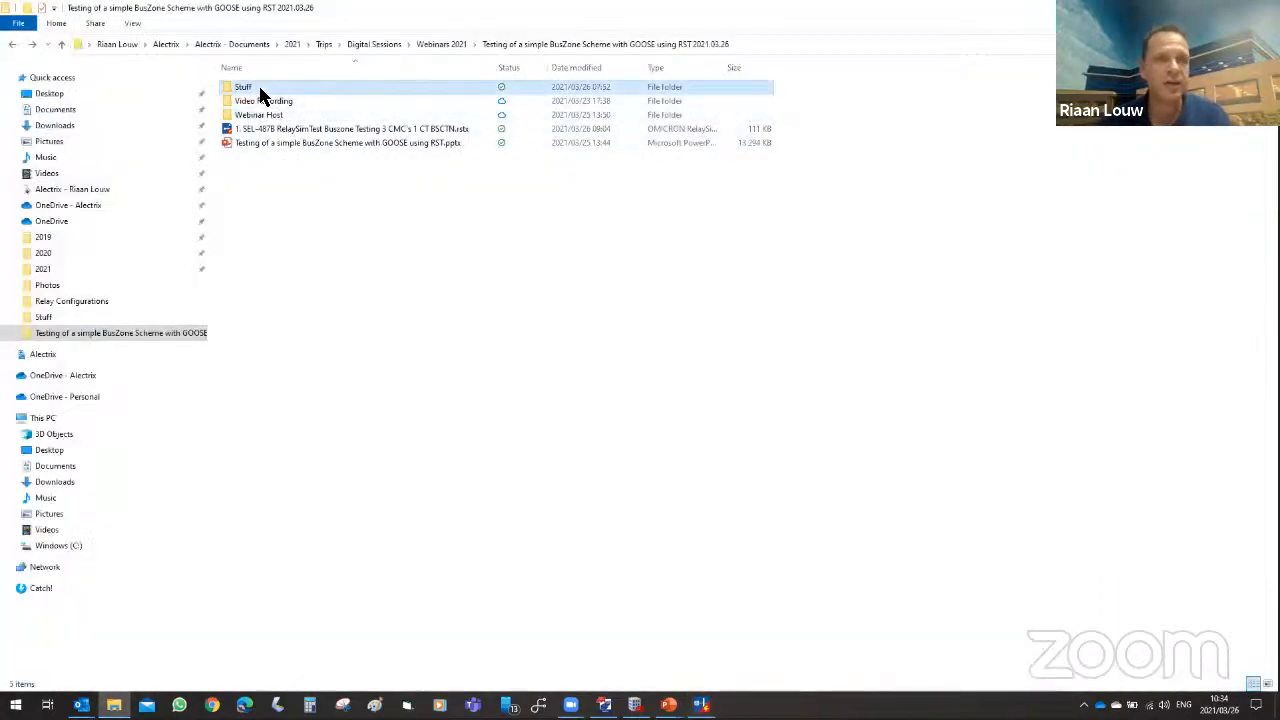
double_click(279, 101)
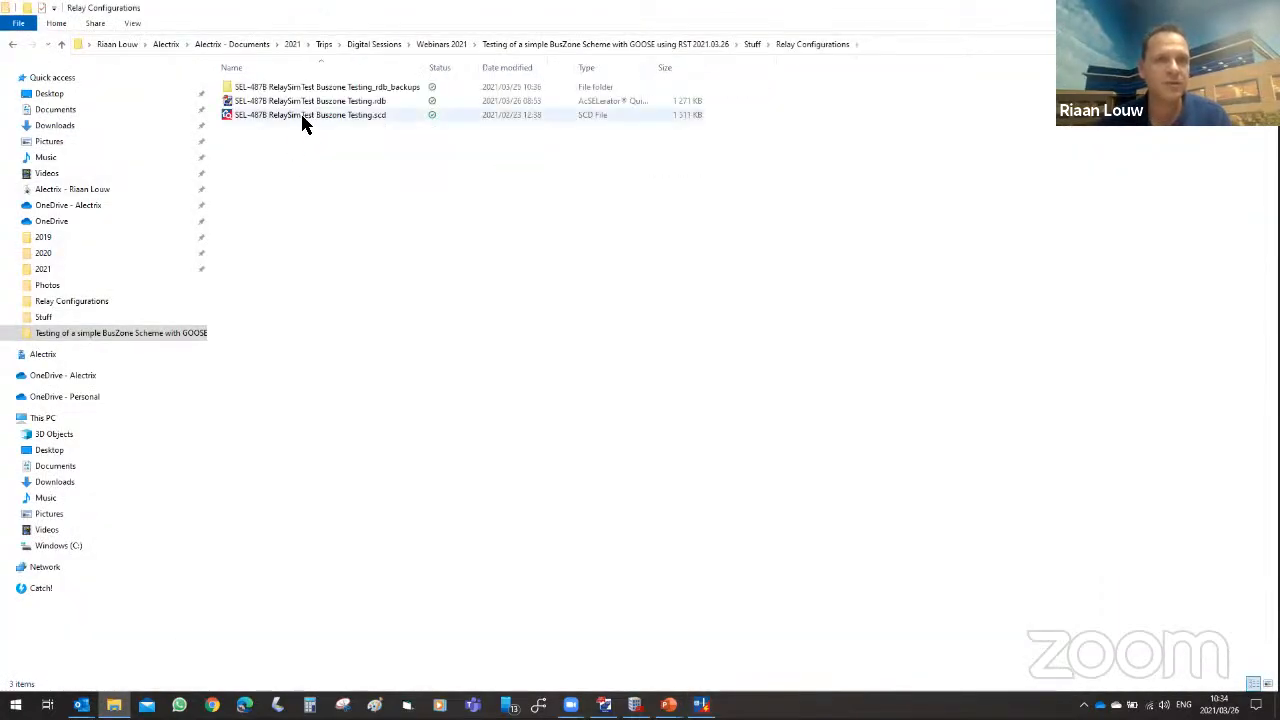
click(304, 116)
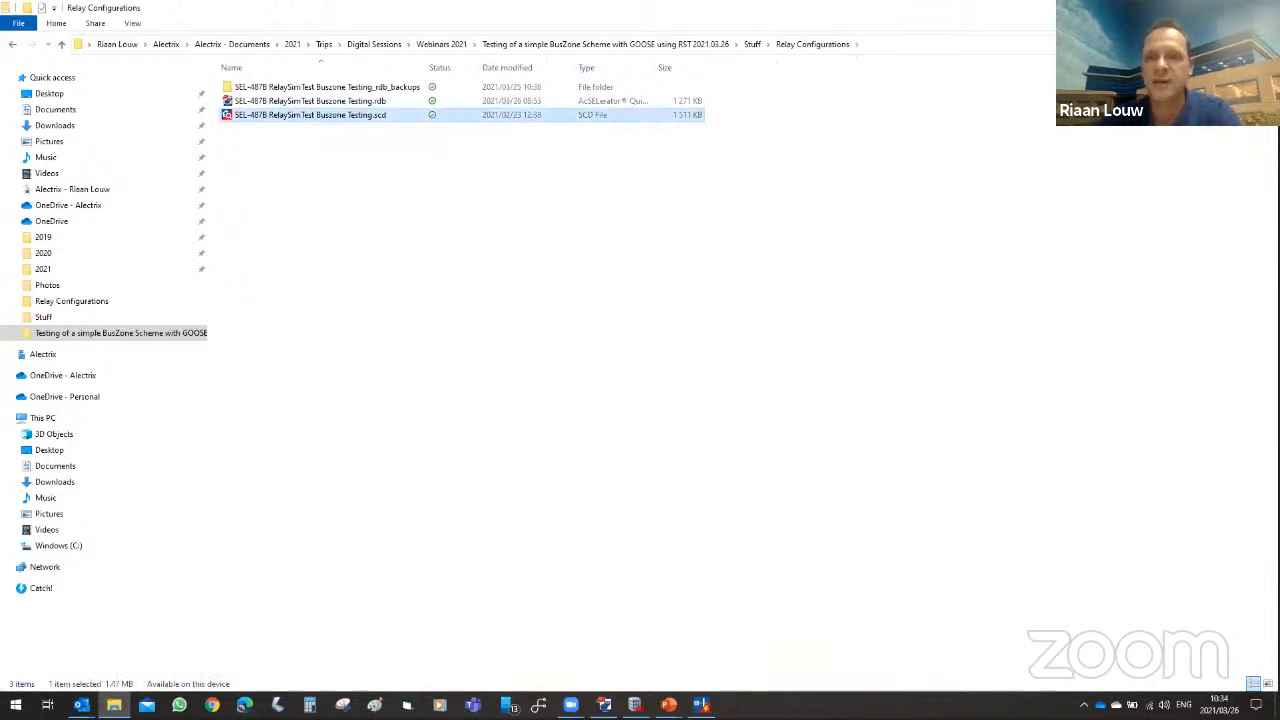
click(1203, 8)
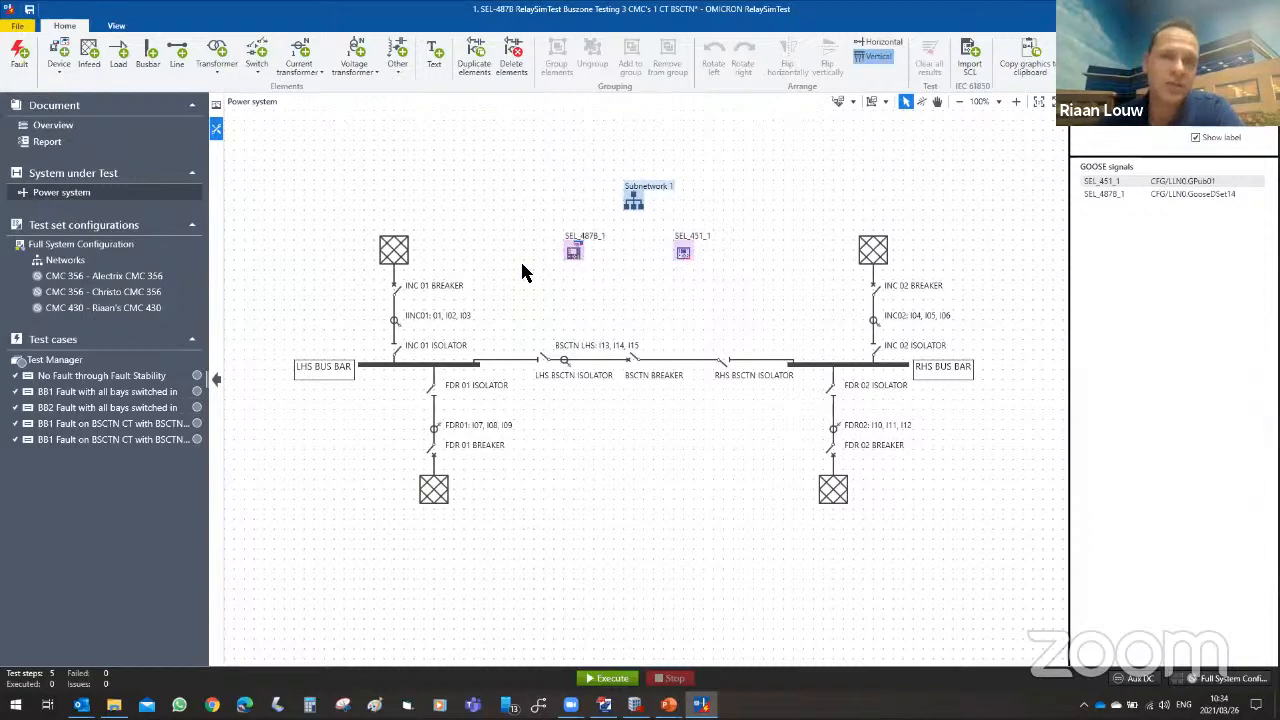
Compare the signals of SEL_487B_1 and SEL_451_1, and open the SEL_451_1 configuration to review its device connections.
click(571, 254)
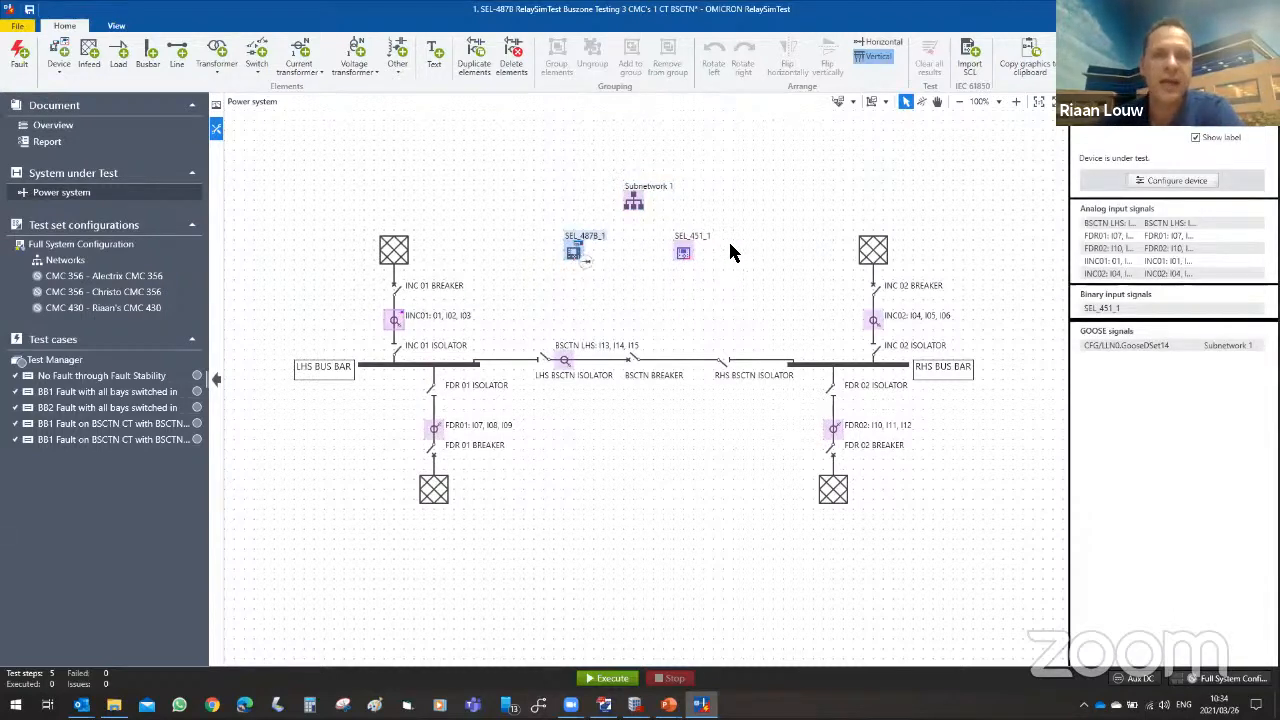
click(686, 254)
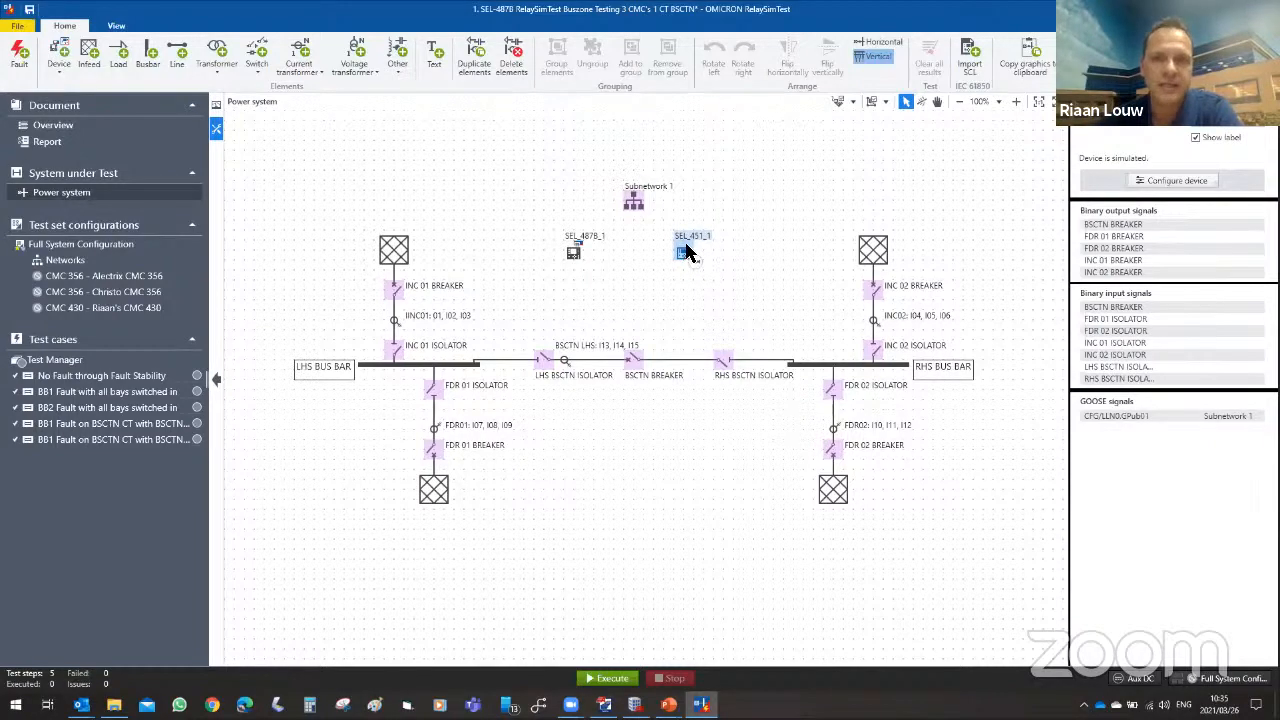
double_click(683, 250)
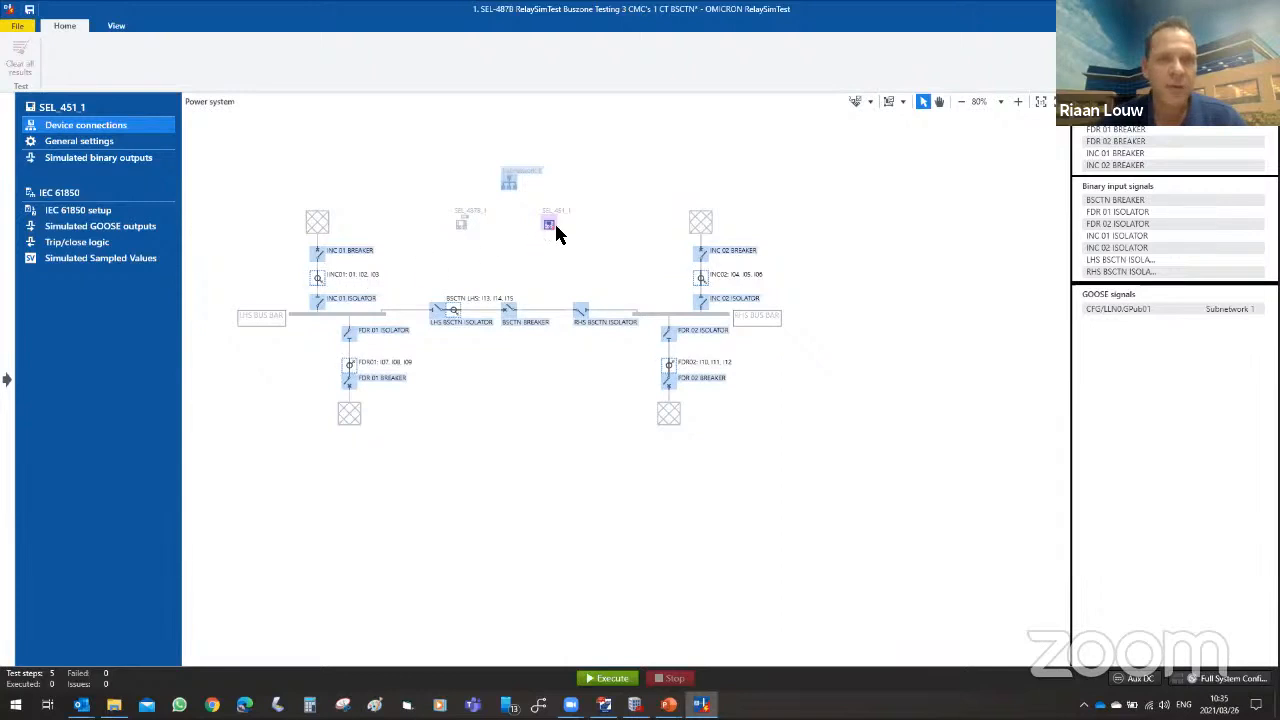
click(330, 300)
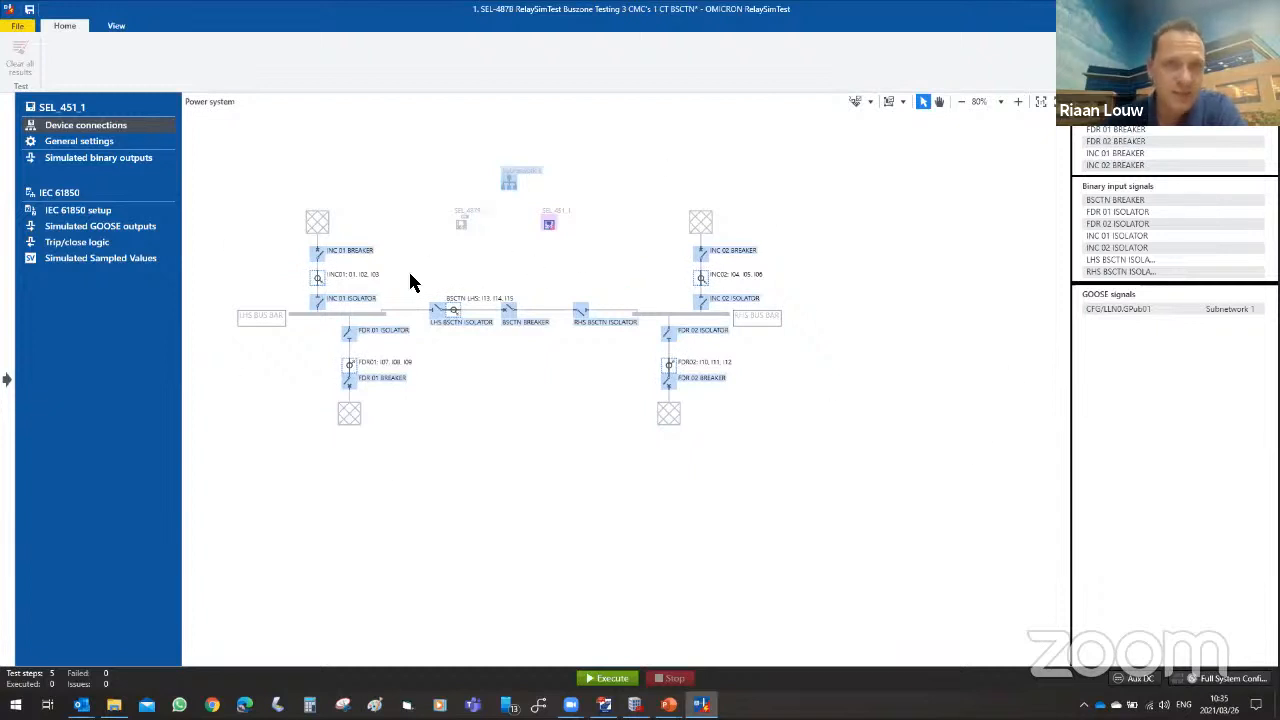
click(66, 130)
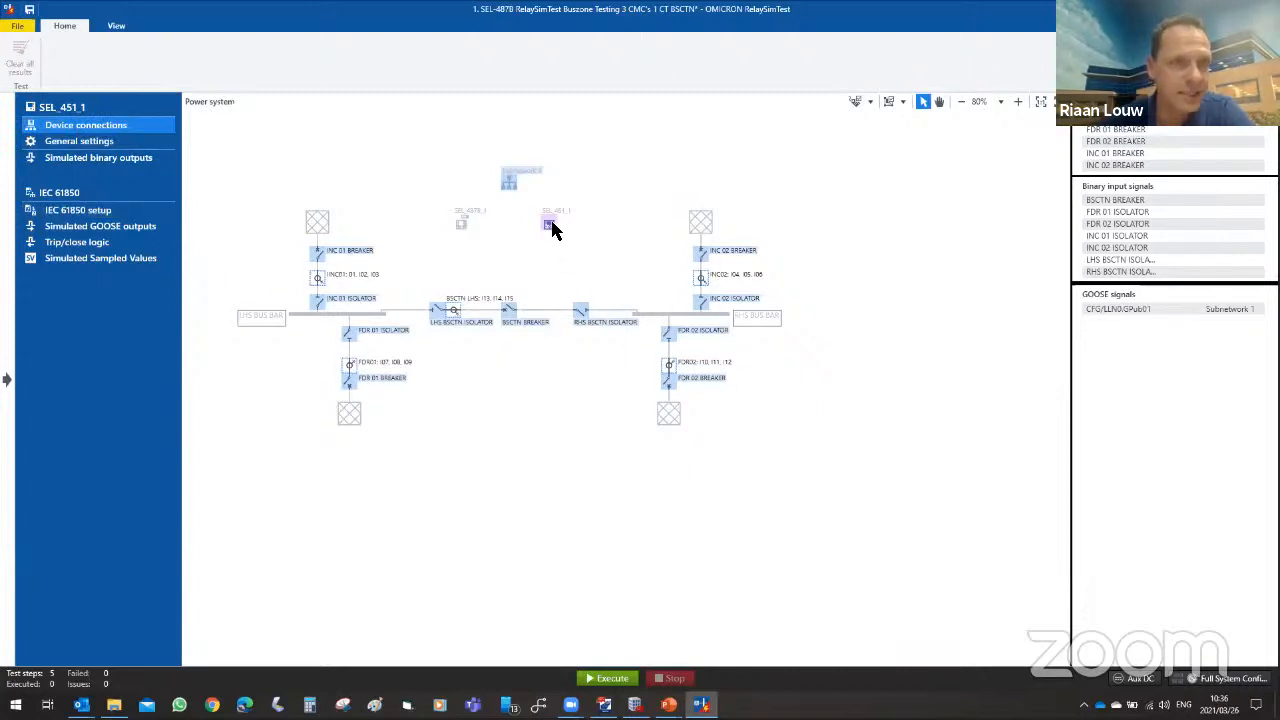
Review SEL_451_1's general settings, simulated binary outputs and IEC 61850 setup.
click(65, 145)
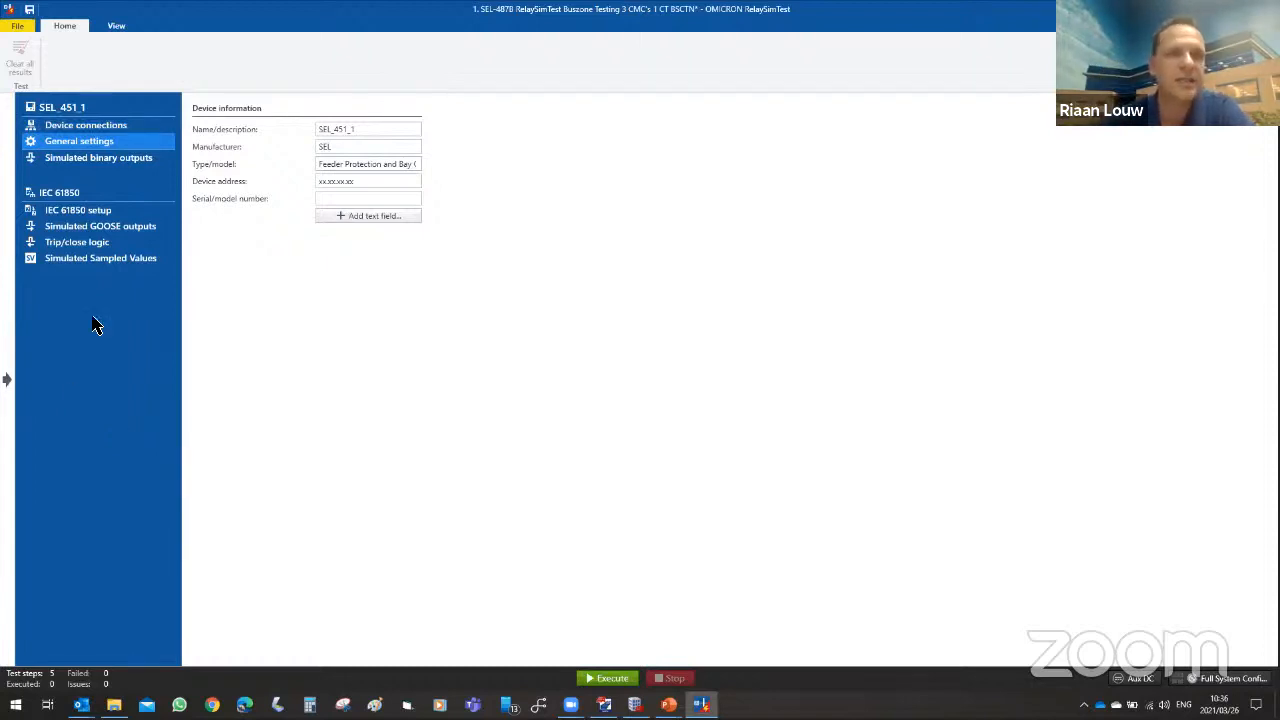
click(70, 160)
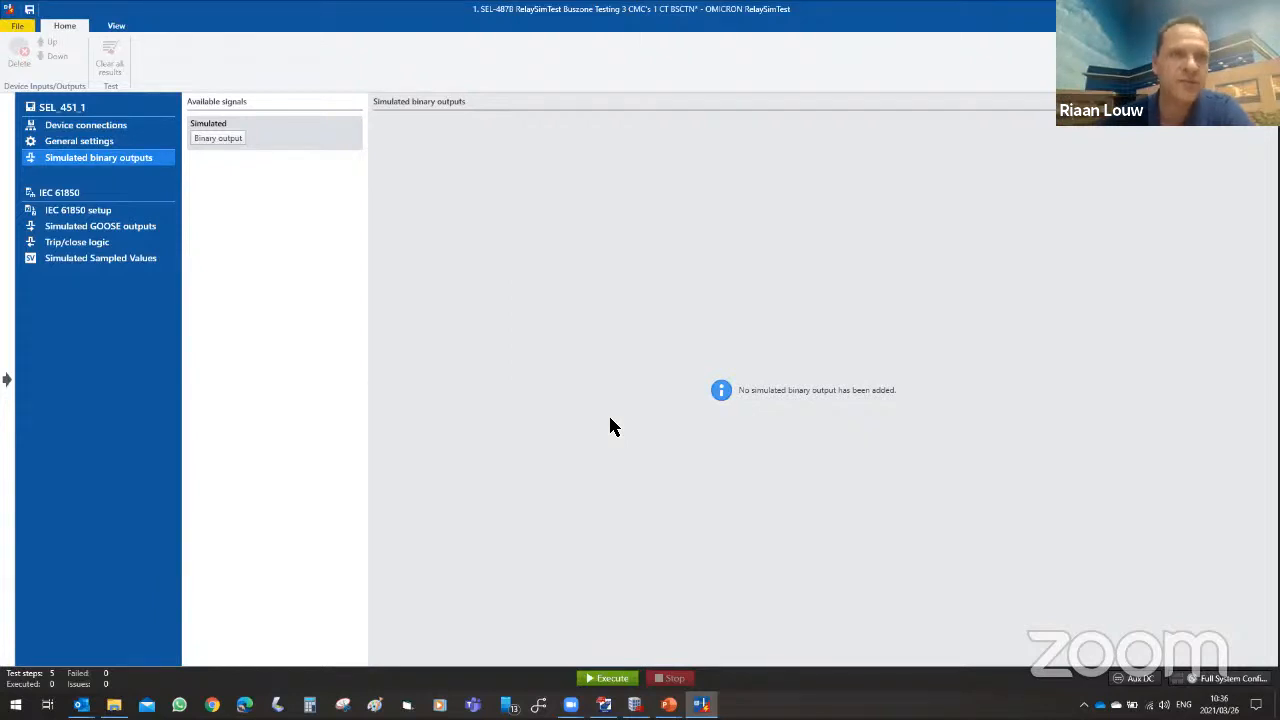
click(55, 211)
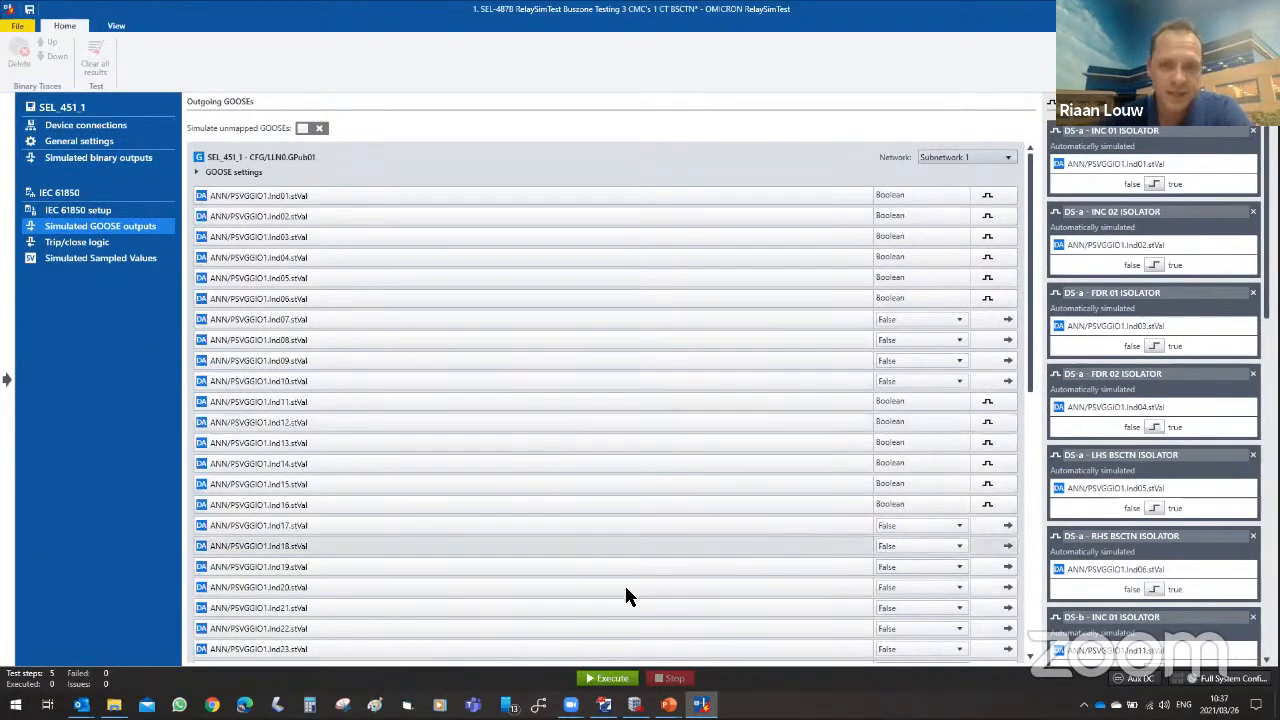
Switch to AcSELerator Architect, examine the items in SEL_451_1's Control and Annunciation dataset (GPDSet01), and close it without changes.
click(636, 705)
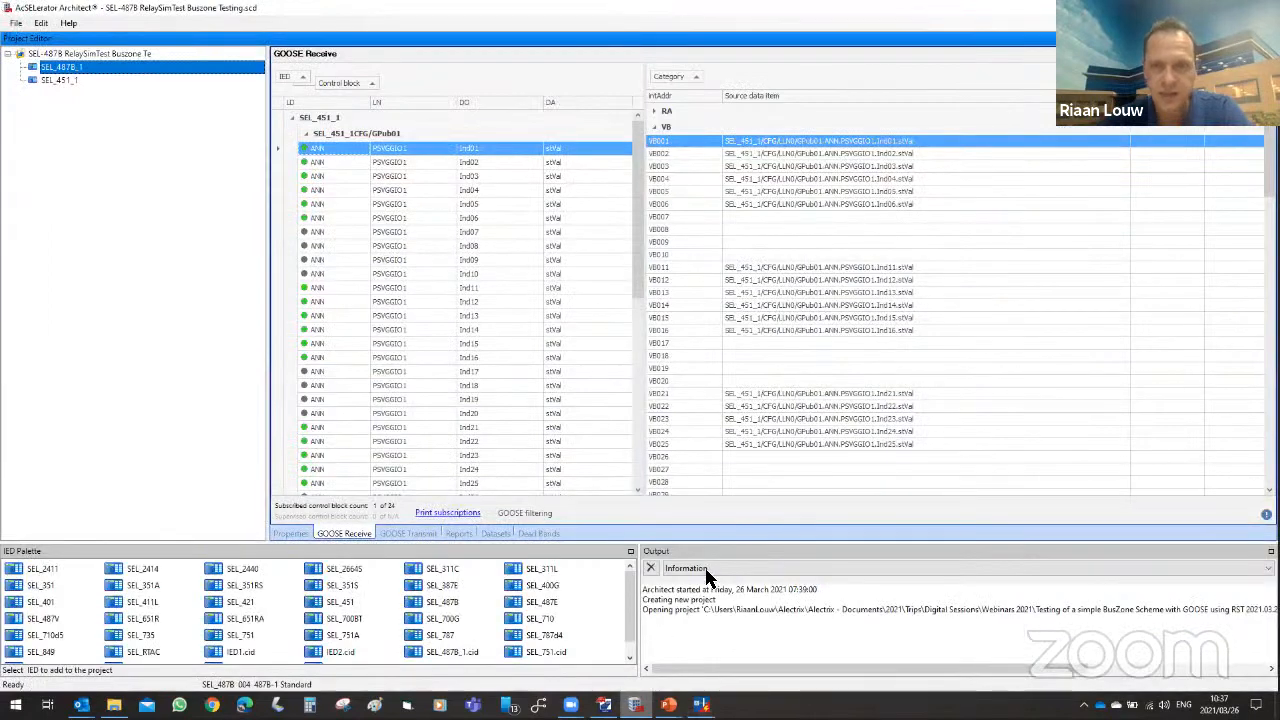
click(57, 81)
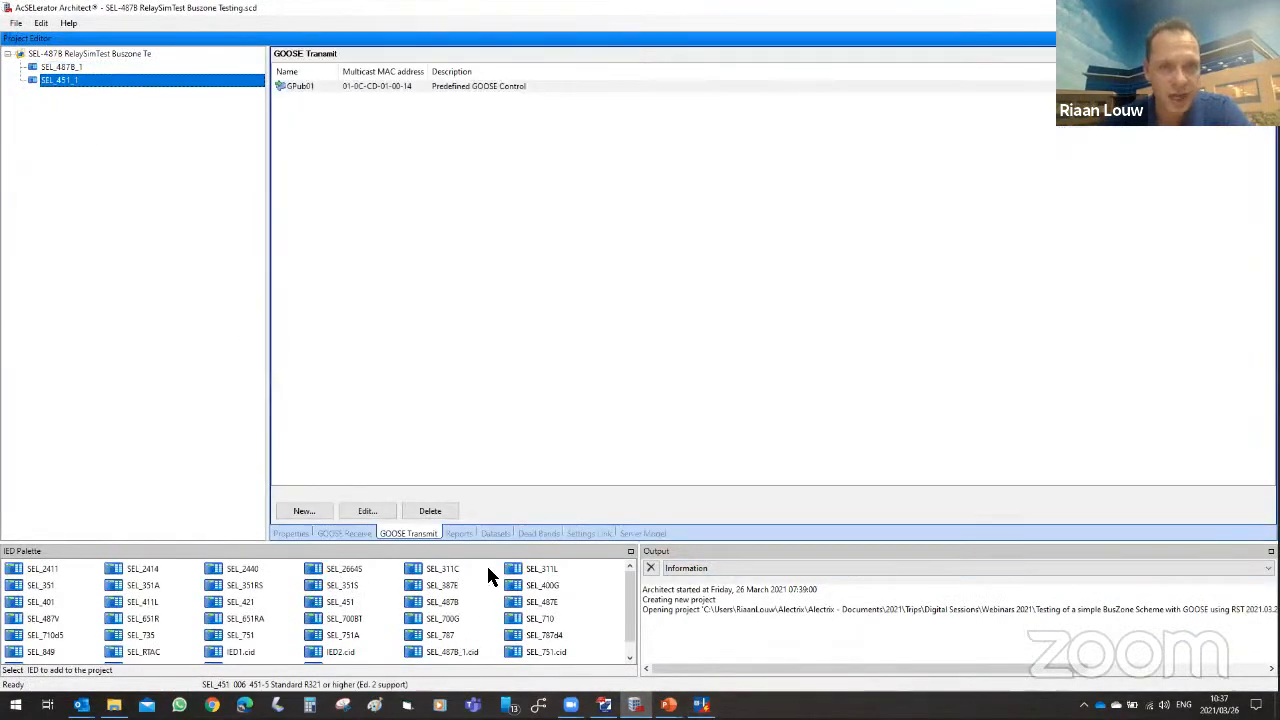
click(494, 533)
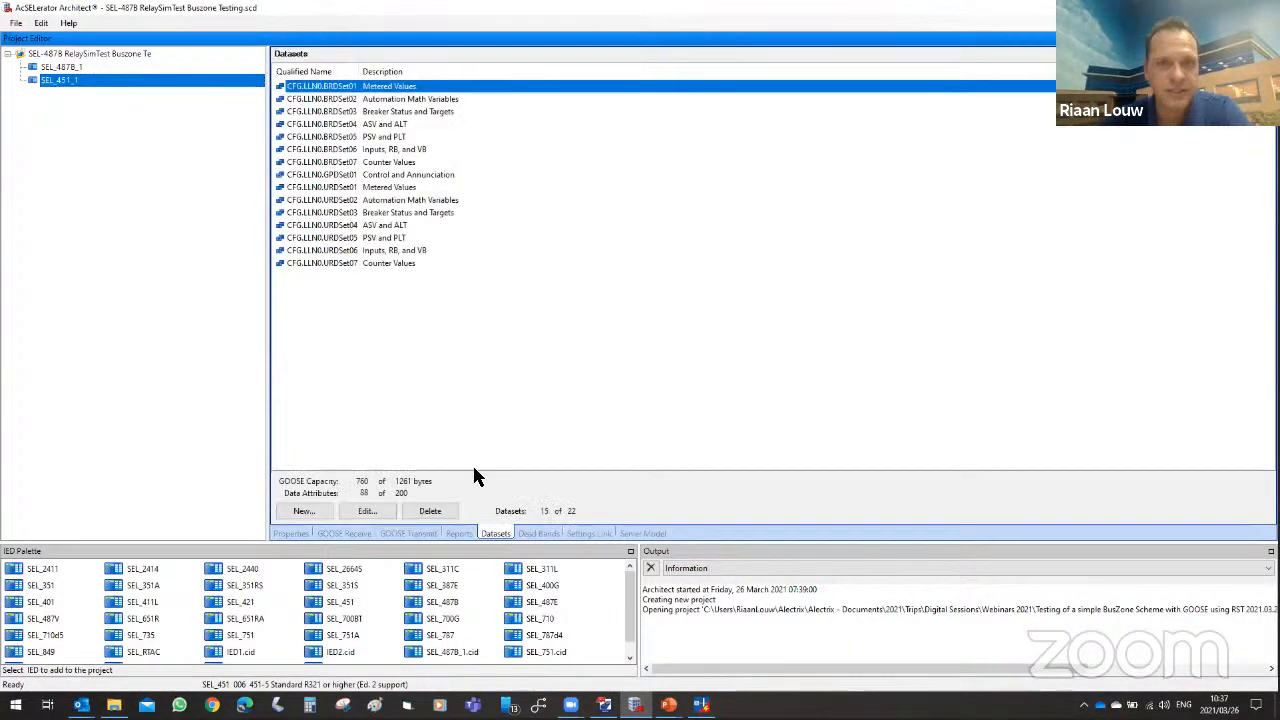
double_click(380, 176)
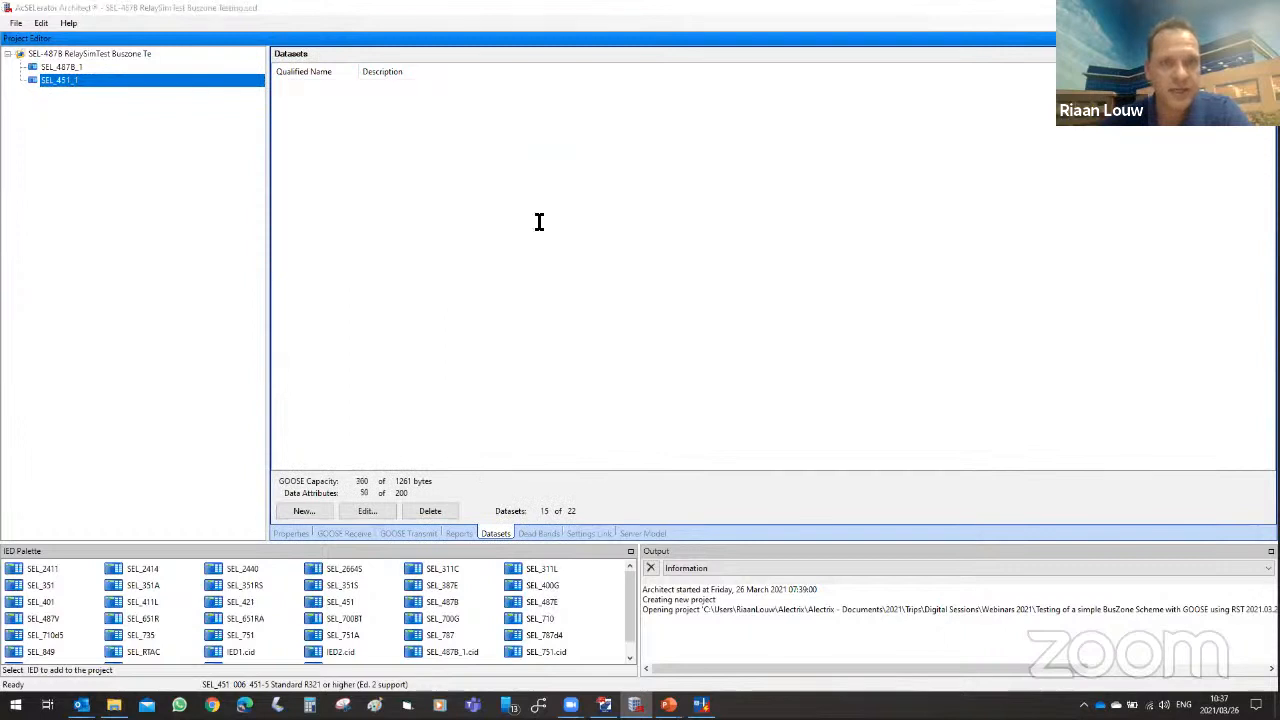
drag(891, 345, 893, 478)
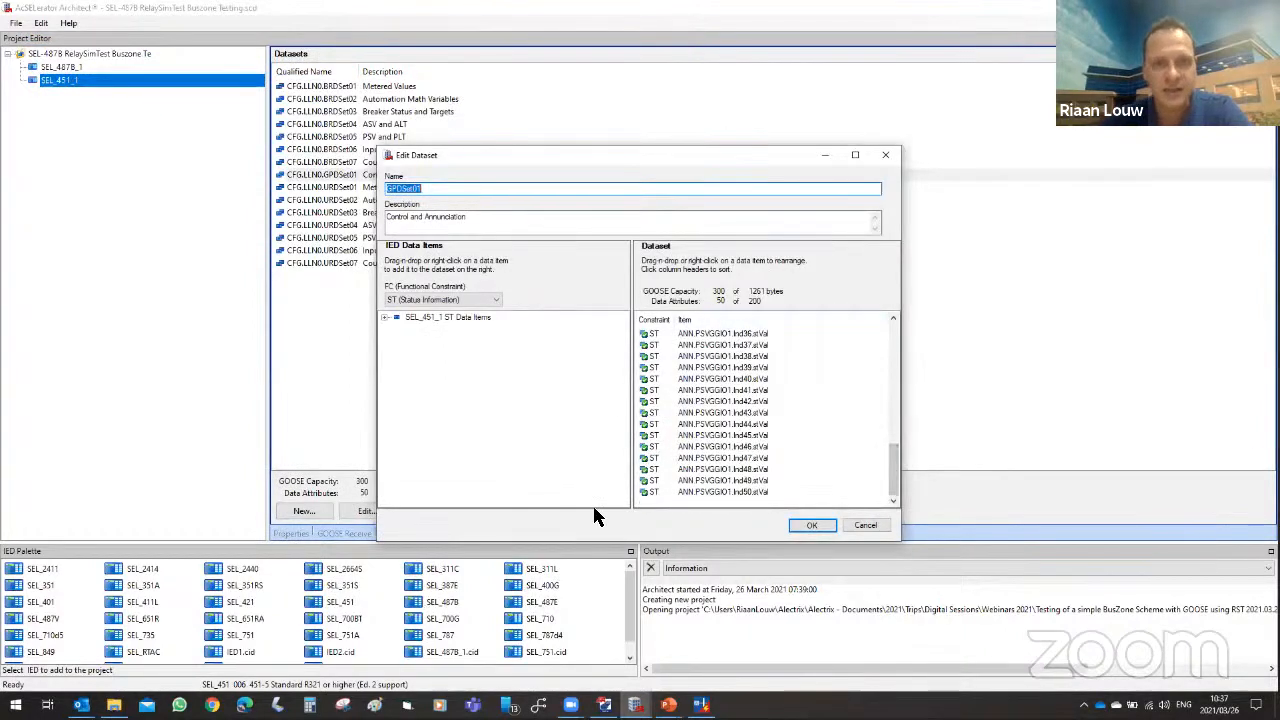
click(858, 526)
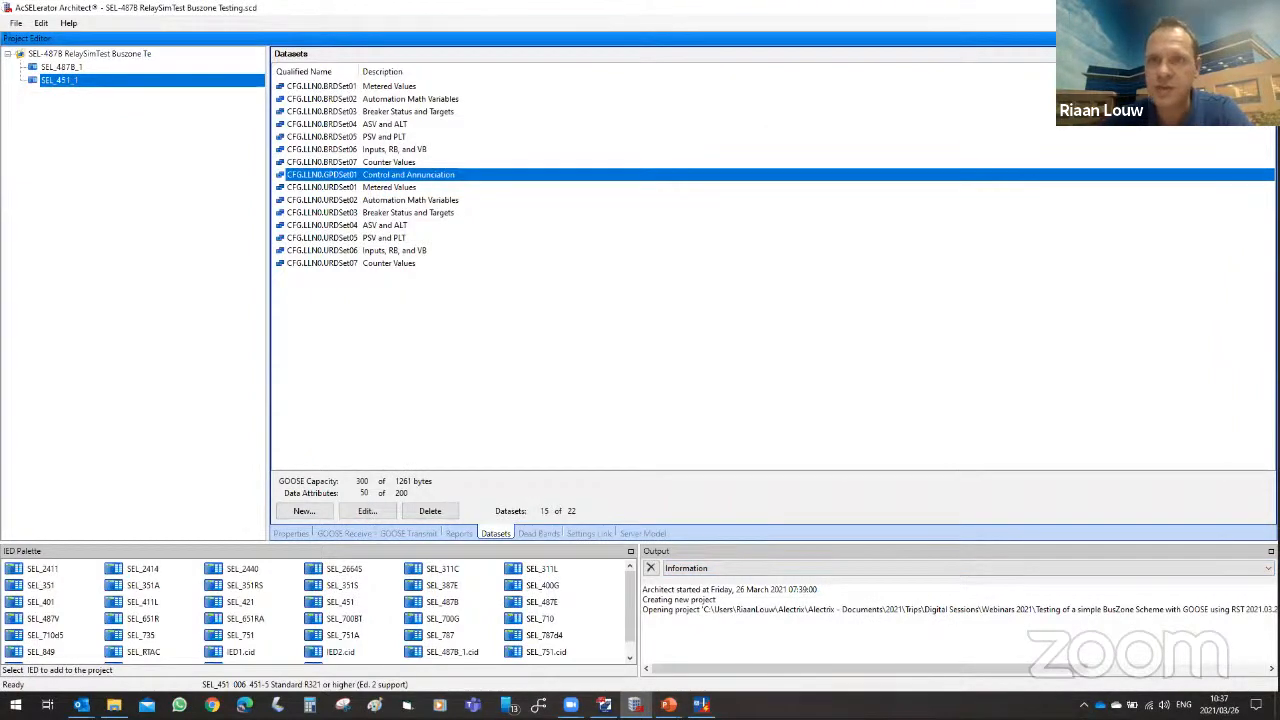
Return to RelaySimTest and look through the data attributes of SEL_451_1's outgoing GPub01 GOOSE.
key(alt+Tab)
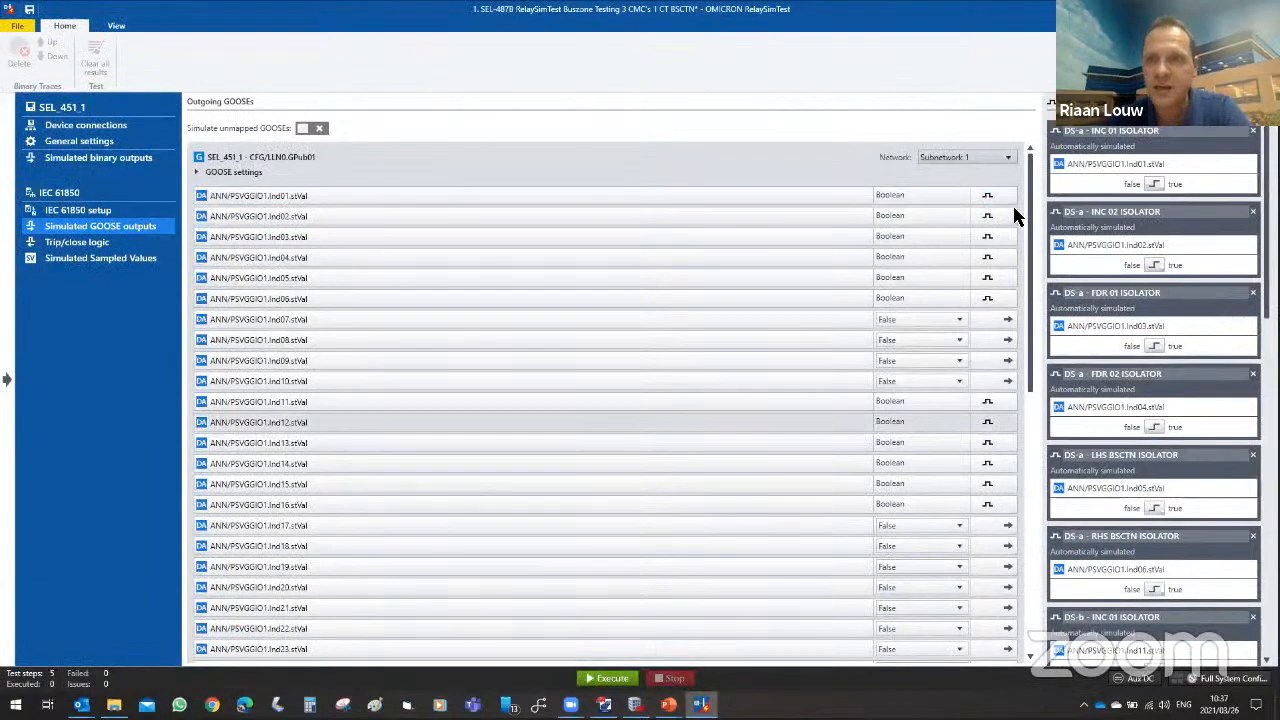
drag(1030, 205, 1020, 371)
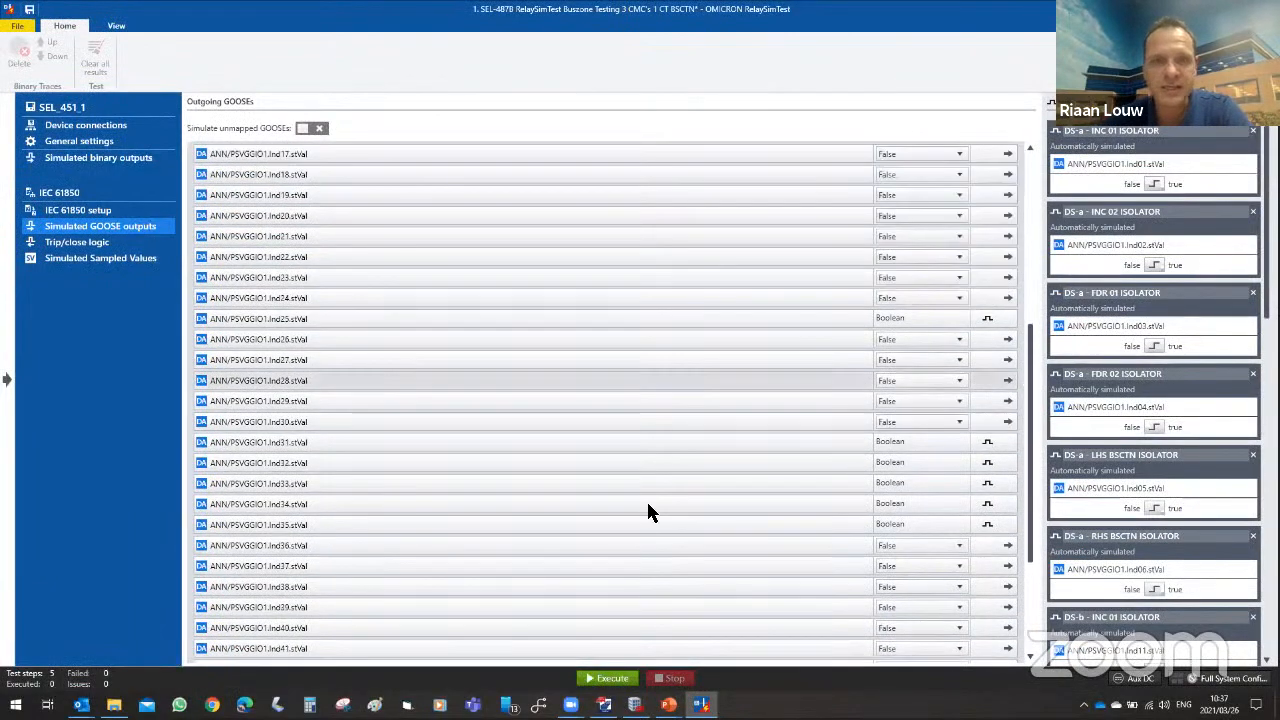
scroll(525, 485, up, 6)
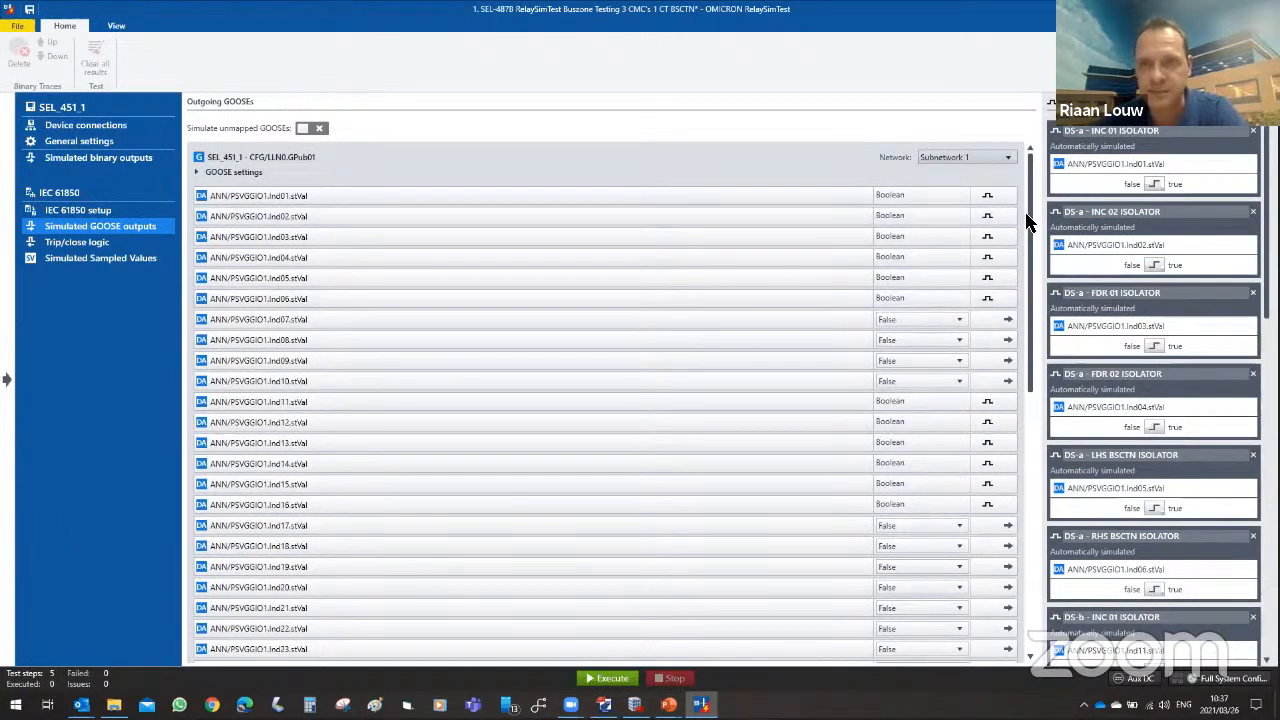
scroll(1033, 240, down, 1)
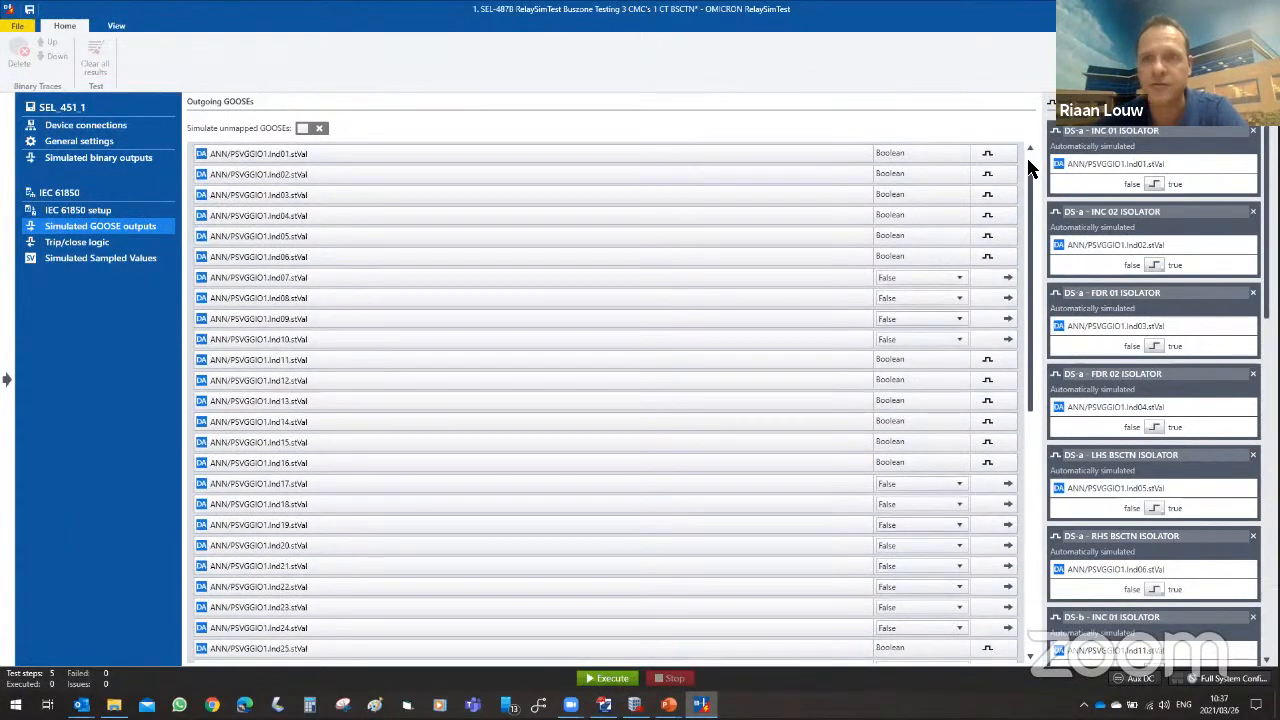
scroll(1033, 190, up, 1)
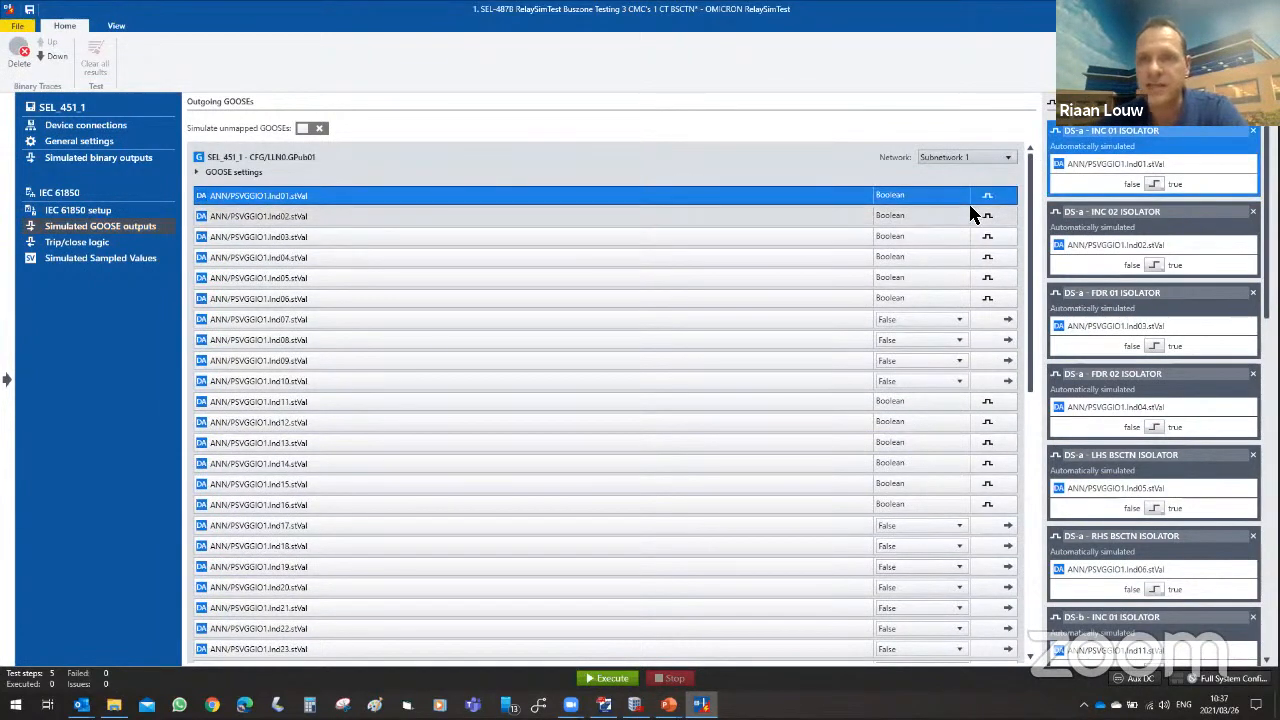
Check which isolators are mapped to the GOOSE data attributes Ind01 through Ind05.
click(898, 195)
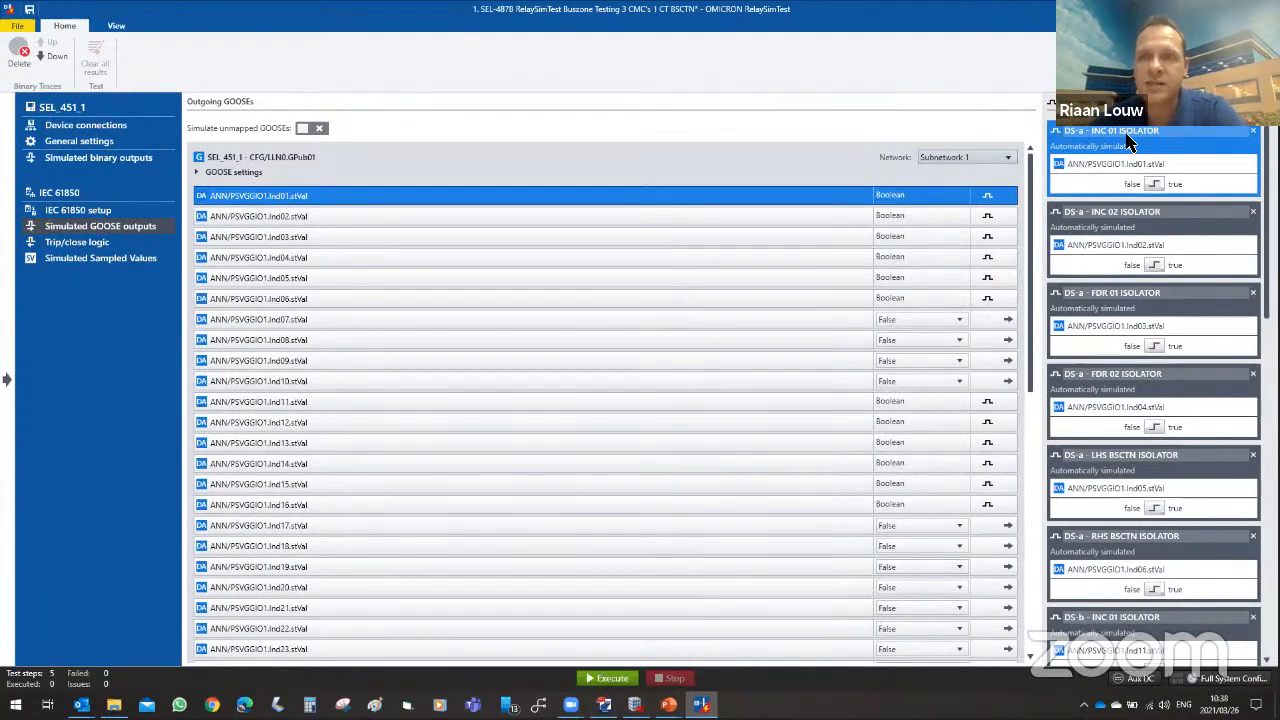
click(434, 213)
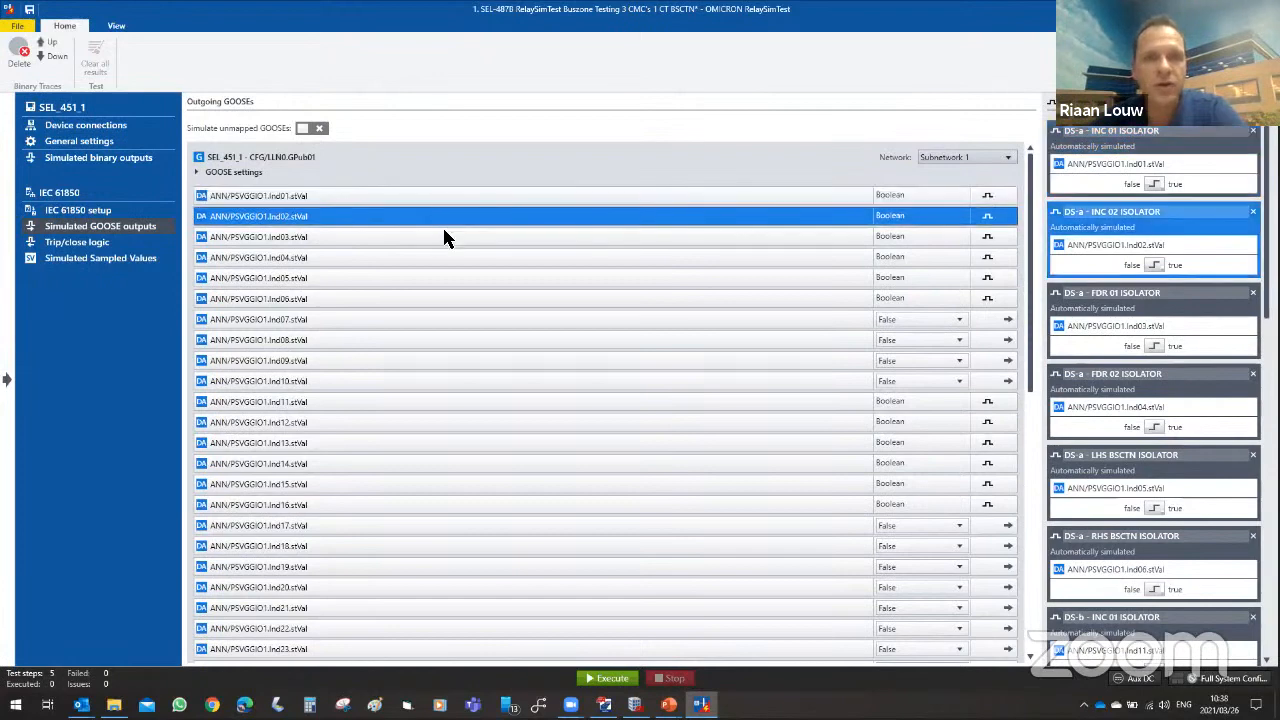
click(447, 239)
click(448, 254)
click(445, 272)
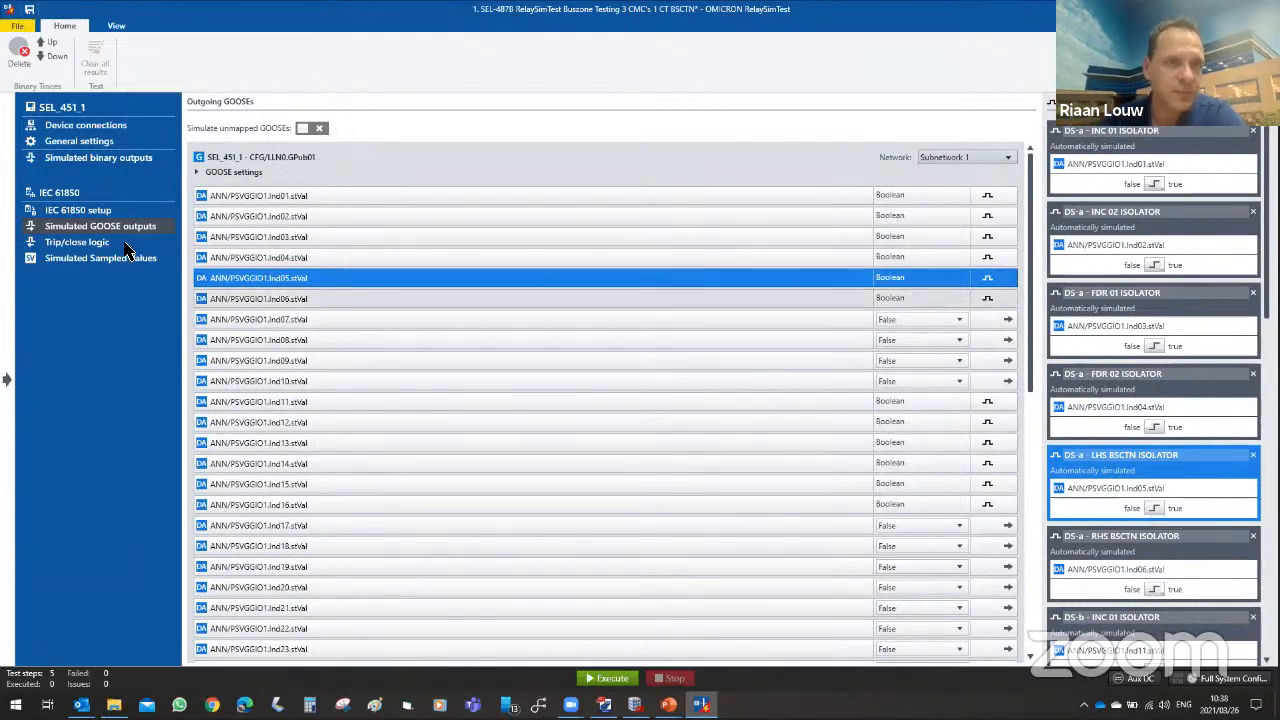
Review SEL_451_1's trip/close logic for the breakers, along with its simulated Sampled Values and IEC 61850 setup.
click(92, 247)
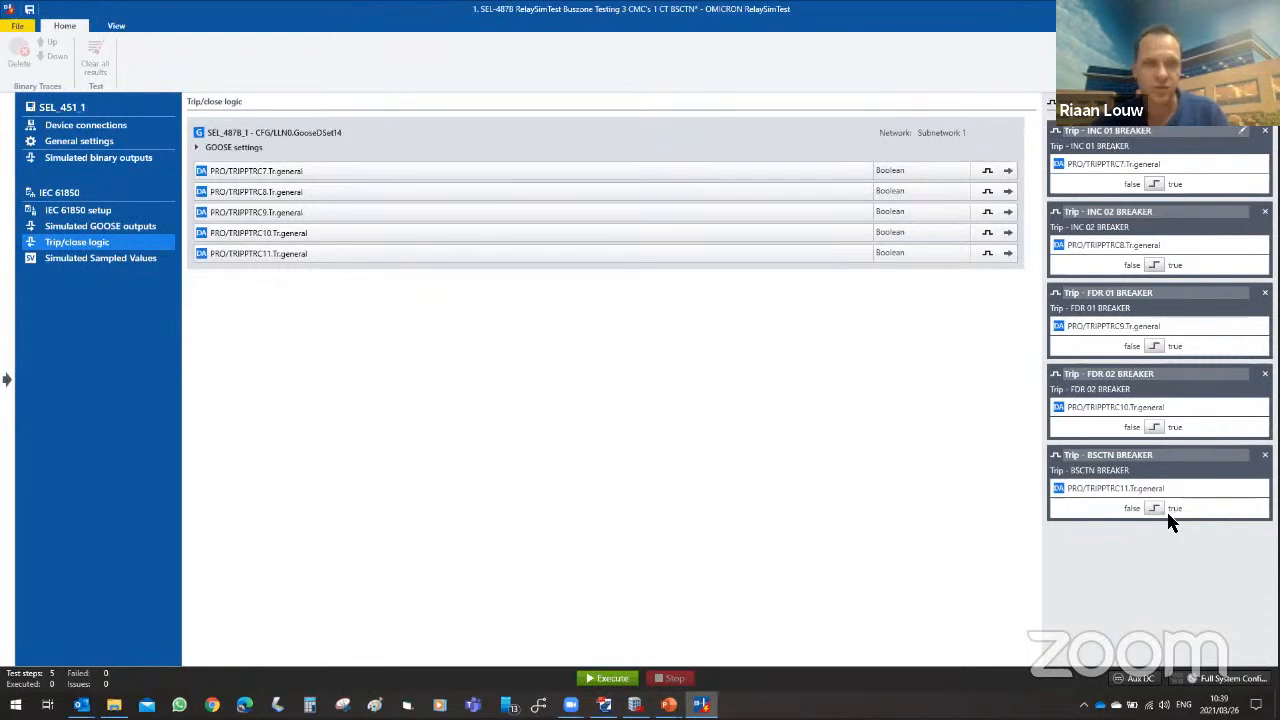
click(99, 262)
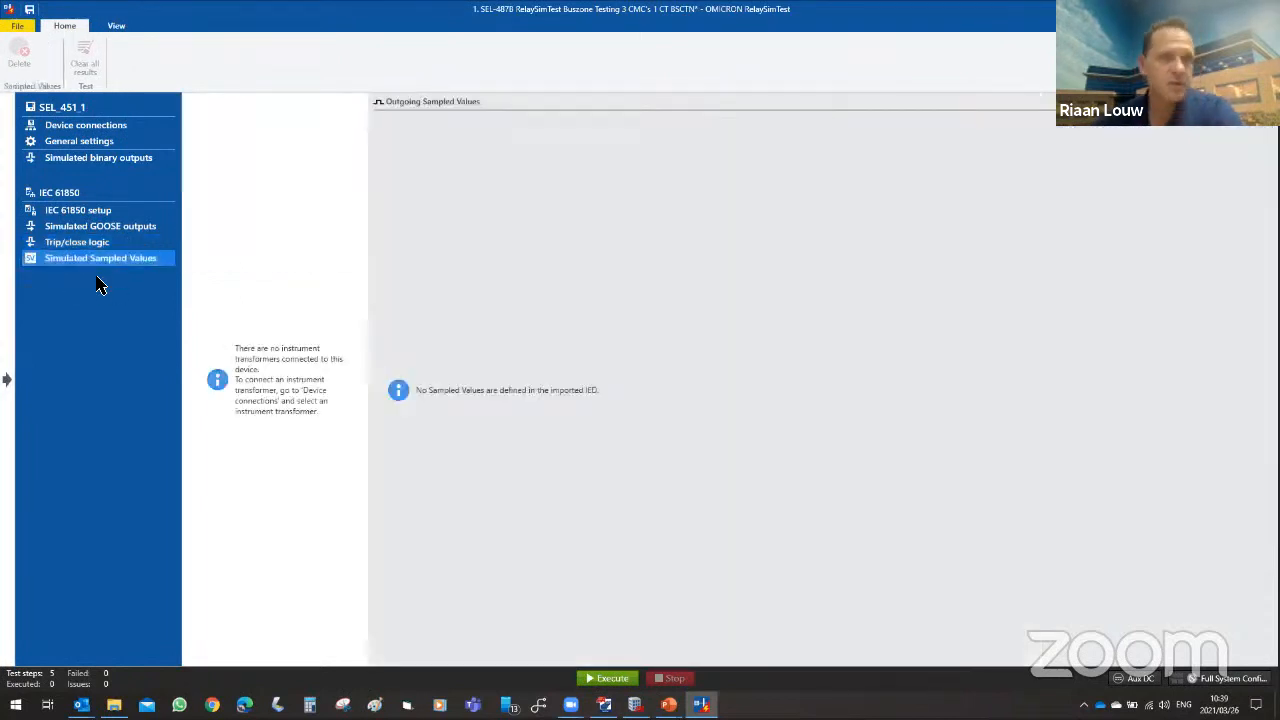
click(68, 212)
click(62, 228)
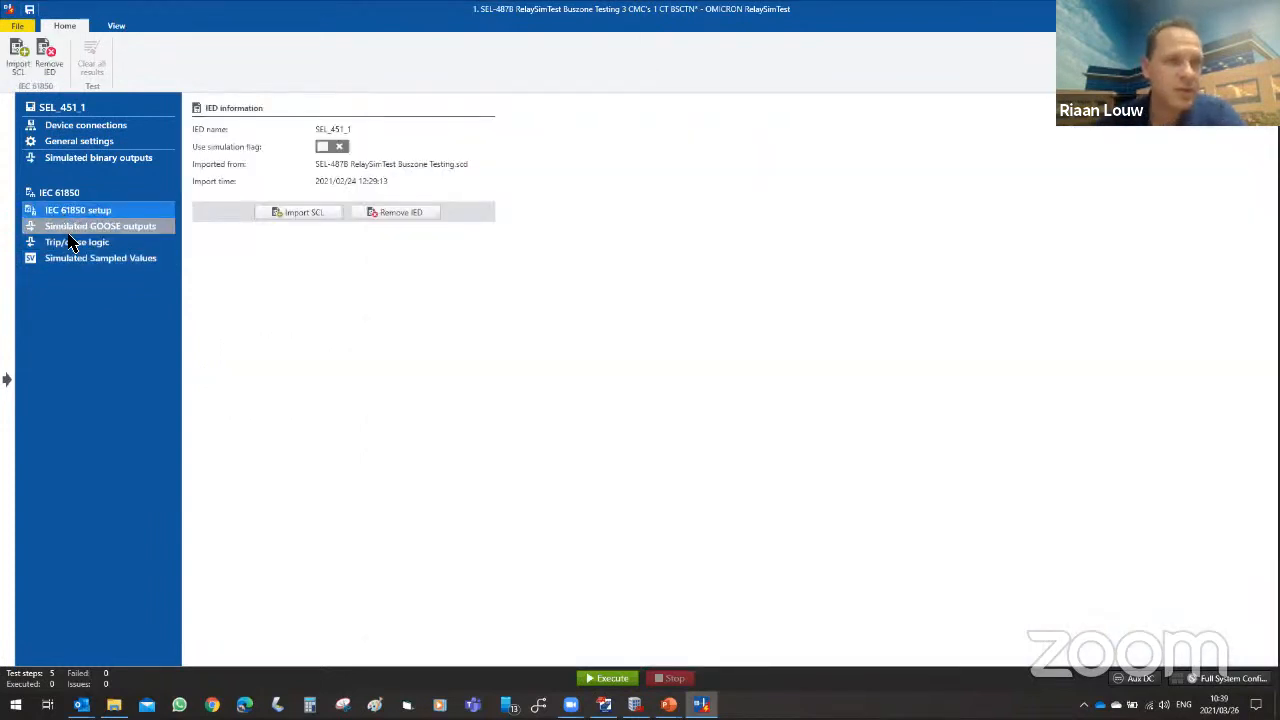
click(78, 244)
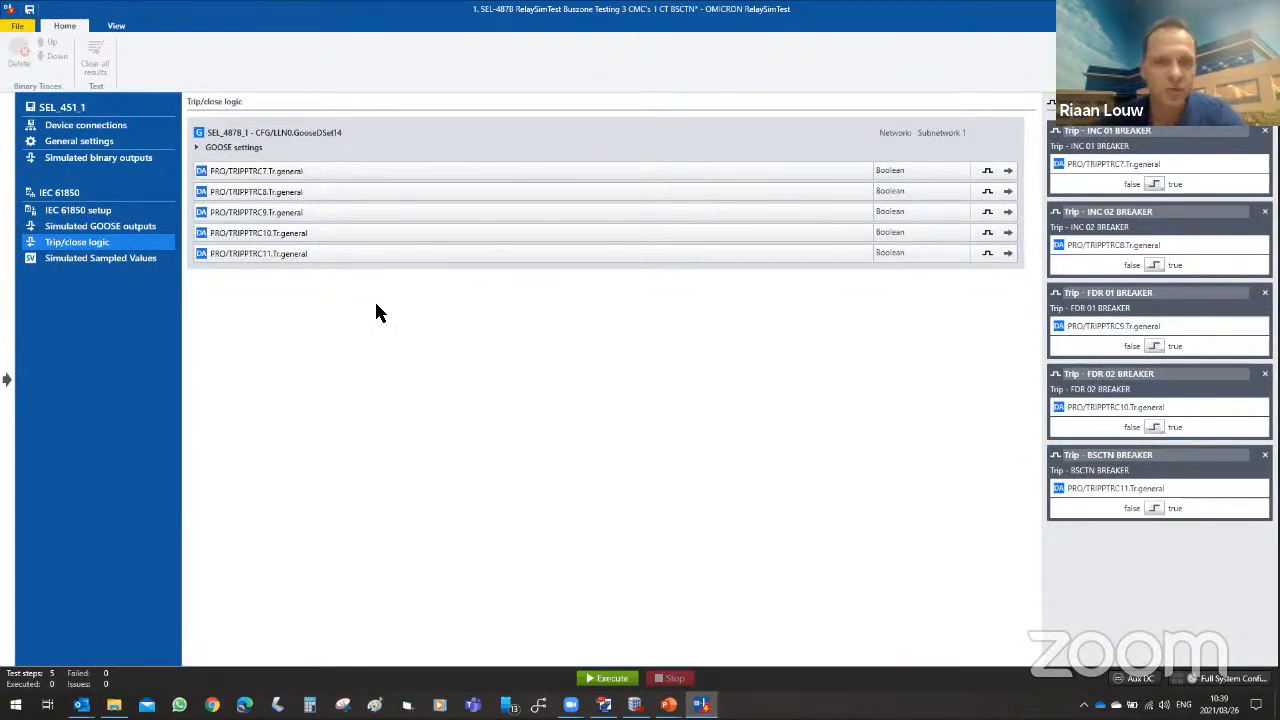
Return to the power system and open the device configuration of the SEL_487B_1 relay.
click(8, 385)
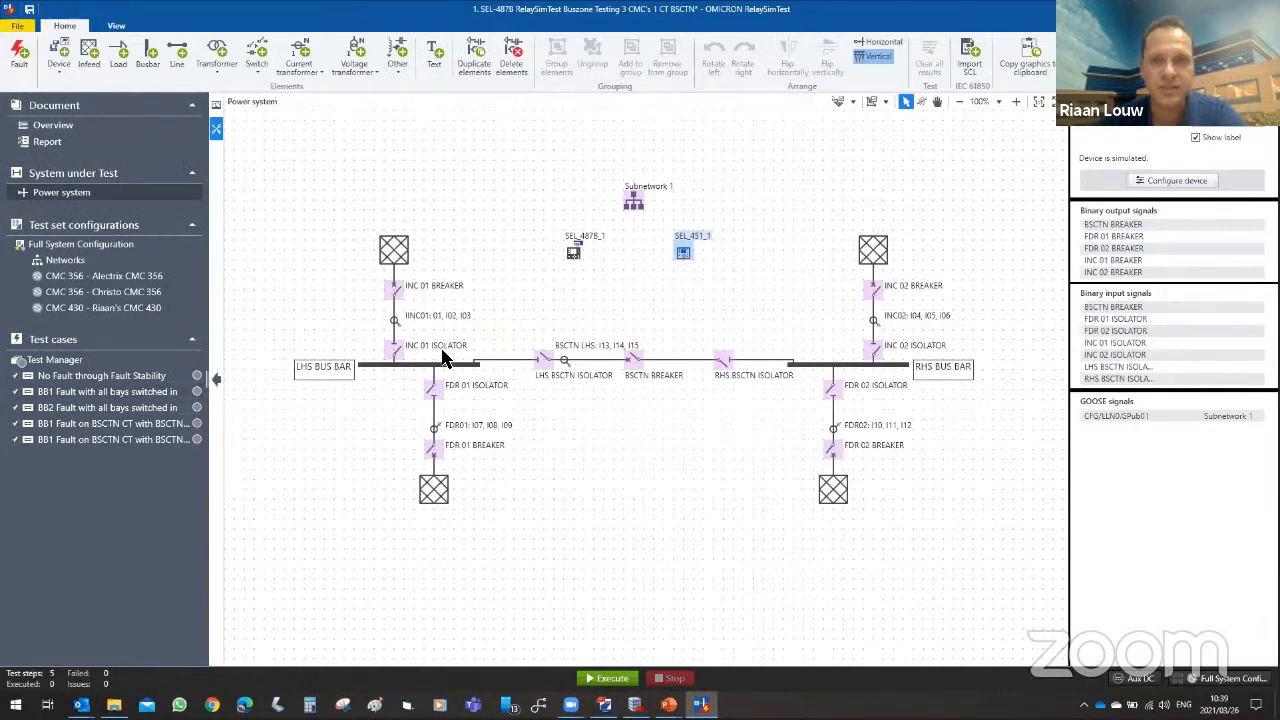
click(573, 252)
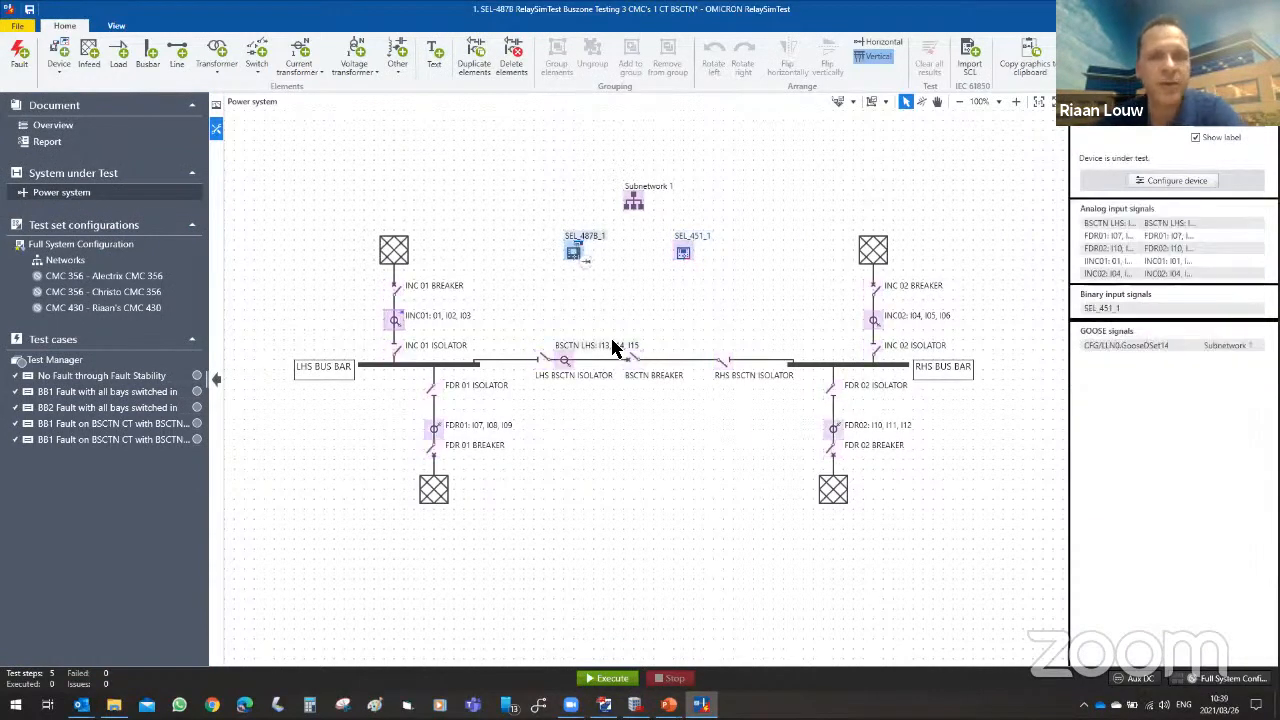
click(1176, 181)
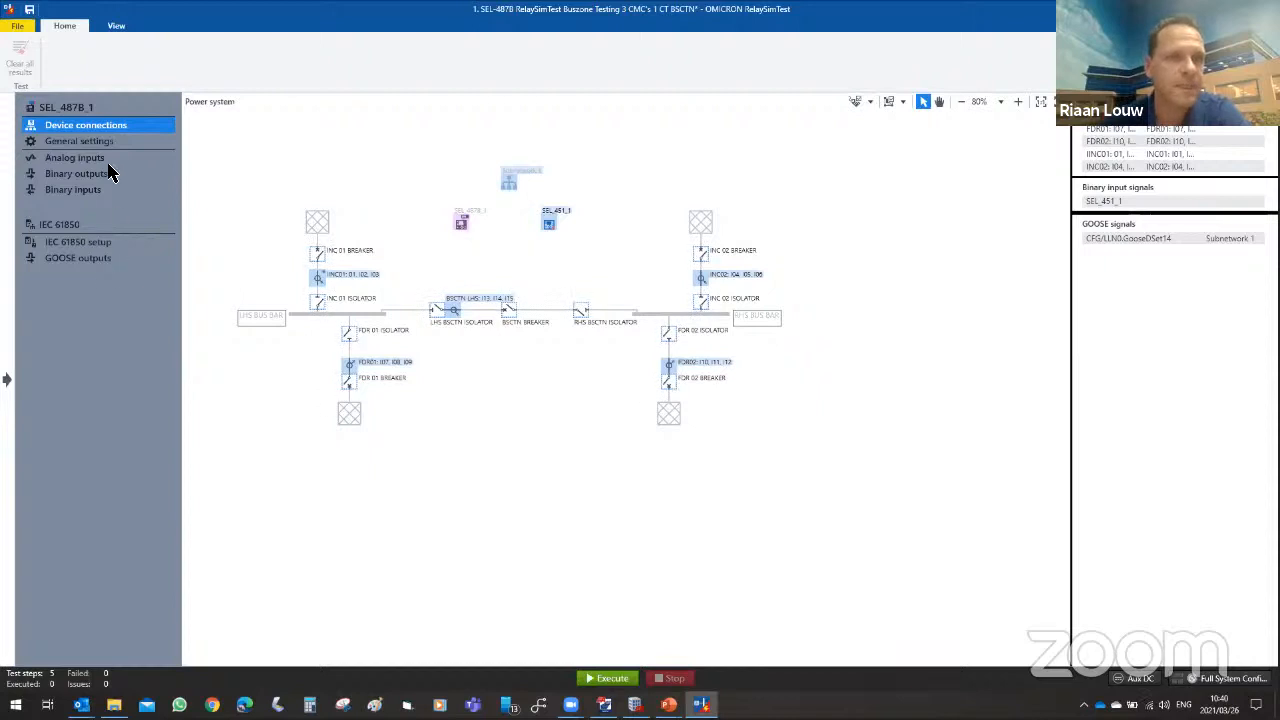
Review the names and terminal assignments of SEL_487B_1's analog current inputs, focusing on the INC01 entry.
click(72, 142)
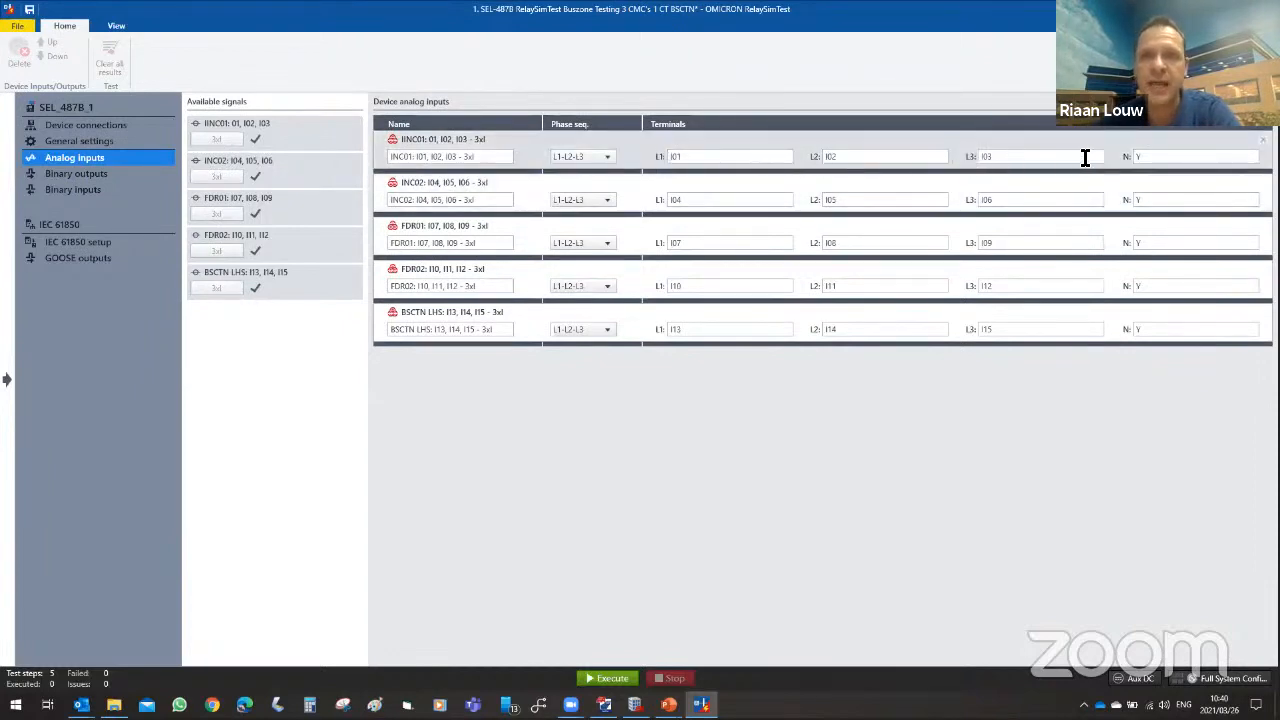
click(706, 164)
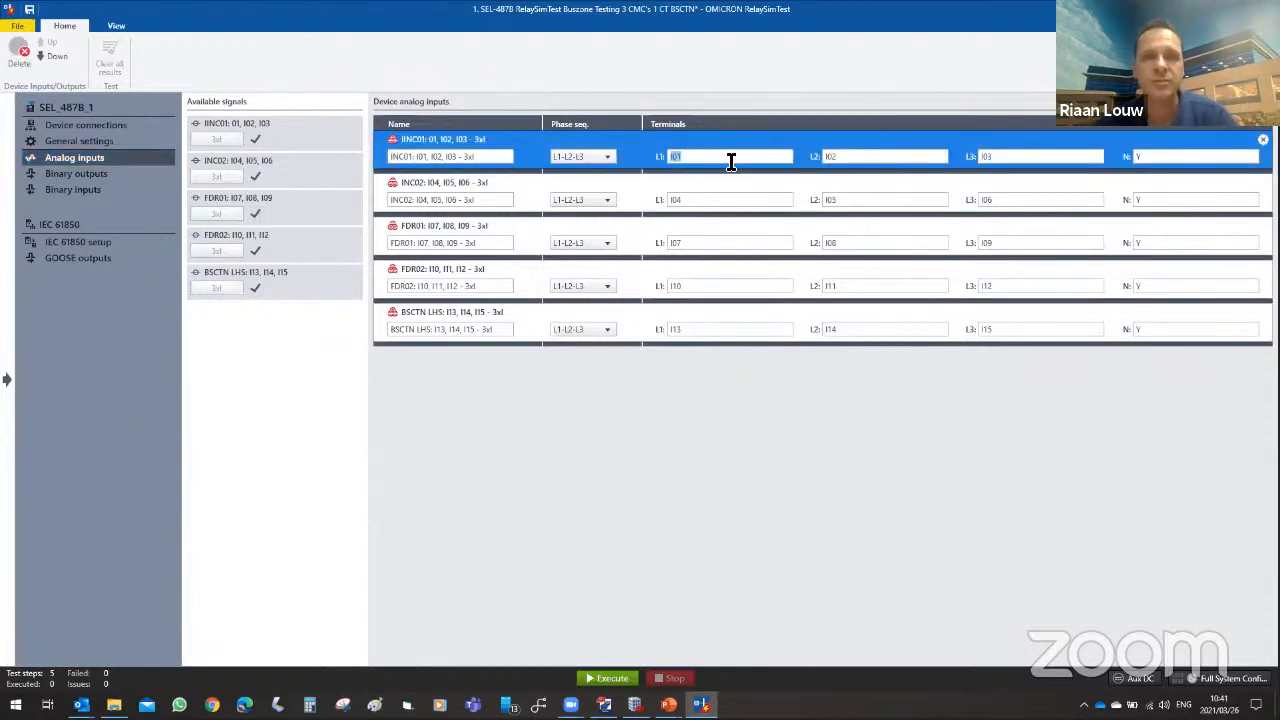
click(677, 160)
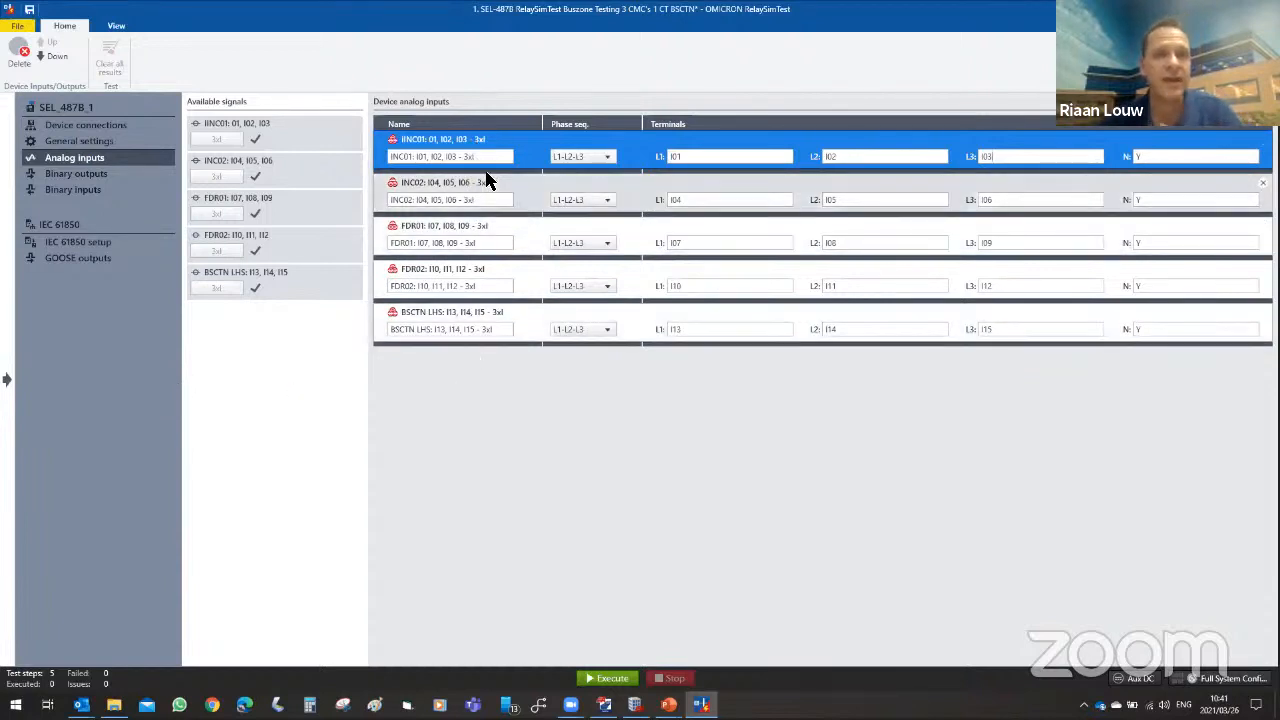
drag(468, 160, 389, 161)
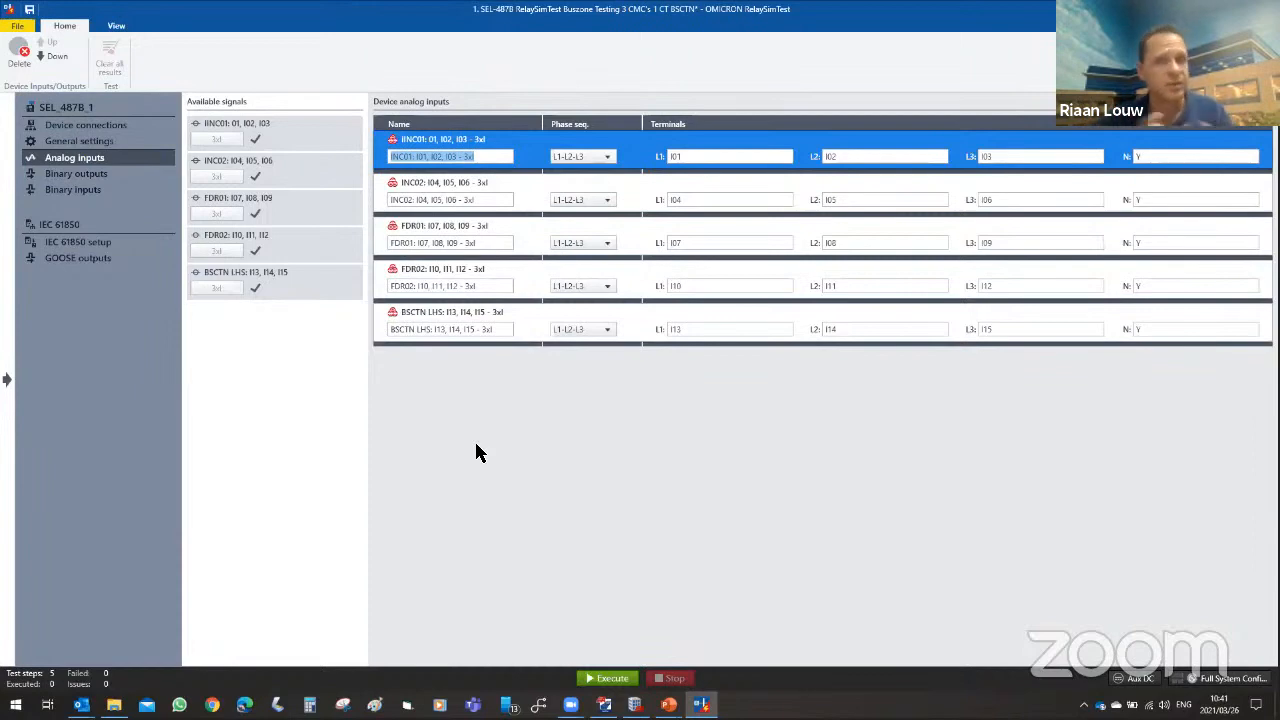
click(505, 160)
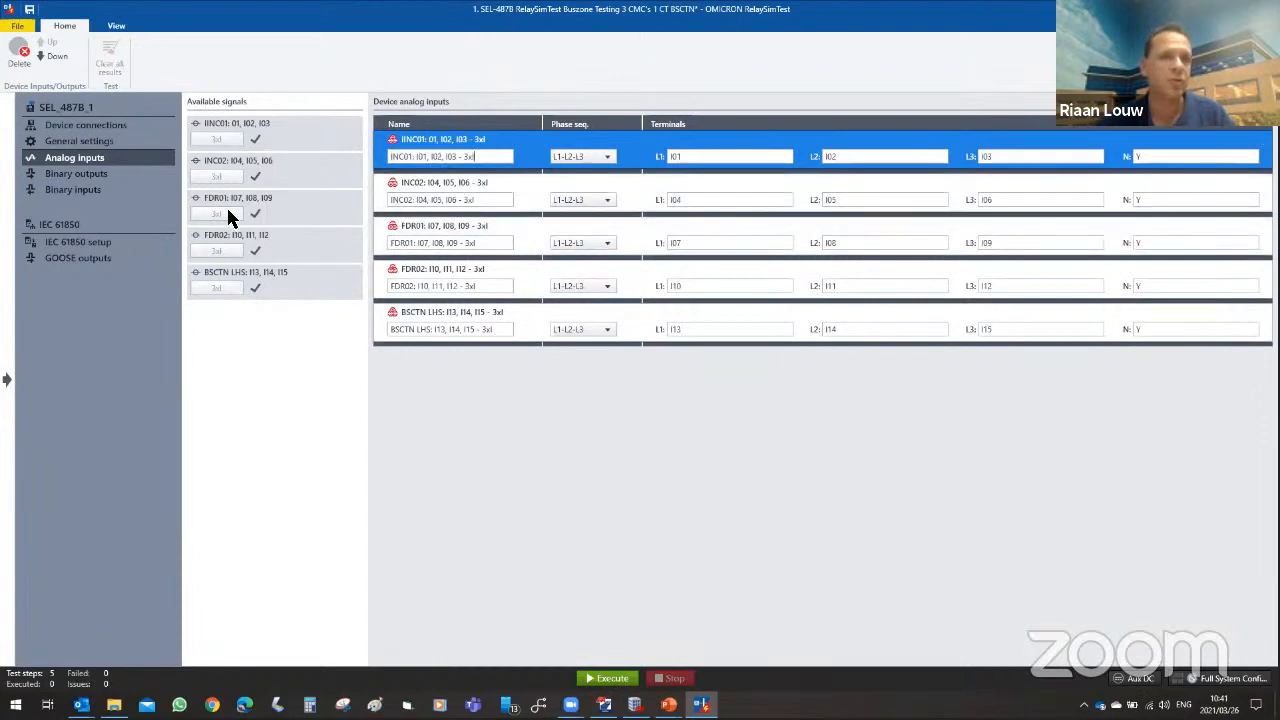
Look through SEL_487B_1's binary outputs, binary inputs, IEC 61850 setup and GOOSE outputs.
click(91, 177)
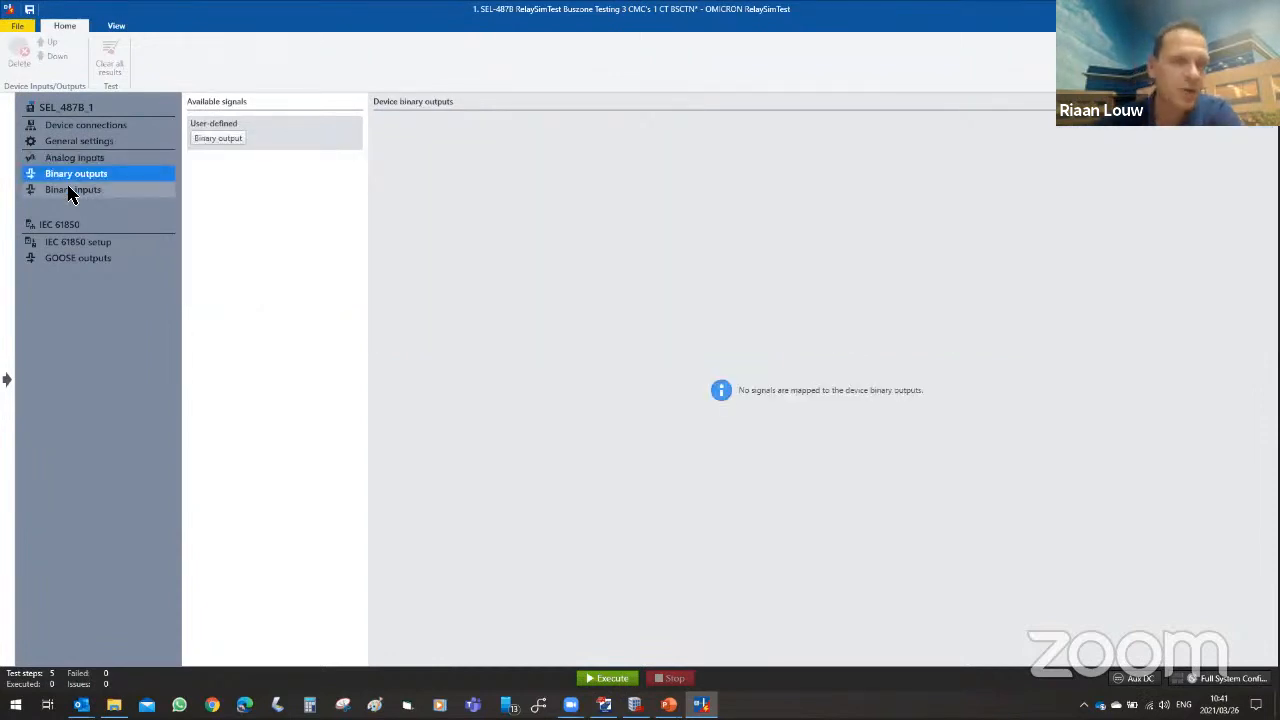
click(70, 194)
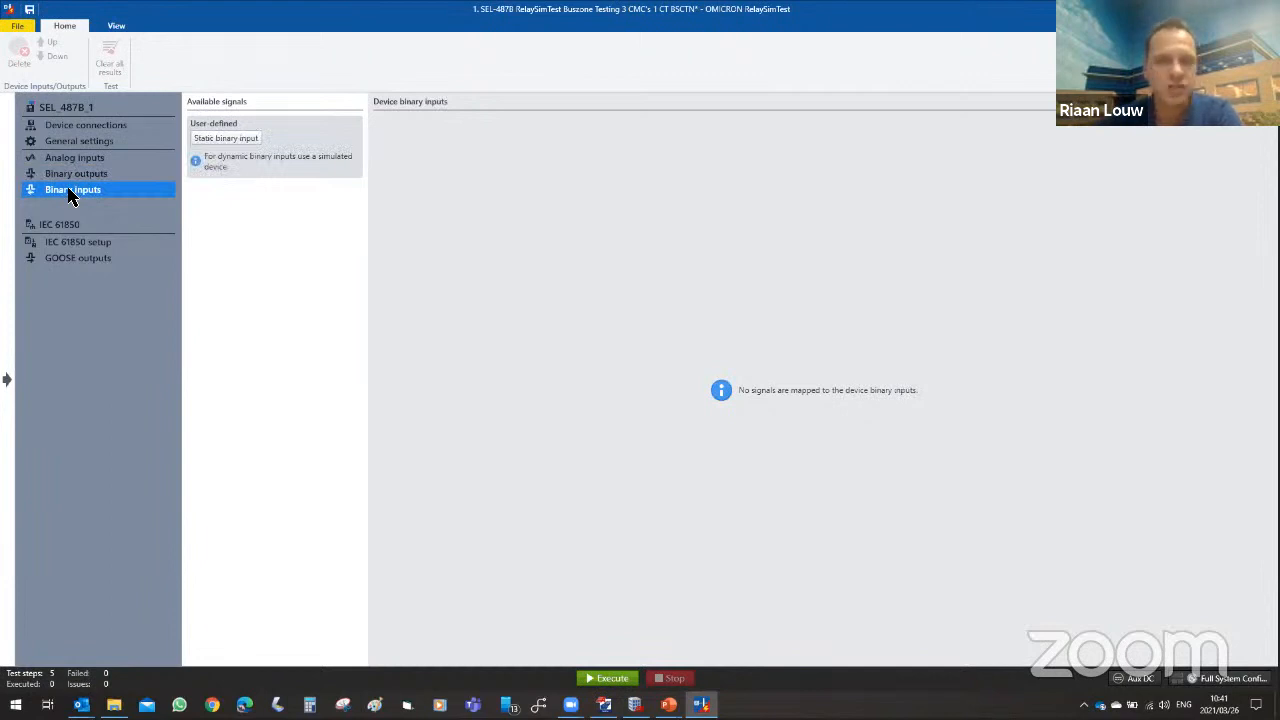
click(62, 247)
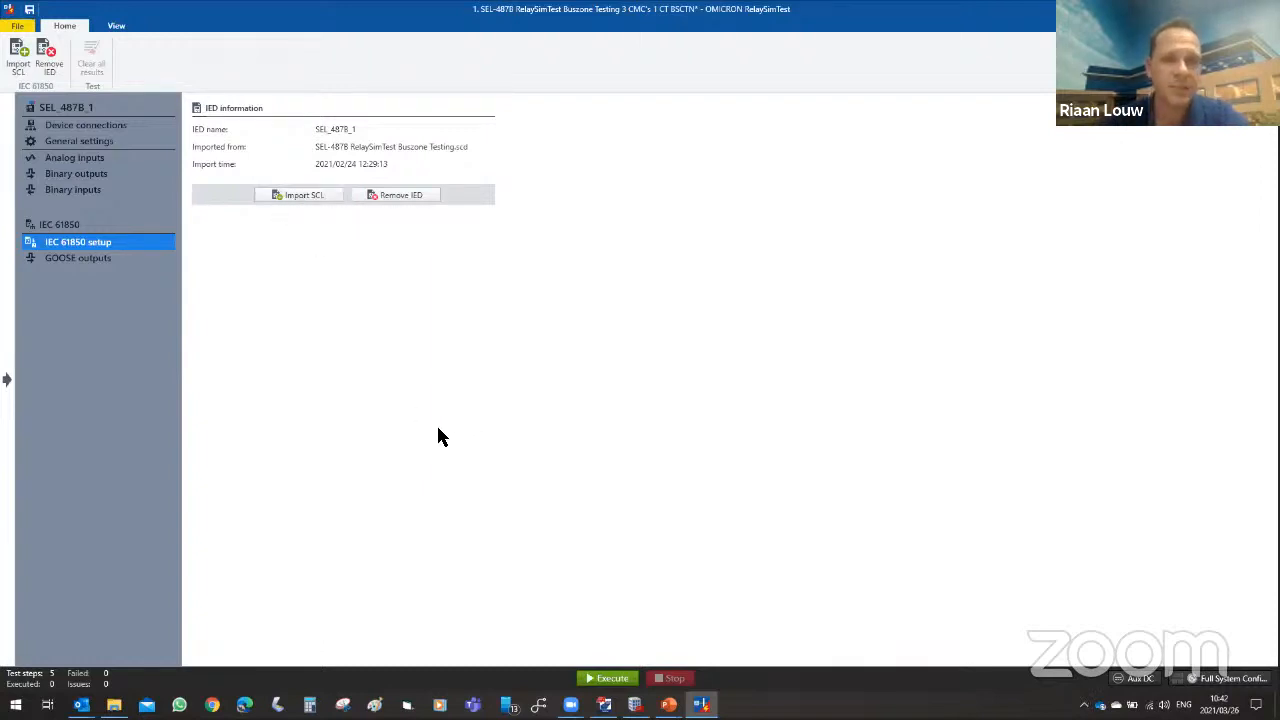
click(70, 262)
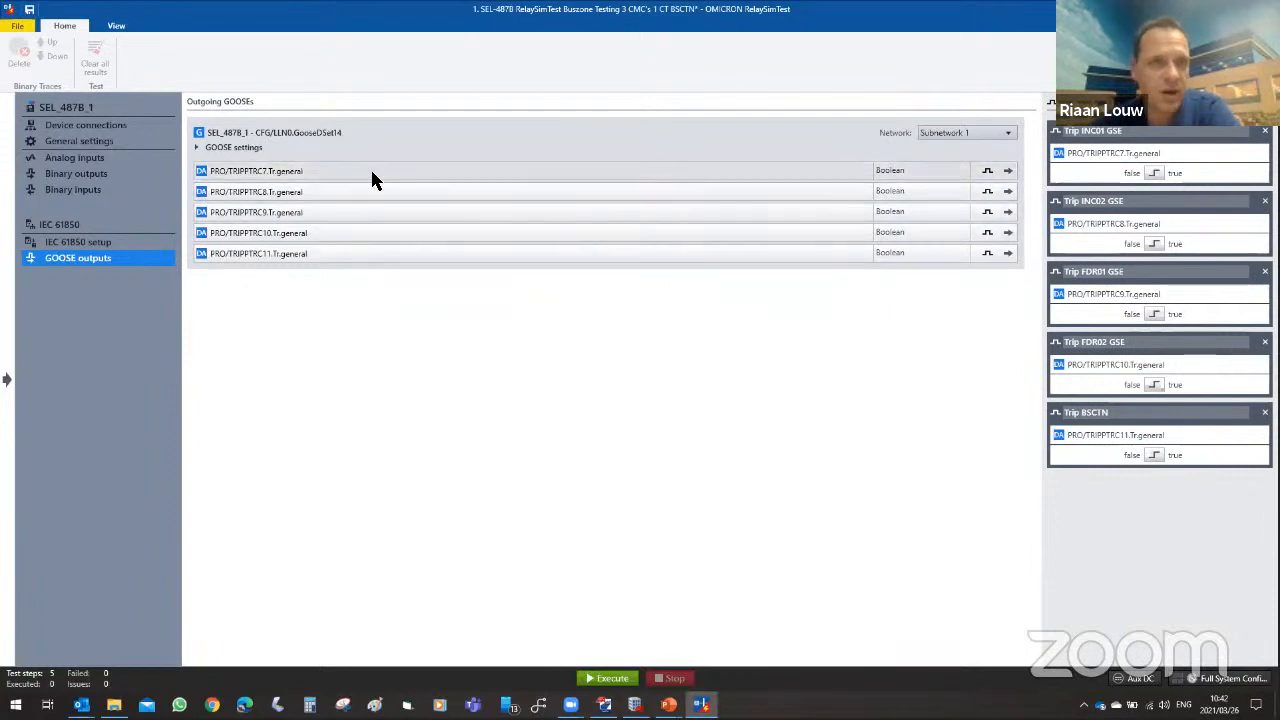
Try adding an extra binary trace for PRO/TRIPPTRC7.Tr.general alongside the existing trip traces, and remove it again.
click(800, 171)
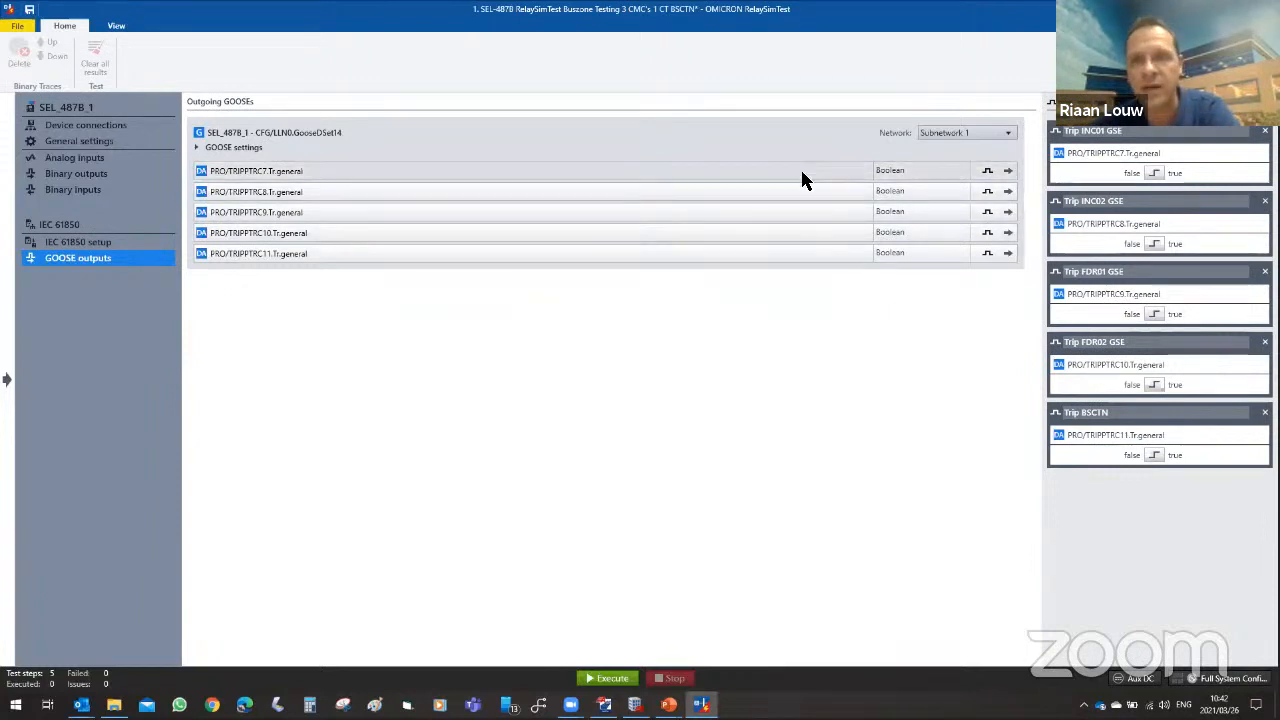
click(1008, 171)
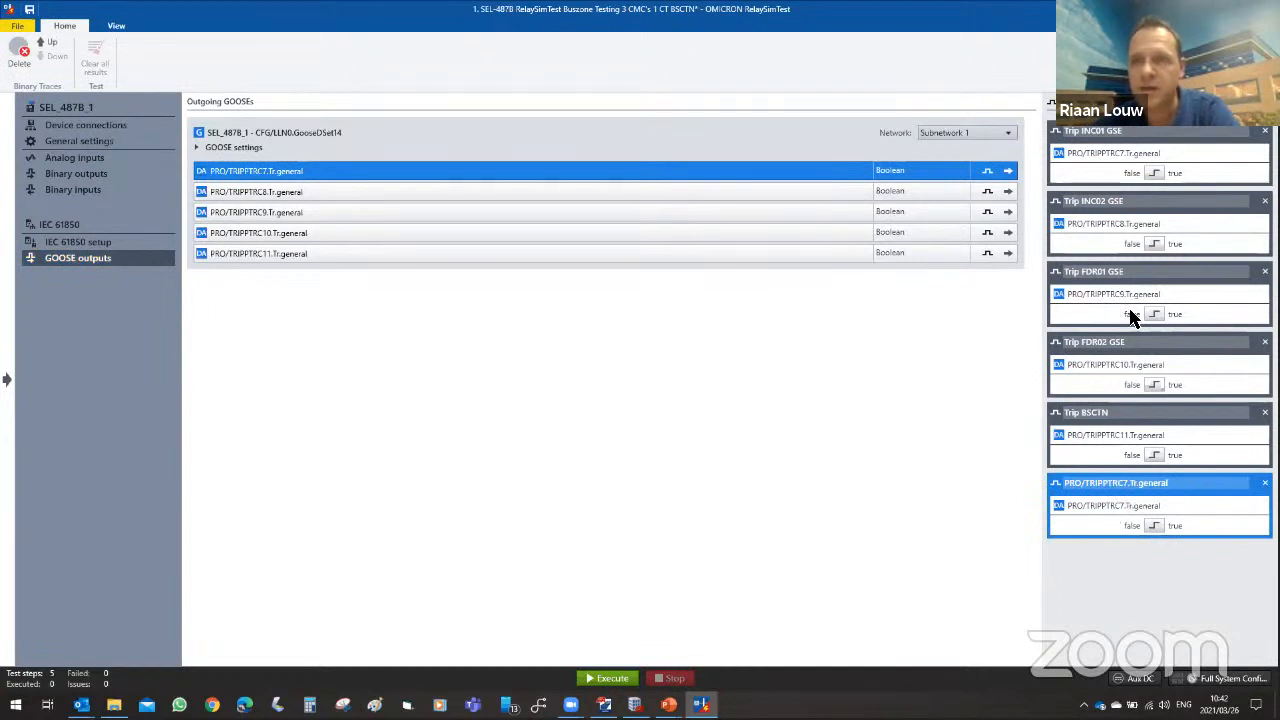
click(1100, 134)
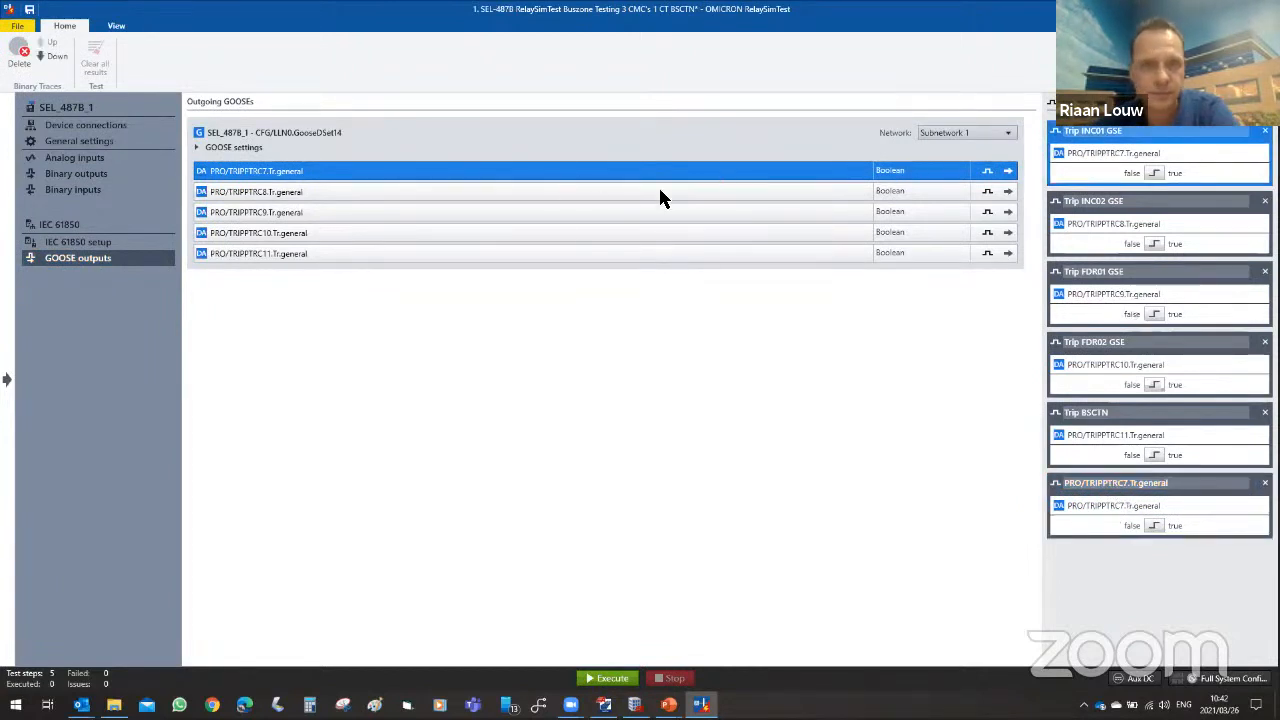
click(1120, 212)
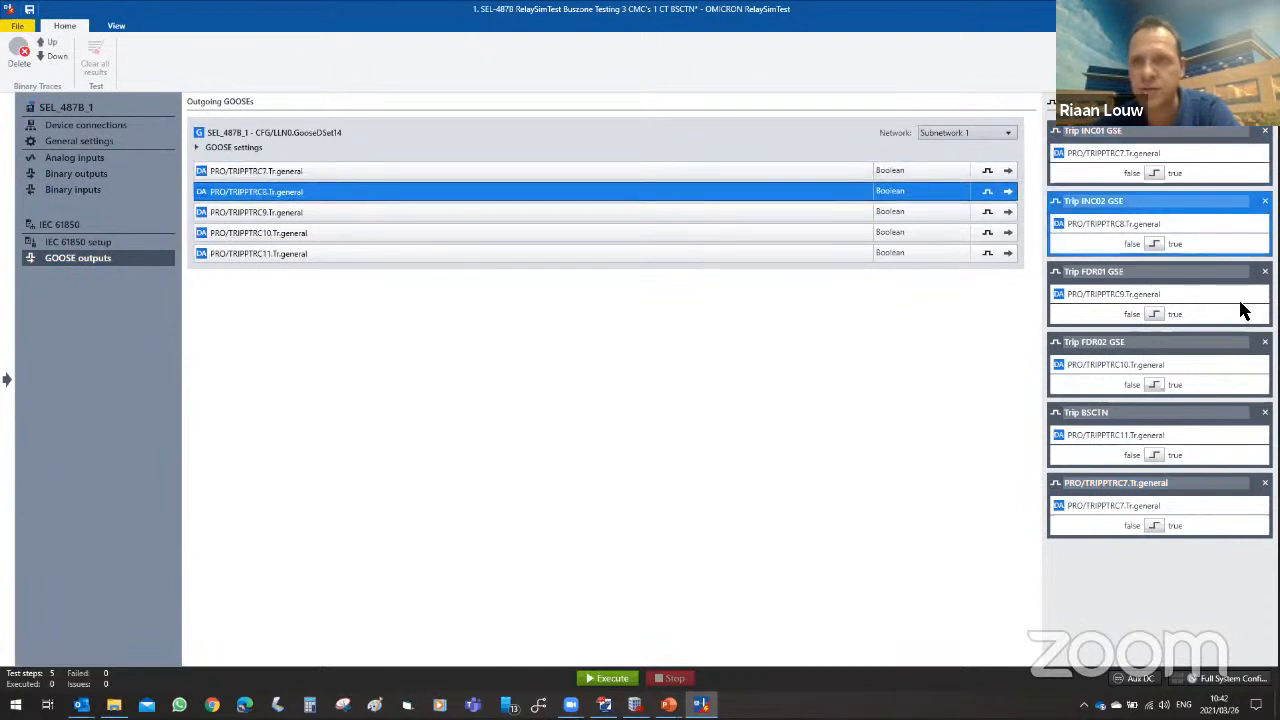
click(1184, 359)
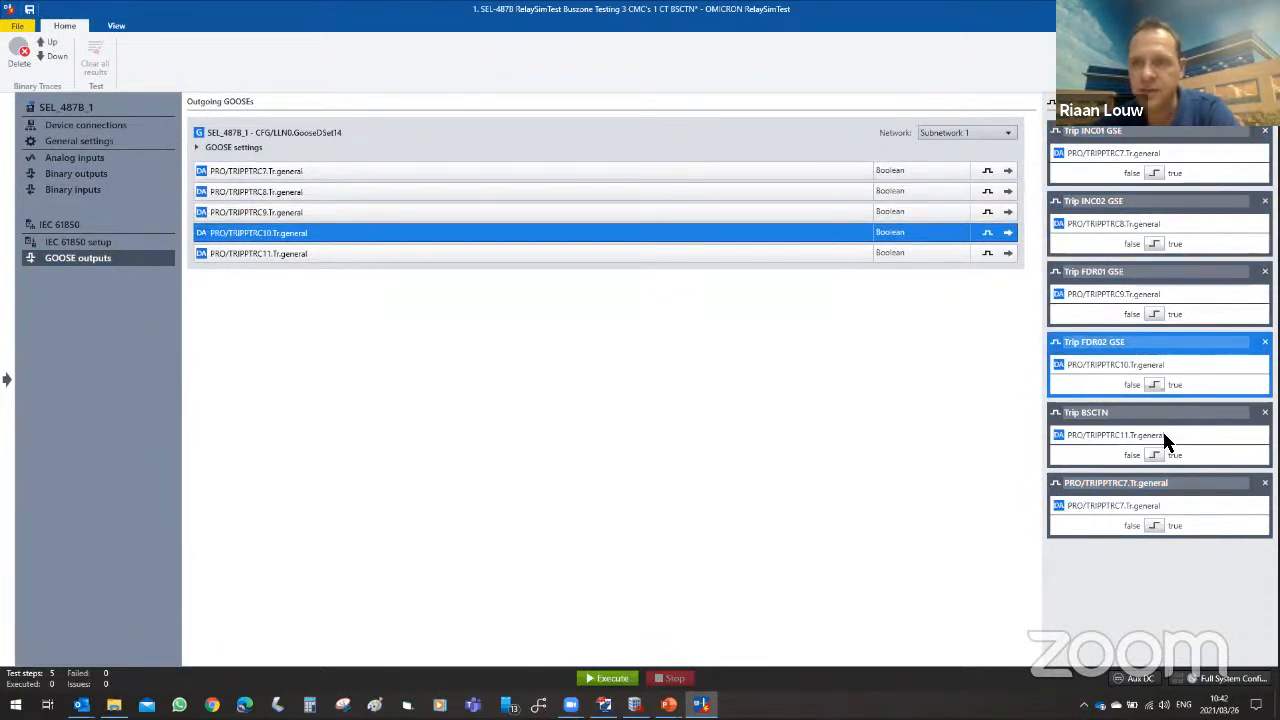
click(1169, 466)
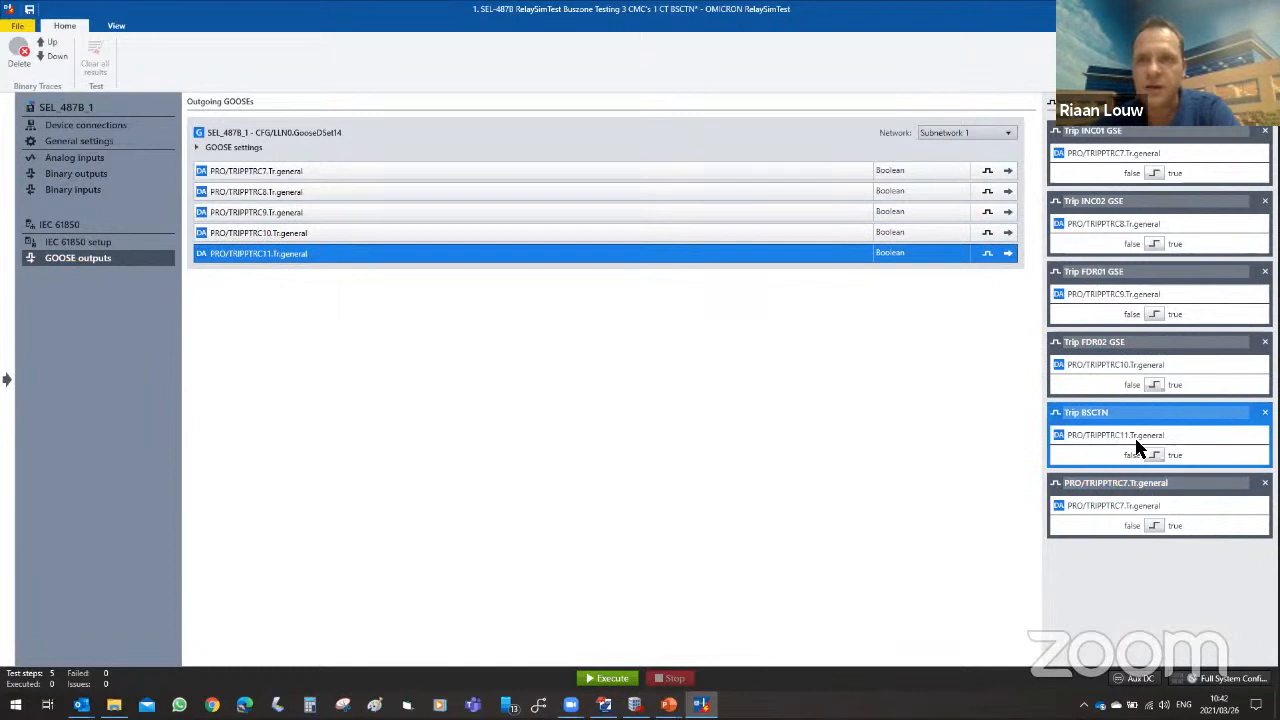
click(1138, 495)
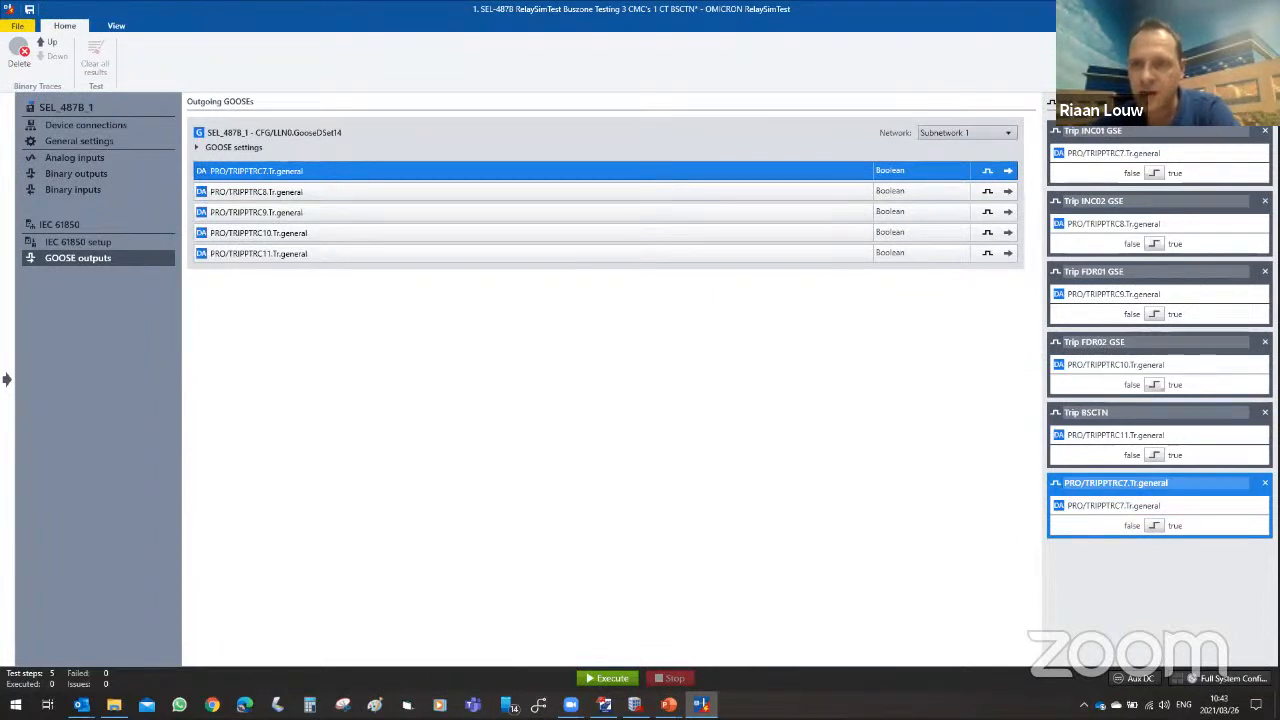
click(1265, 483)
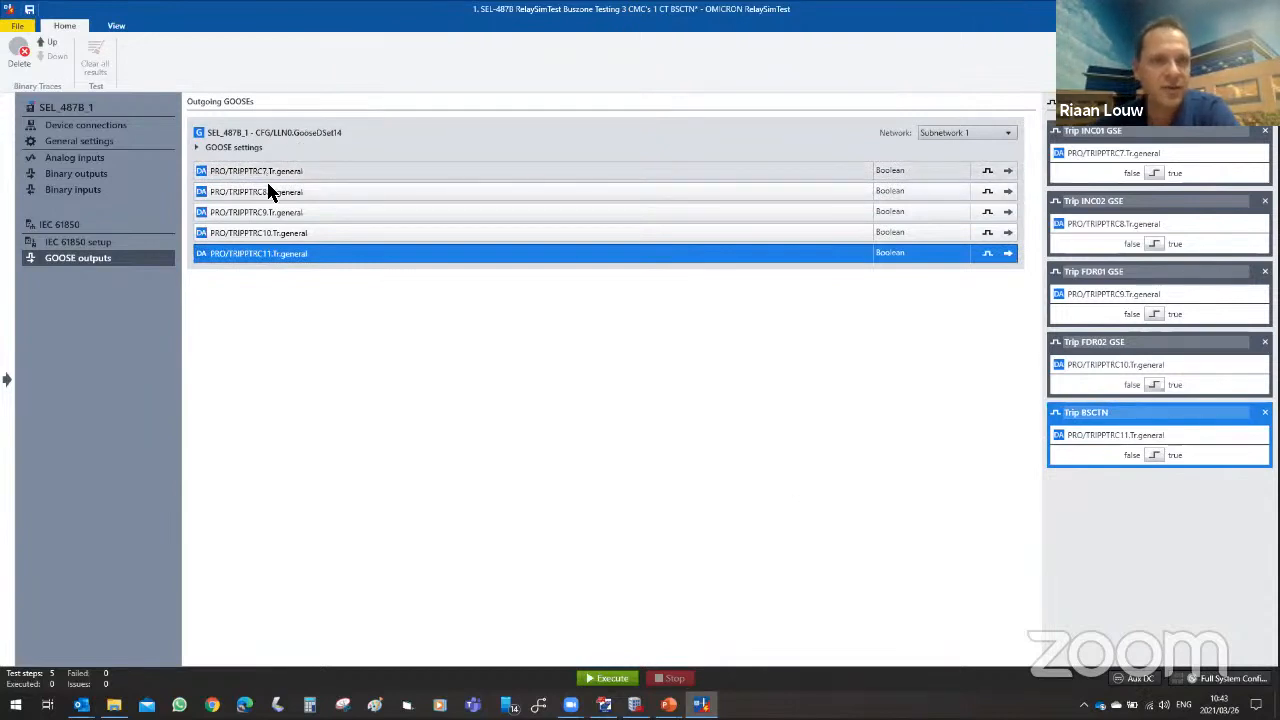
Check which GOOSE data attribute is mapped to each trip trace for INC01, INC02, FDR01, FDR02 and BSCTN.
click(1210, 152)
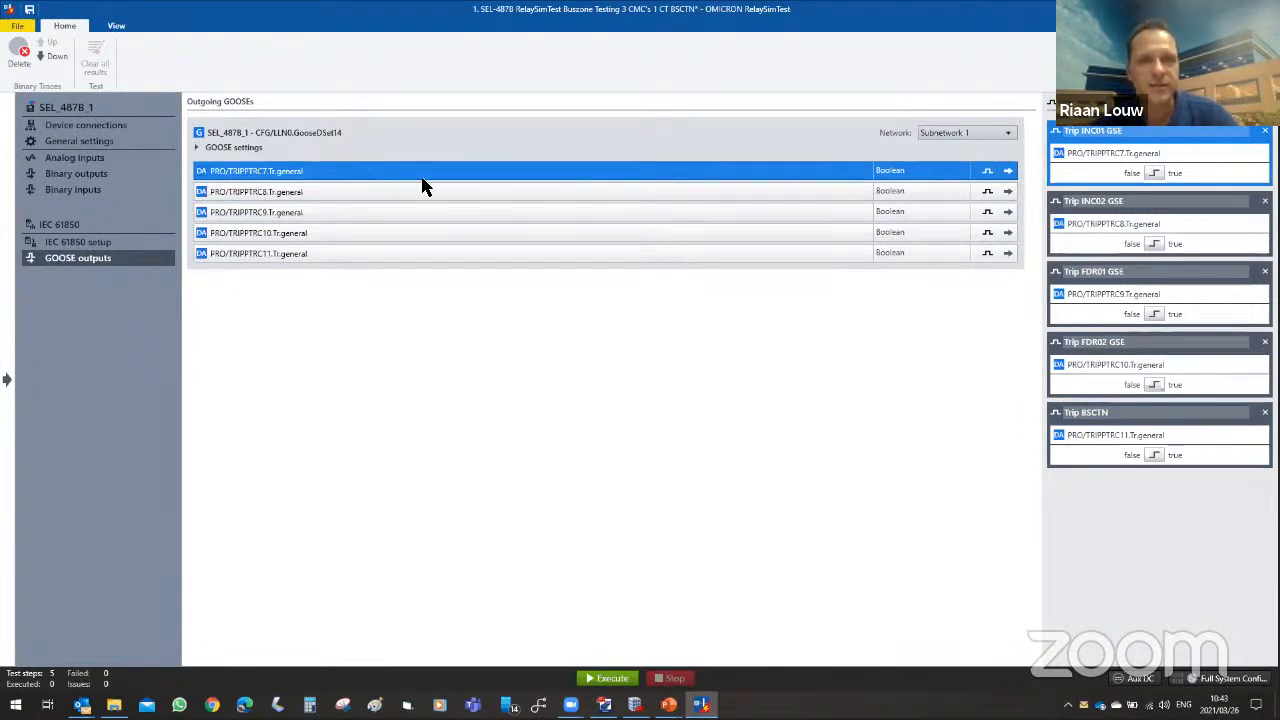
click(1172, 215)
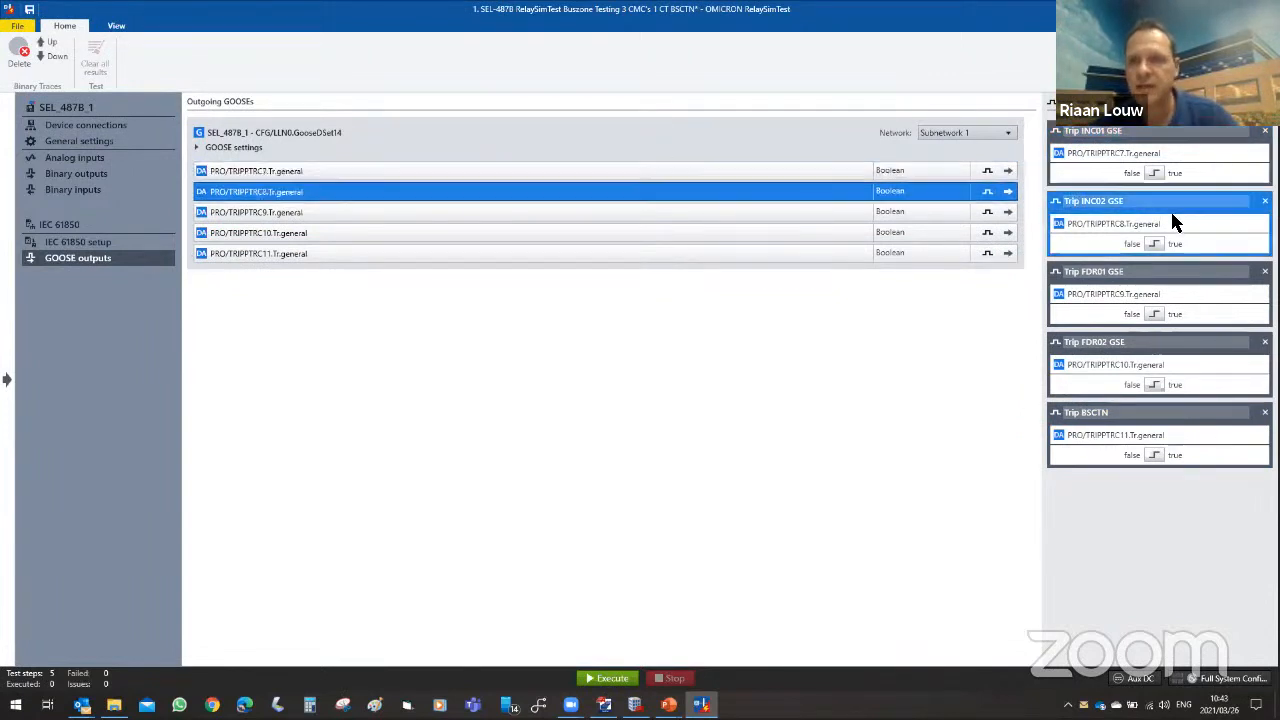
click(1187, 294)
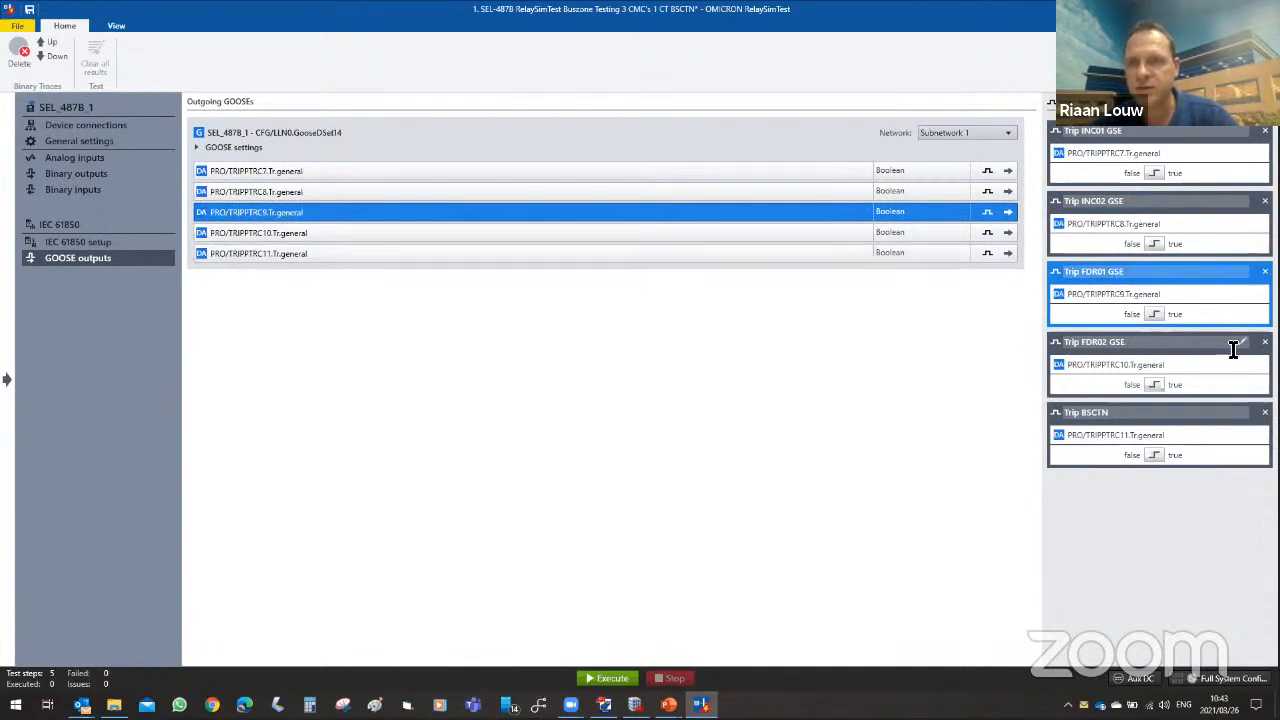
double_click(1187, 356)
click(1188, 428)
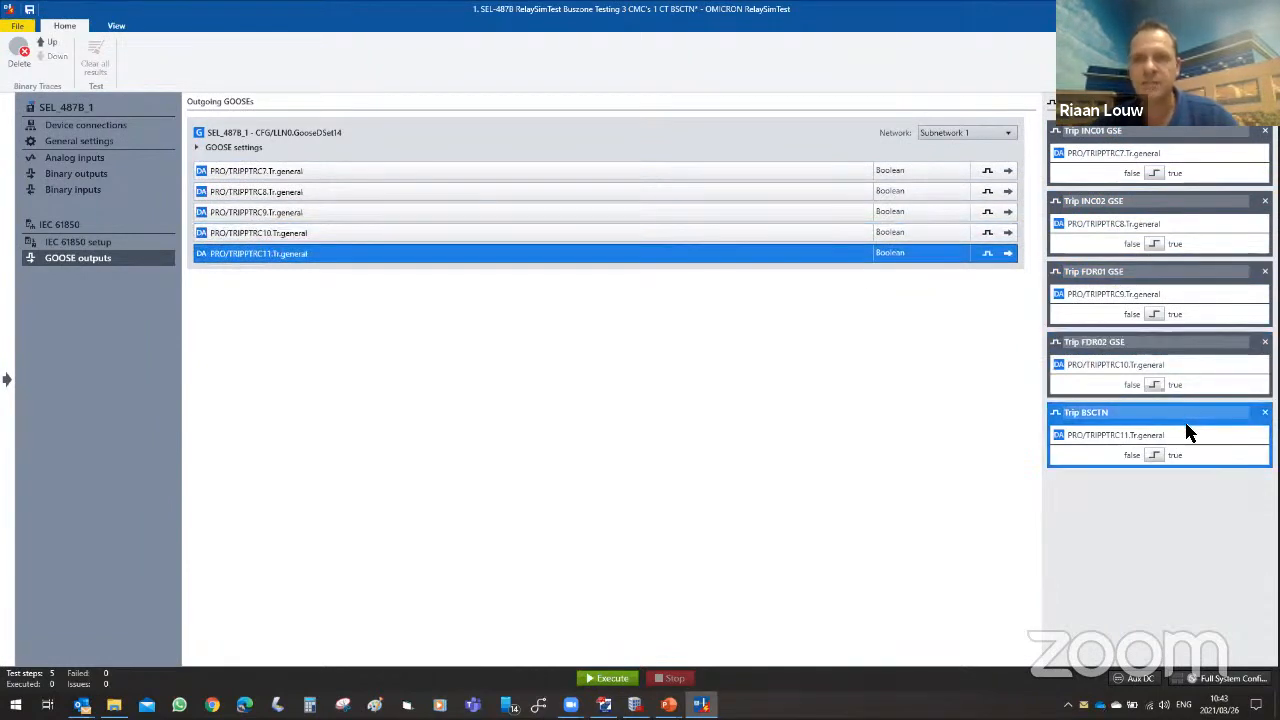
double_click(1112, 134)
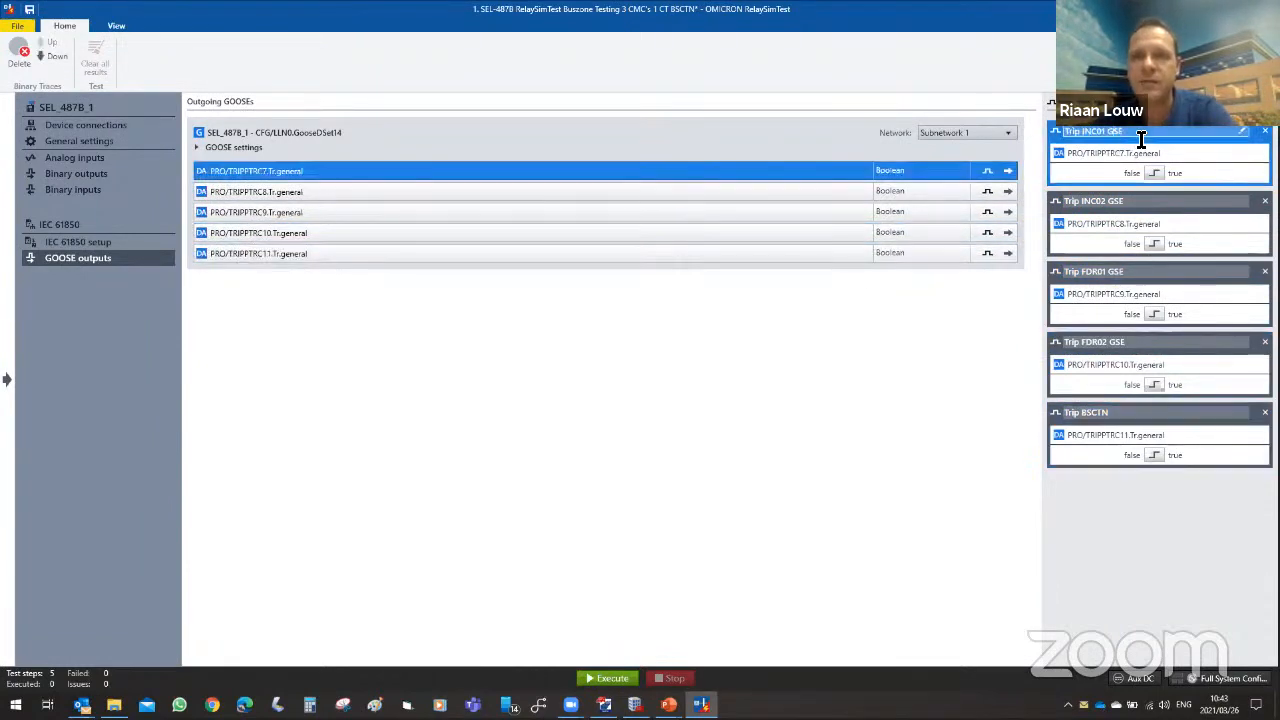
click(1232, 182)
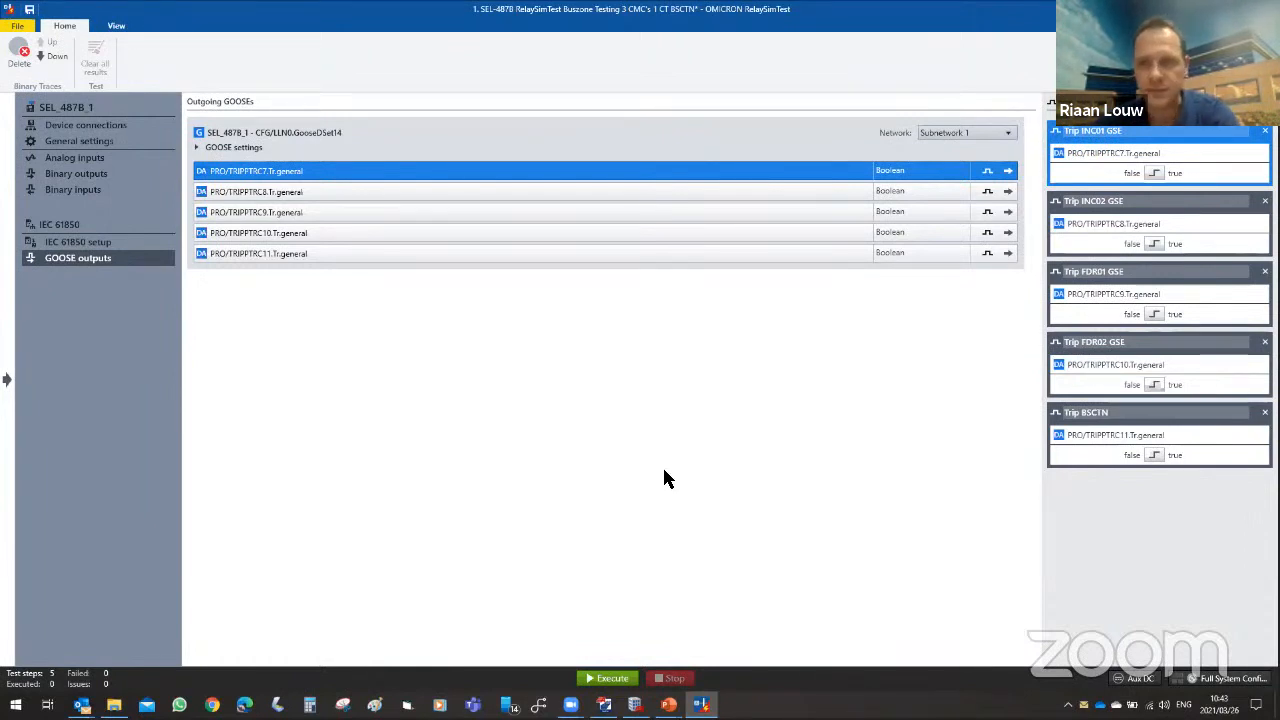
Open the Full System Configuration and review the Alectrix CMC 356's analog outputs, binary inputs and binary outputs.
click(6, 376)
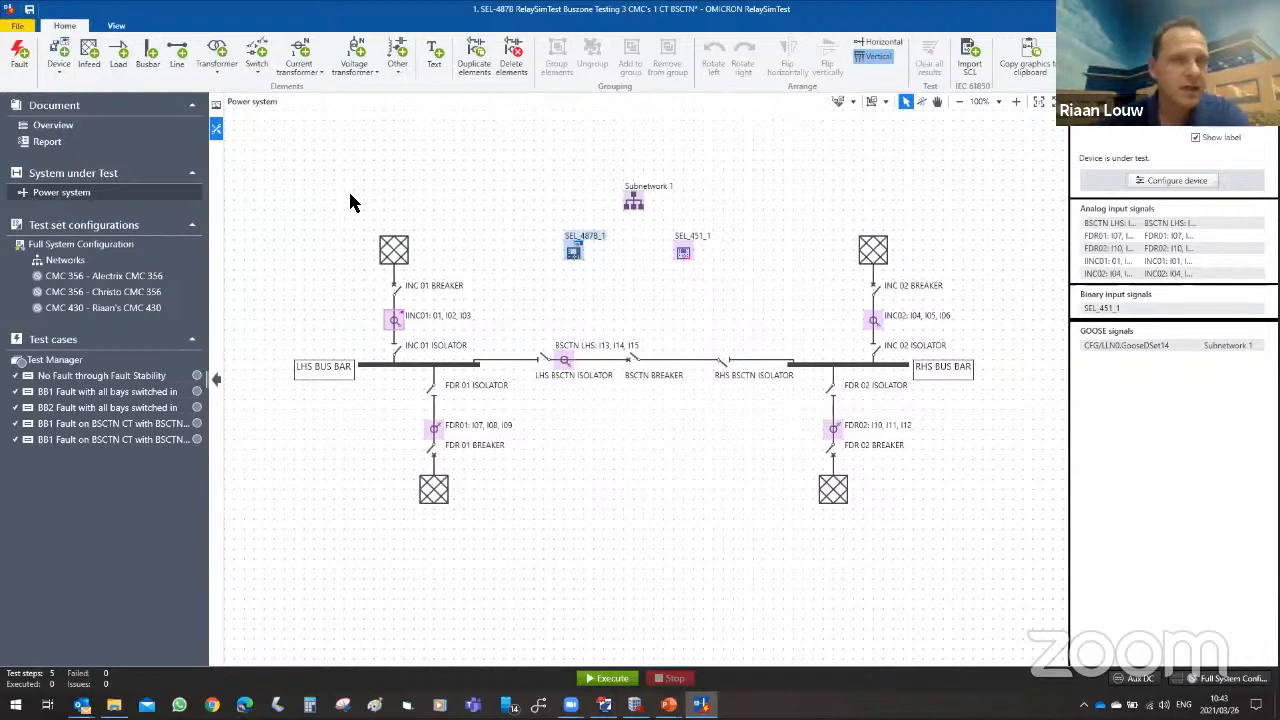
click(72, 244)
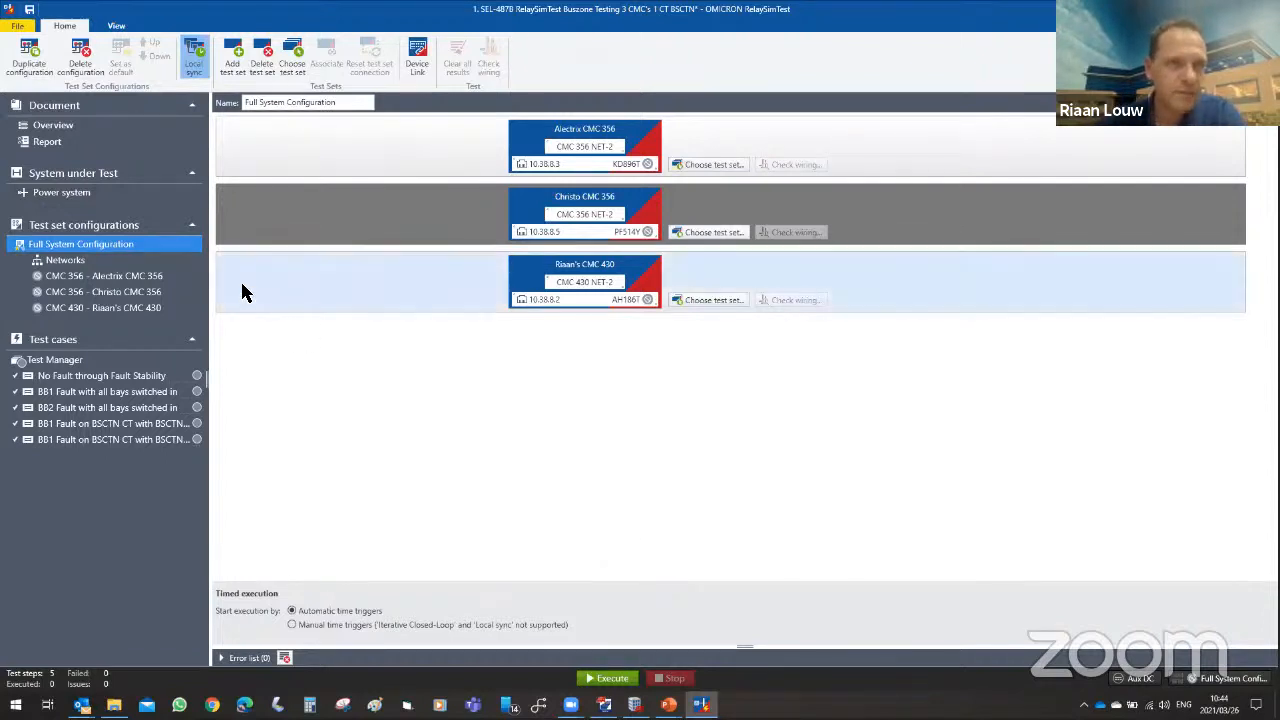
click(95, 278)
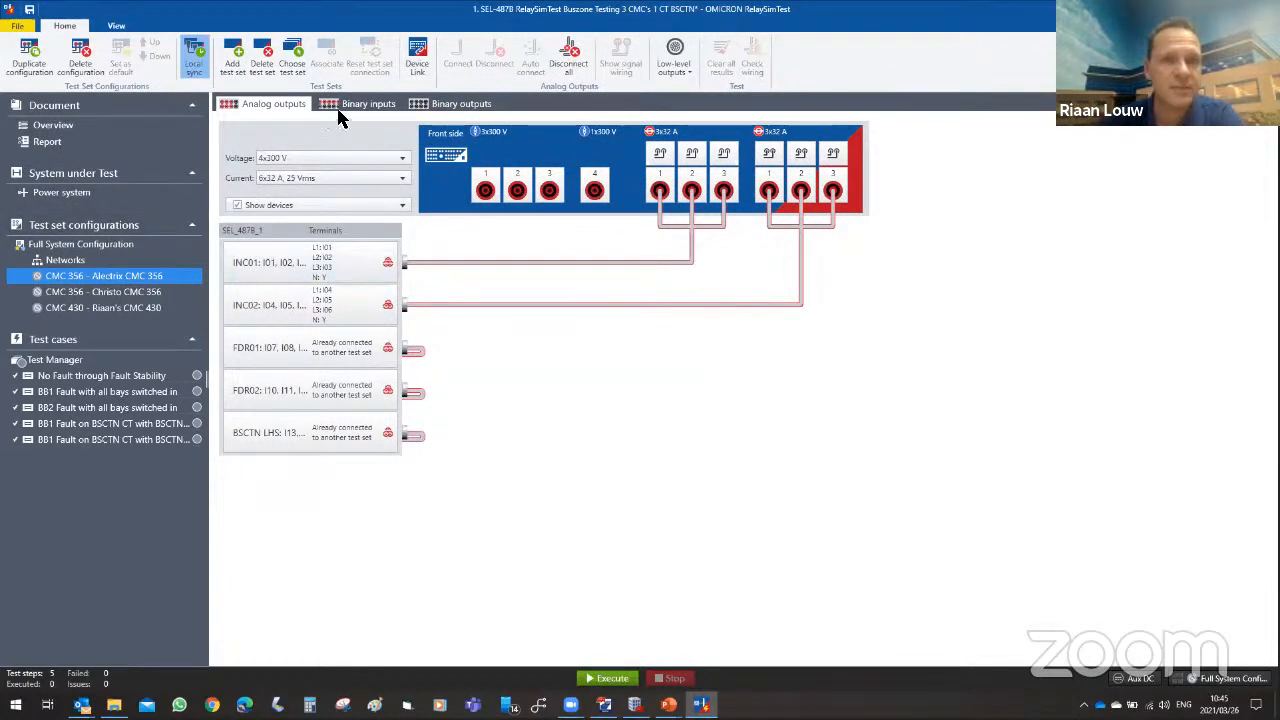
click(368, 105)
click(442, 106)
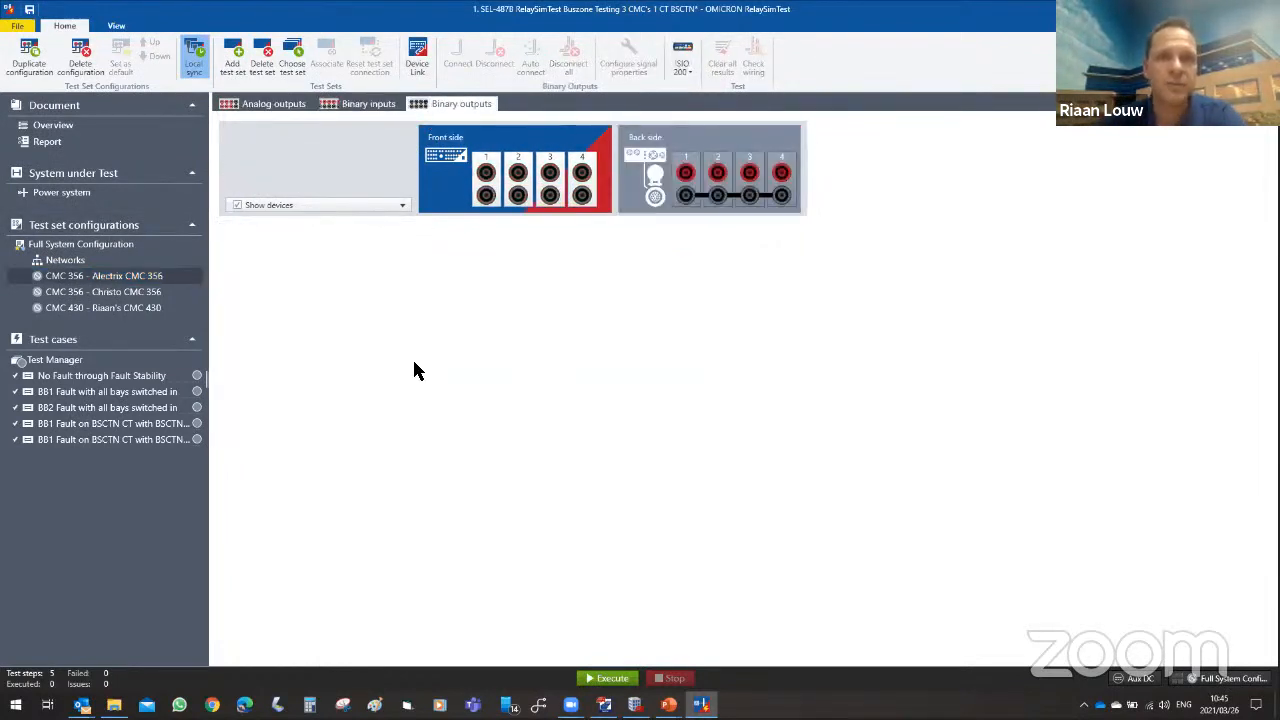
click(262, 106)
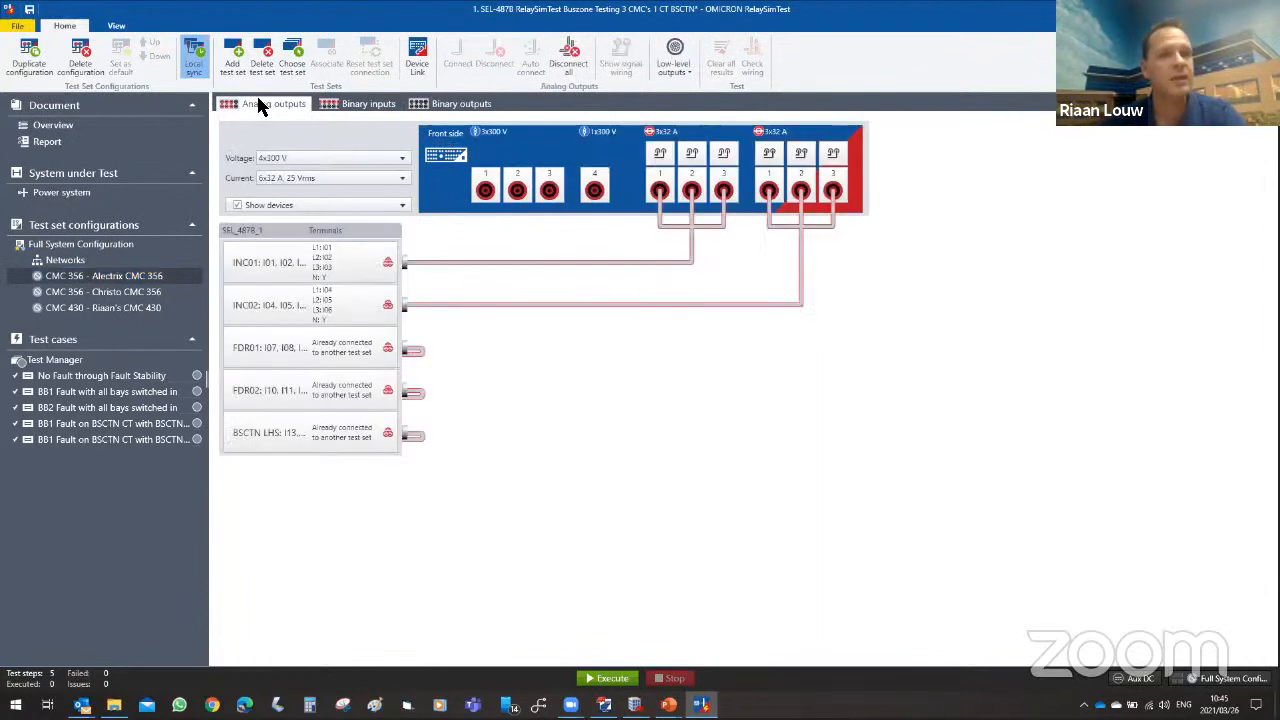
Review the analog output wiring and the binary connections of the second CMC 356 and the CMC 430.
click(82, 292)
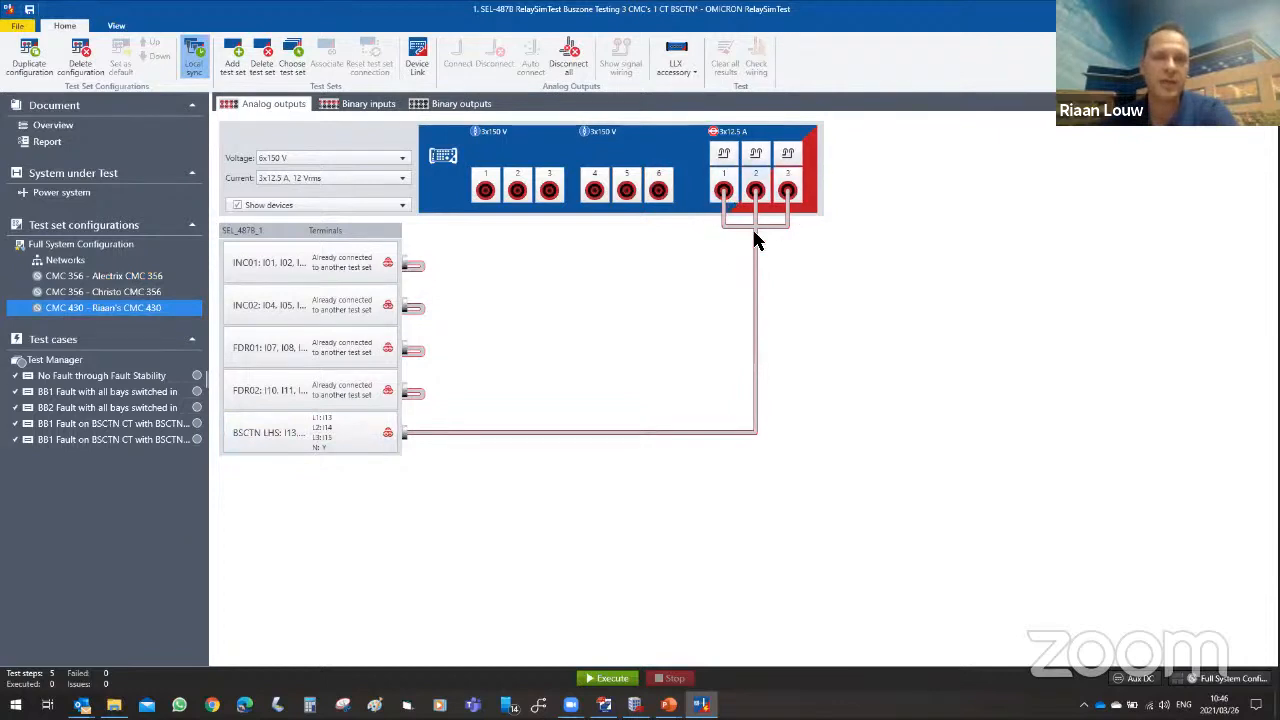
click(366, 106)
click(425, 107)
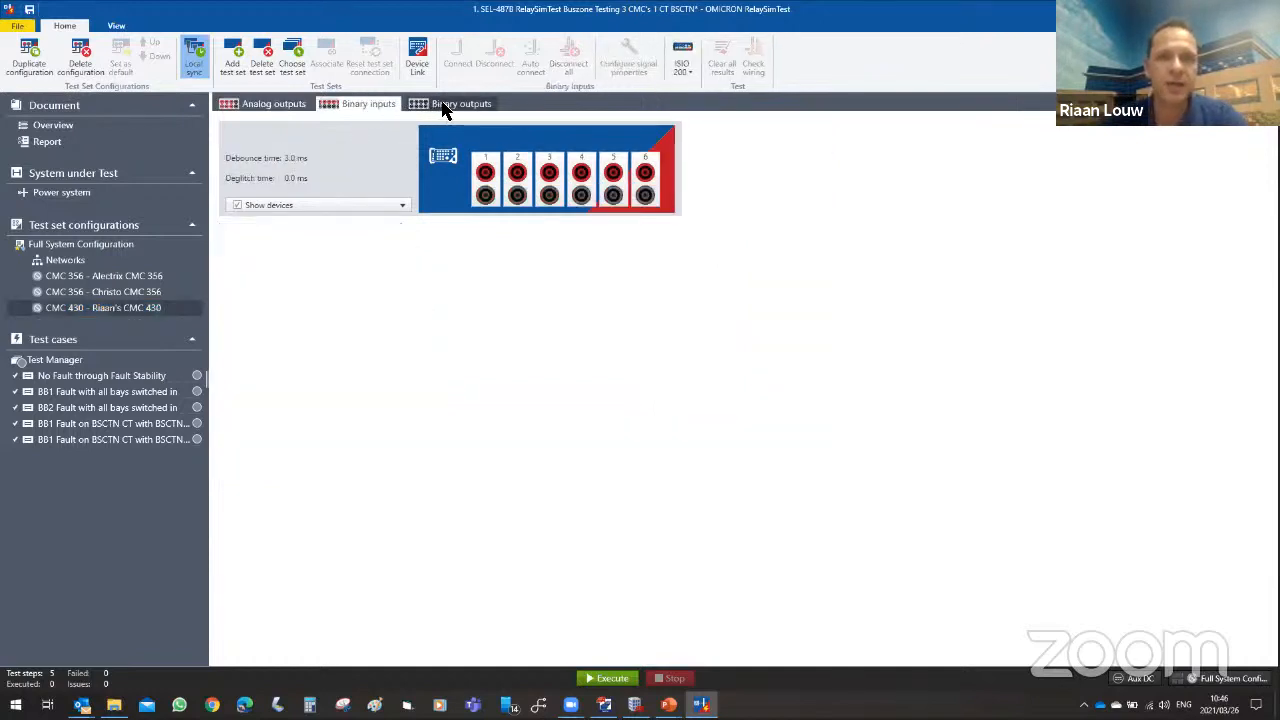
click(127, 292)
click(368, 106)
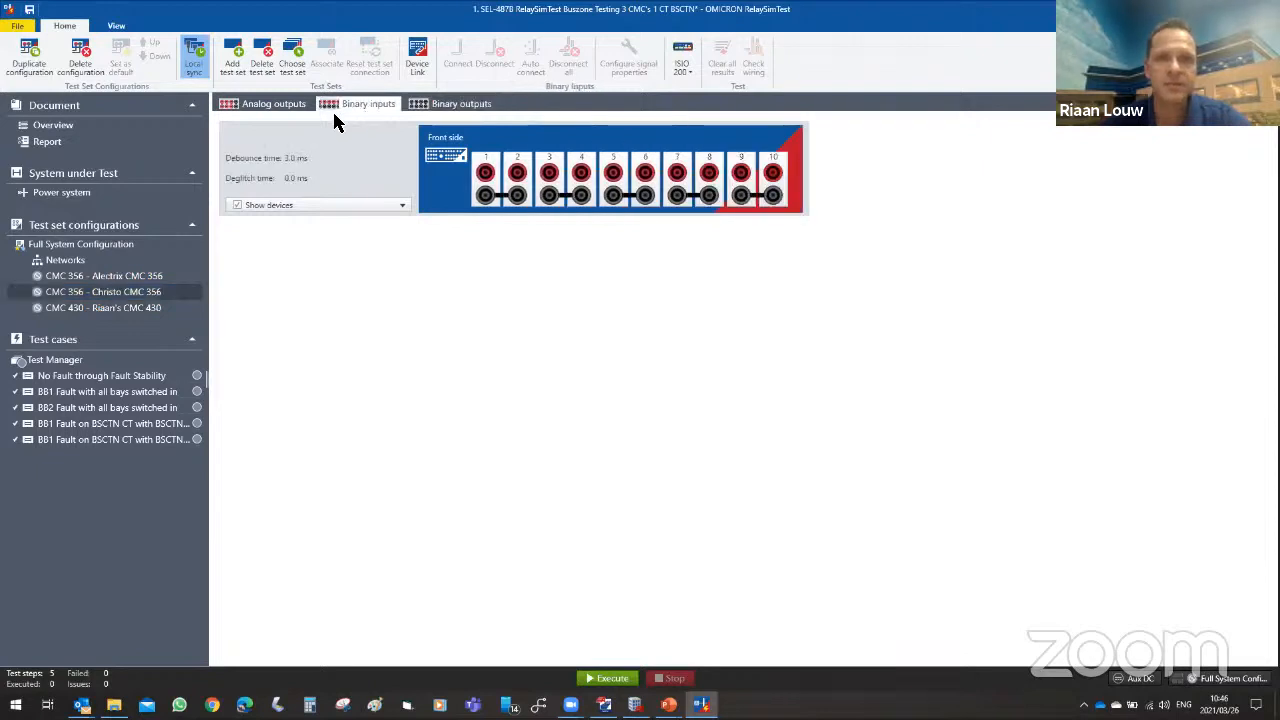
click(273, 105)
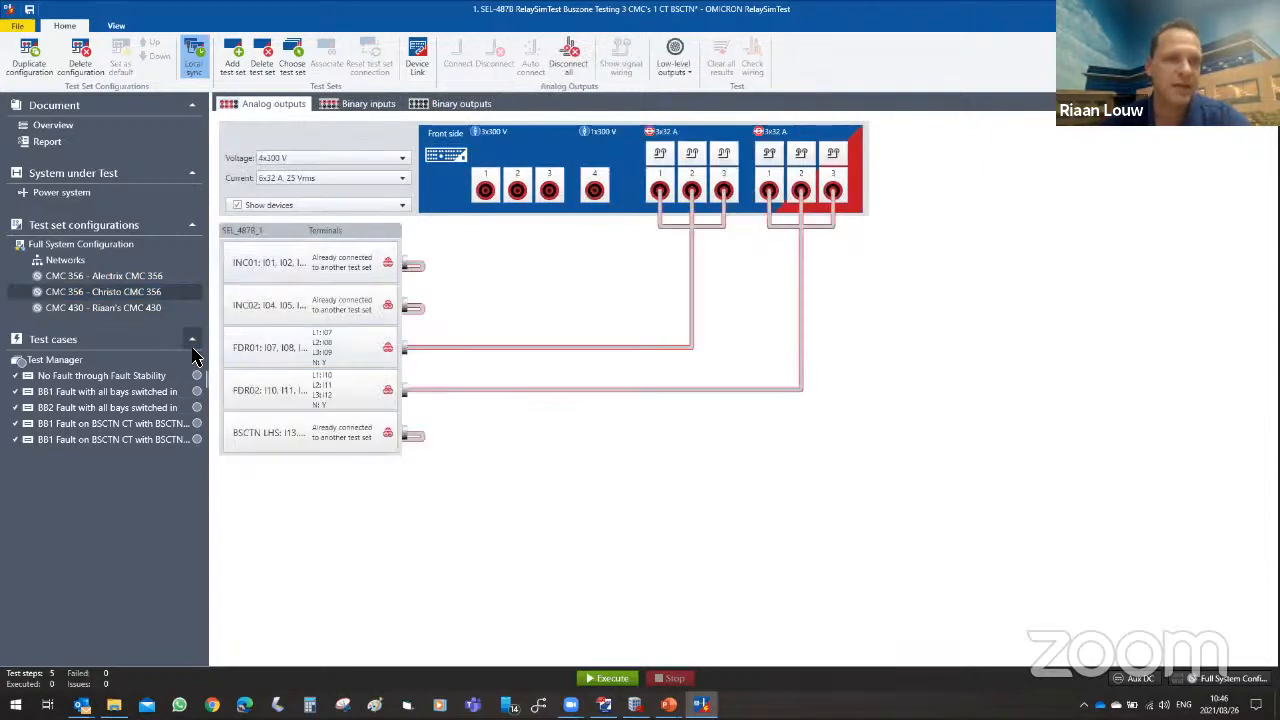
Check how the three test sets connect to Subnetwork 1 in the configuration's networks, and return to the power system.
click(66, 246)
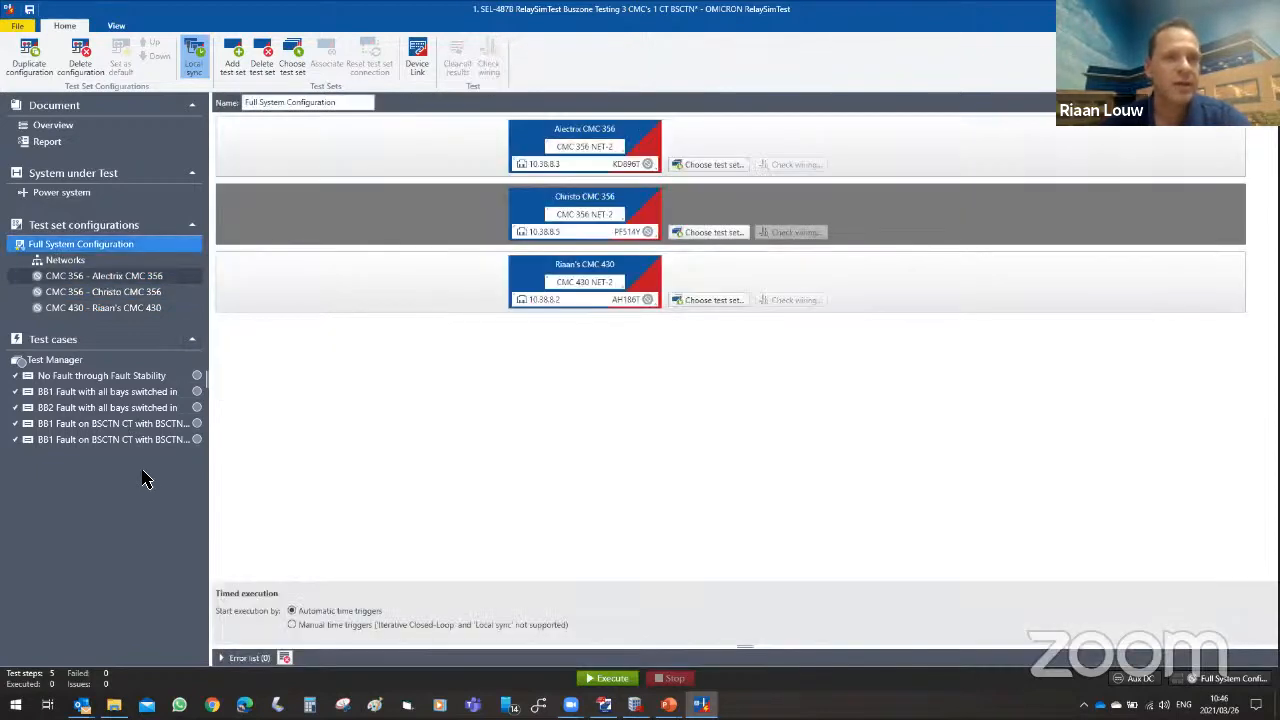
click(68, 262)
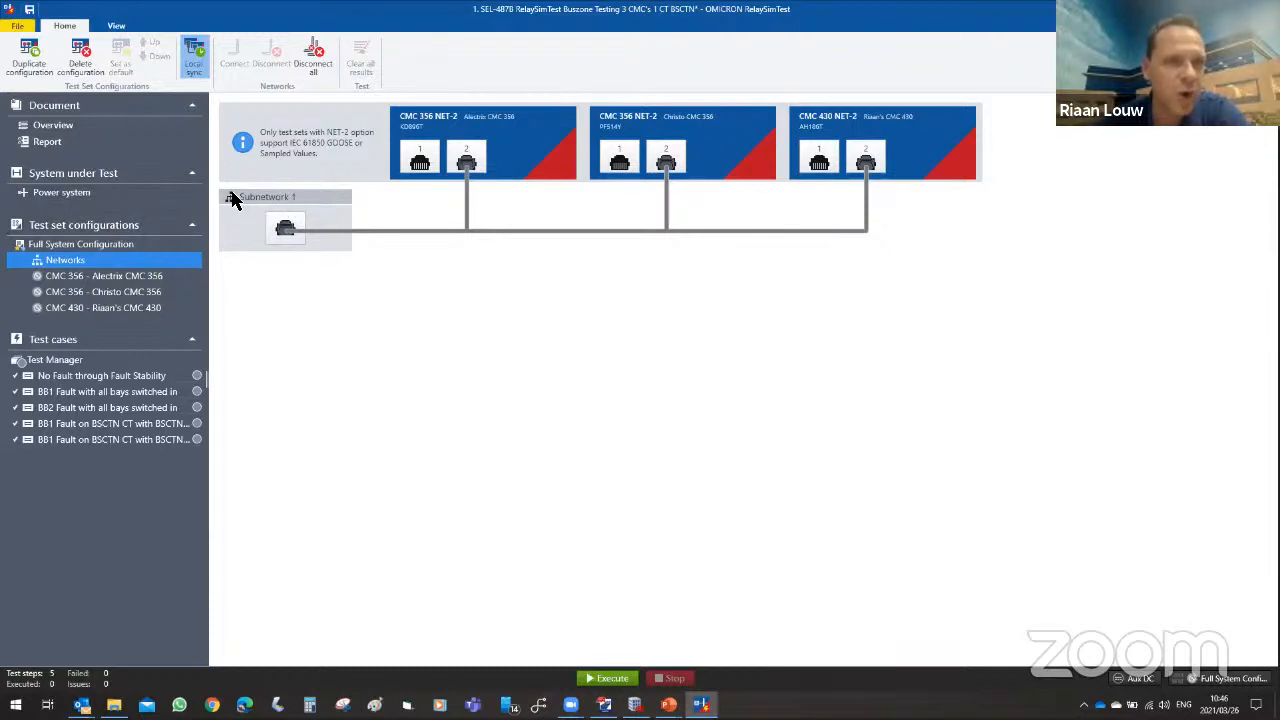
click(170, 193)
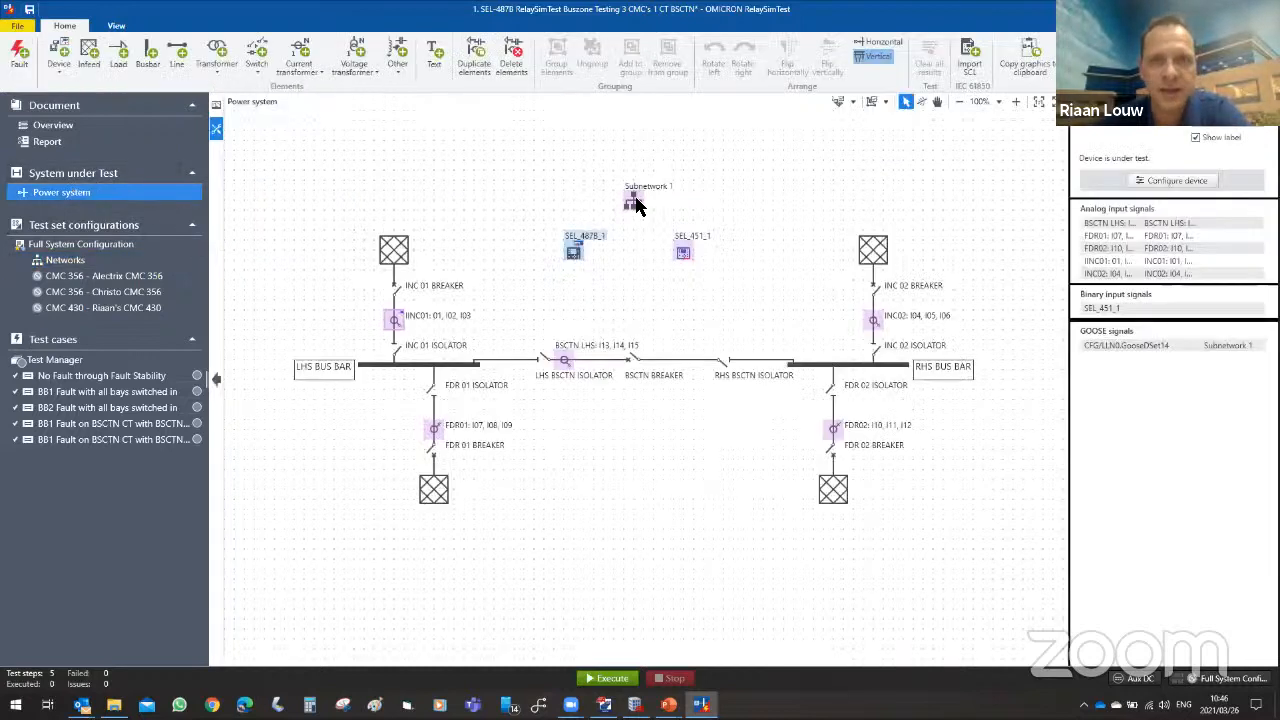
Check Subnetwork 1's GOOSE signals, its connections to the test sets, and the test set status in the Full System Configuration.
click(634, 200)
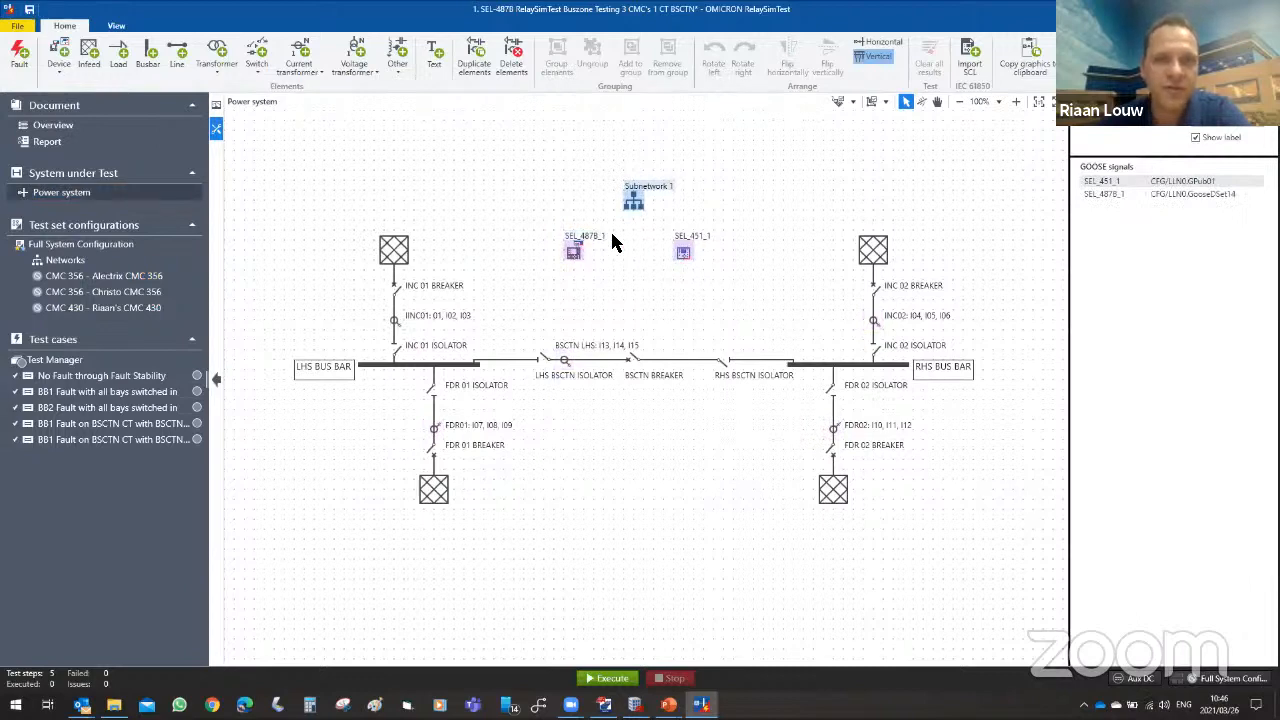
click(70, 260)
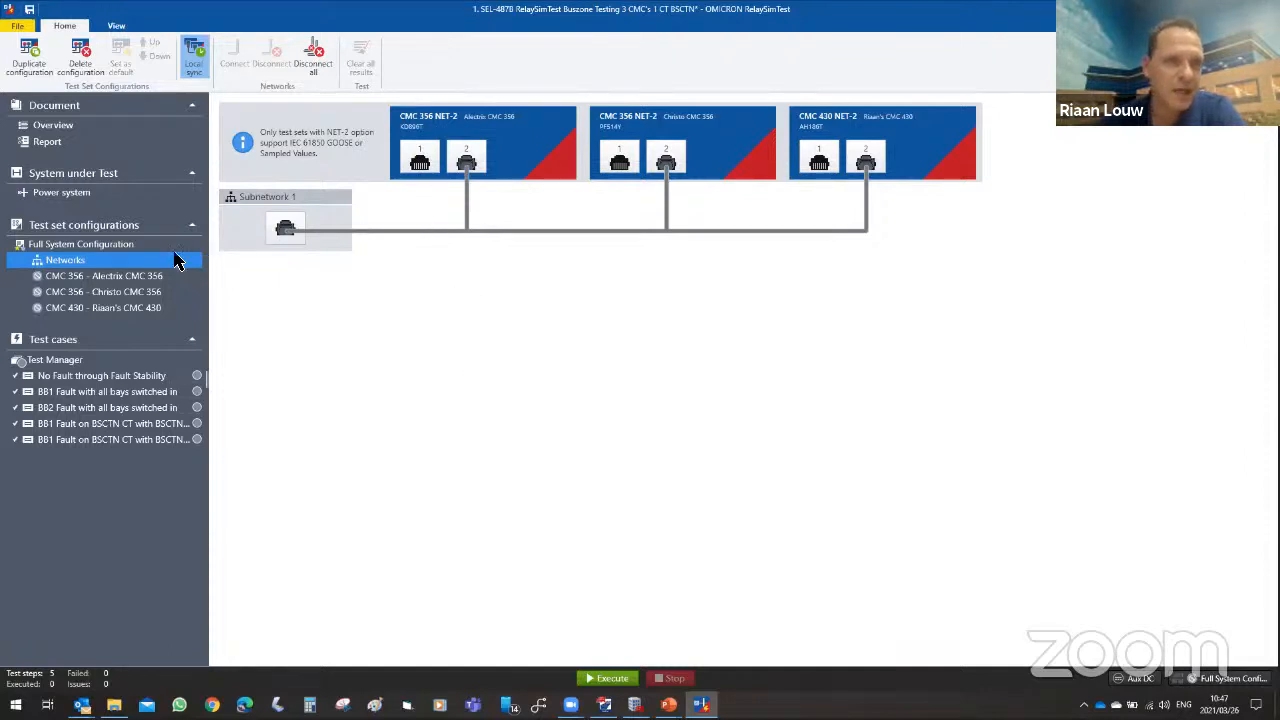
click(66, 244)
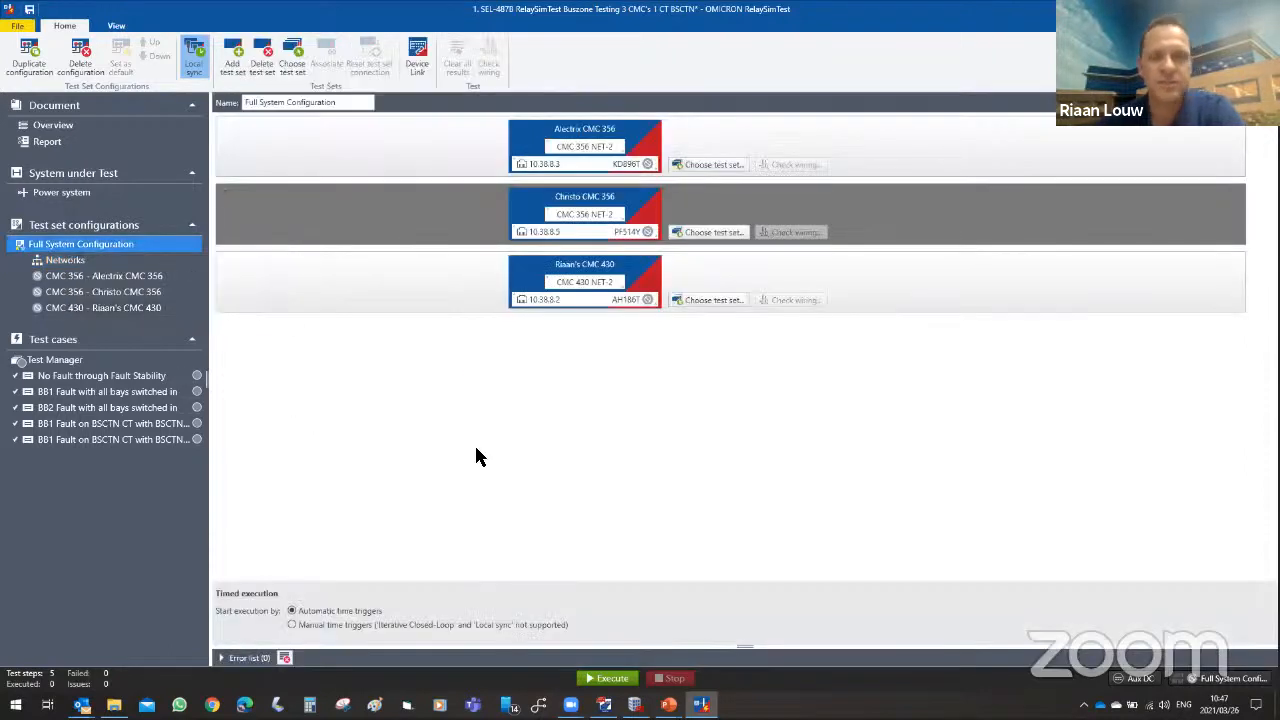
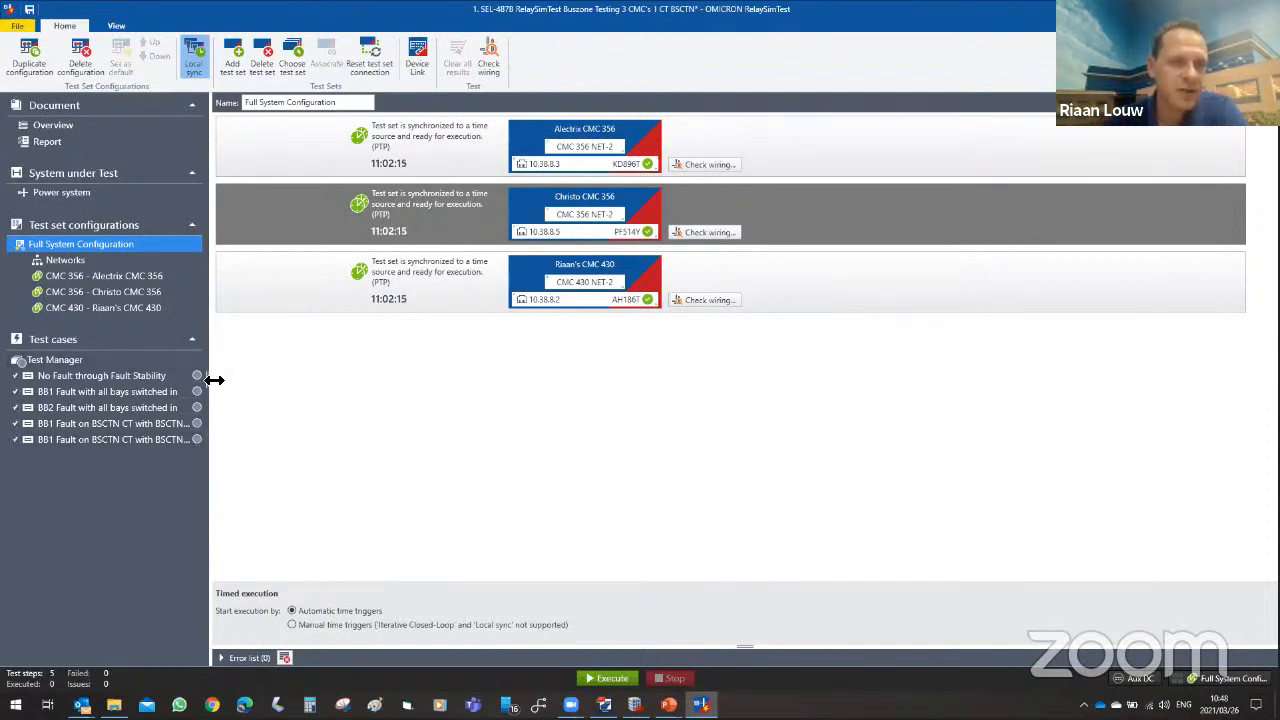
Make the full test case names readable, review the Test Manager's list and open the No Fault through Fault Stability test case.
drag(217, 380, 272, 358)
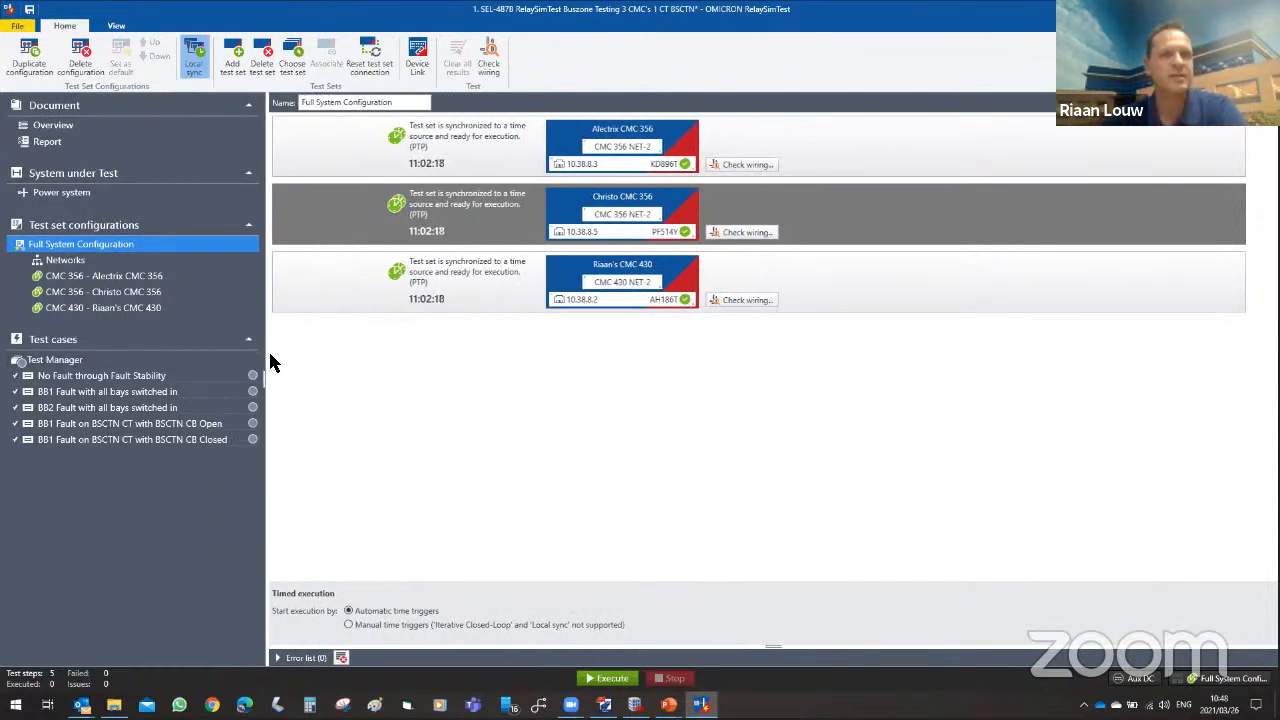
click(85, 362)
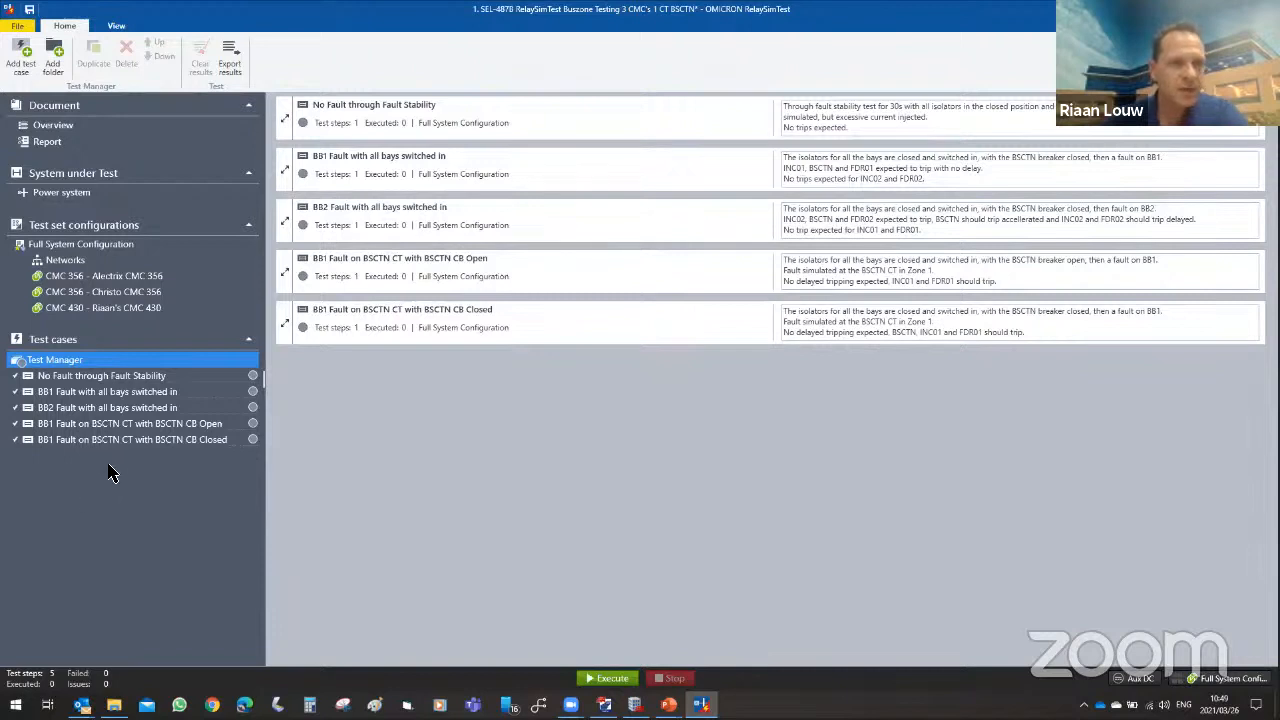
click(93, 378)
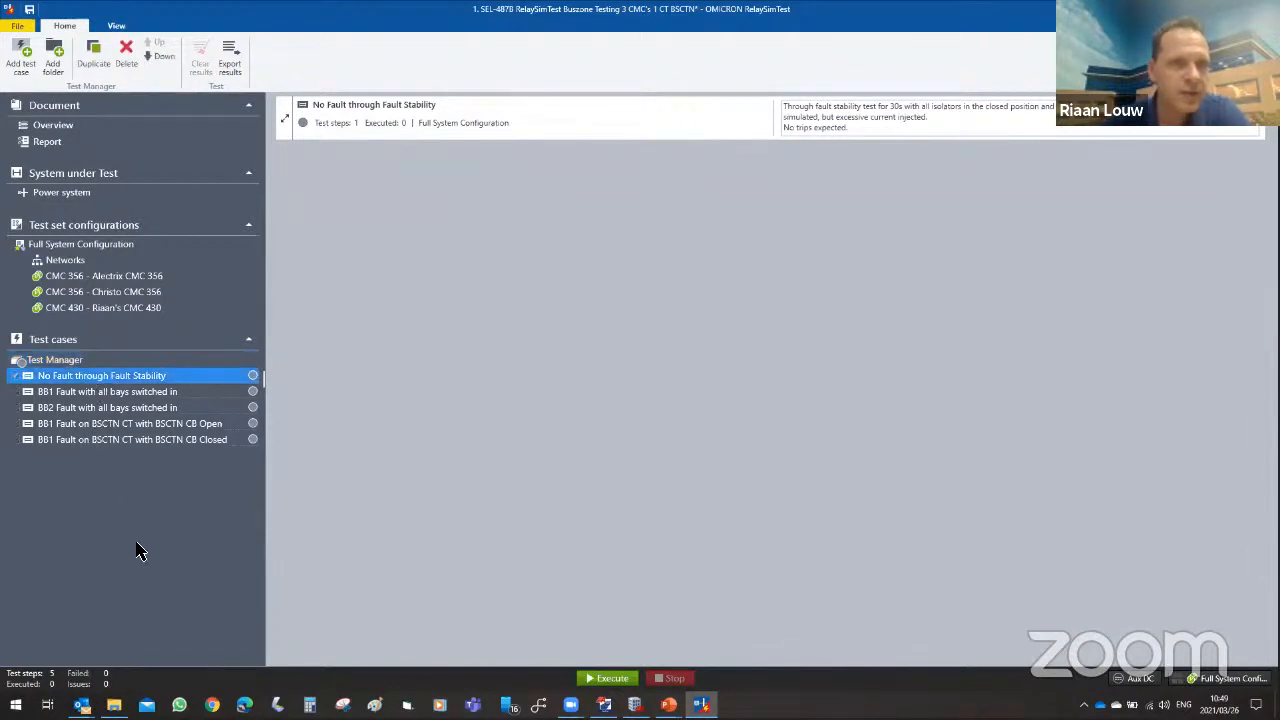
mouse_move(93, 391)
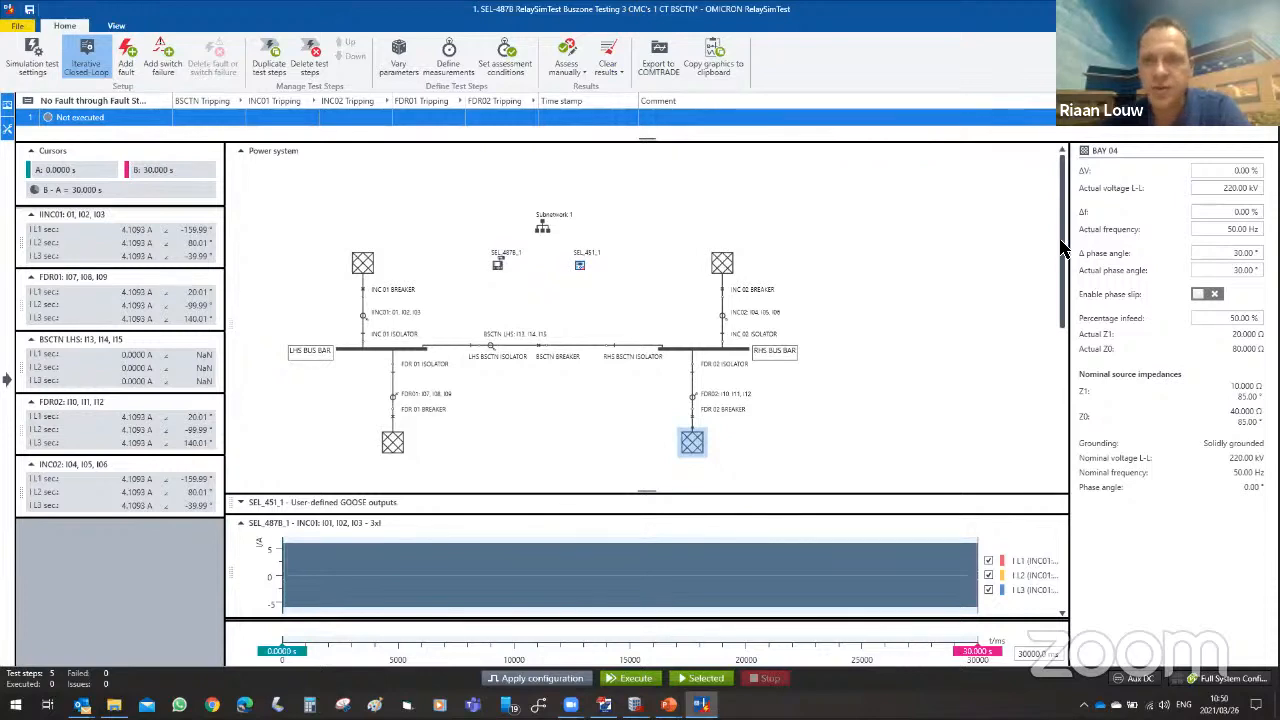
Shorten the test case's simulation time to 100 ms to examine the current waveforms of the incomers and feeders.
scroll(1050, 405, down, 5)
drag(1048, 399, 1066, 345)
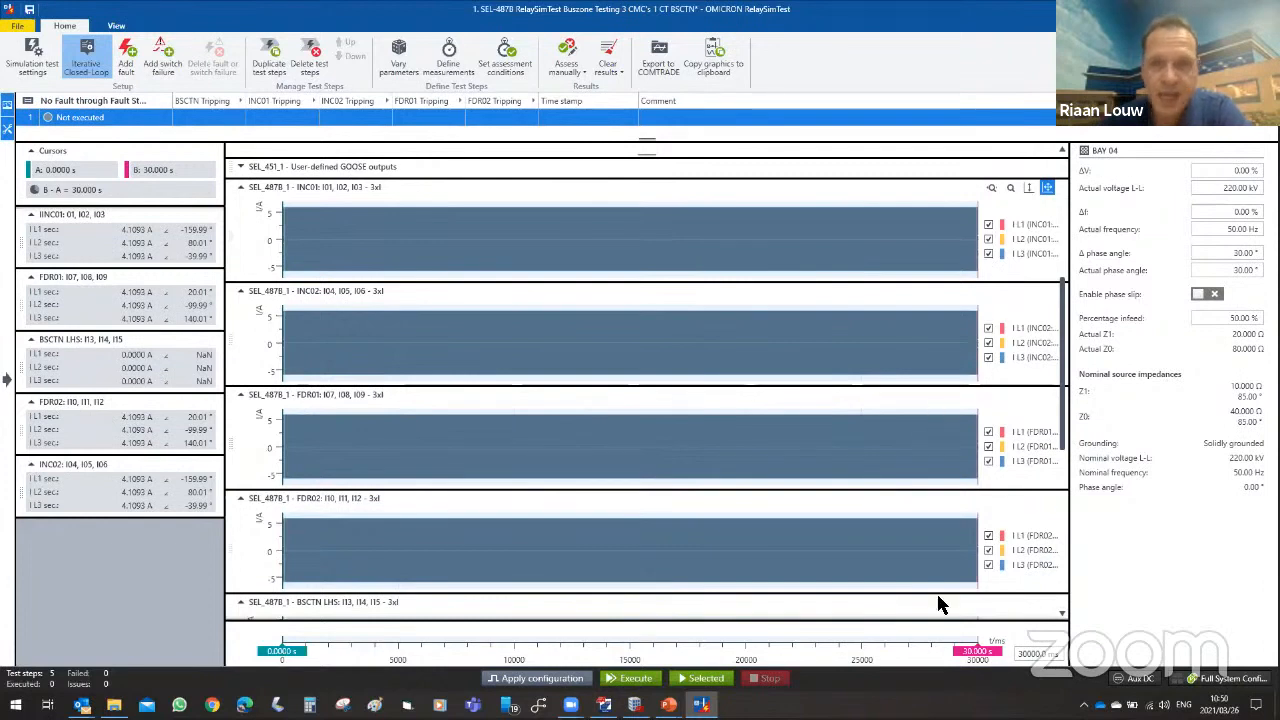
double_click(1040, 655)
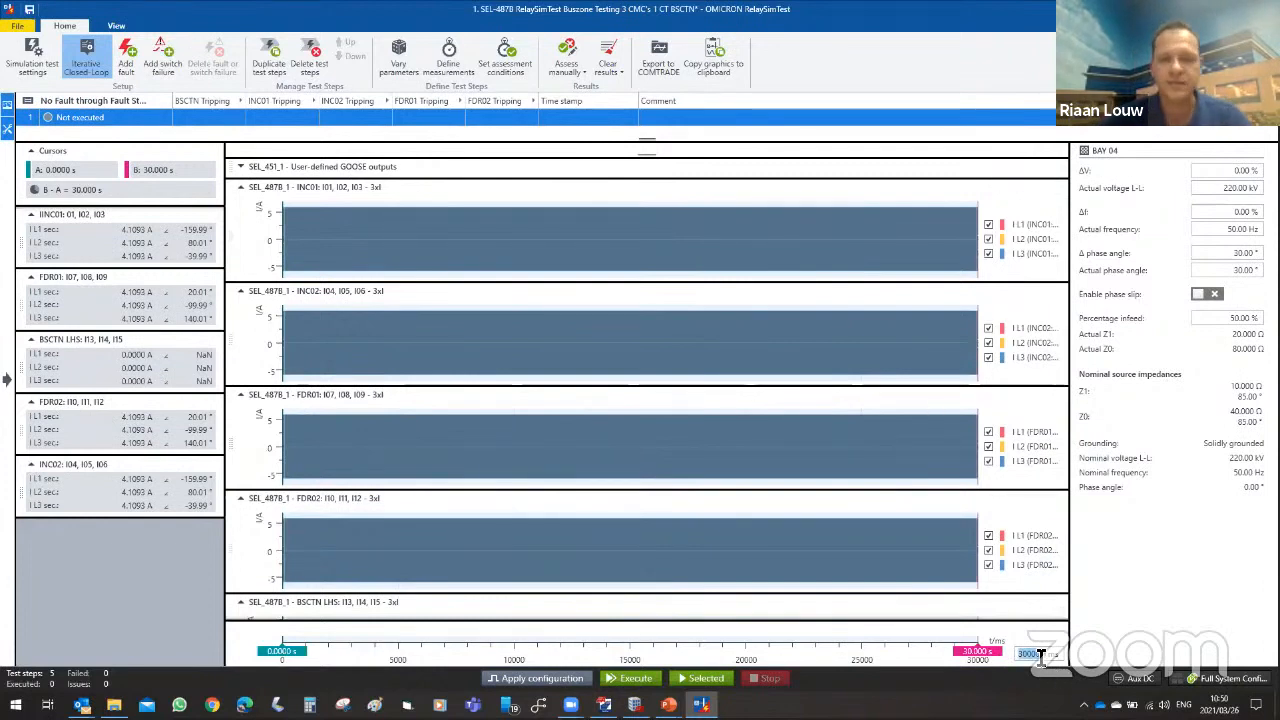
text(10)
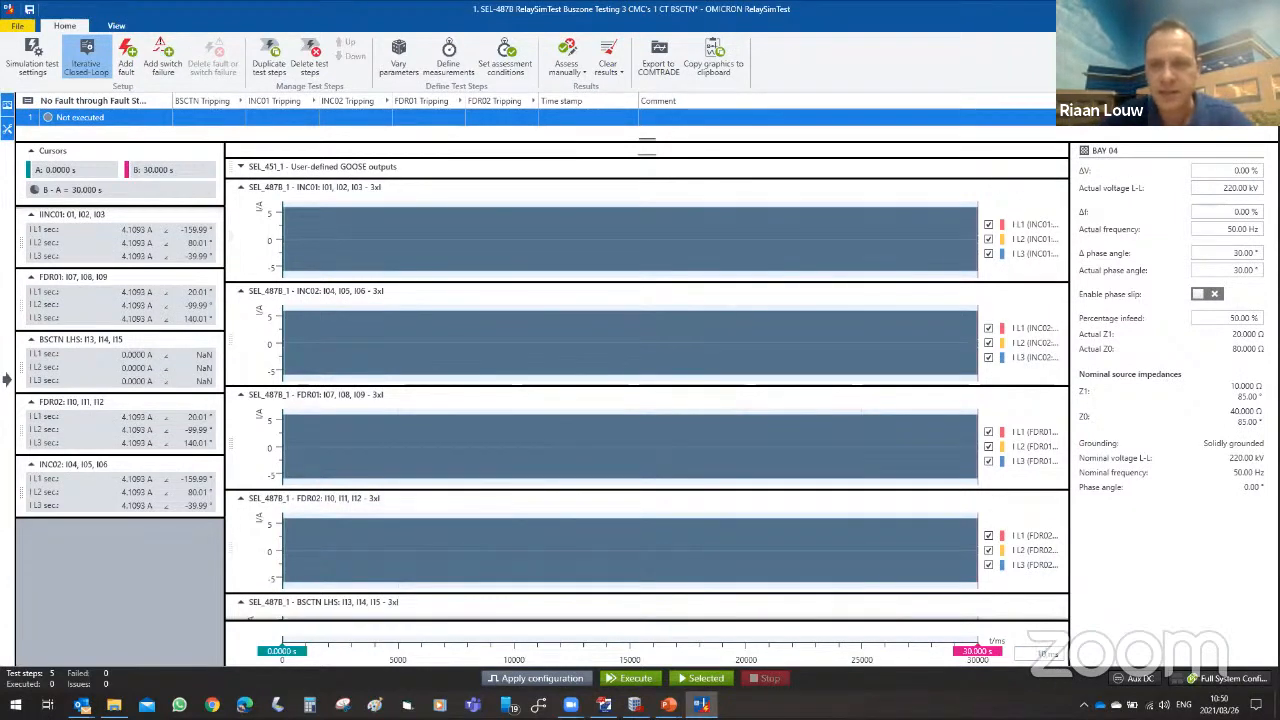
text(0)
key(Return)
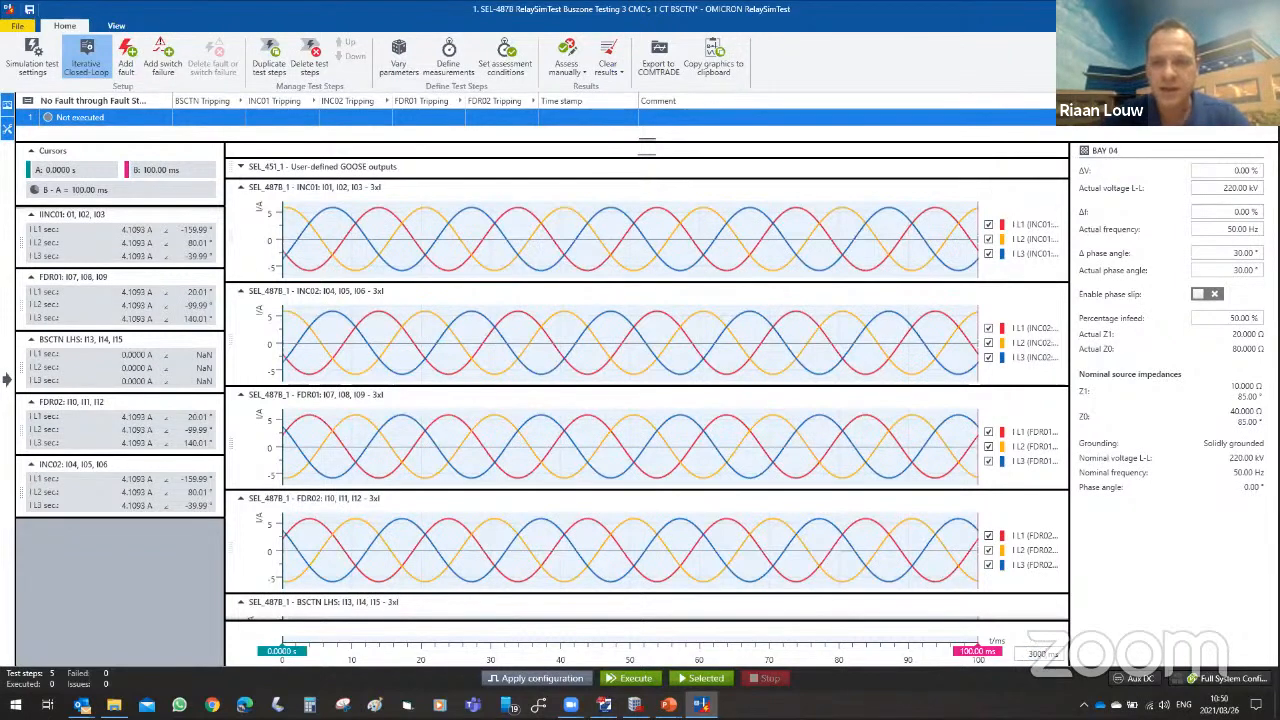
Set the simulation time back to 30000 ms.
key(Return)
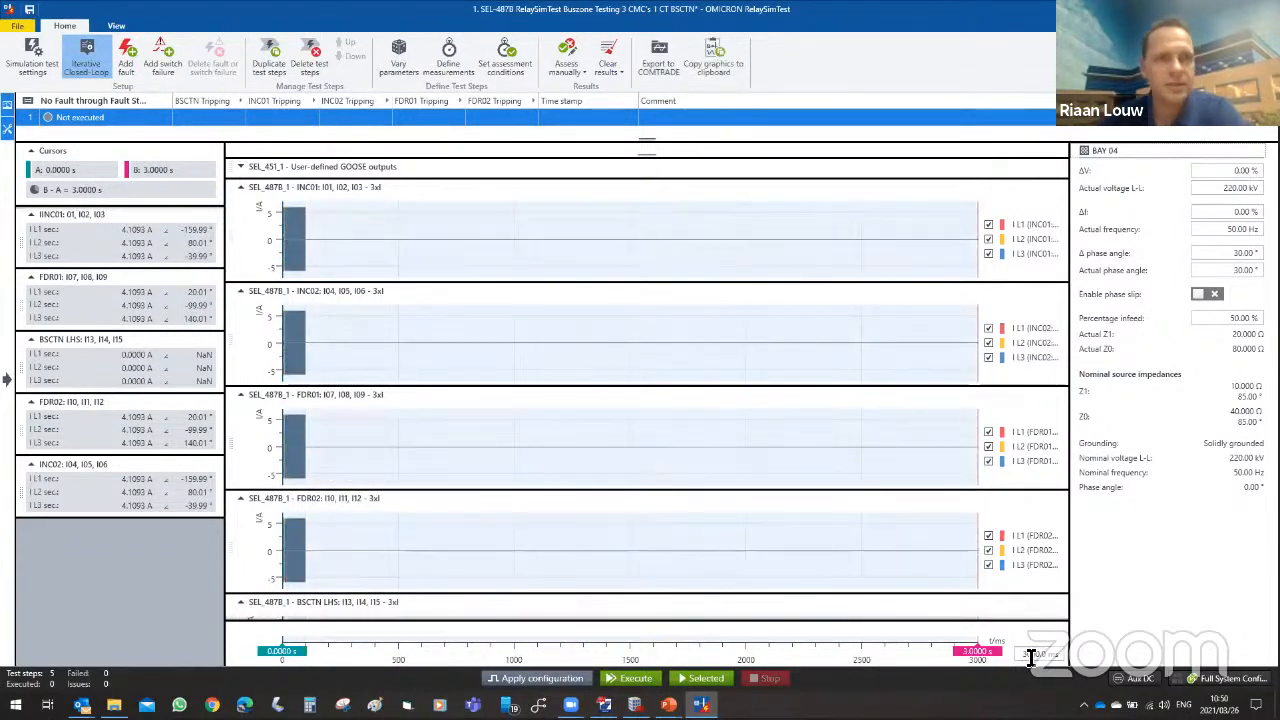
click(1031, 657)
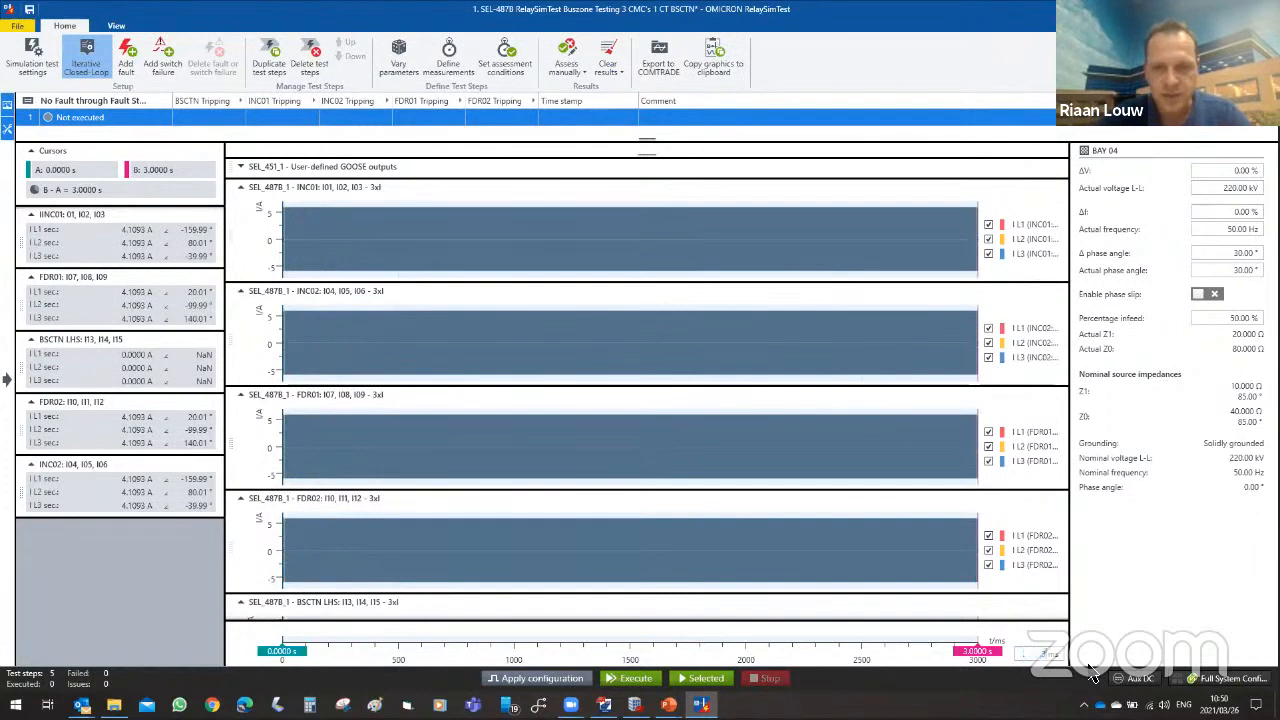
text(30000)
key(Return)
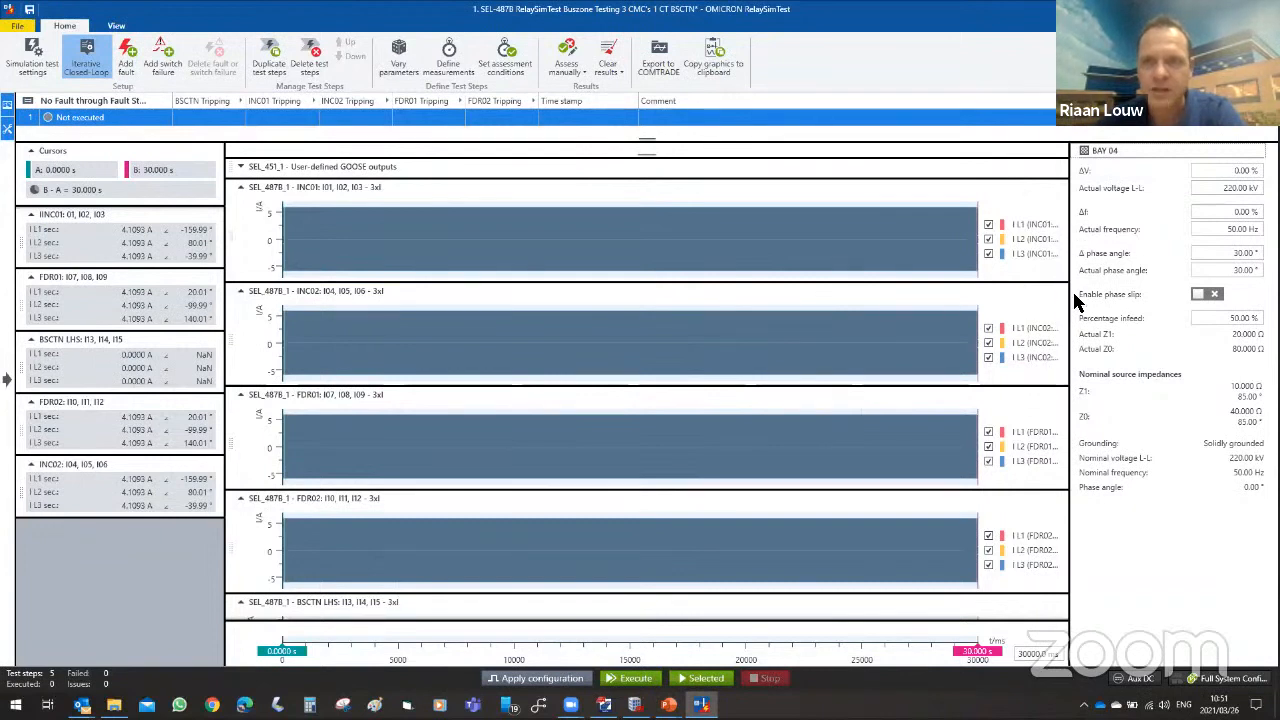
Return to the test case's power system diagram and inspect the INC01 current transformer's properties.
drag(1063, 297, 1062, 152)
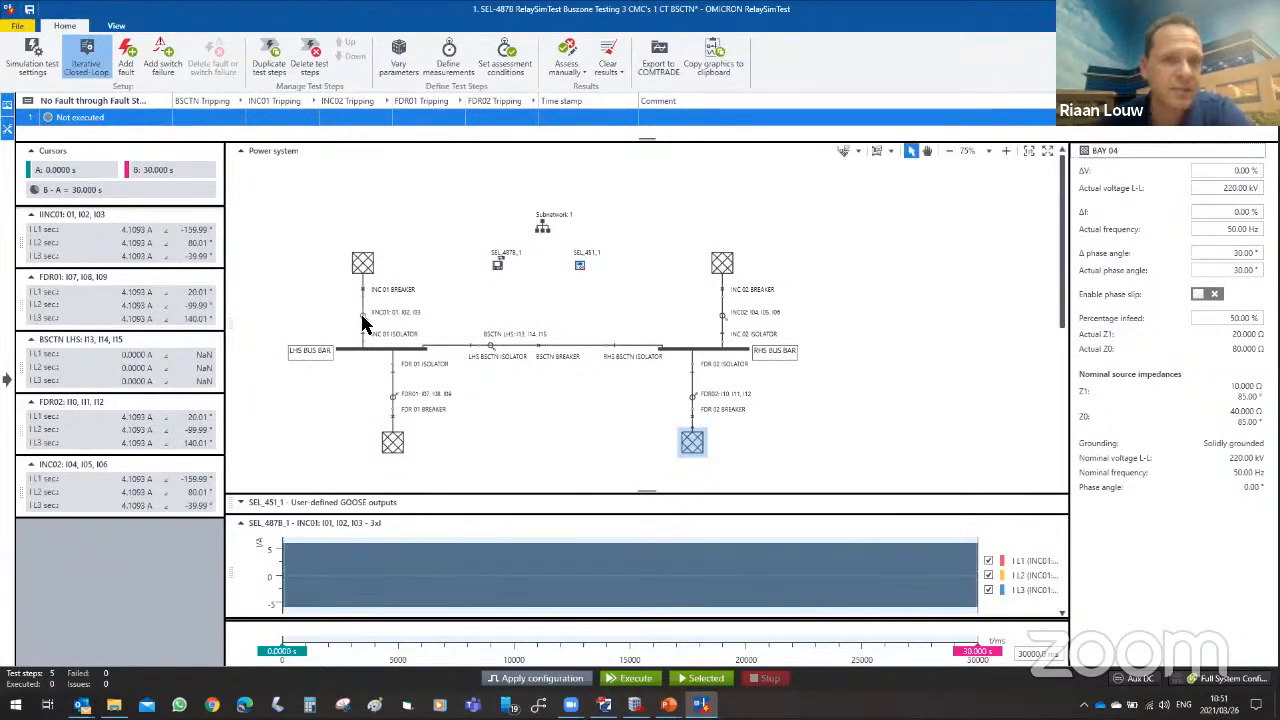
click(420, 272)
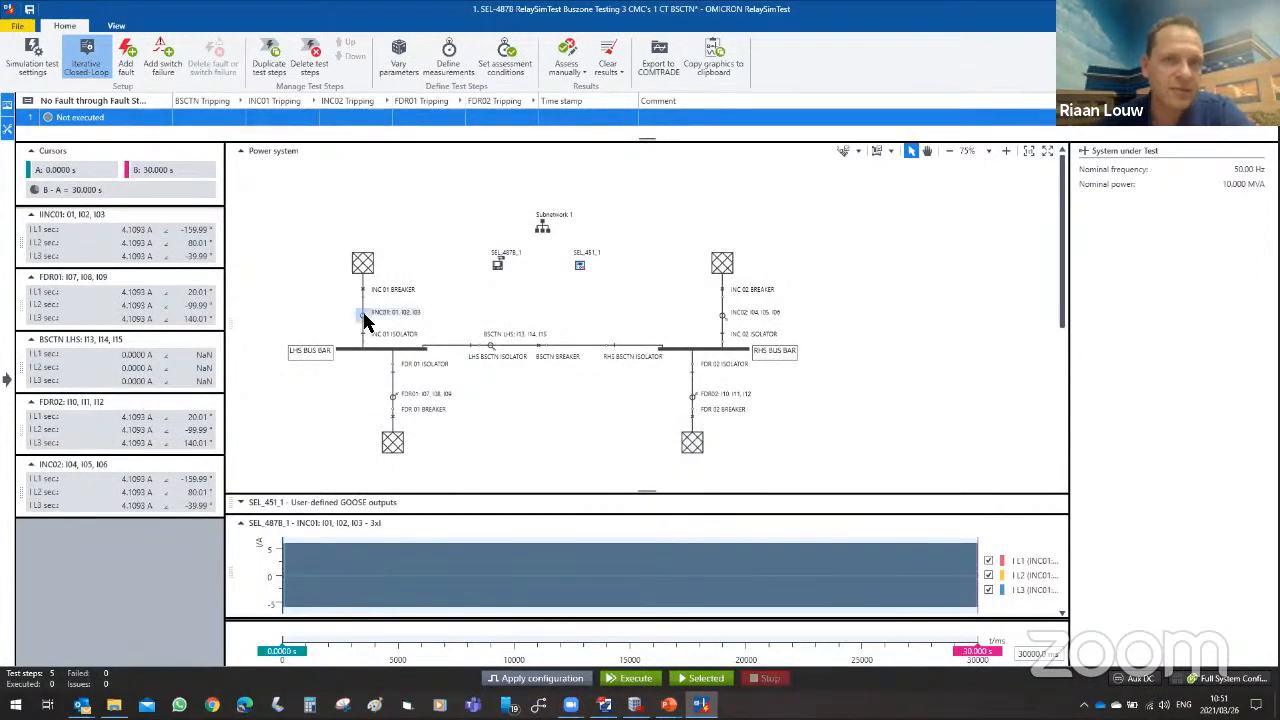
click(364, 317)
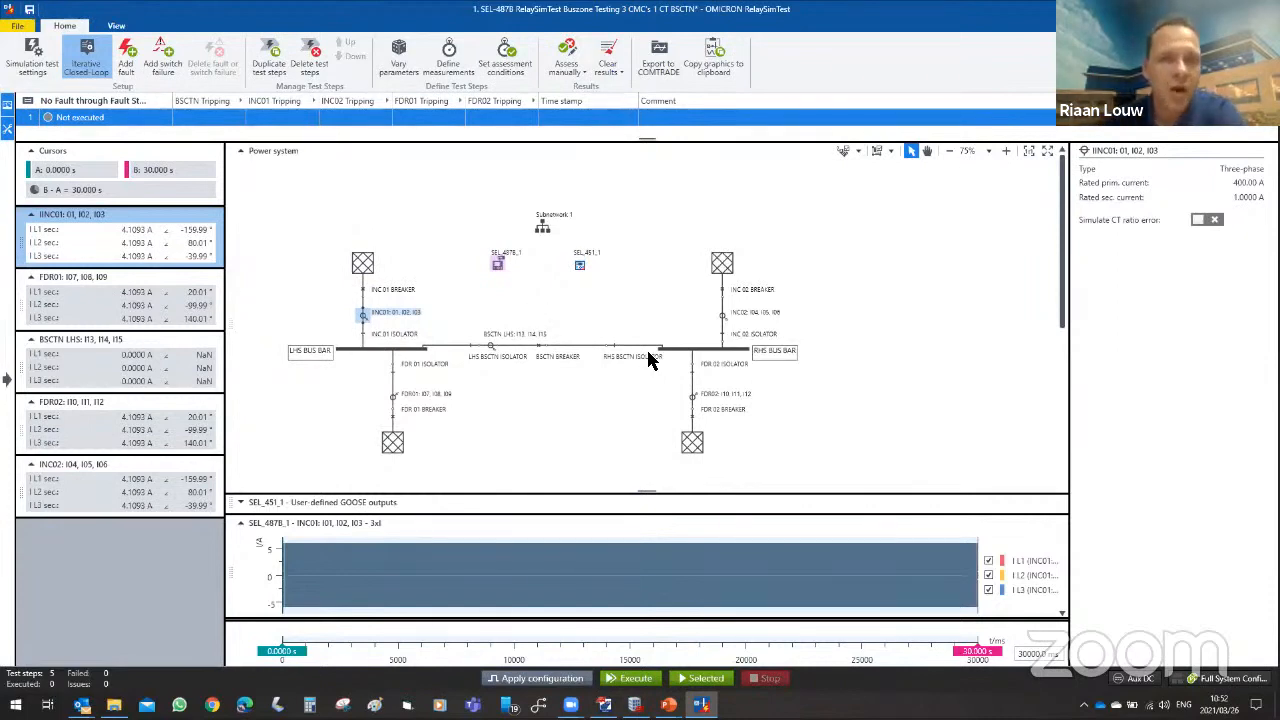
click(560, 448)
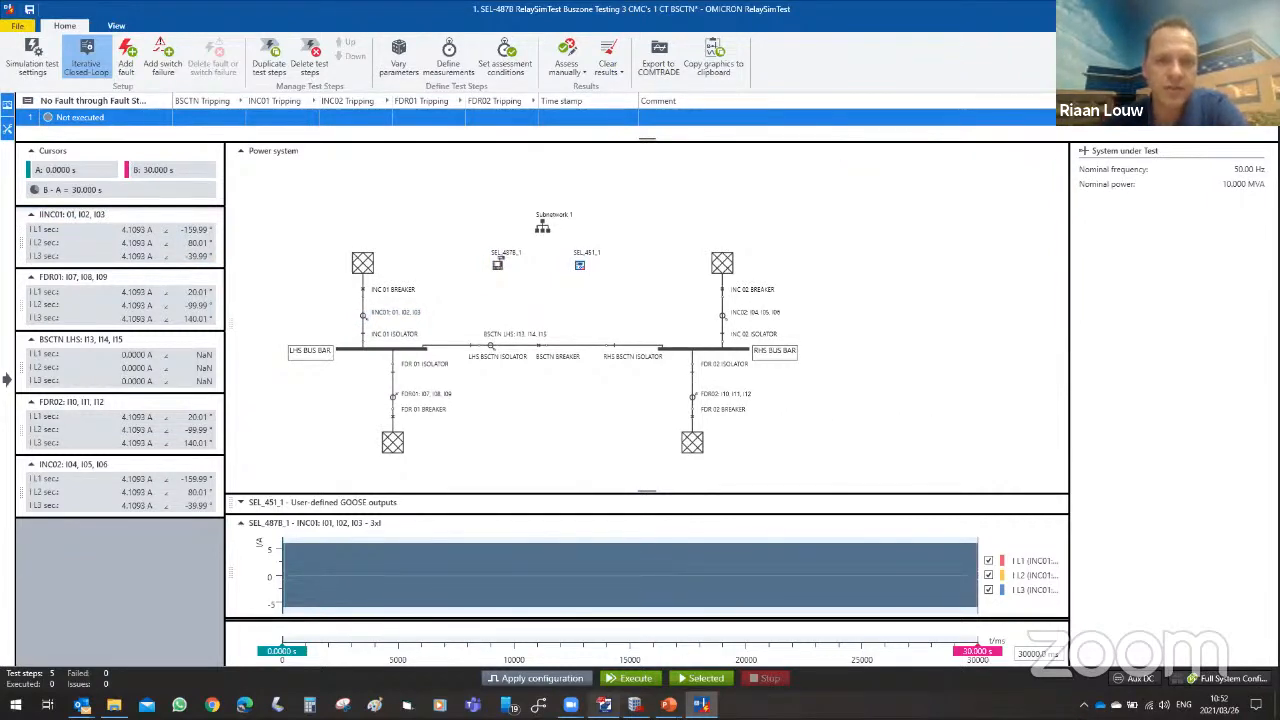
Switch to AcSELerator QuickSet, bring up the SEL-487B HMI with Fundamental Metering, and return to RelaySimTest.
click(604, 705)
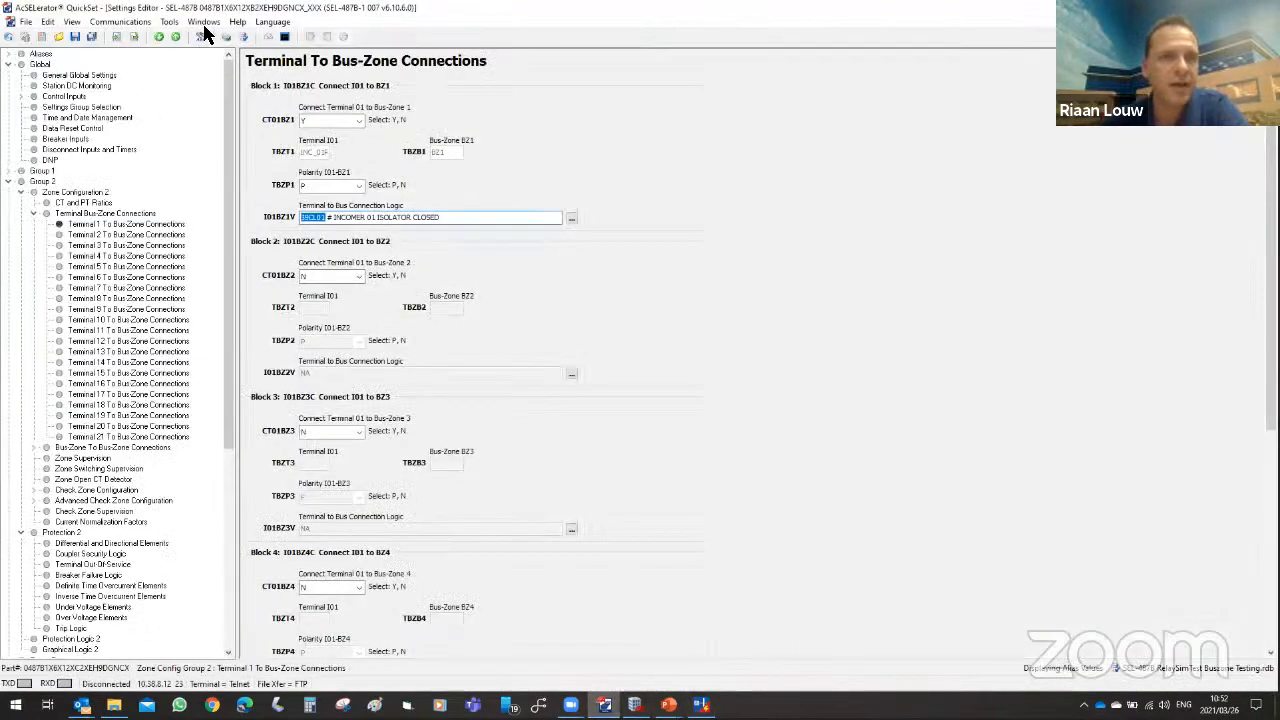
click(204, 21)
click(240, 99)
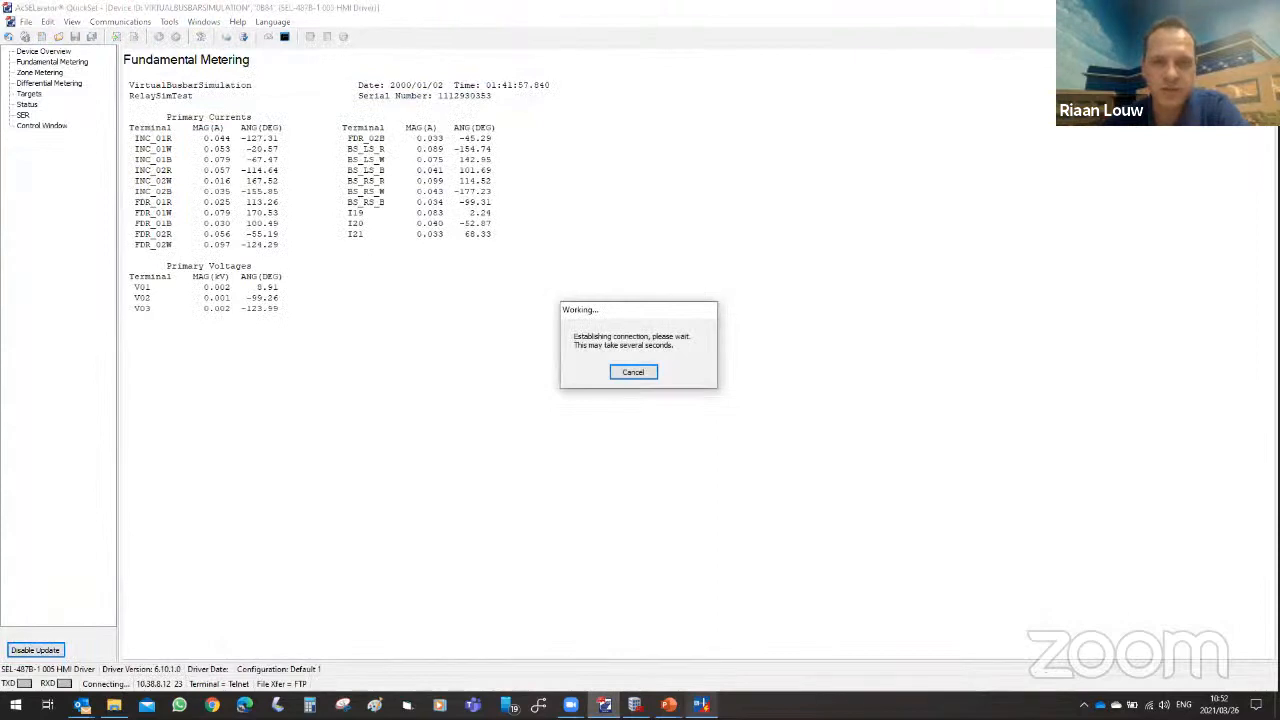
click(701, 705)
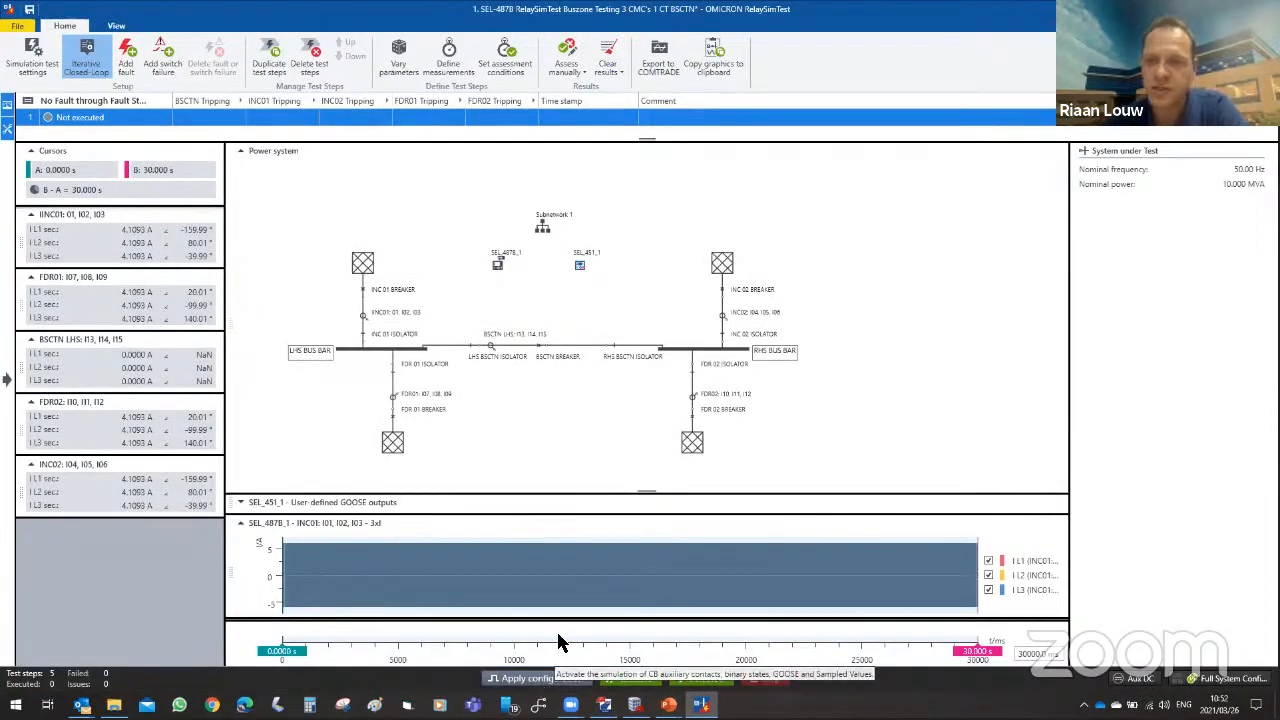
Check what is active in the Full System Configuration and start applying the configuration to the test sets.
click(1195, 688)
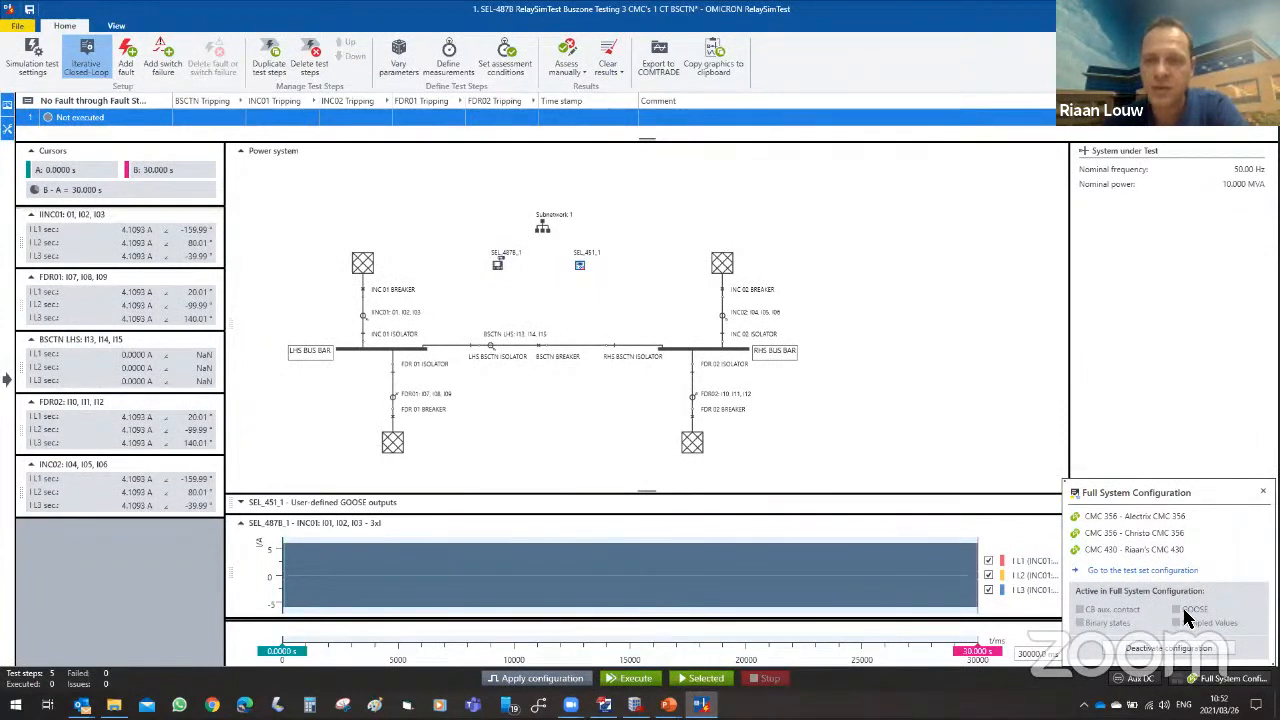
click(1228, 449)
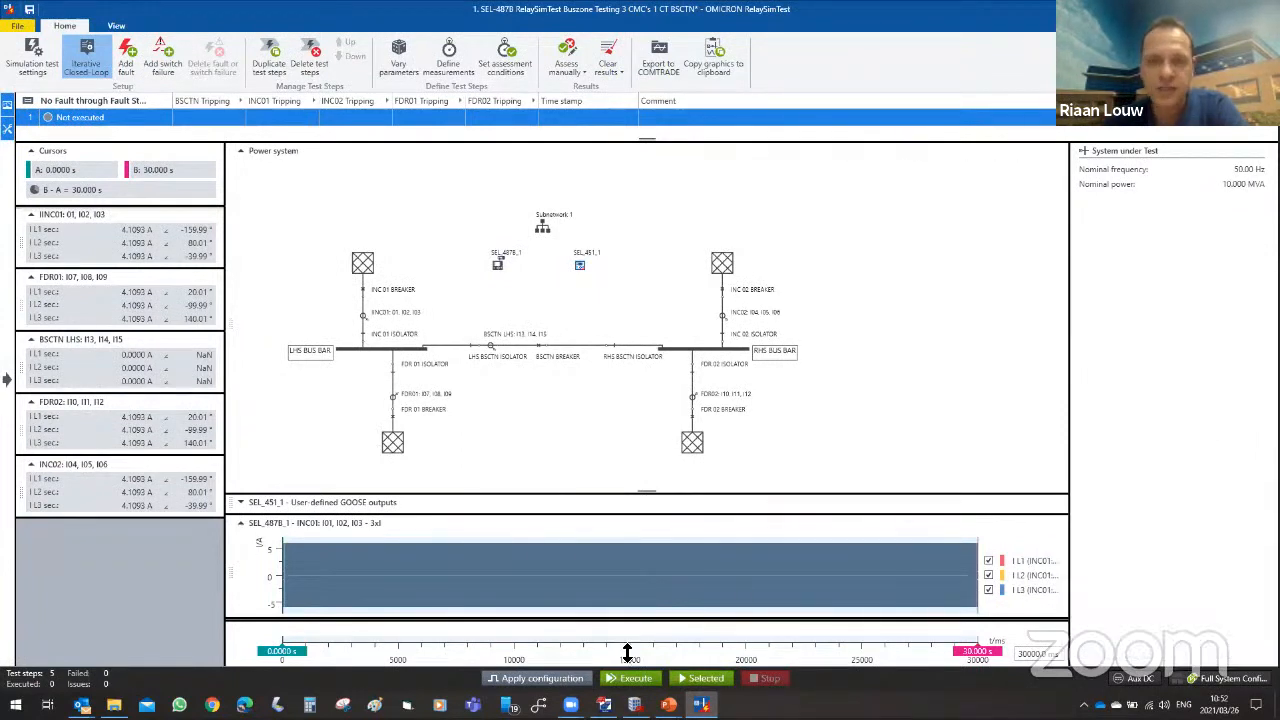
click(541, 679)
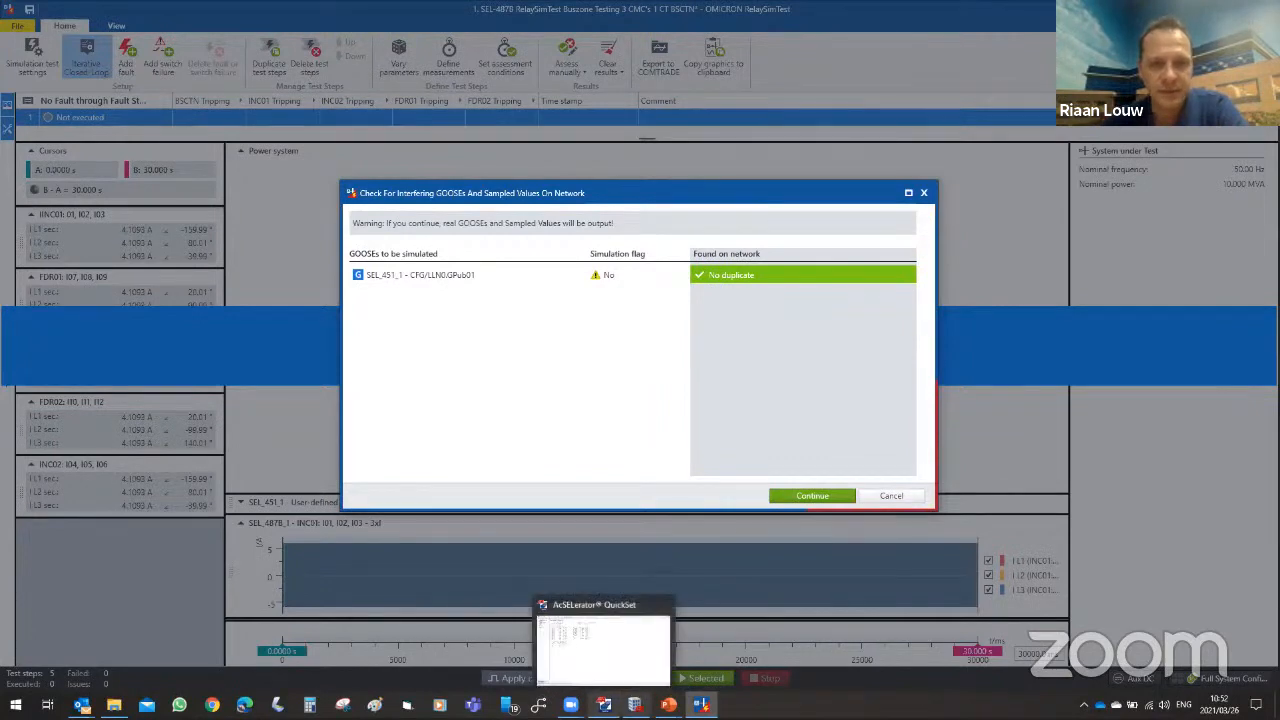
Switch to AcSELerator QuickSet, disable the metering update and query the relay's GOOSE status with the goo command in the terminal.
mouse_move(604, 705)
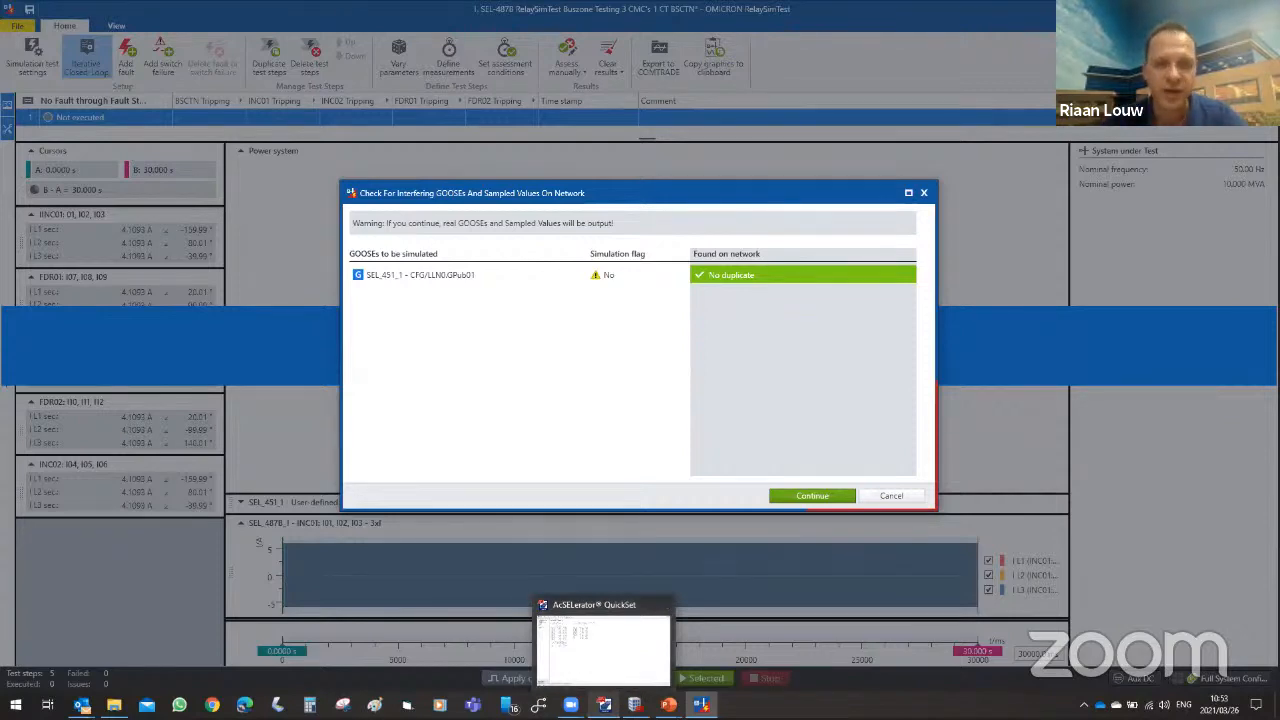
click(612, 697)
click(31, 651)
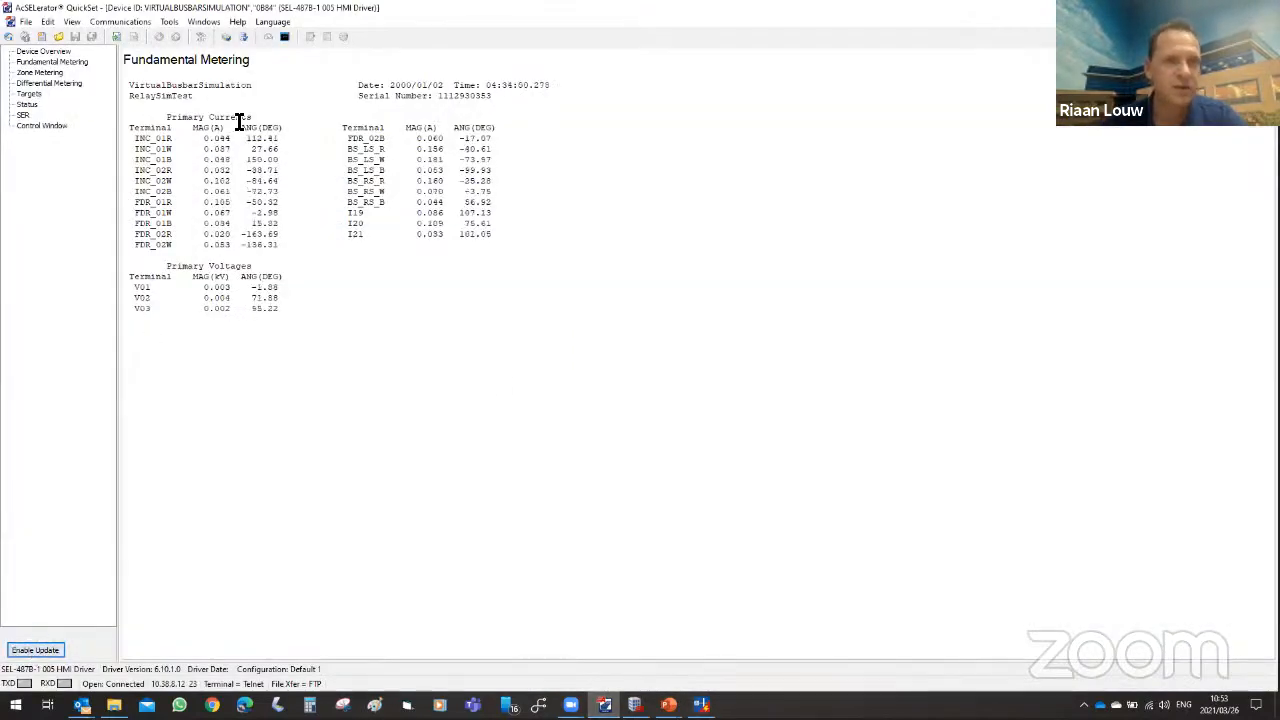
click(284, 38)
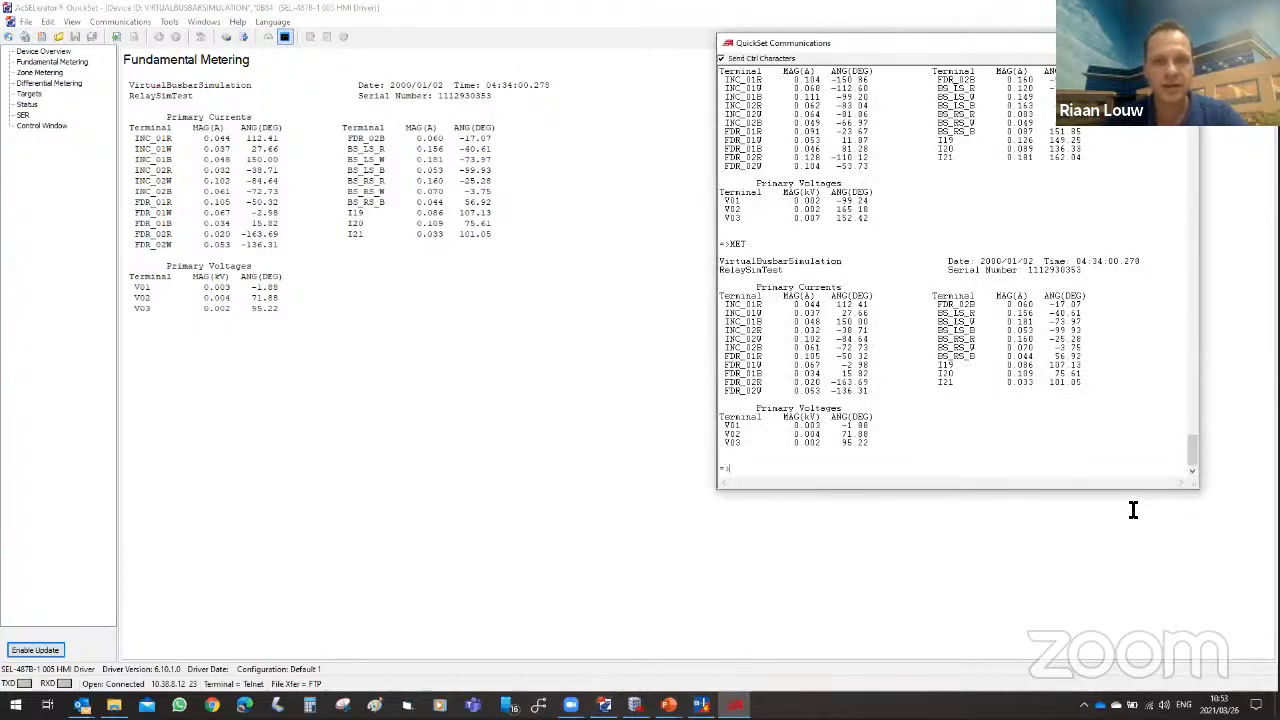
text(goo)
key(Return)
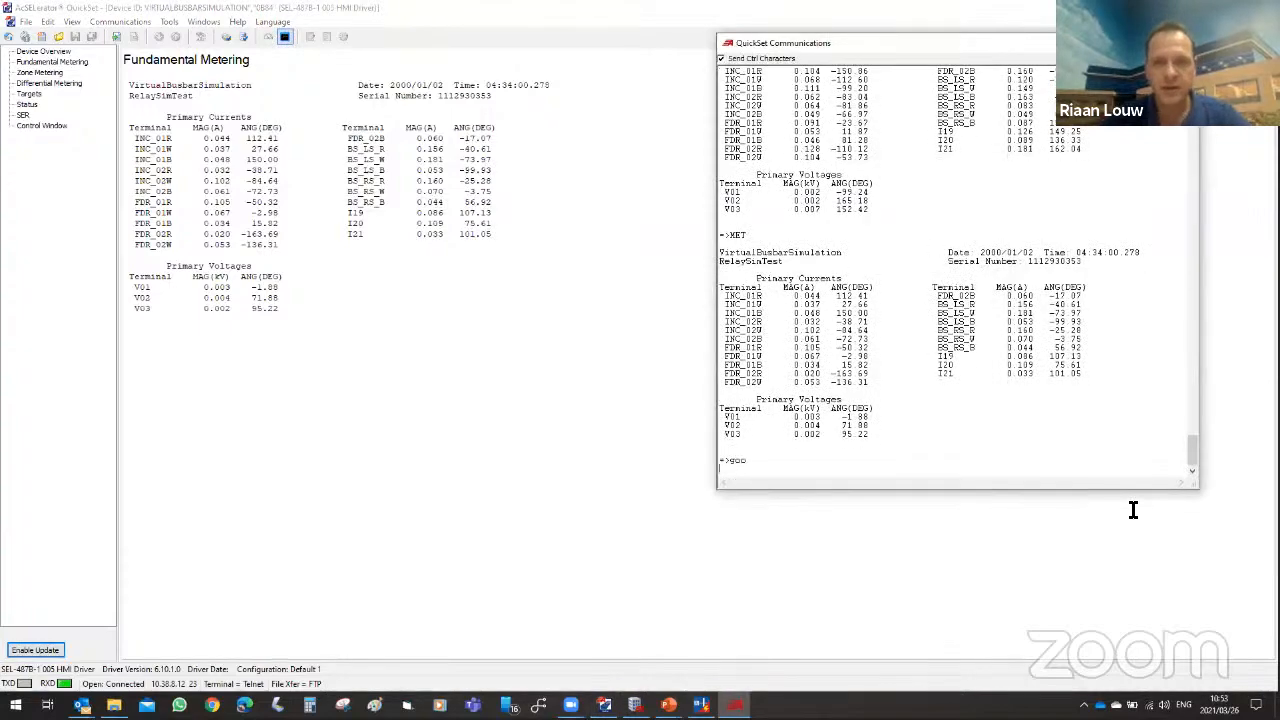
Maximize the terminal, examine the GOOSE transmit and receive data sets, and query the status again with goo.
drag(806, 47, 444, 68)
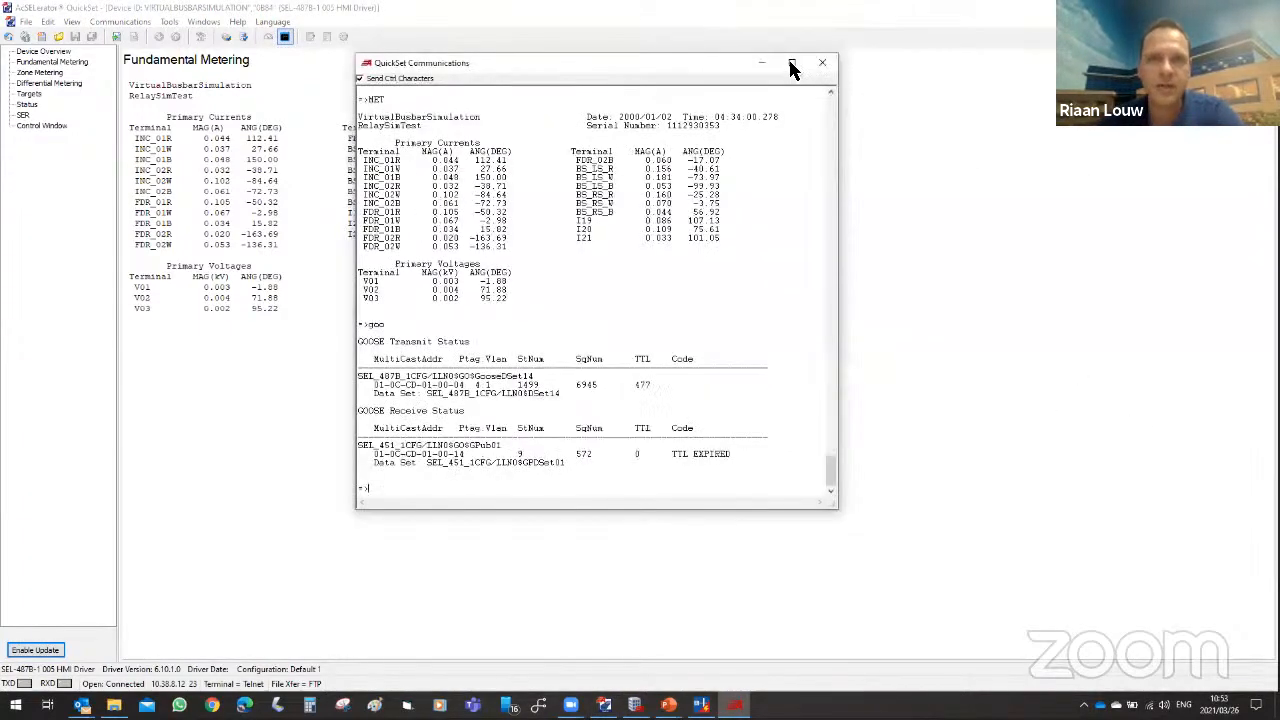
click(791, 66)
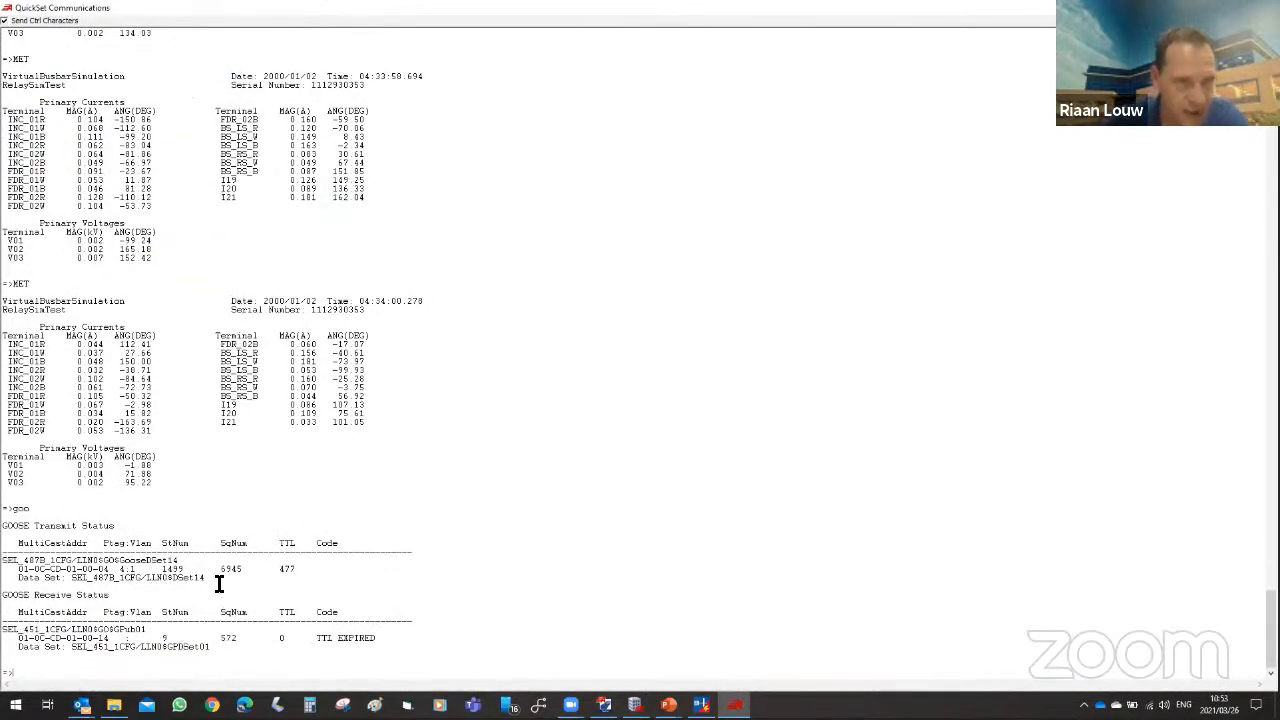
triple_click(20, 579)
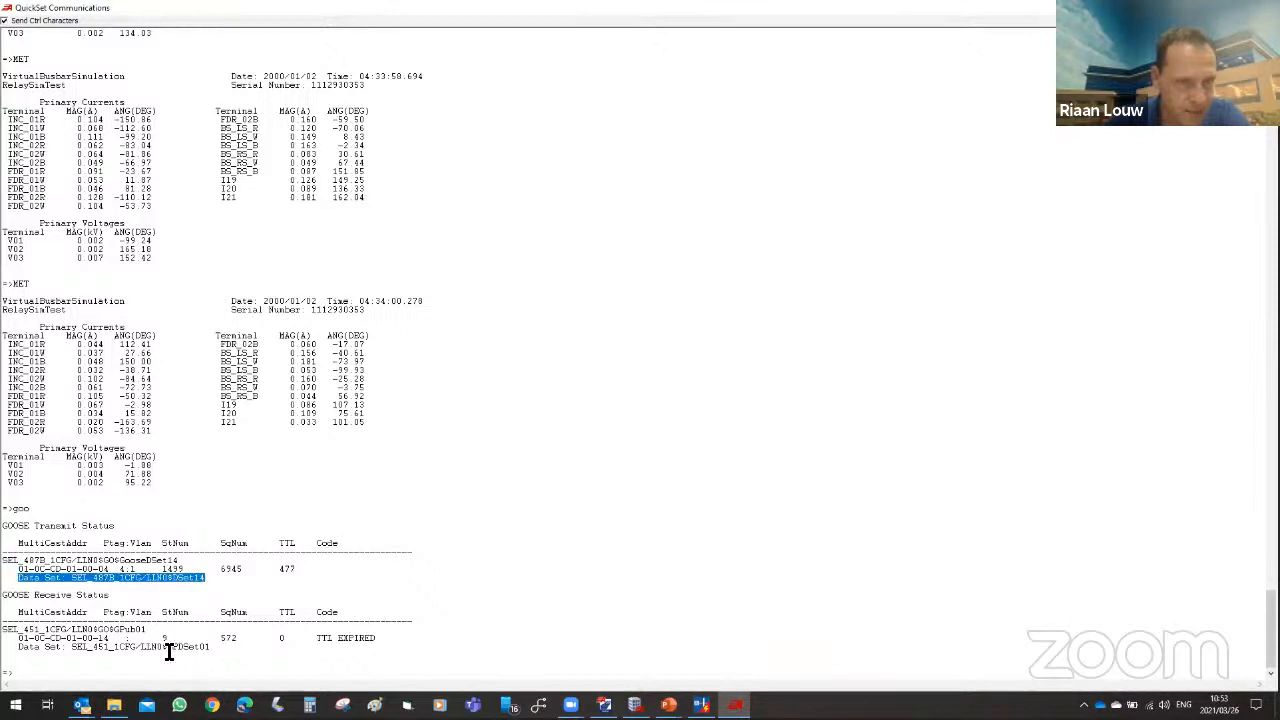
triple_click(94, 595)
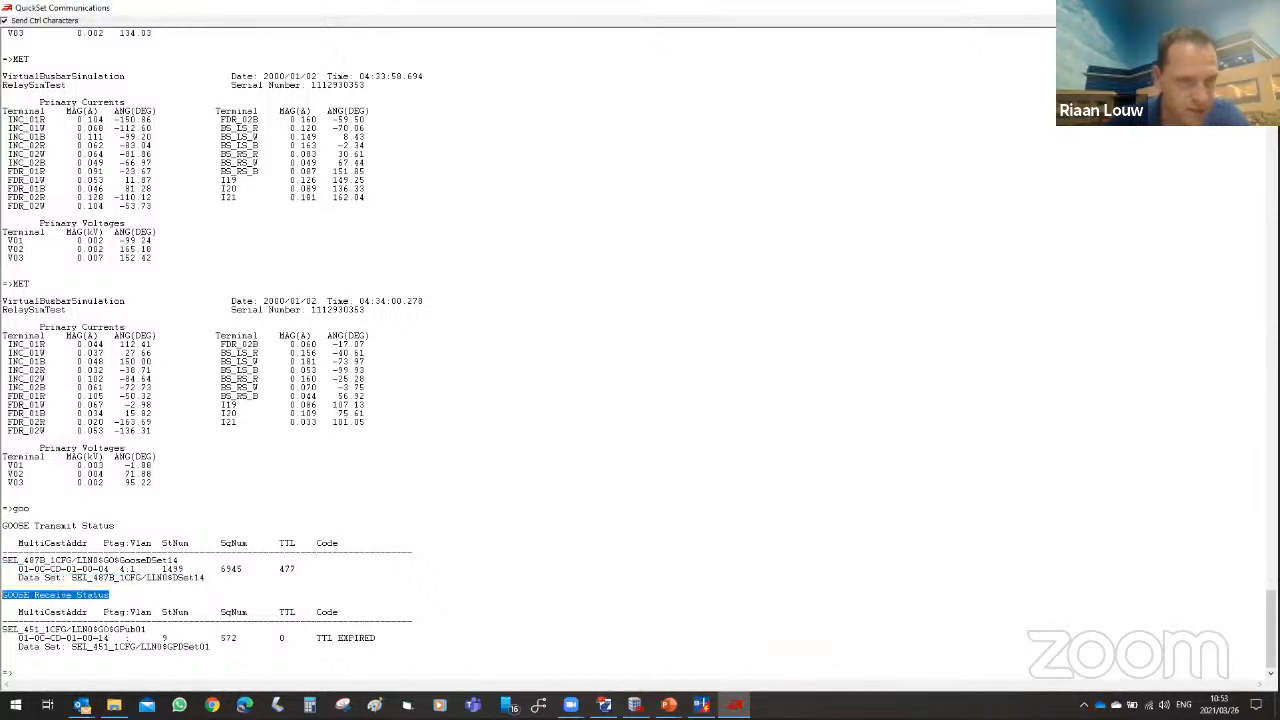
drag(201, 647, 10, 648)
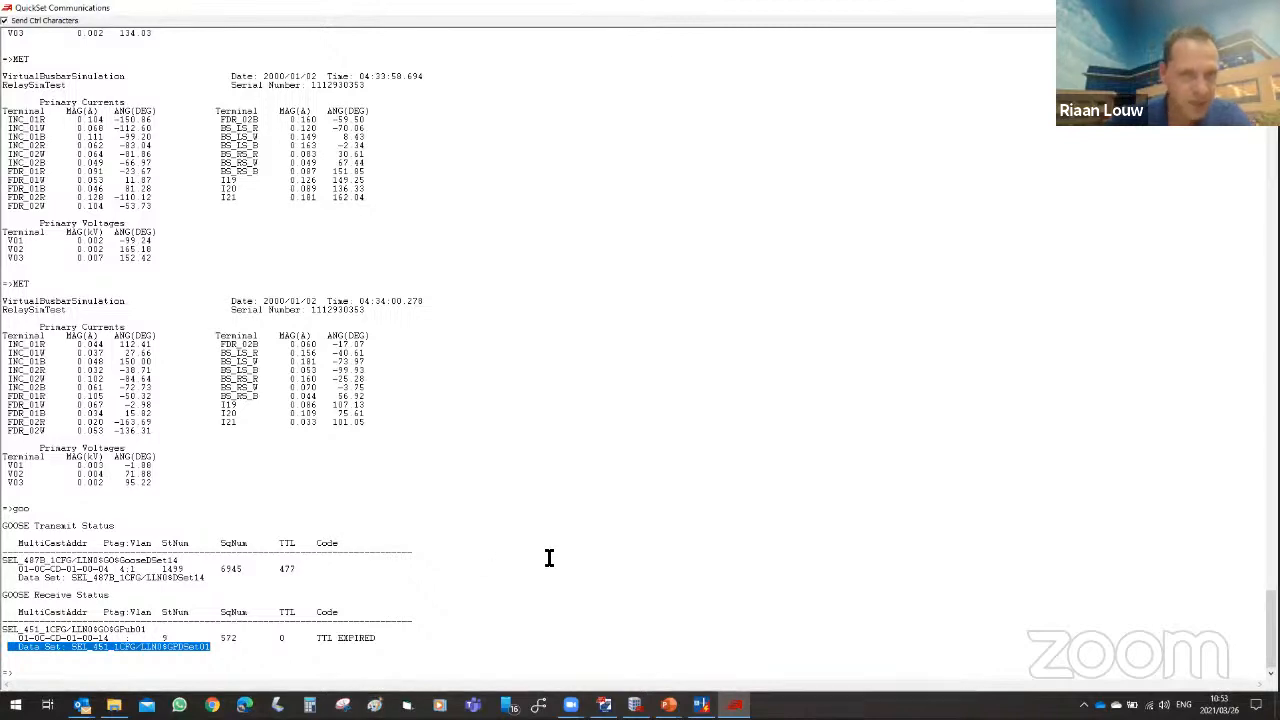
text(goo)
key(Return)
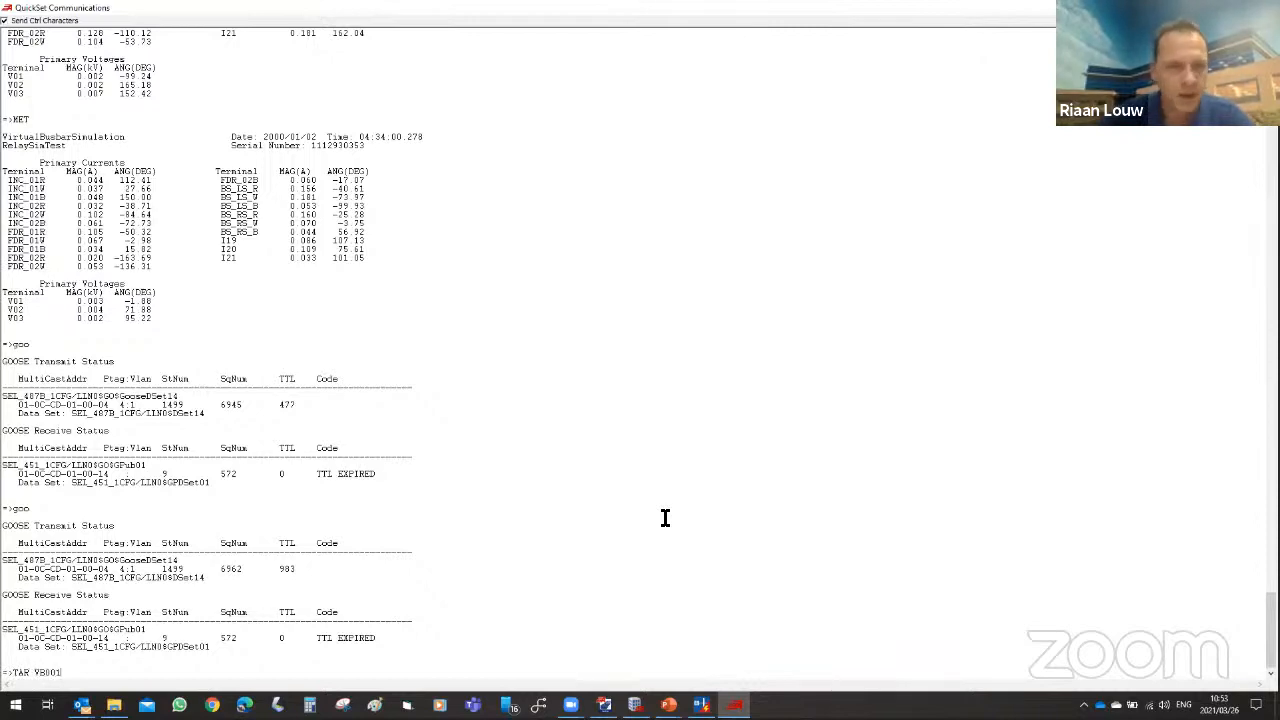
Query the relay's GOOSE virtual bits with TAR VB001 and return to RelaySimTest.
key(Return)
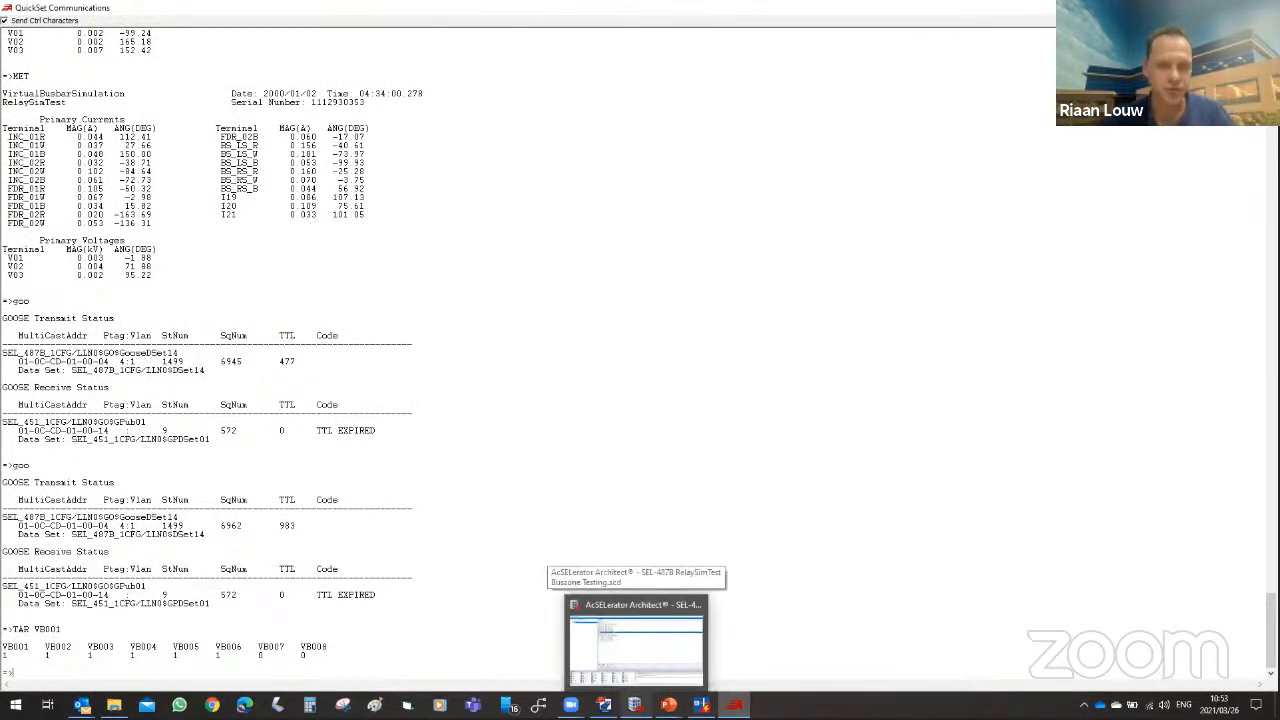
click(702, 706)
click(792, 498)
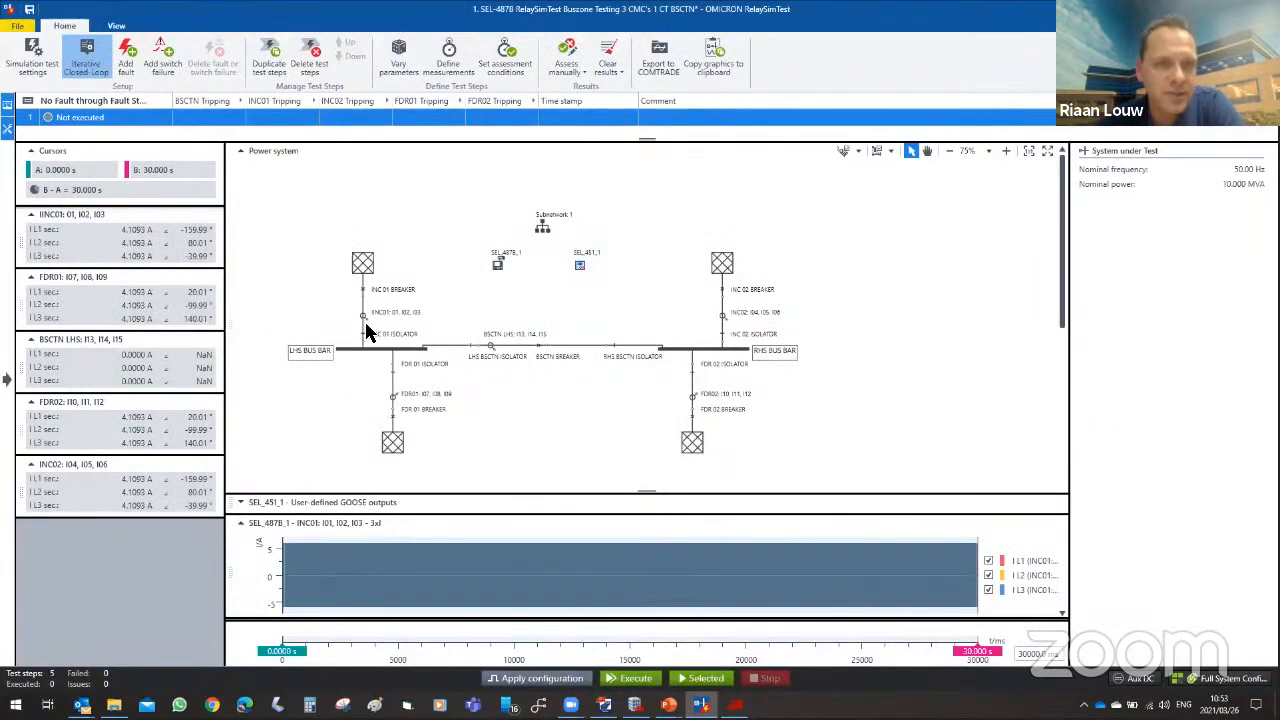
Set the INC 01 isolator's initial state to open and apply the configuration.
click(365, 334)
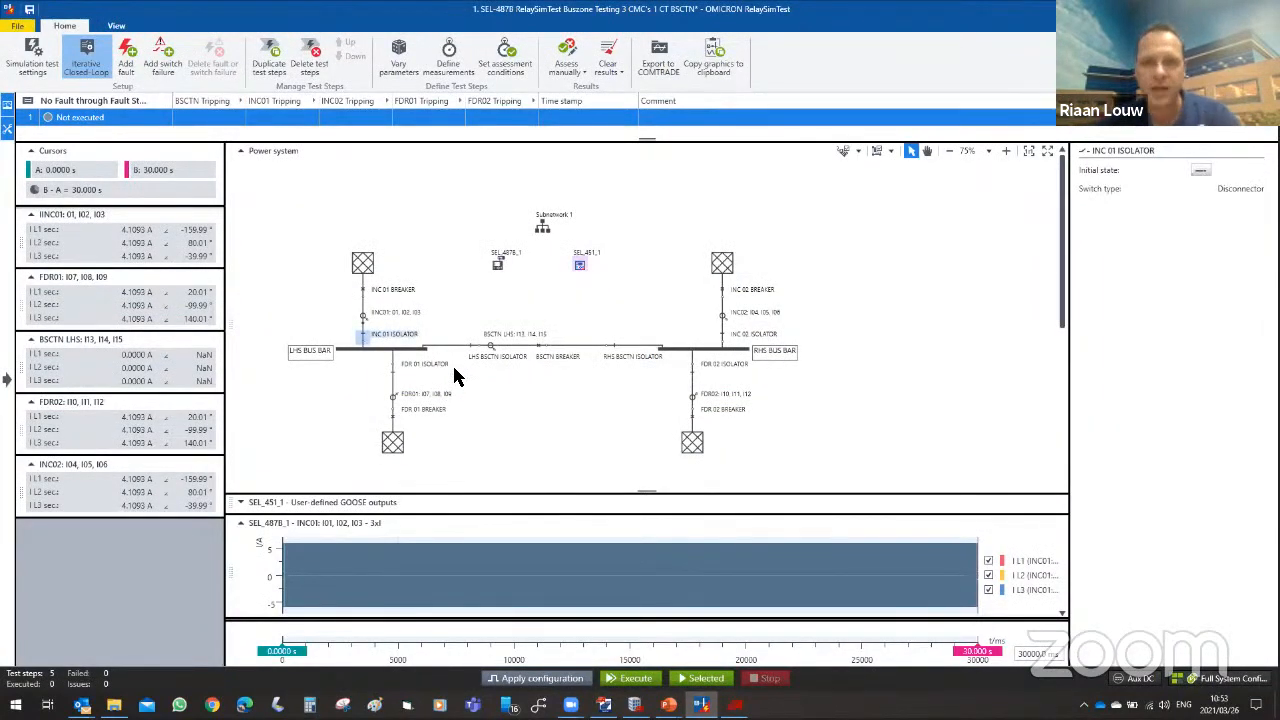
click(1195, 172)
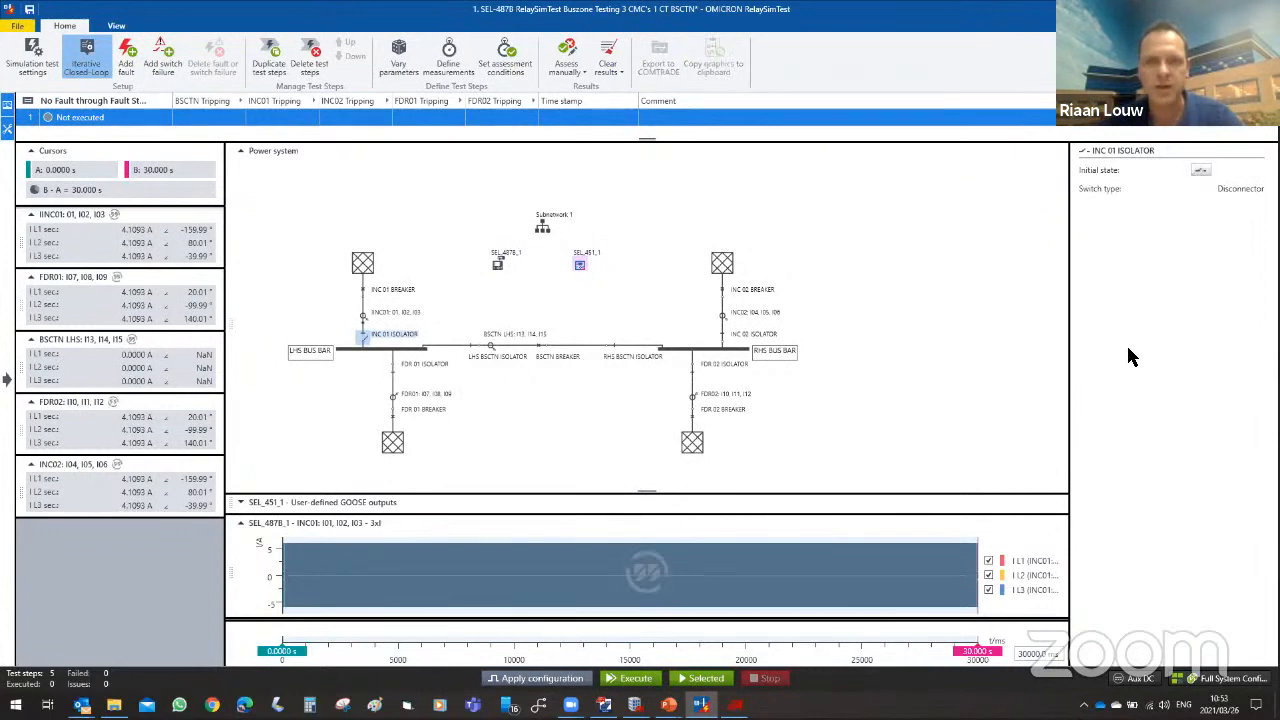
click(524, 680)
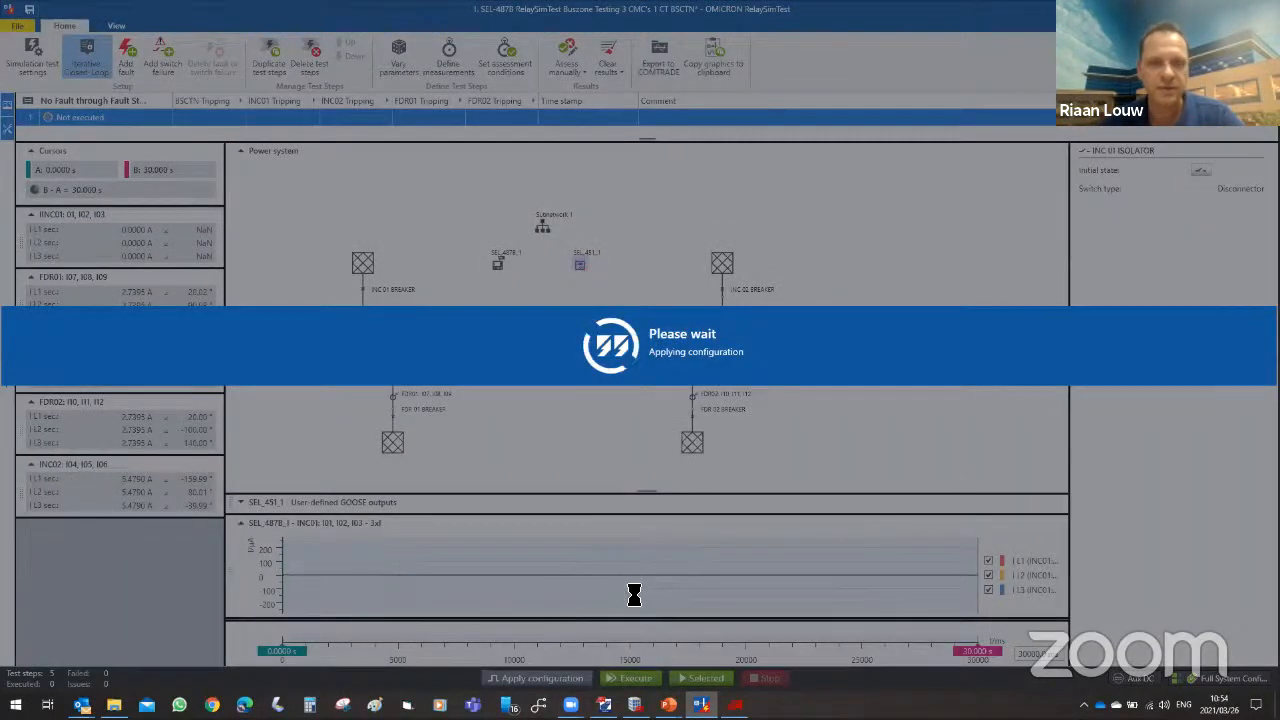
Switch to the QuickSet Communications terminal and repeat the TAR VB001 query.
mouse_move(604, 706)
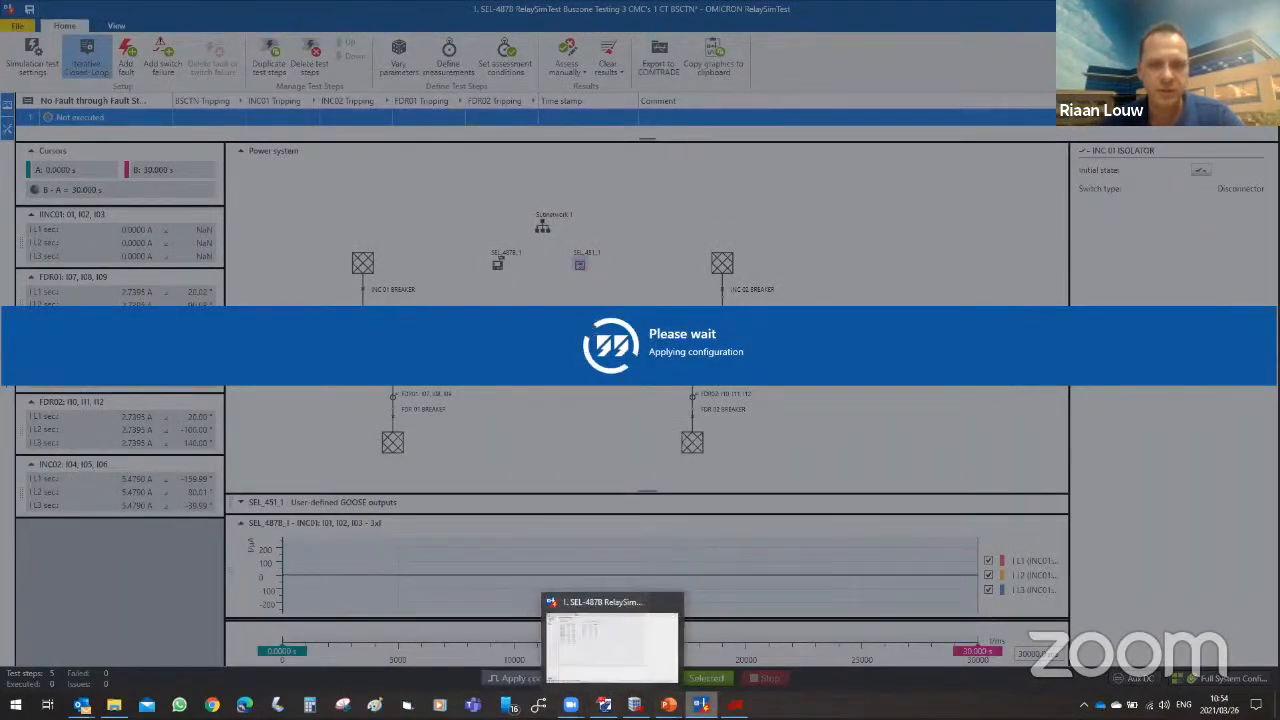
click(734, 705)
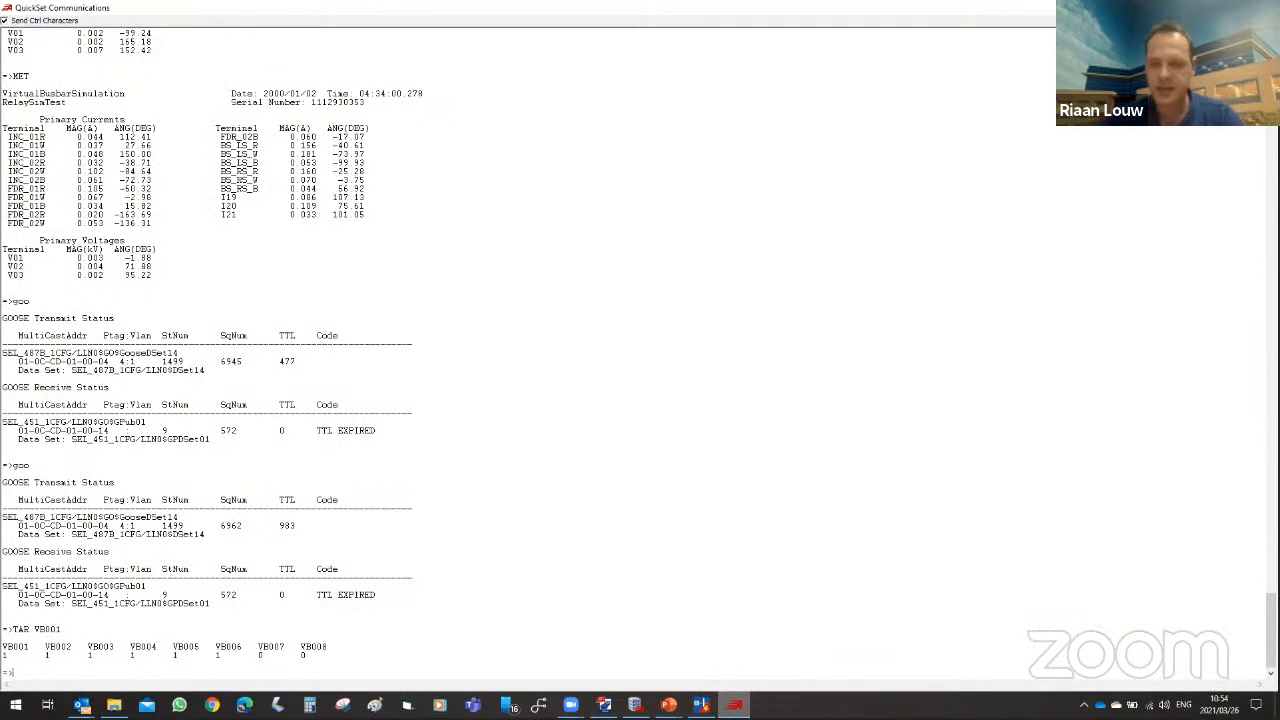
key(Up)
key(Return)
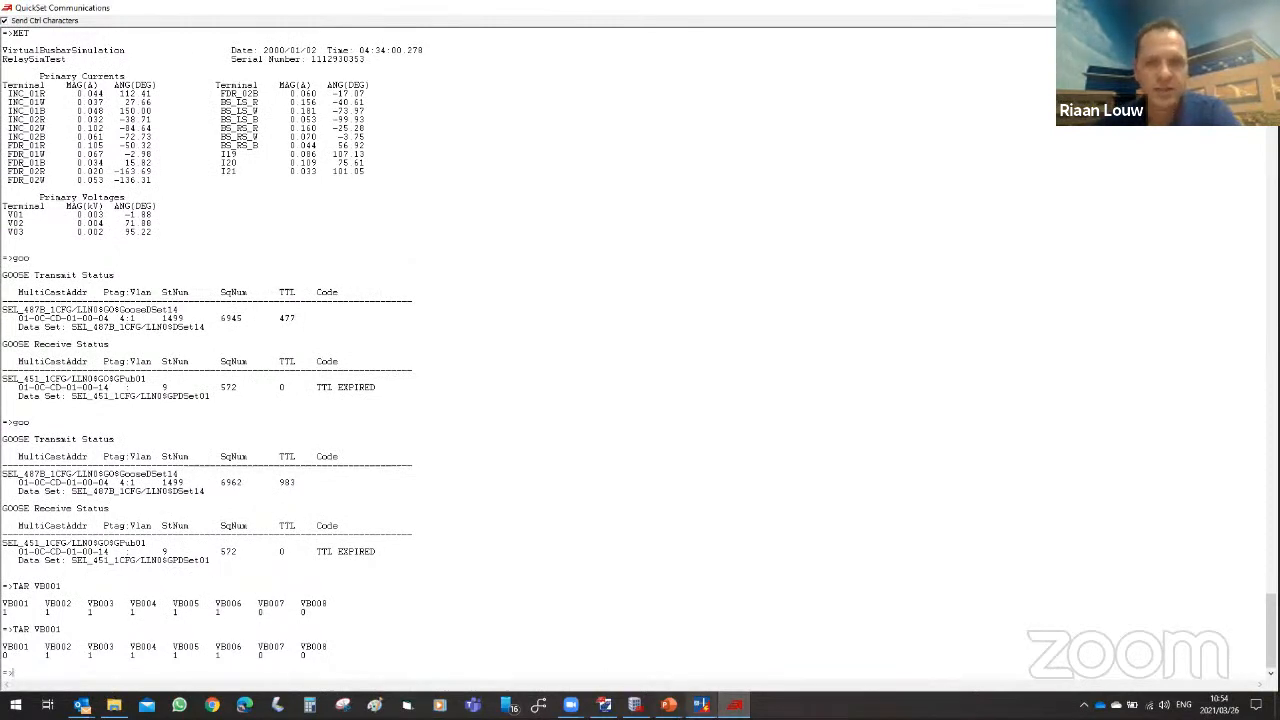
In RelaySimTest, open the FDR 01, LHS BSCTN, RHS BSCTN, FDR 02 and INC 02 isolators and apply the configuration.
click(701, 705)
click(394, 381)
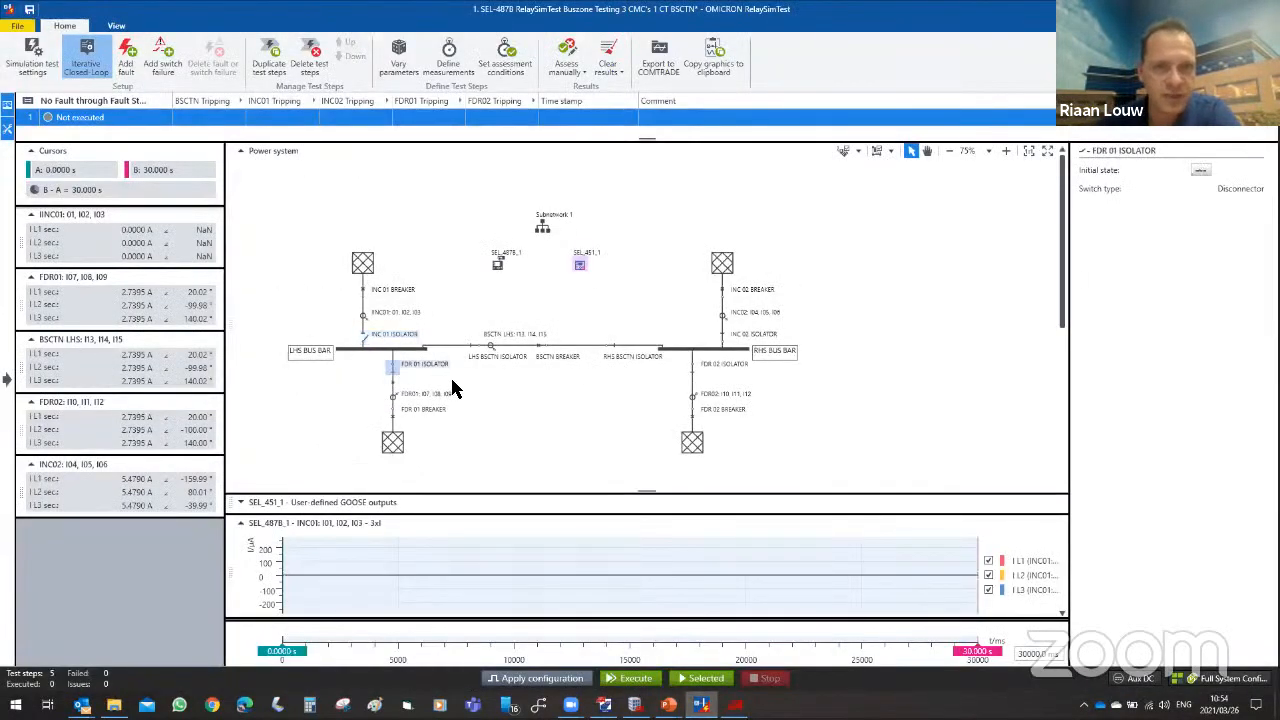
click(1203, 174)
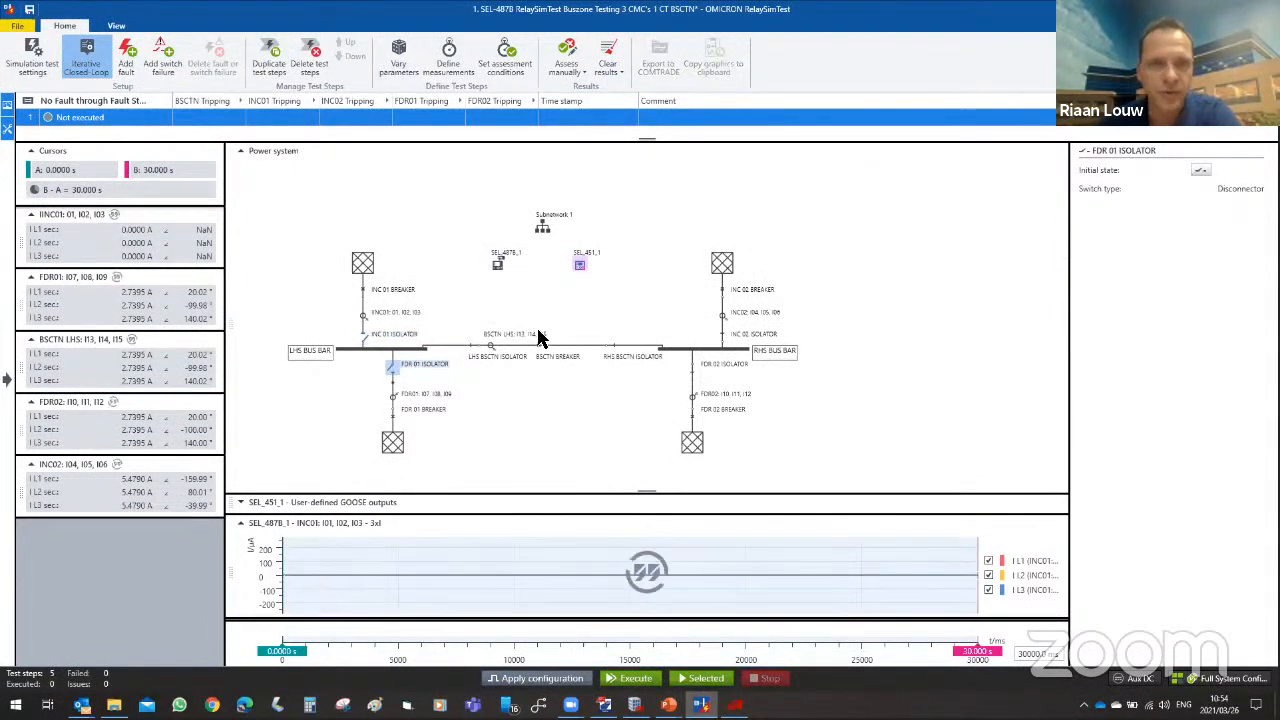
click(480, 348)
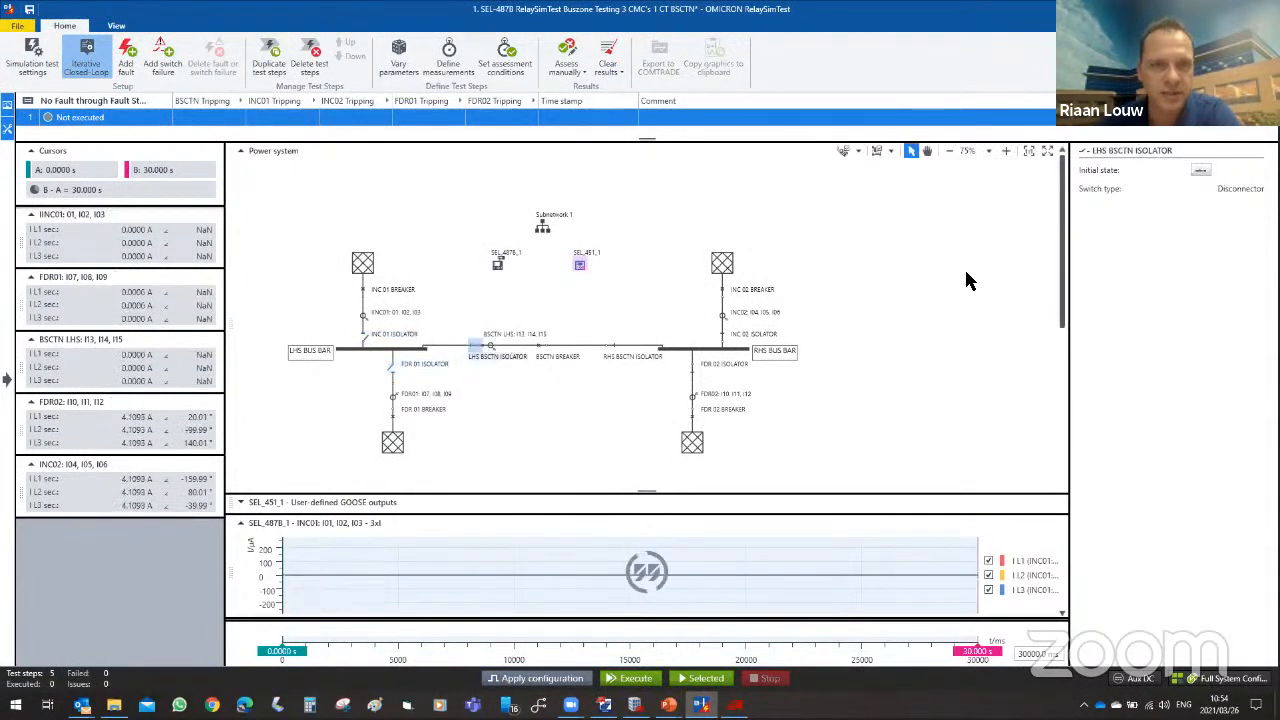
click(610, 346)
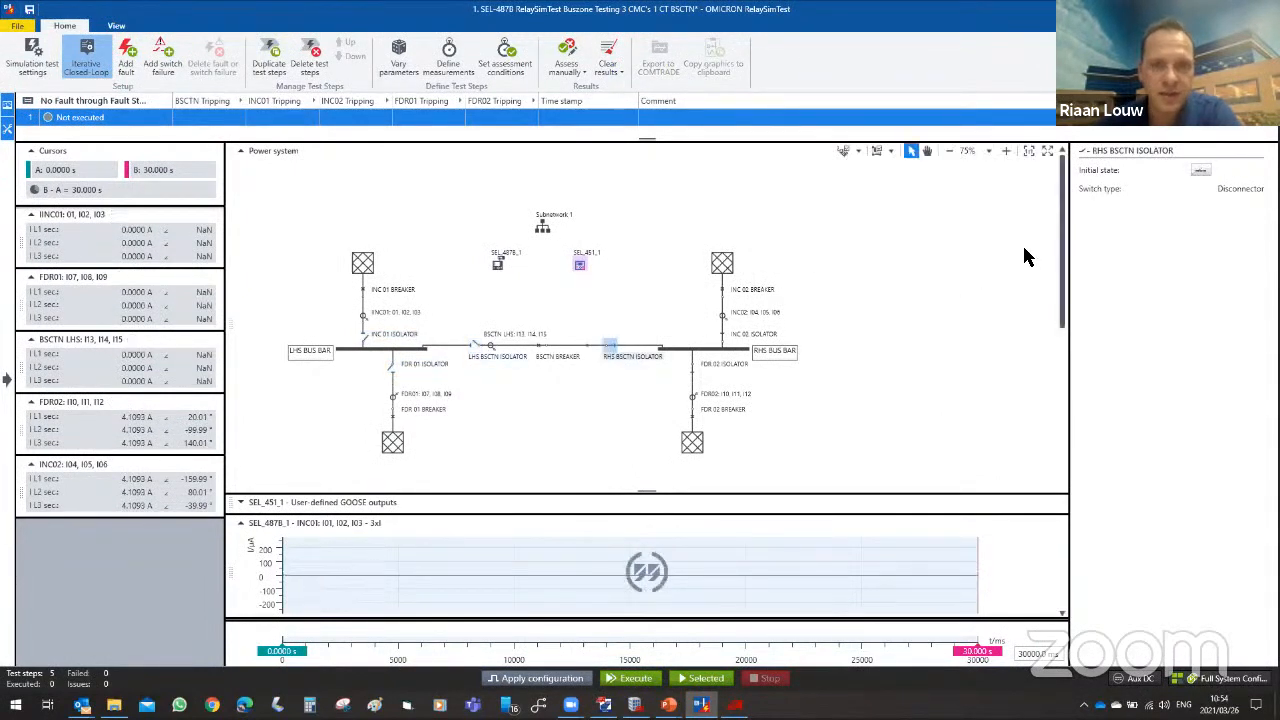
click(693, 369)
click(1196, 181)
click(726, 335)
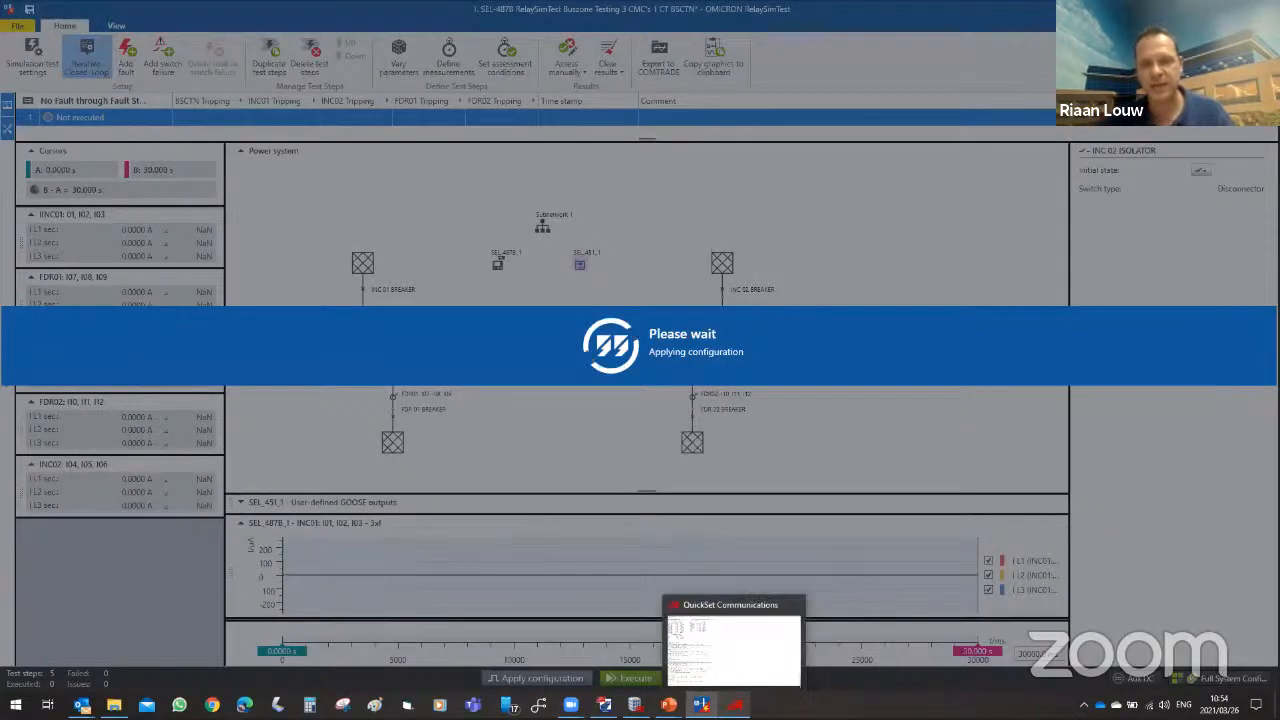
Switch to the QuickSet Communications terminal and query the virtual bits with TAR VB001 and TAR VB011.
click(735, 705)
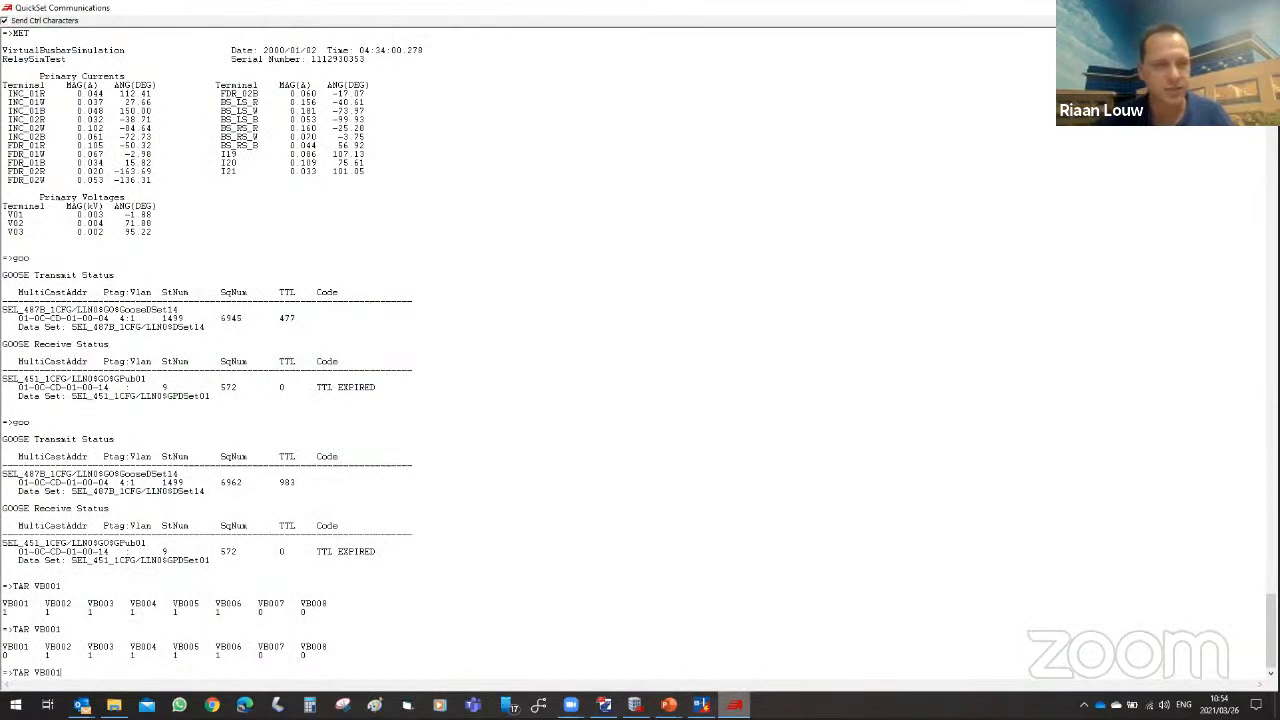
key(Return)
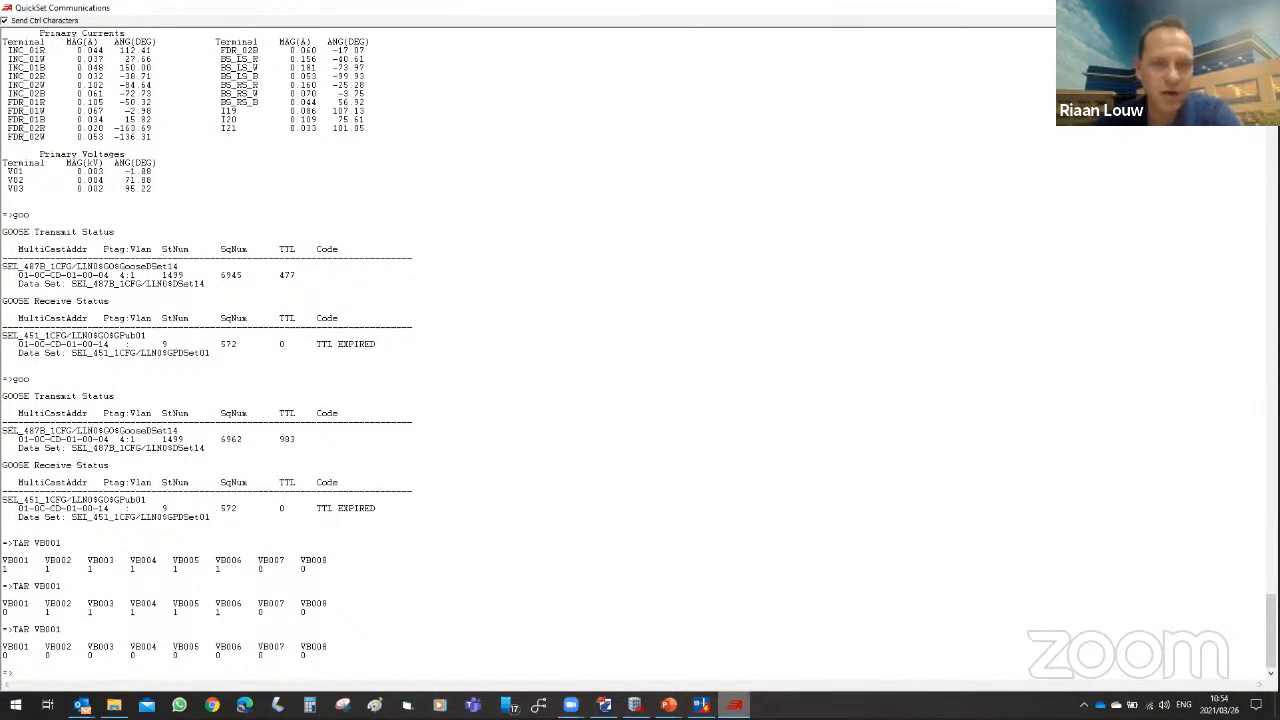
mouse_move(701, 705)
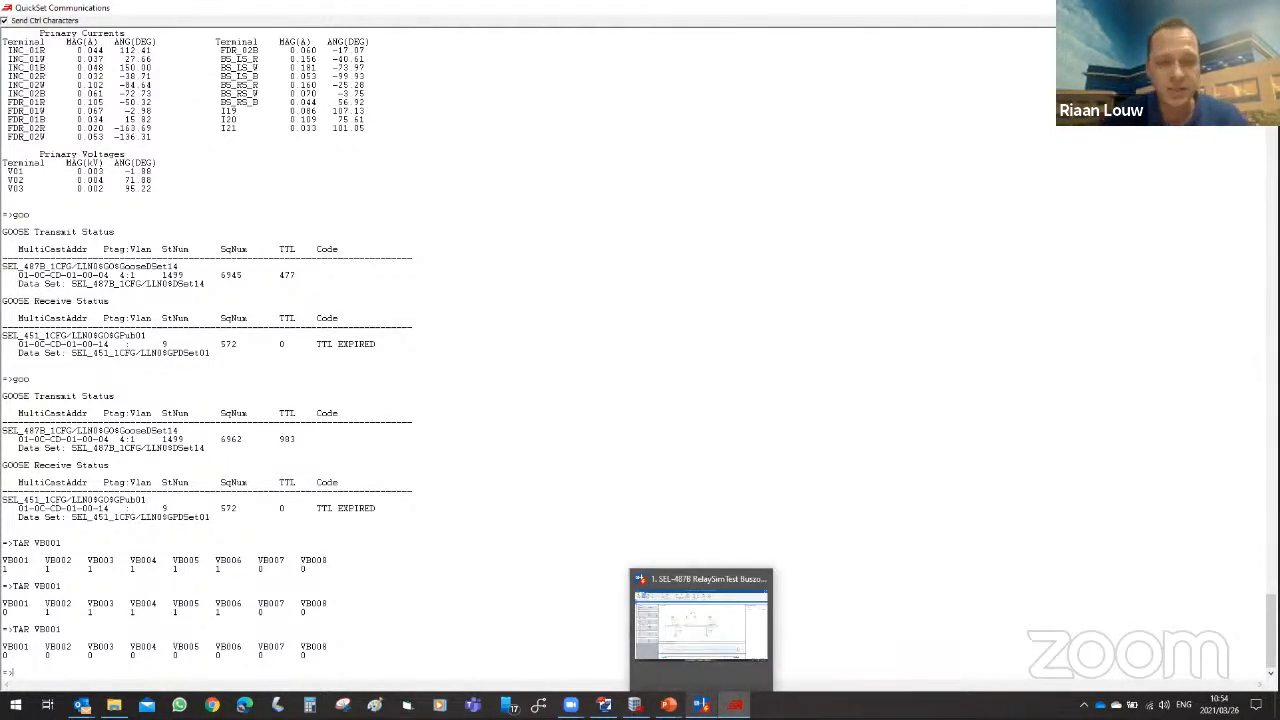
text(TAR VB)
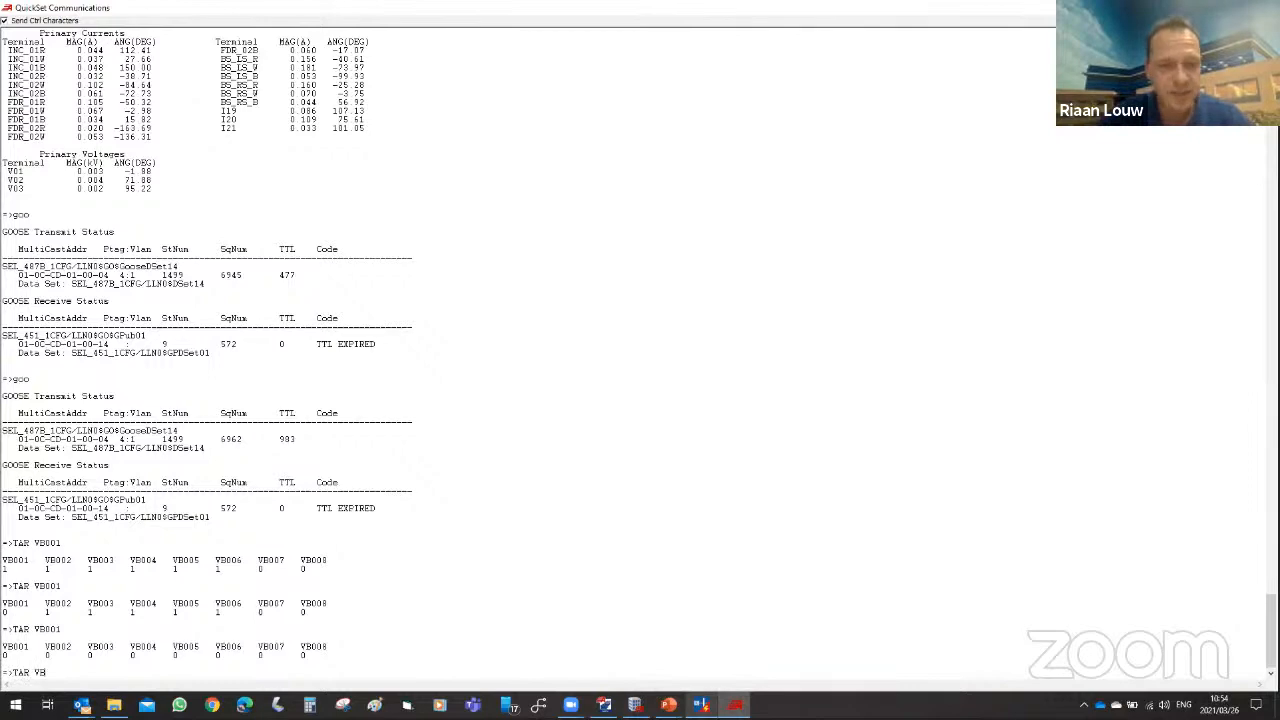
text(011)
key(Return)
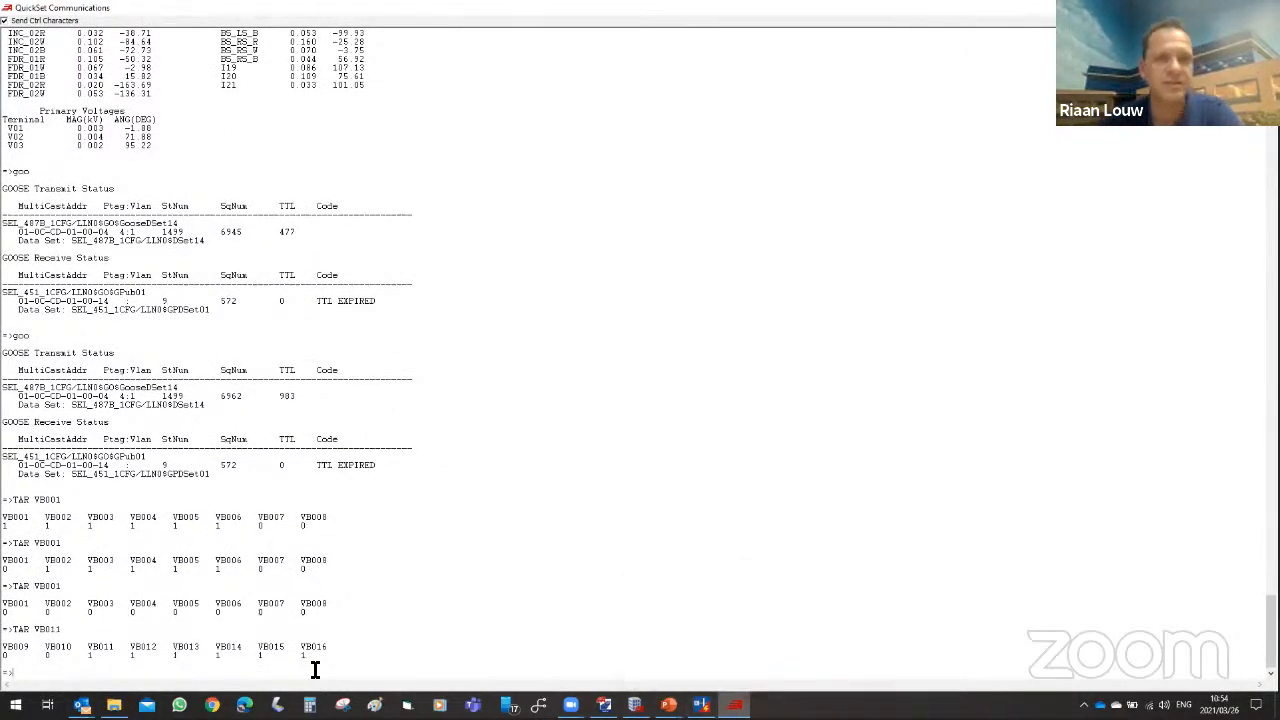
In RelaySimTest, close the INC 02, FDR 02, INC 01, FDR 01, LHS BSCTN and RHS BSCTN isolators and apply the configuration.
click(702, 705)
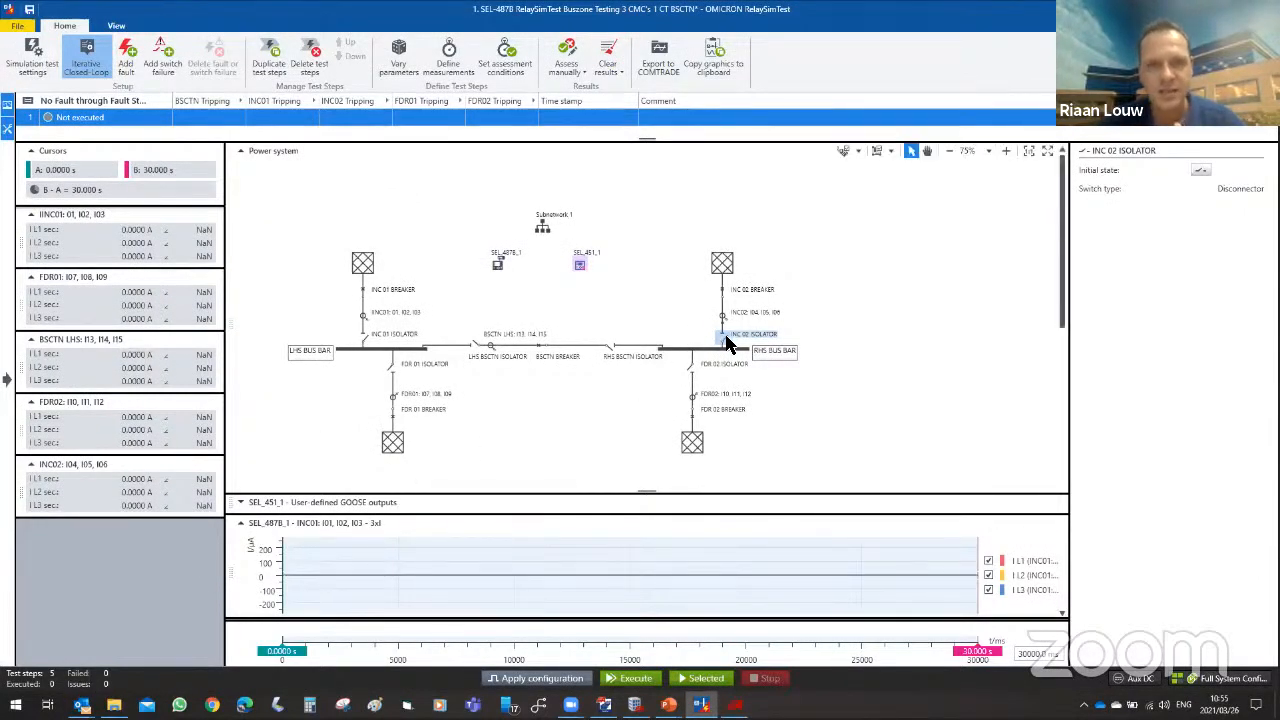
click(1200, 170)
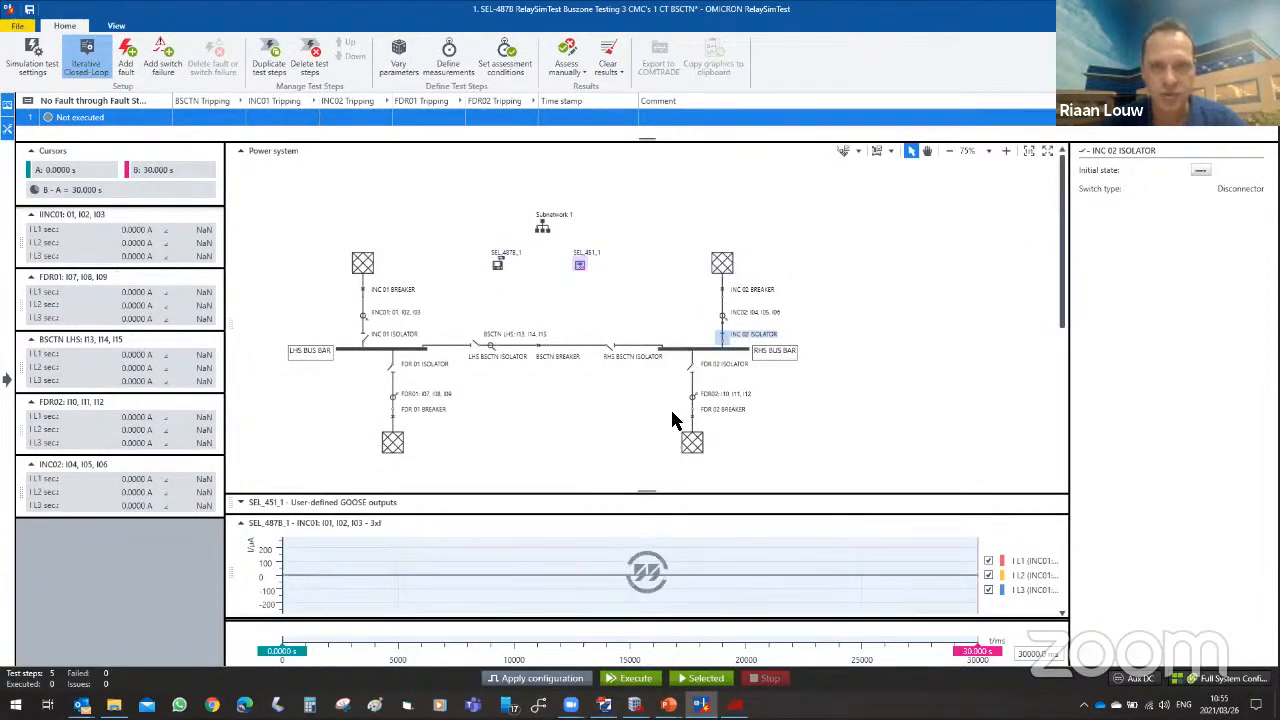
click(690, 375)
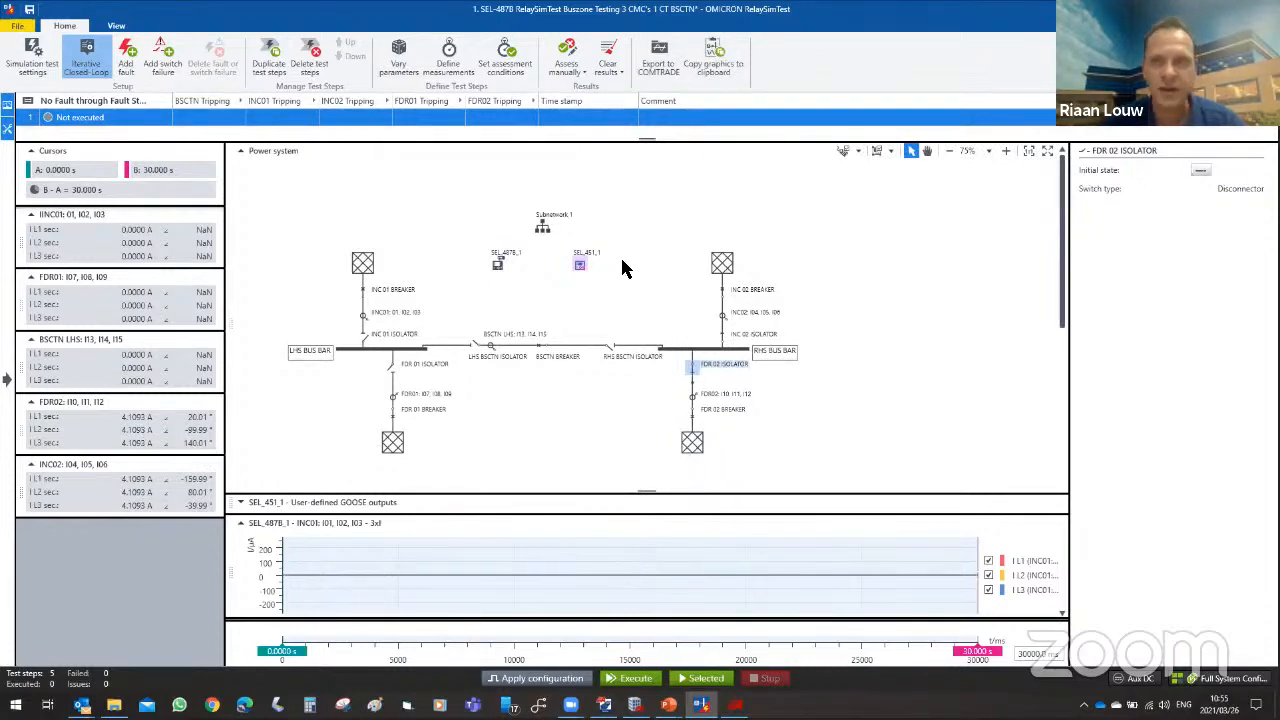
click(365, 333)
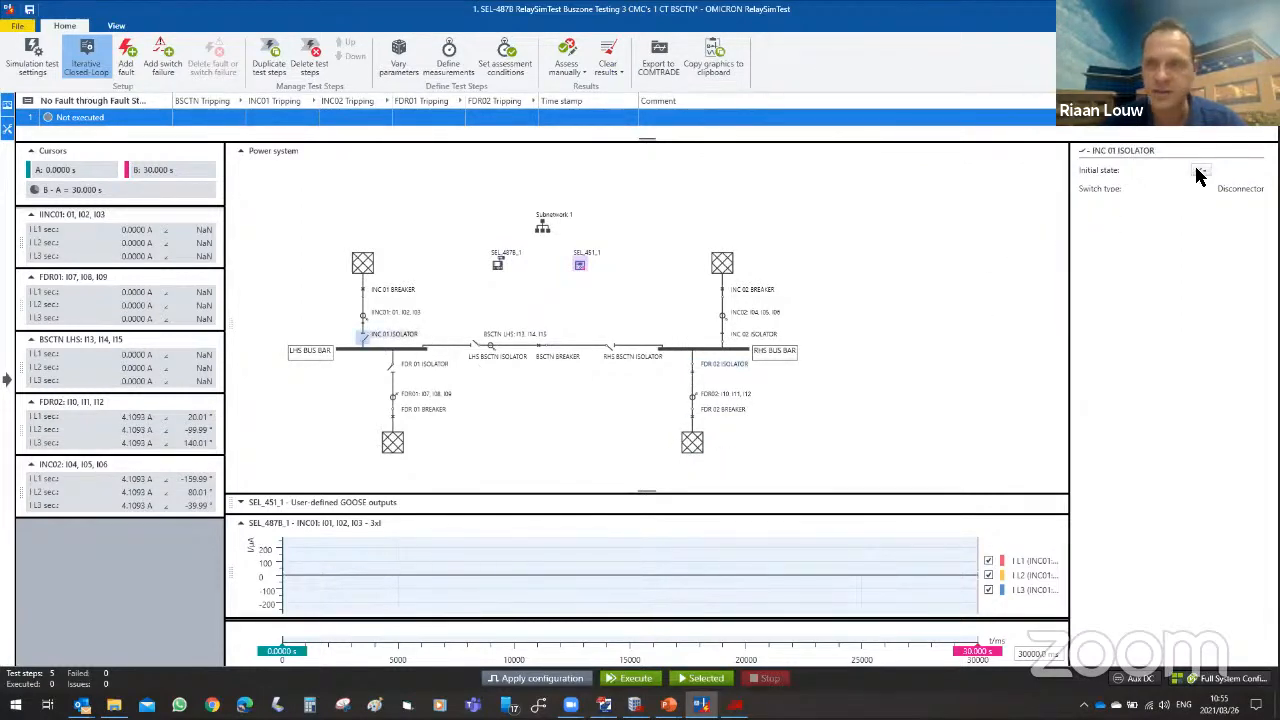
click(393, 368)
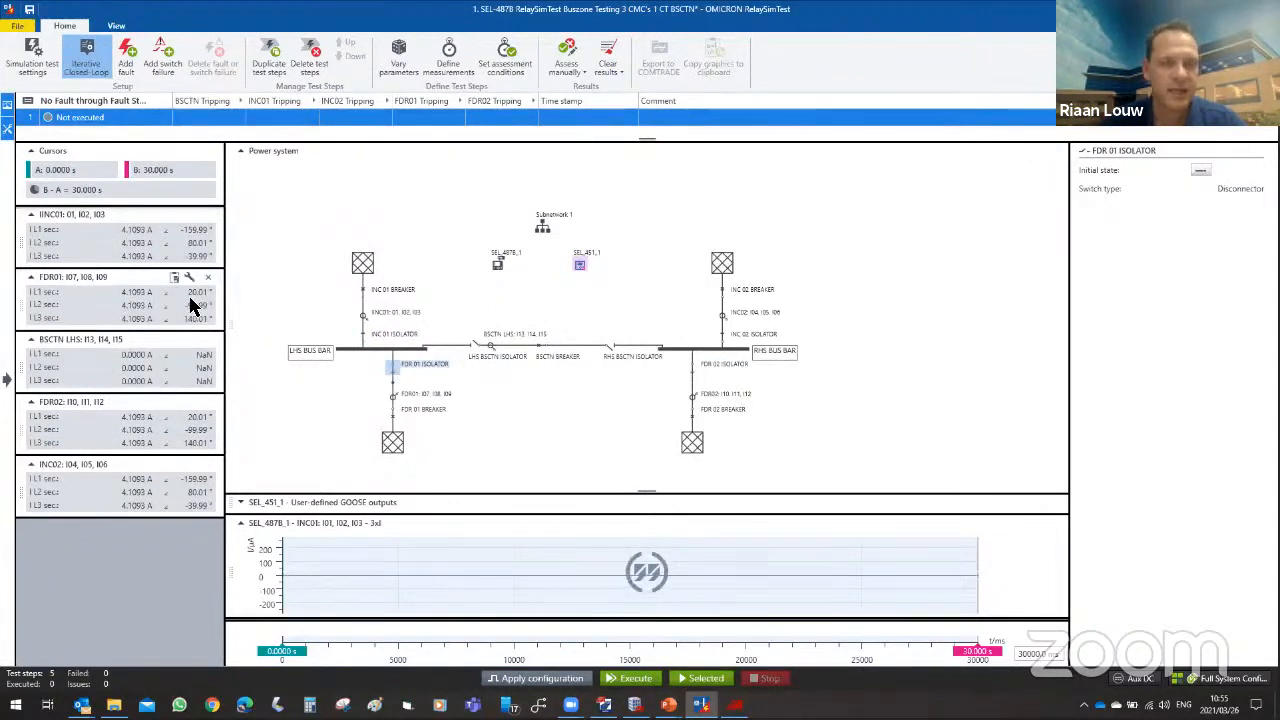
click(474, 344)
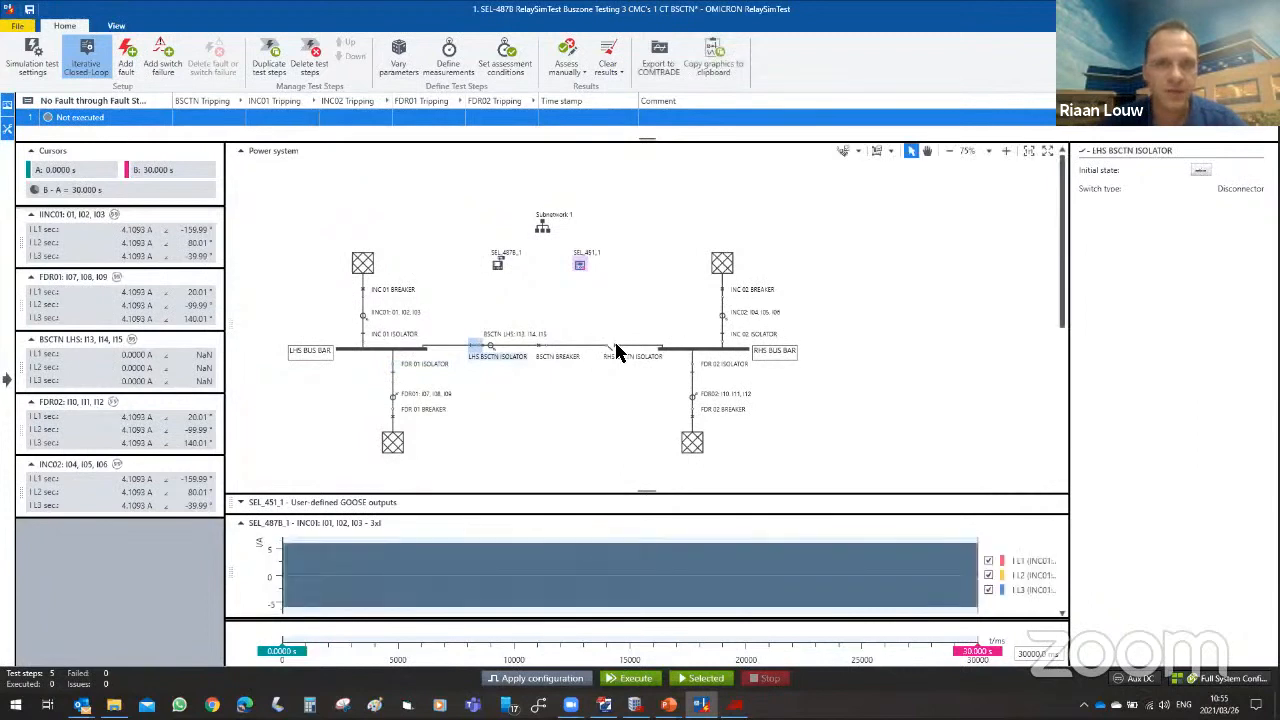
click(611, 346)
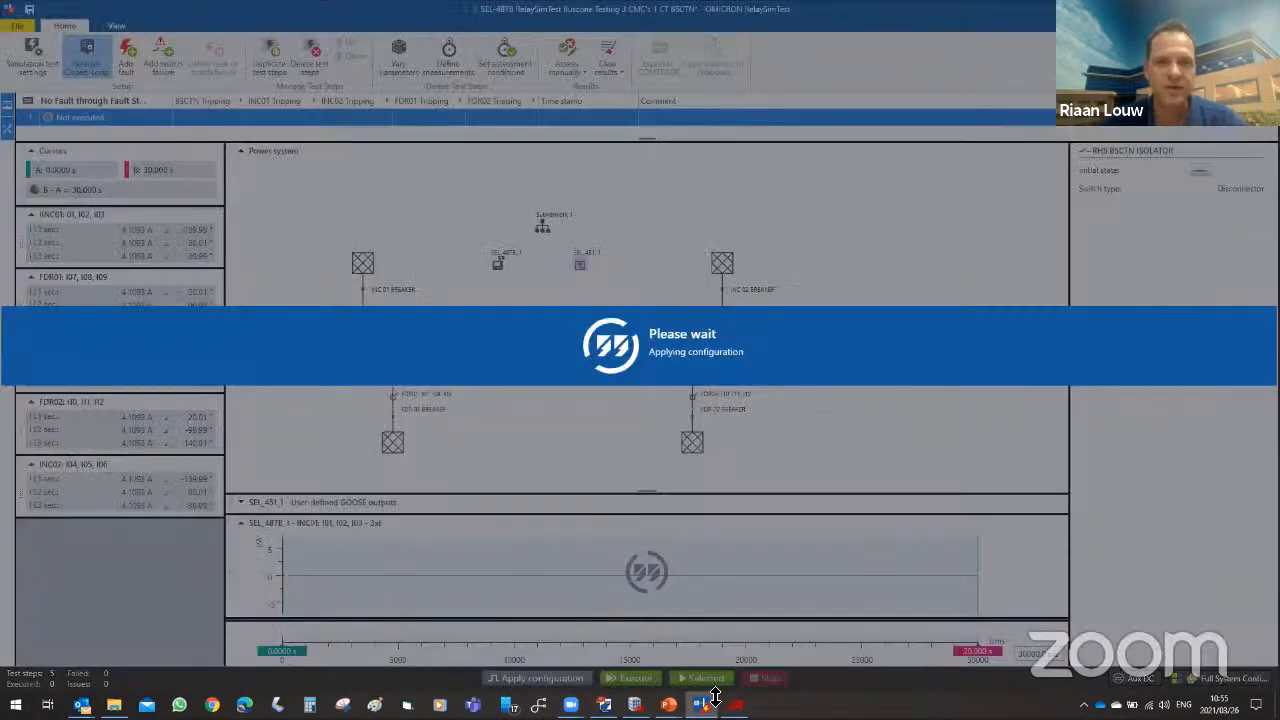
Query the virtual bits once more with TAR VB001 in the QuickSet terminal and close the terminal window.
click(734, 705)
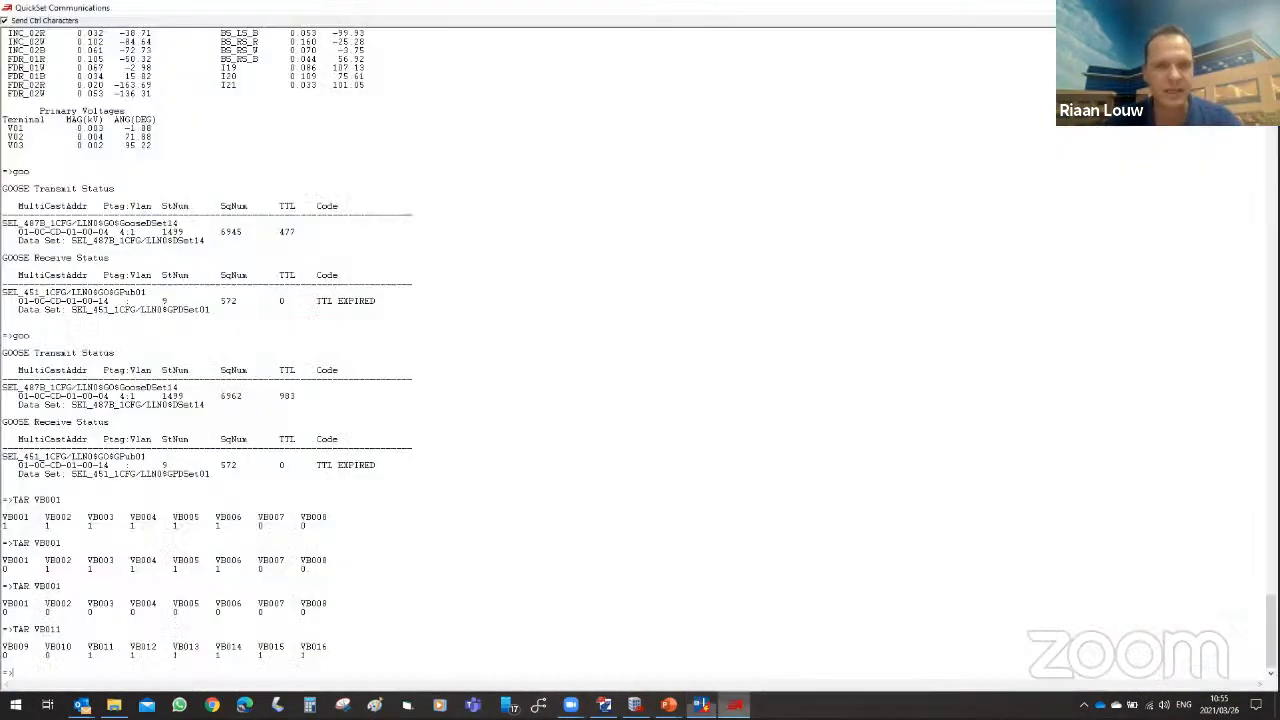
key(Return)
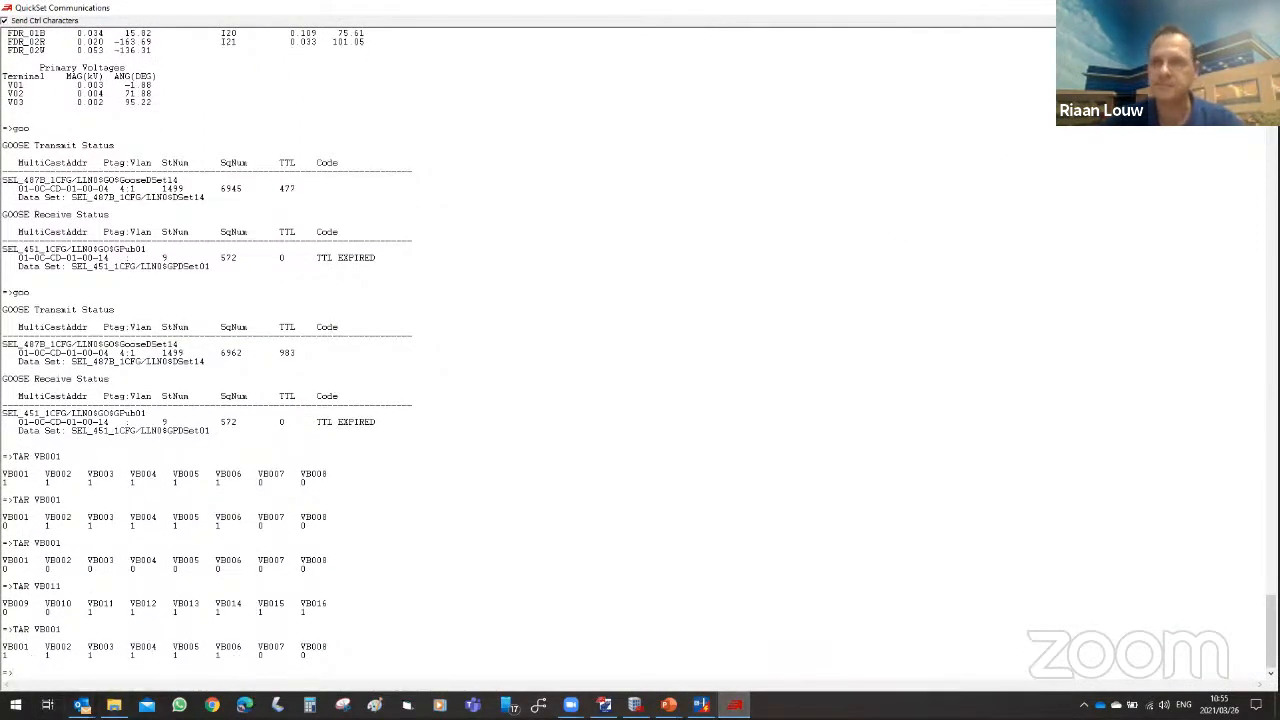
key(alt+F4)
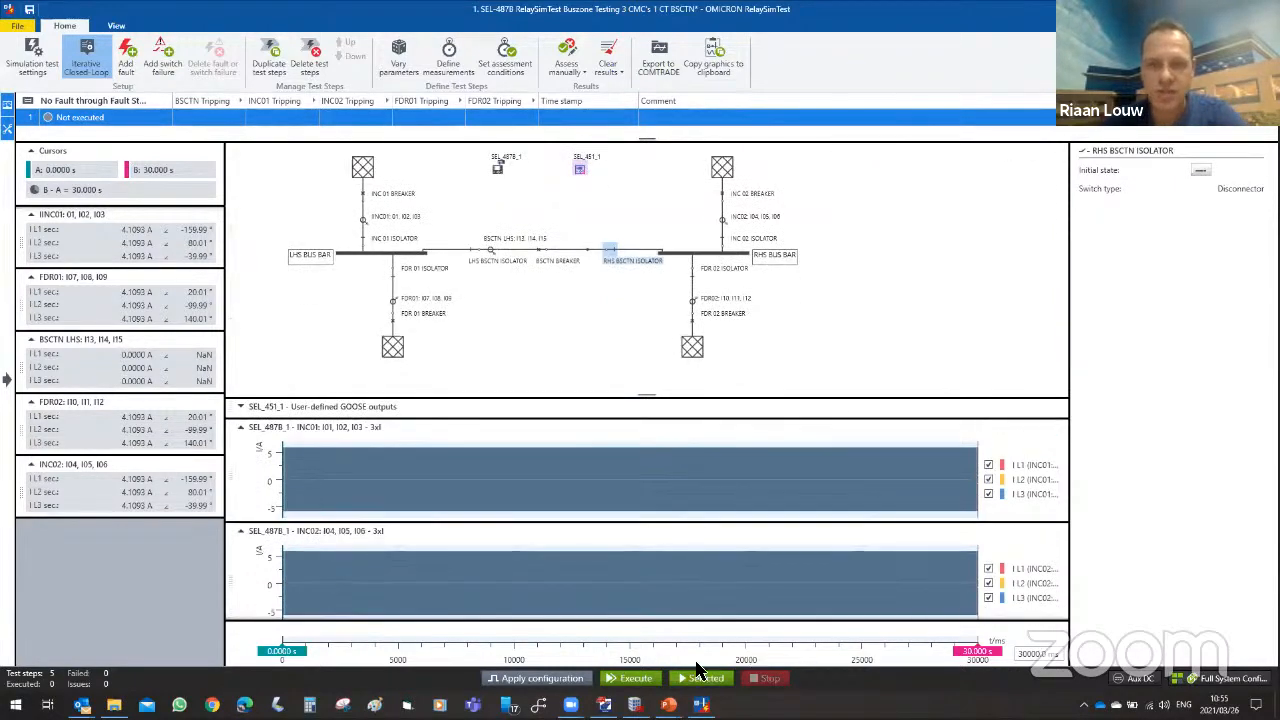
Enable live updating of Fundamental Metering in the AcSELerator QuickSet HMI and return to RelaySimTest.
click(604, 705)
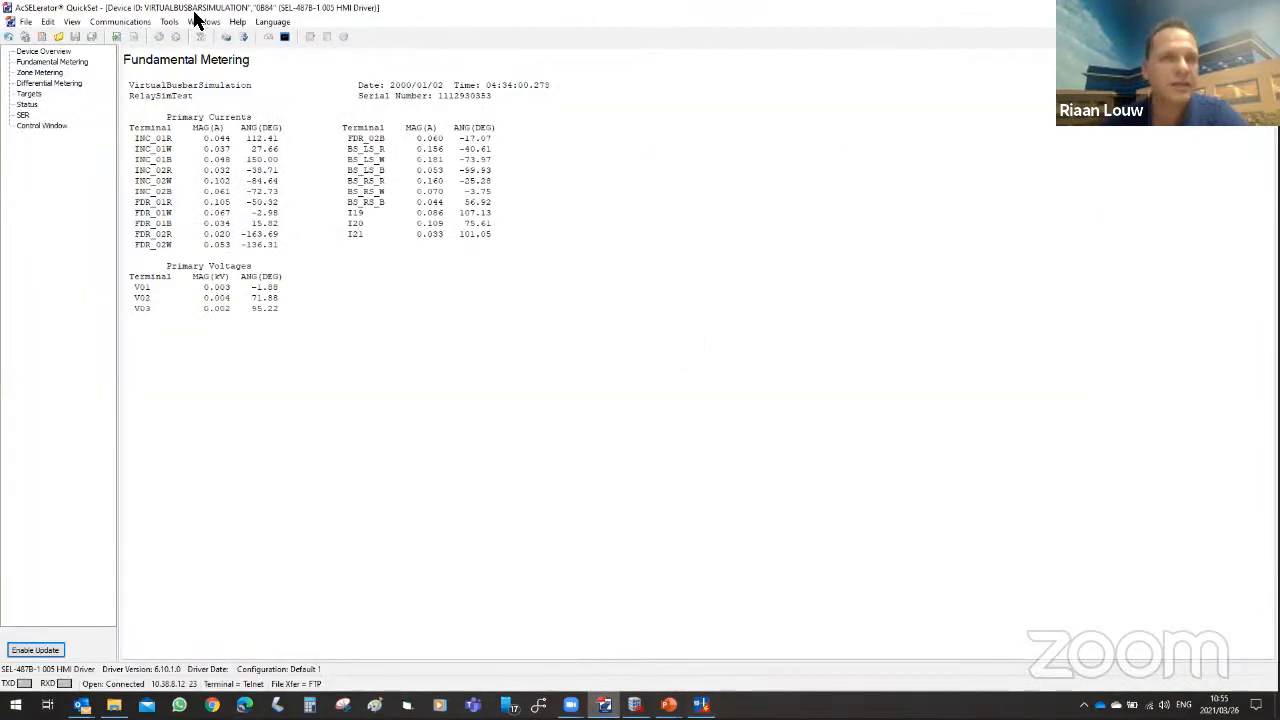
click(27, 651)
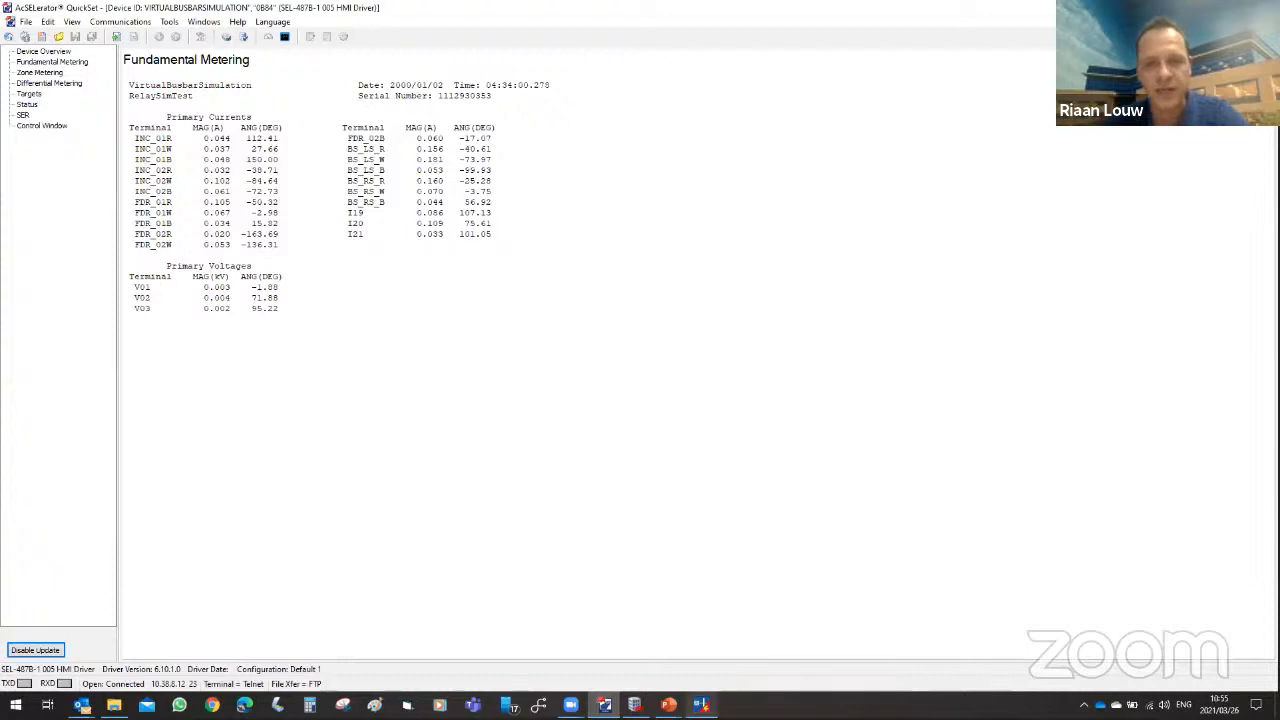
key(alt+Tab)
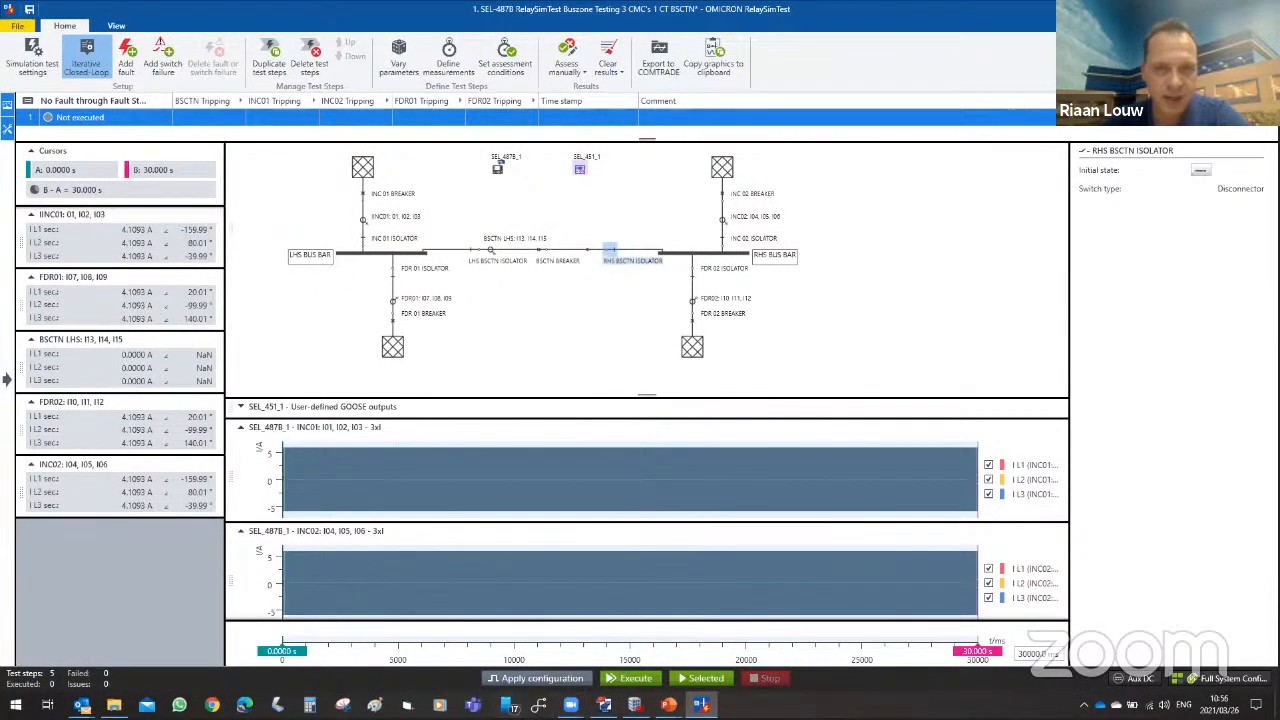
Apply the configuration, execute the no-fault test case and check the injected currents in QuickSet's Fundamental Metering.
click(514, 679)
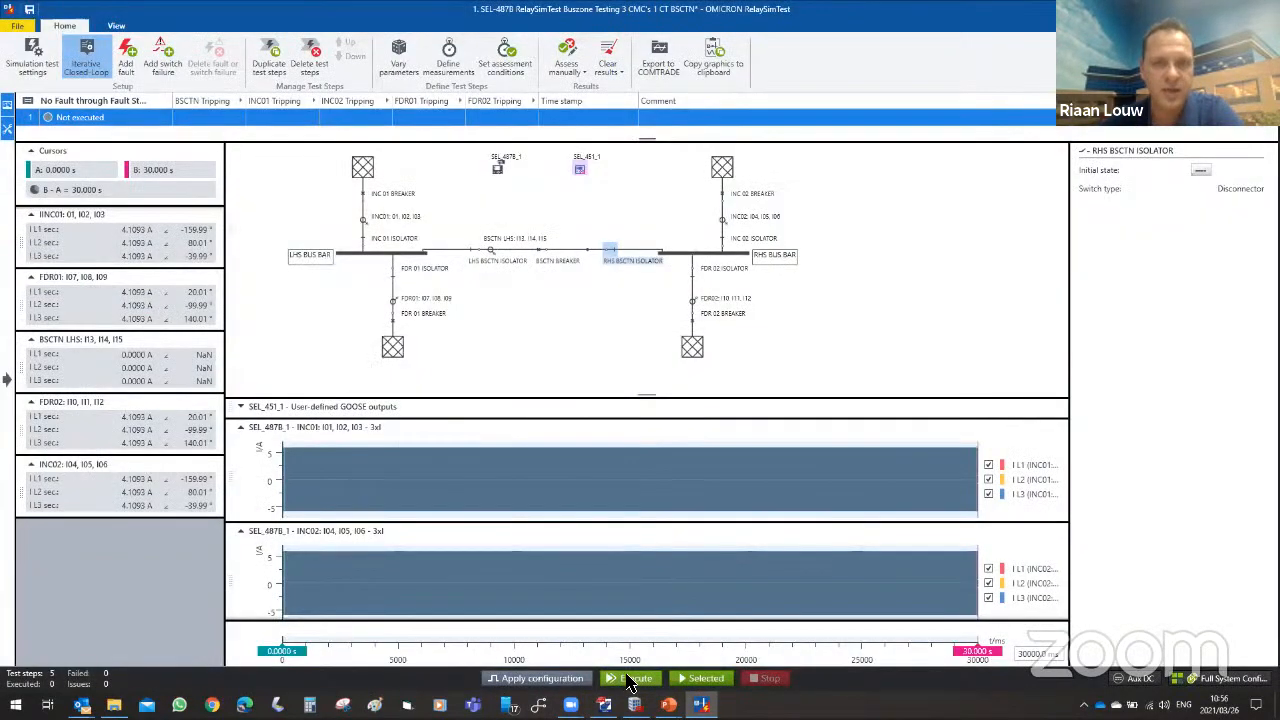
click(632, 679)
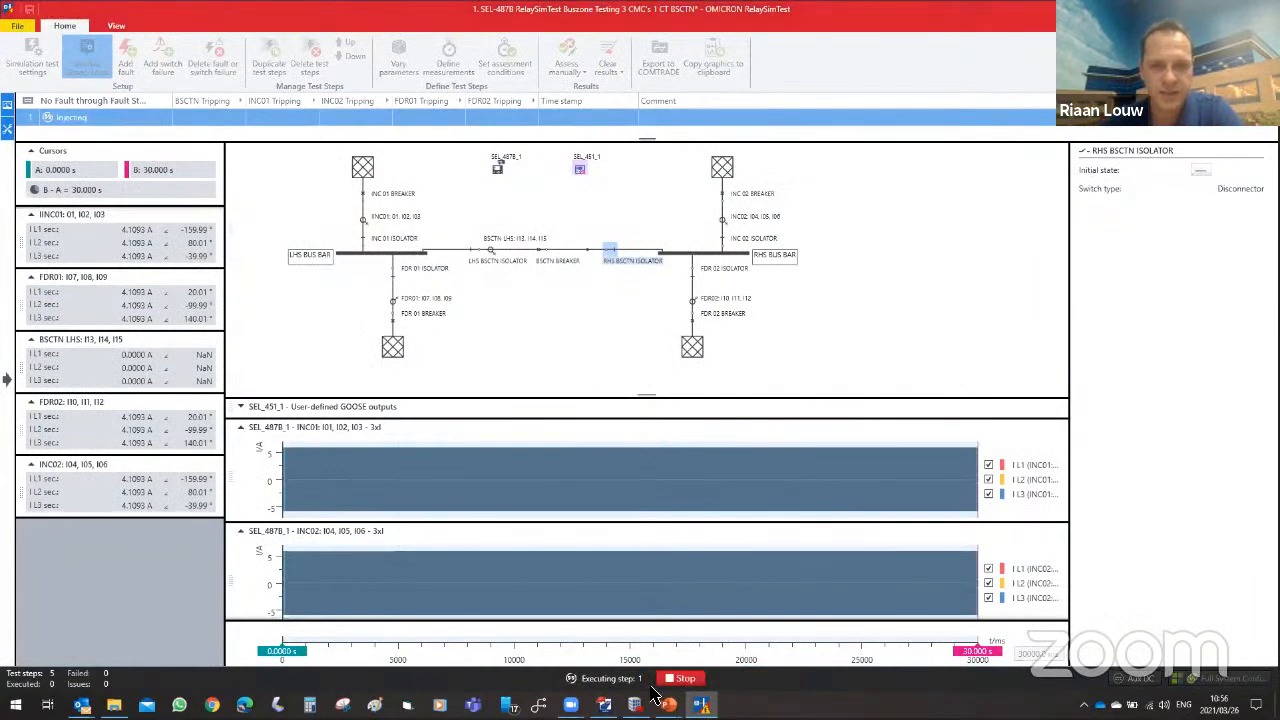
click(604, 705)
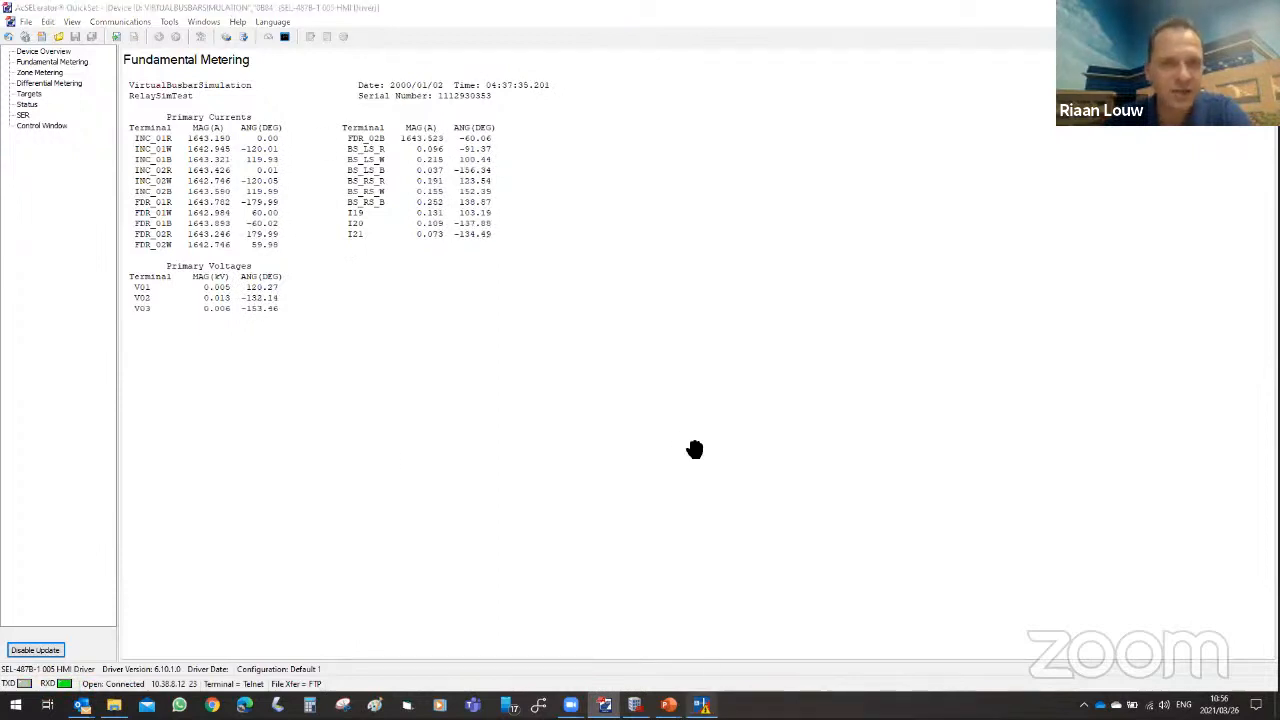
click(702, 705)
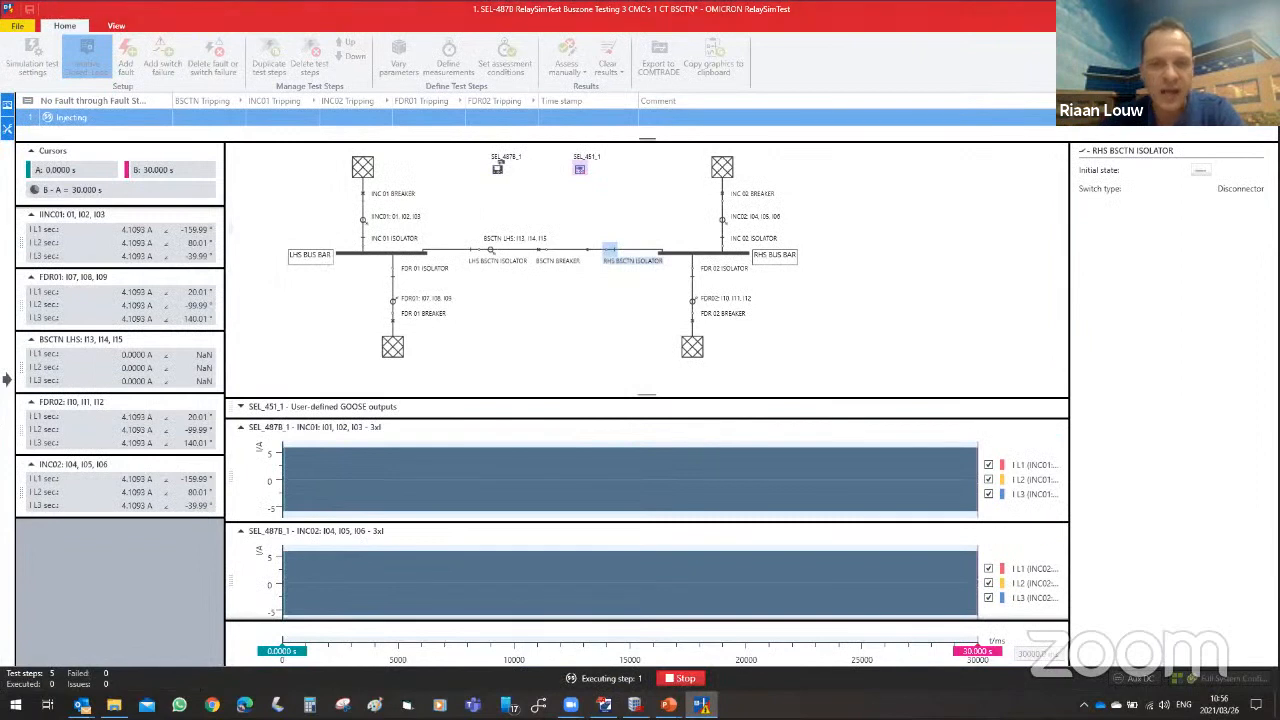
Open the power system model and view the auxiliary contact simulation settings of the BSCTN BREAKER.
mouse_move(634, 705)
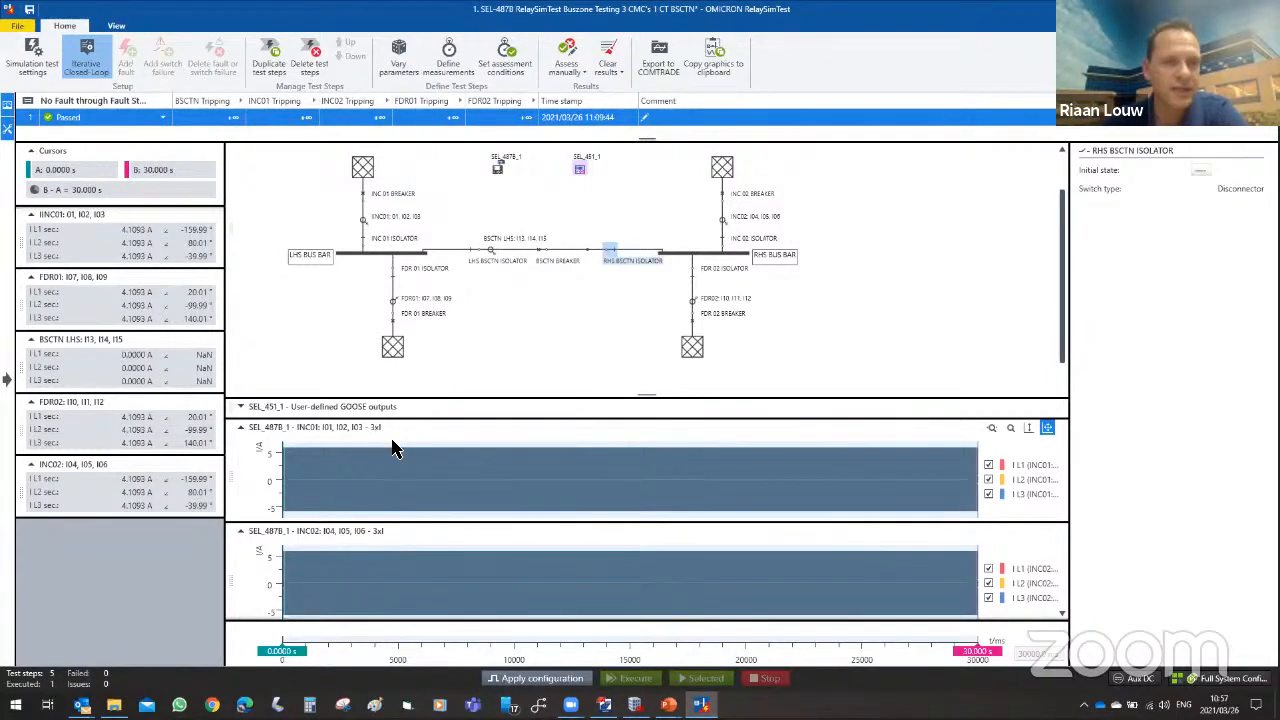
click(7, 382)
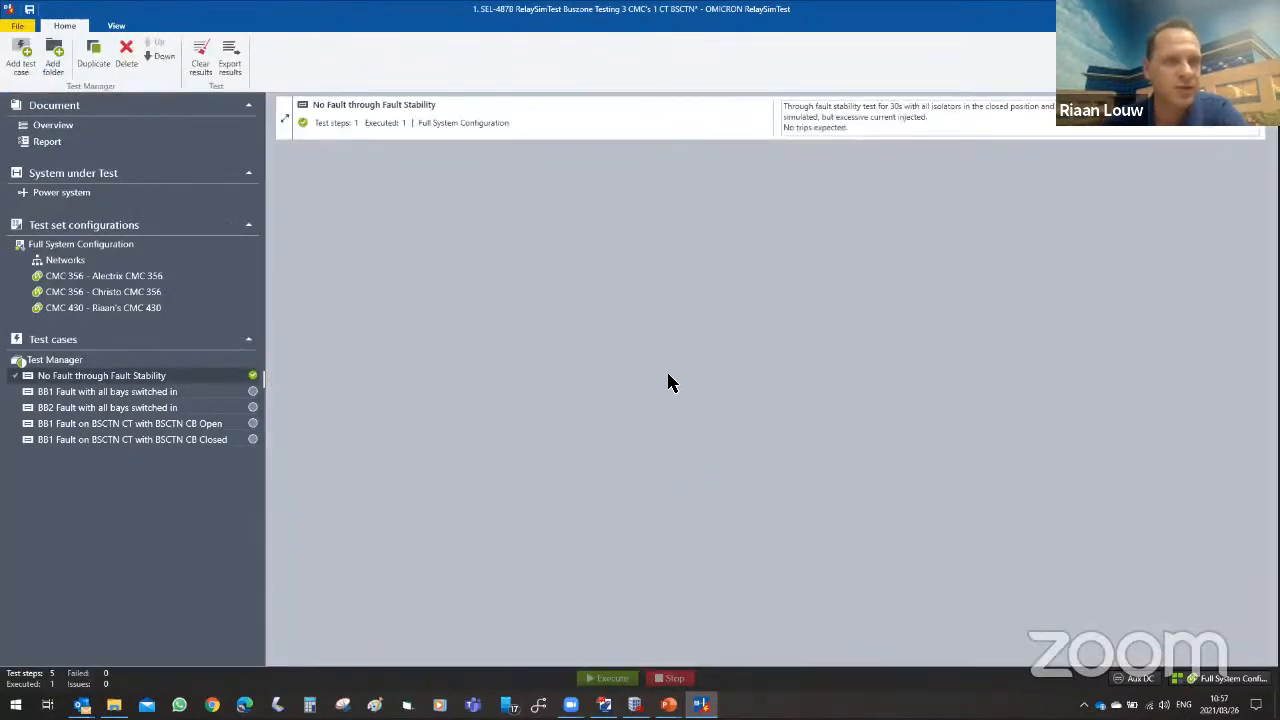
click(84, 199)
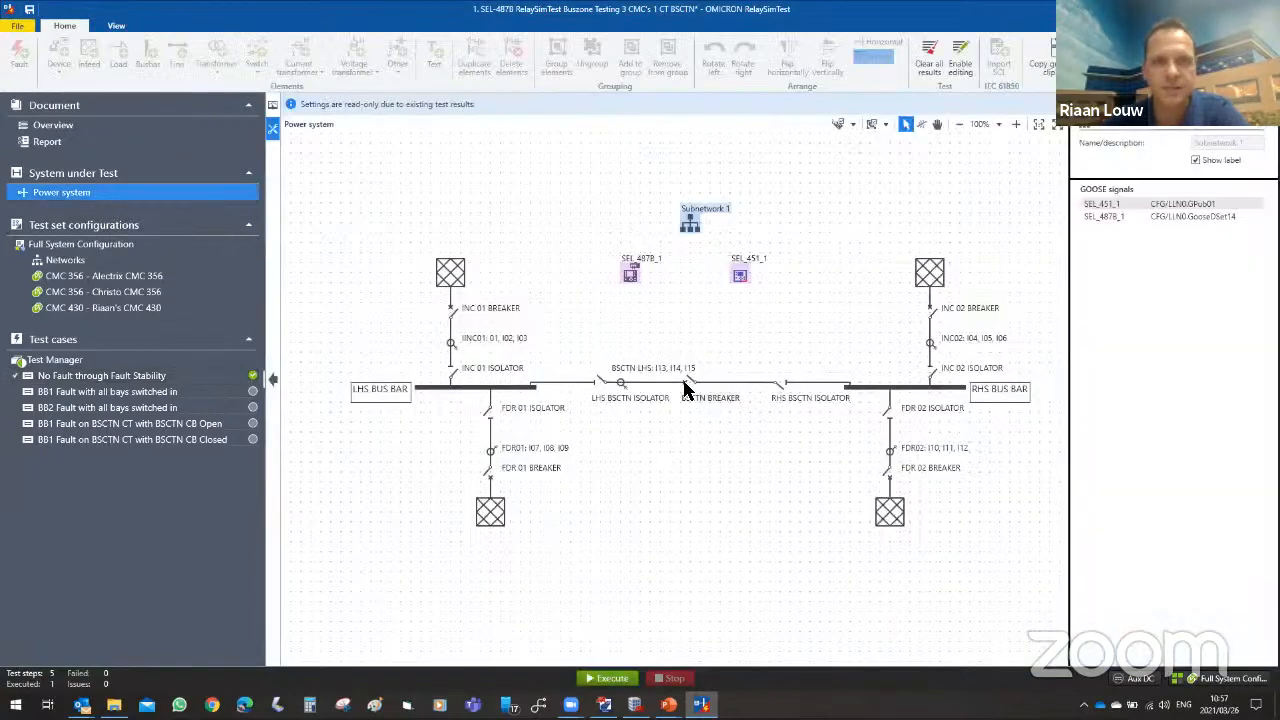
click(688, 385)
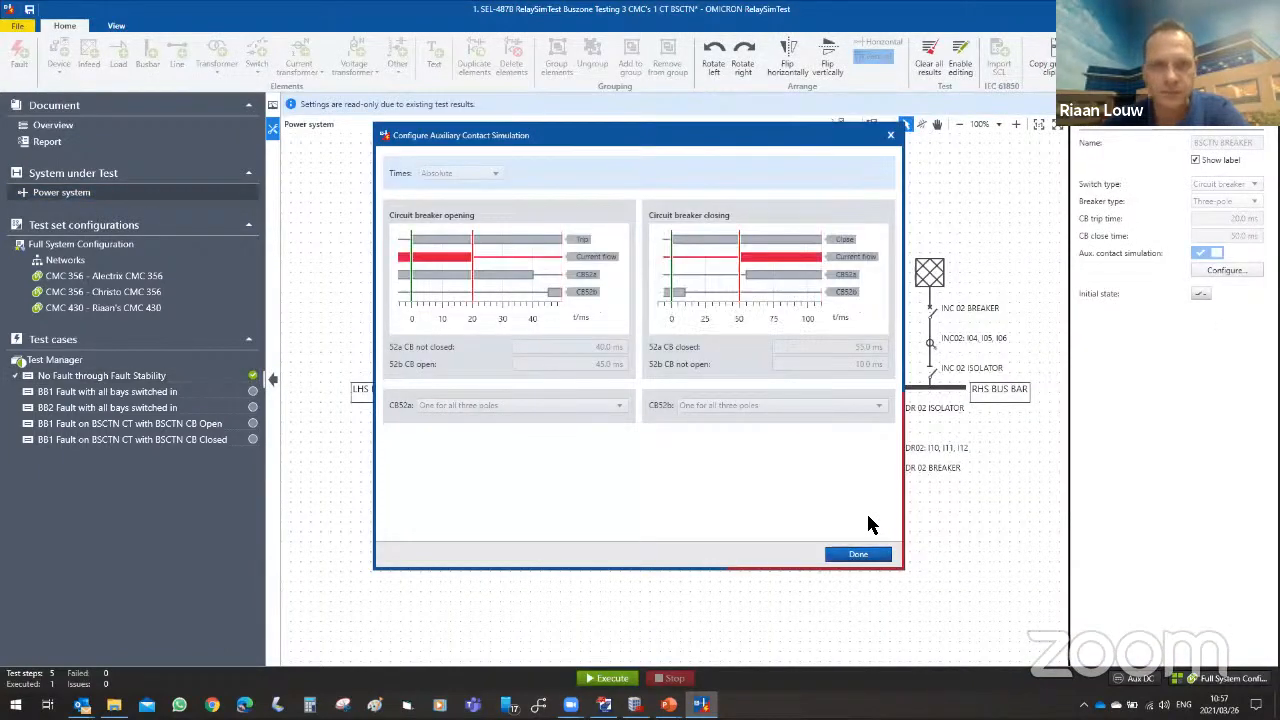
click(853, 556)
Open the "BB1 Fault with all bays switched in" test case and view its fault state on the LHS bus bar.
click(107, 391)
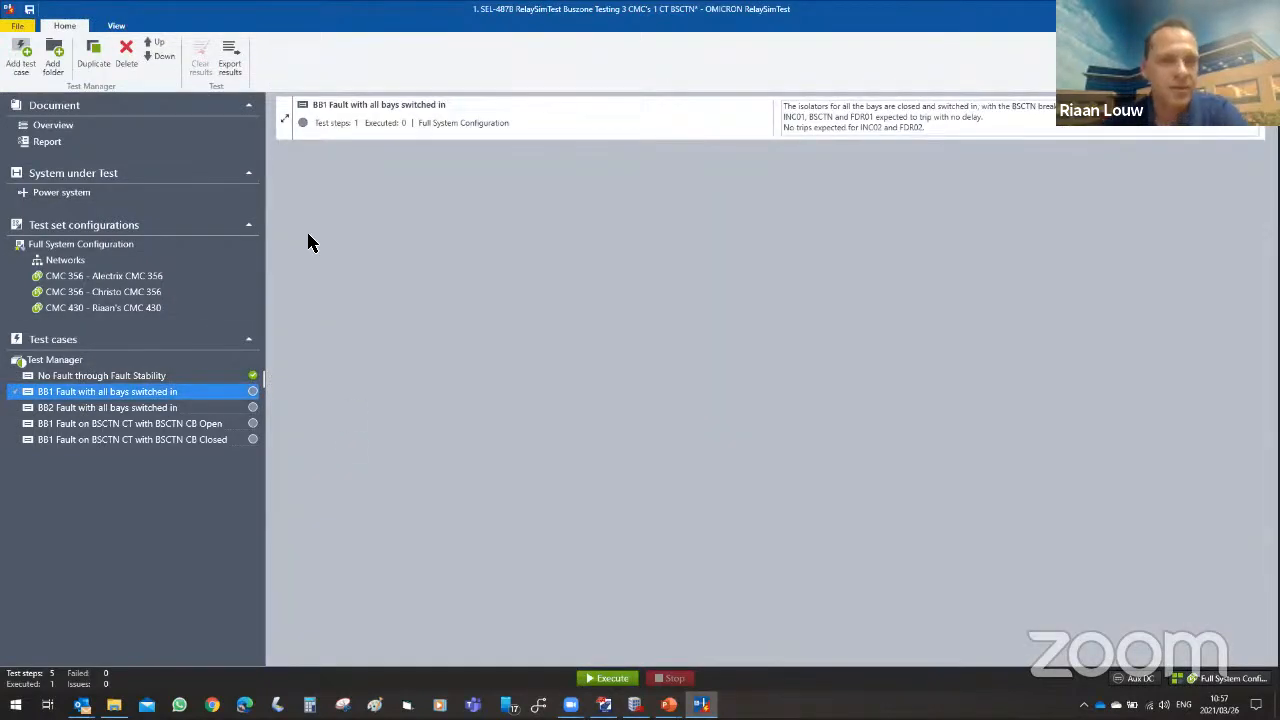
click(284, 118)
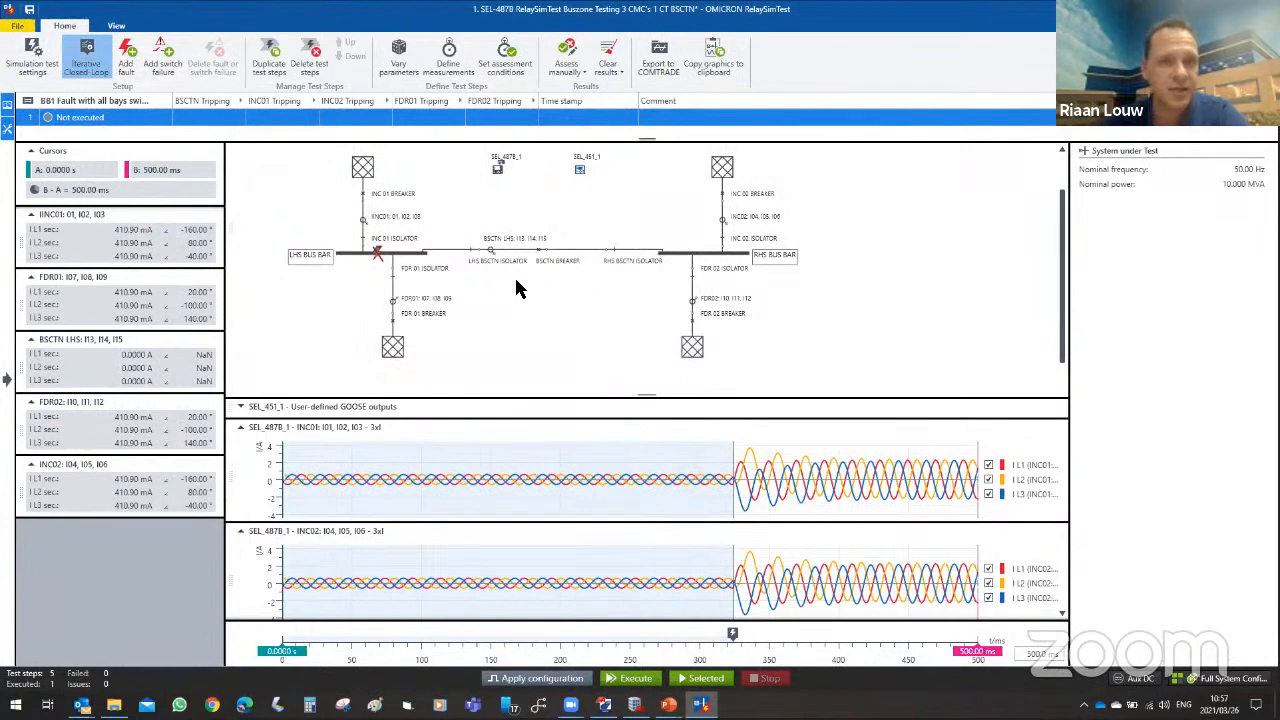
click(377, 254)
mouse_move(1063, 232)
mouse_down()
mouse_move(1054, 494)
mouse_move(1074, 177)
mouse_move(1082, 256)
mouse_move(1084, 243)
mouse_up()
scroll(862, 396, up, 3)
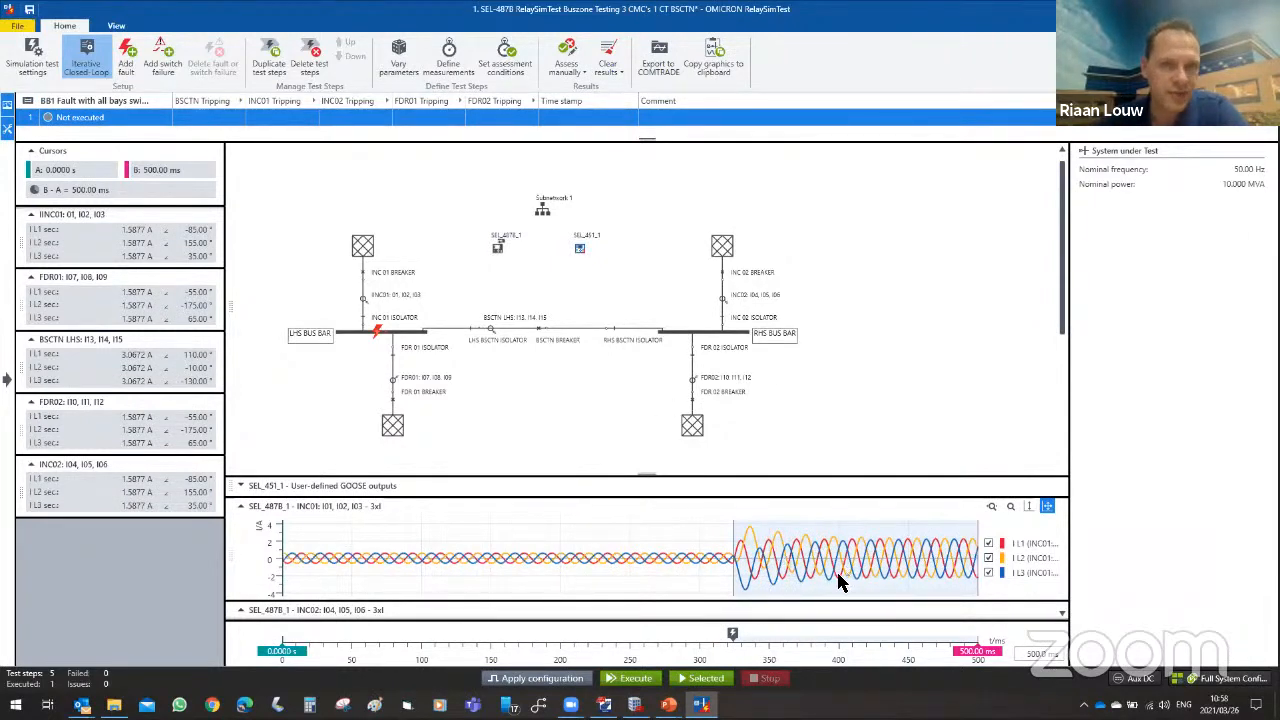
drag(1064, 278, 1064, 306)
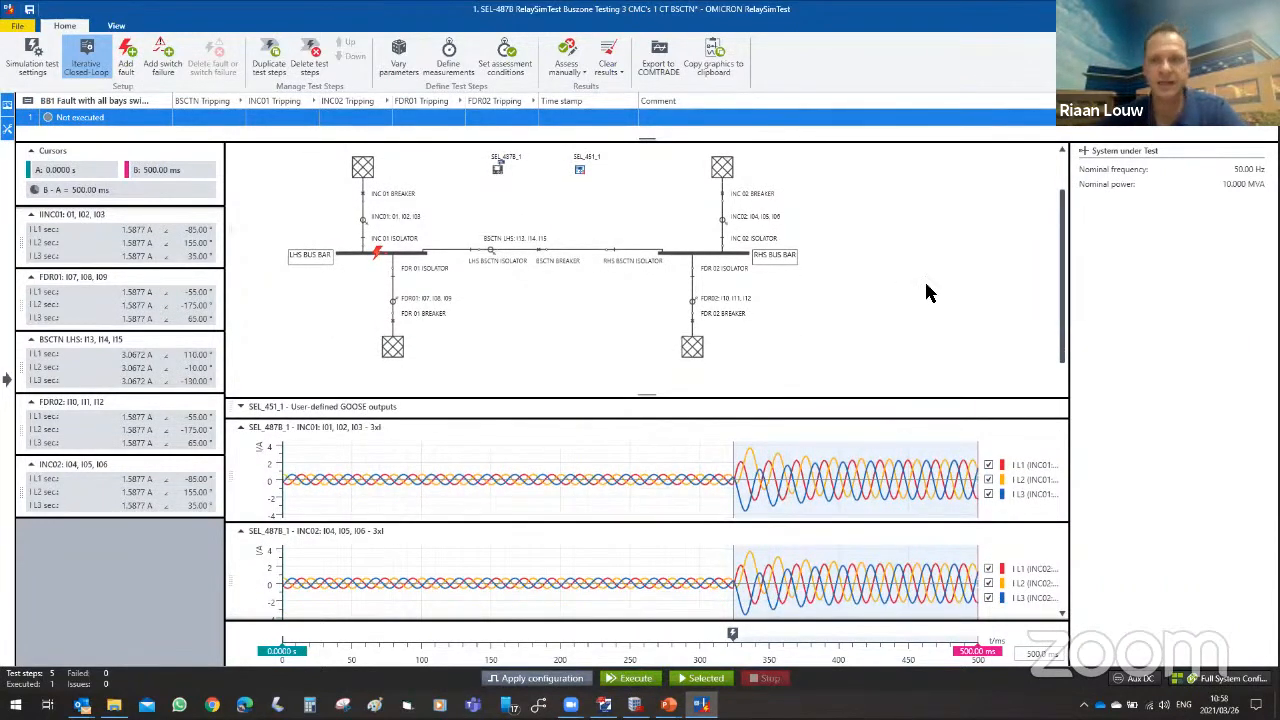
Compare the pre-fault and fault currents across the INC, FDR and BSCTN traces of the BB1 test case.
click(427, 483)
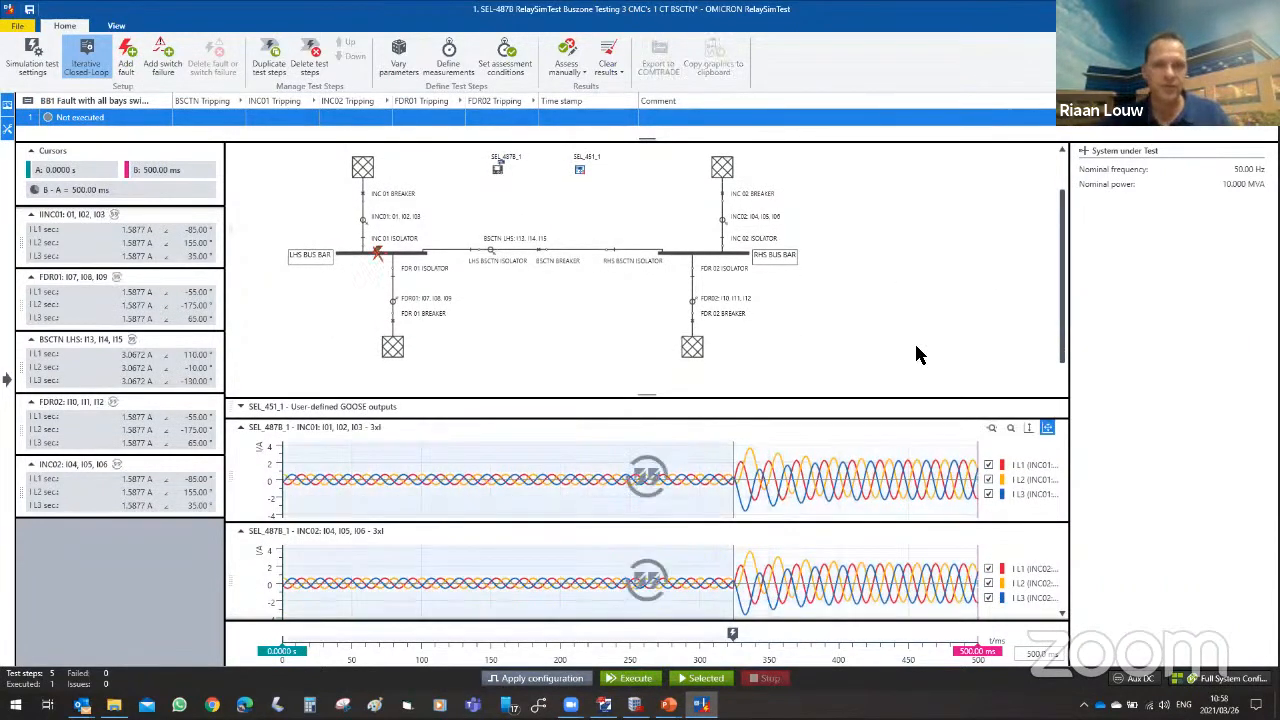
drag(1066, 283, 1015, 362)
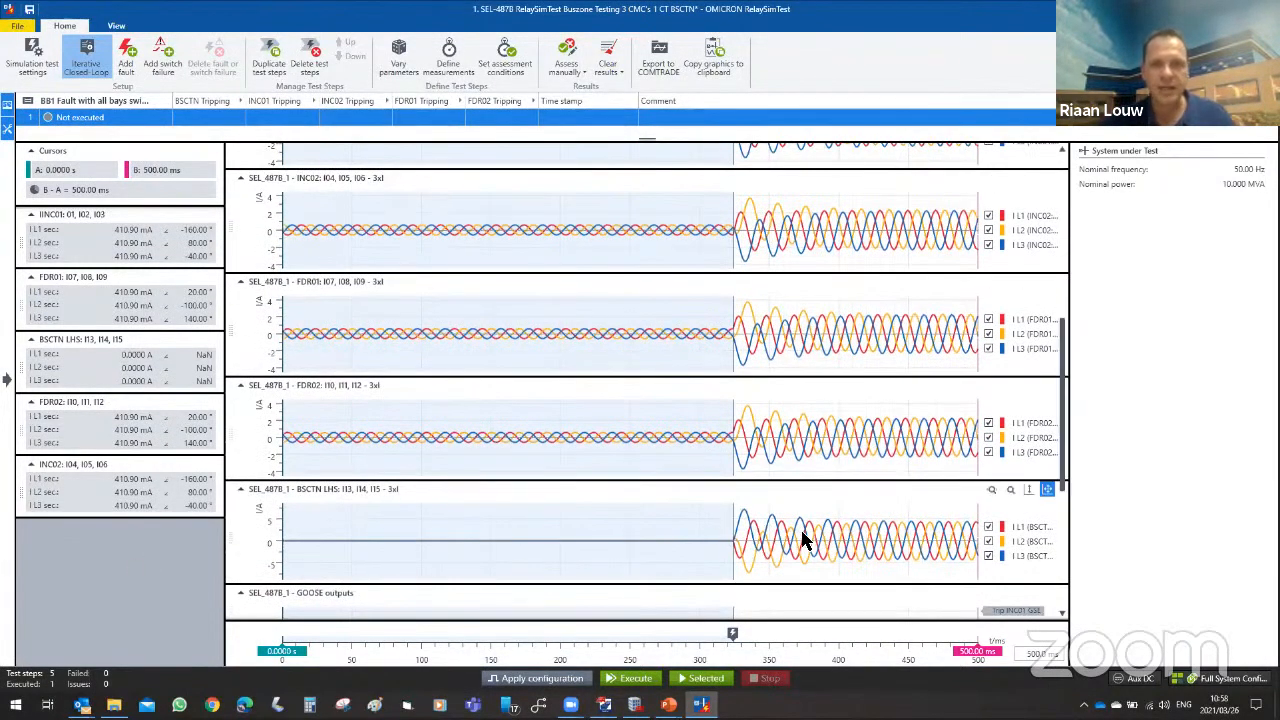
click(816, 535)
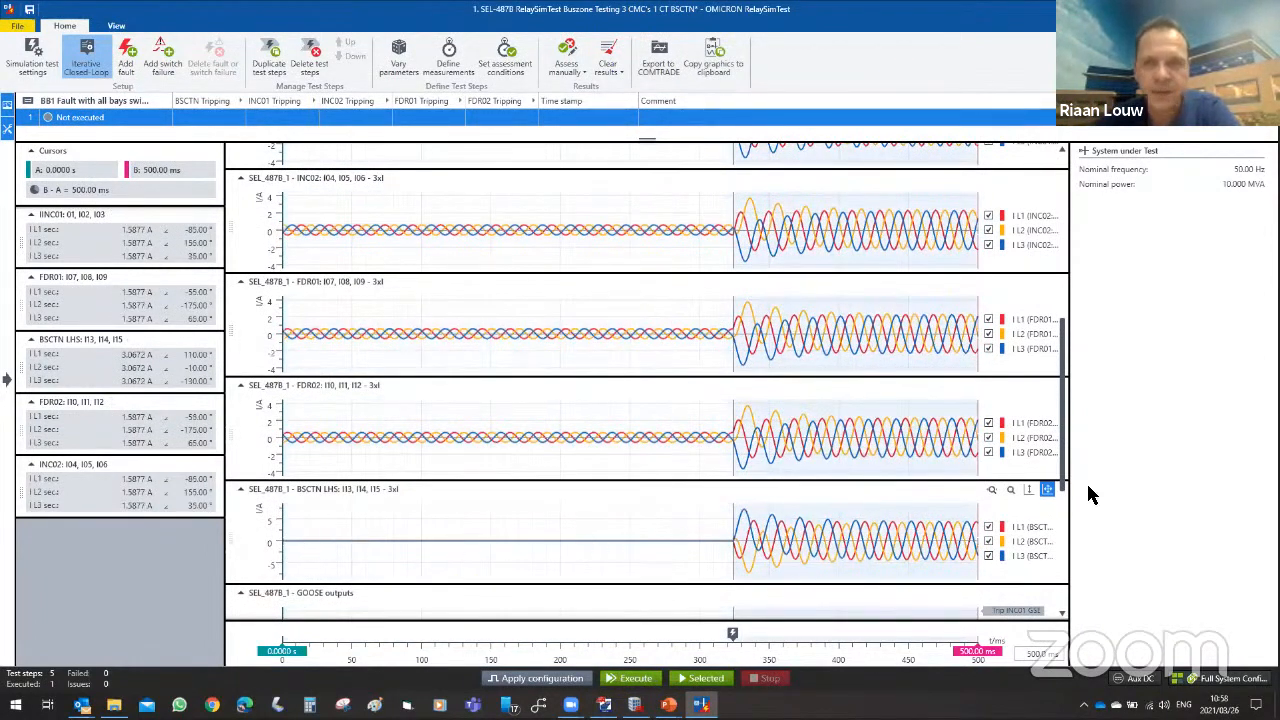
scroll(500, 330, up, 5)
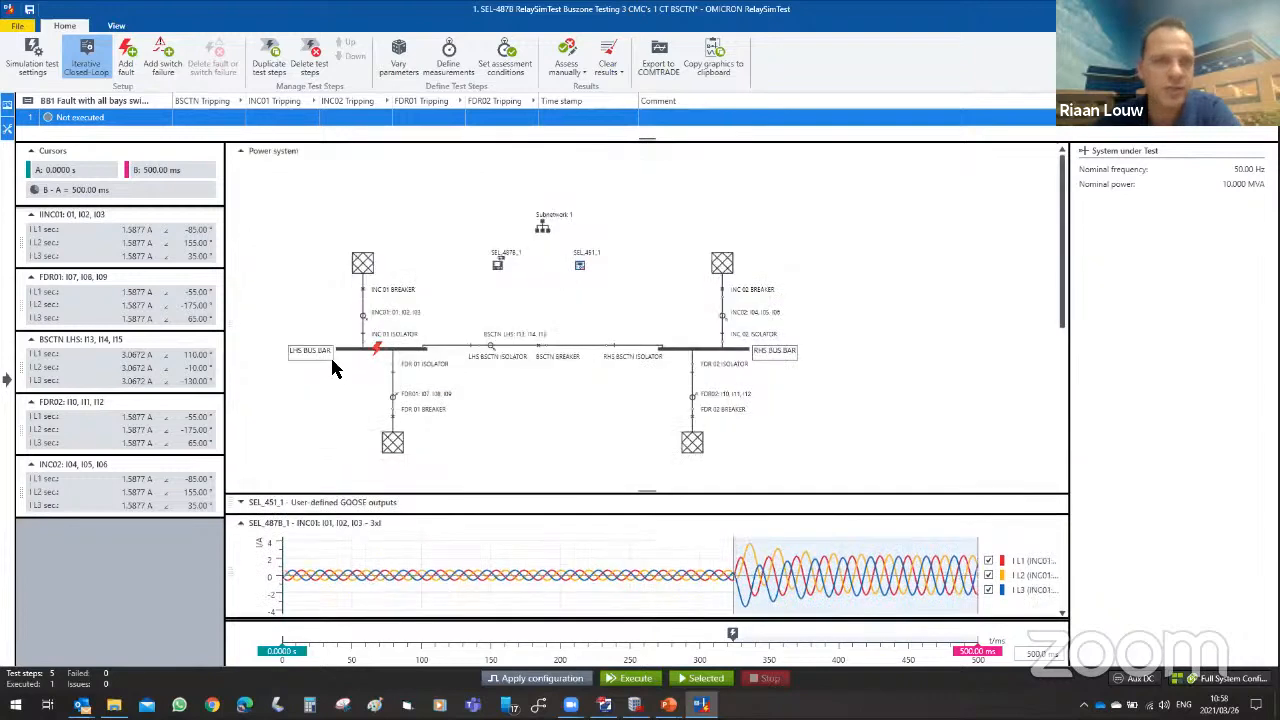
Select the LHS bus bar node fault, apply the configuration and execute the BB1 fault test case.
click(376, 348)
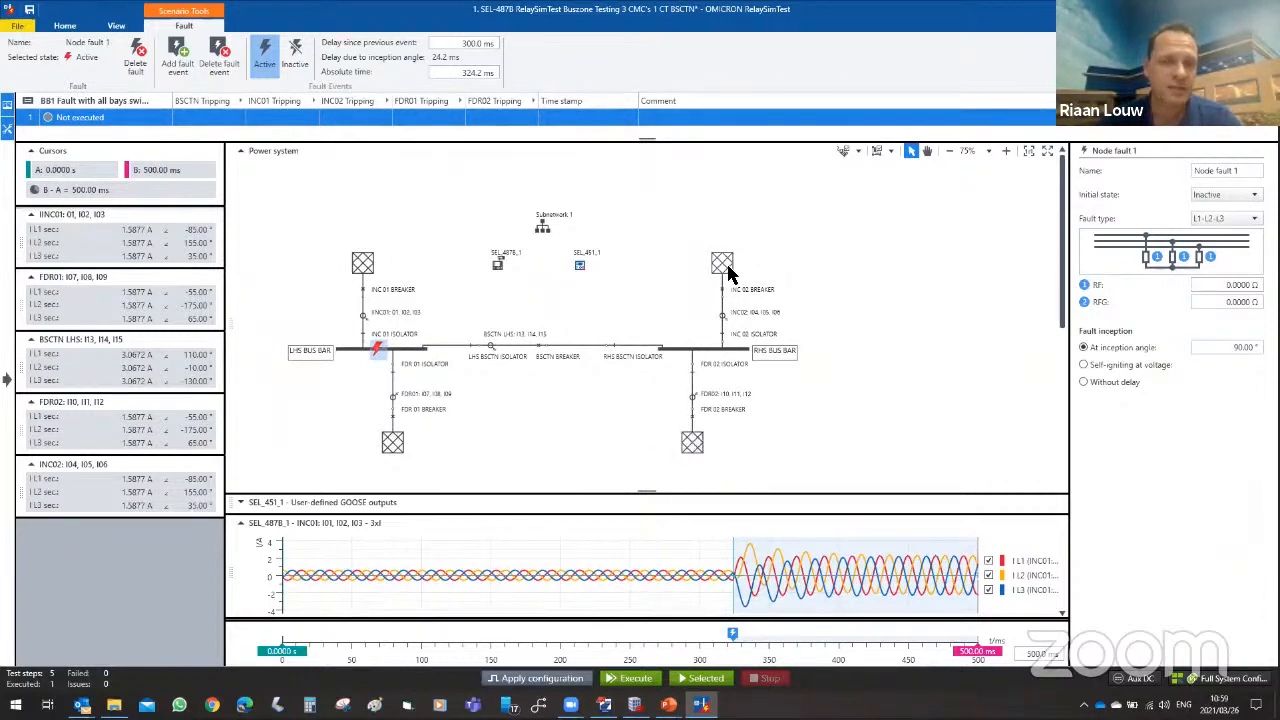
click(514, 679)
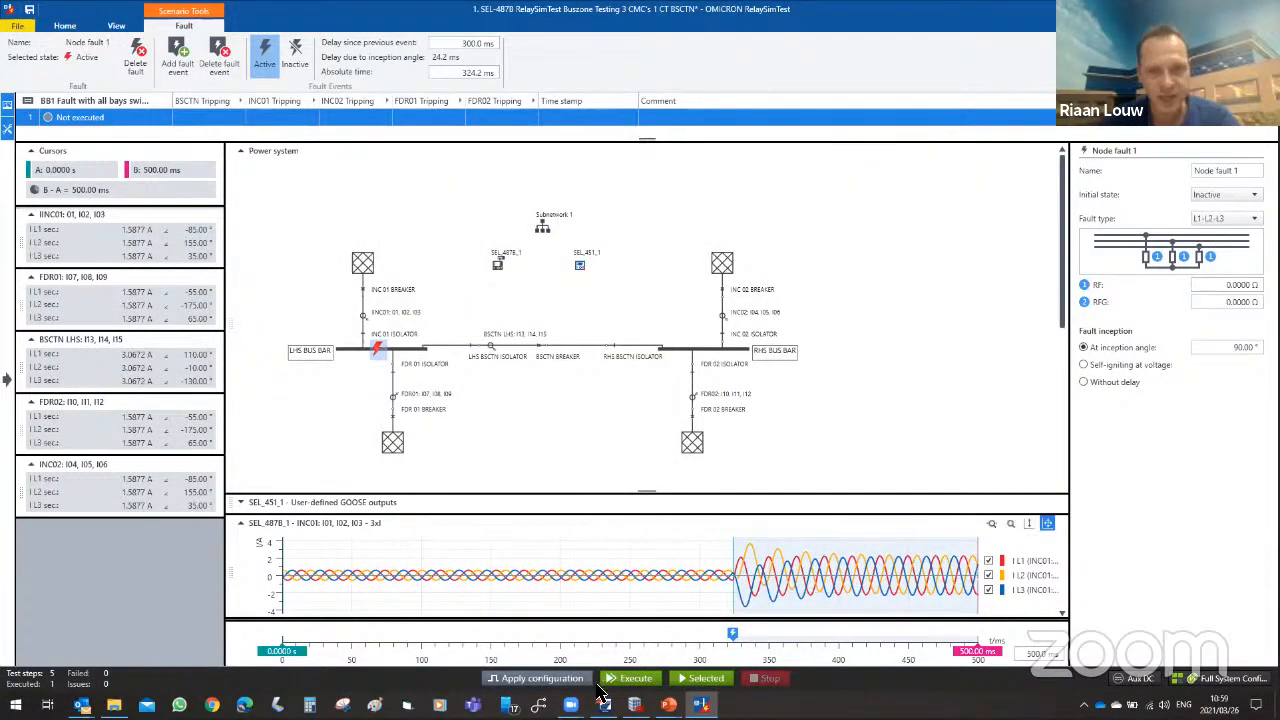
click(632, 679)
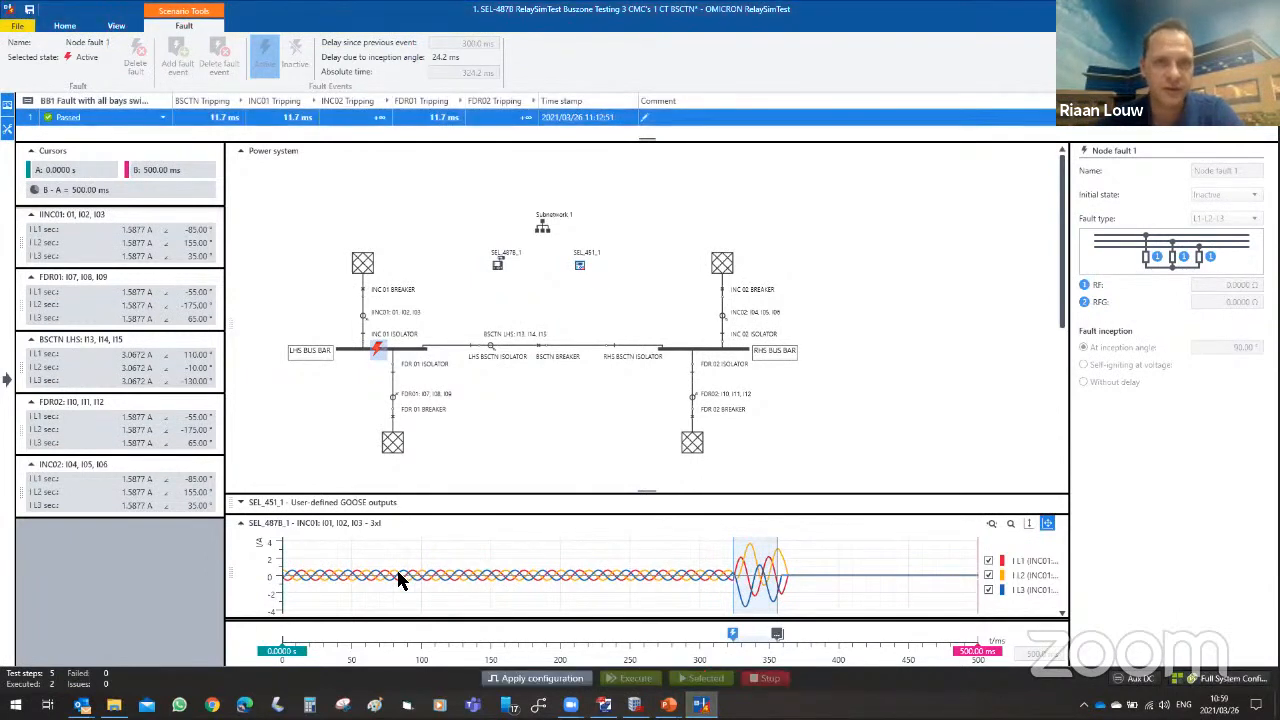
Review the recorded pre-fault and fault currents of all bays and the GOOSE trip outputs in the BB1 results.
drag(1065, 198, 1078, 308)
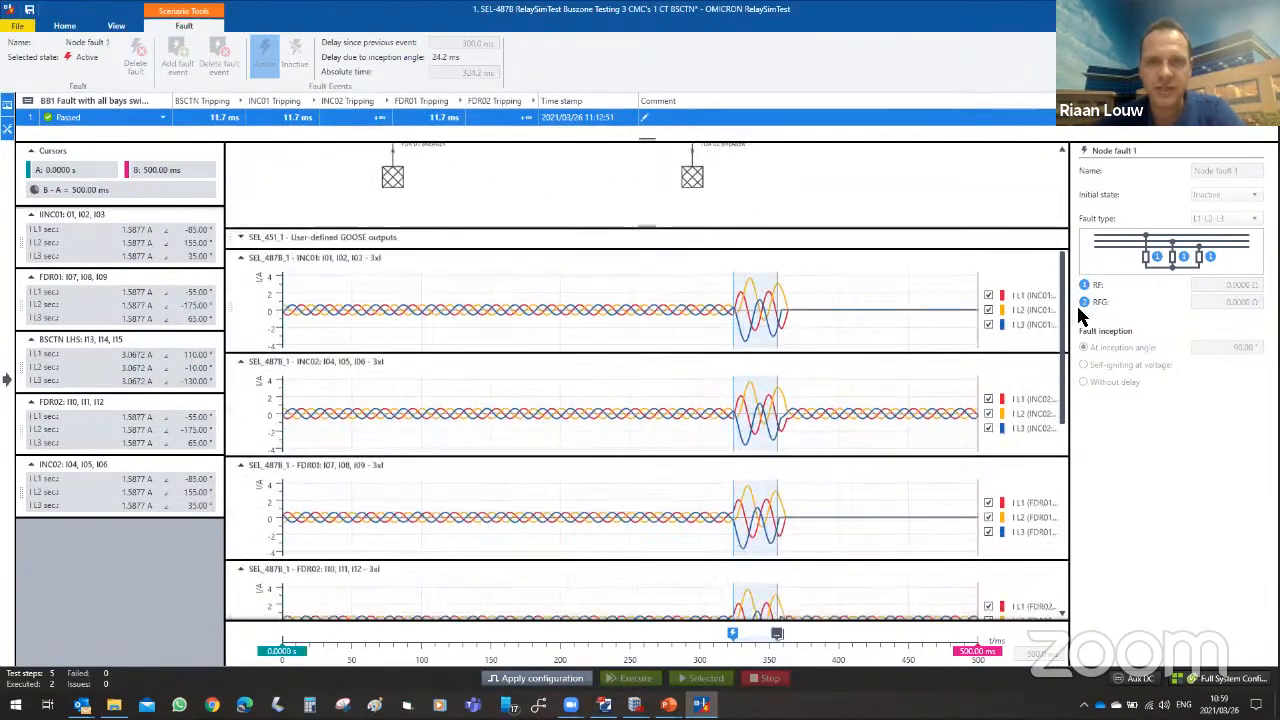
click(537, 412)
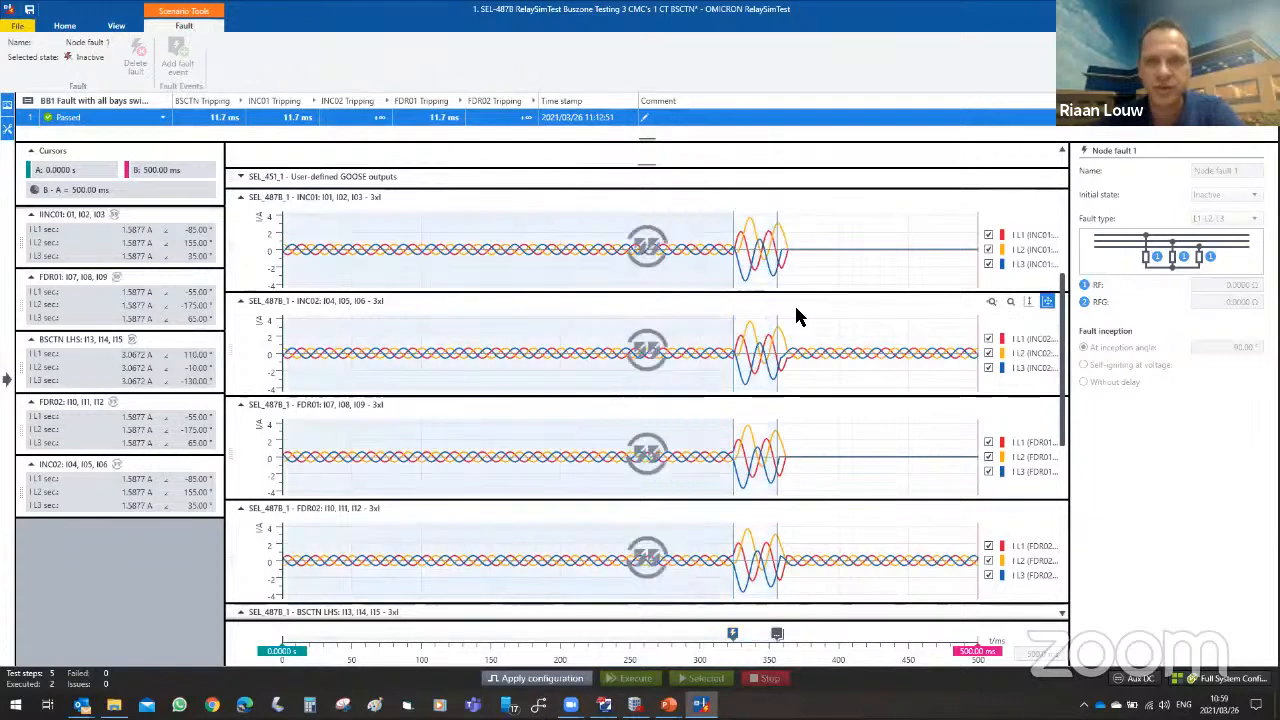
drag(1065, 320, 1065, 395)
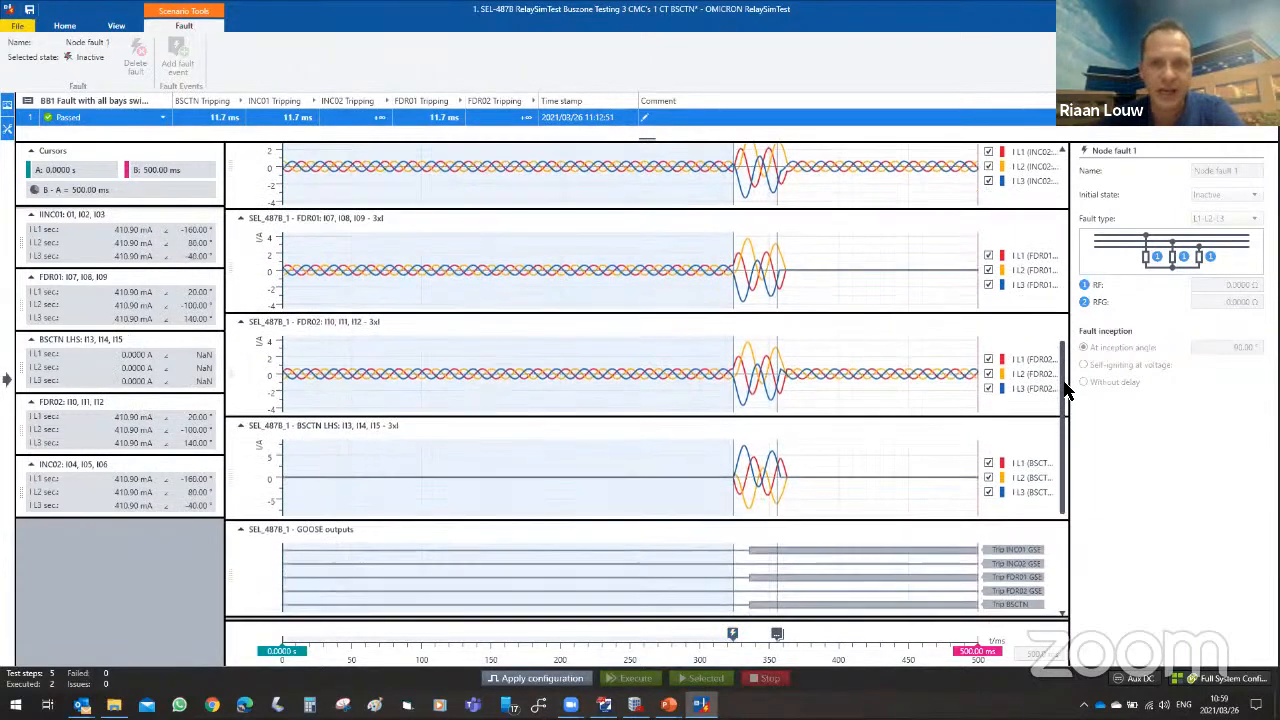
click(780, 486)
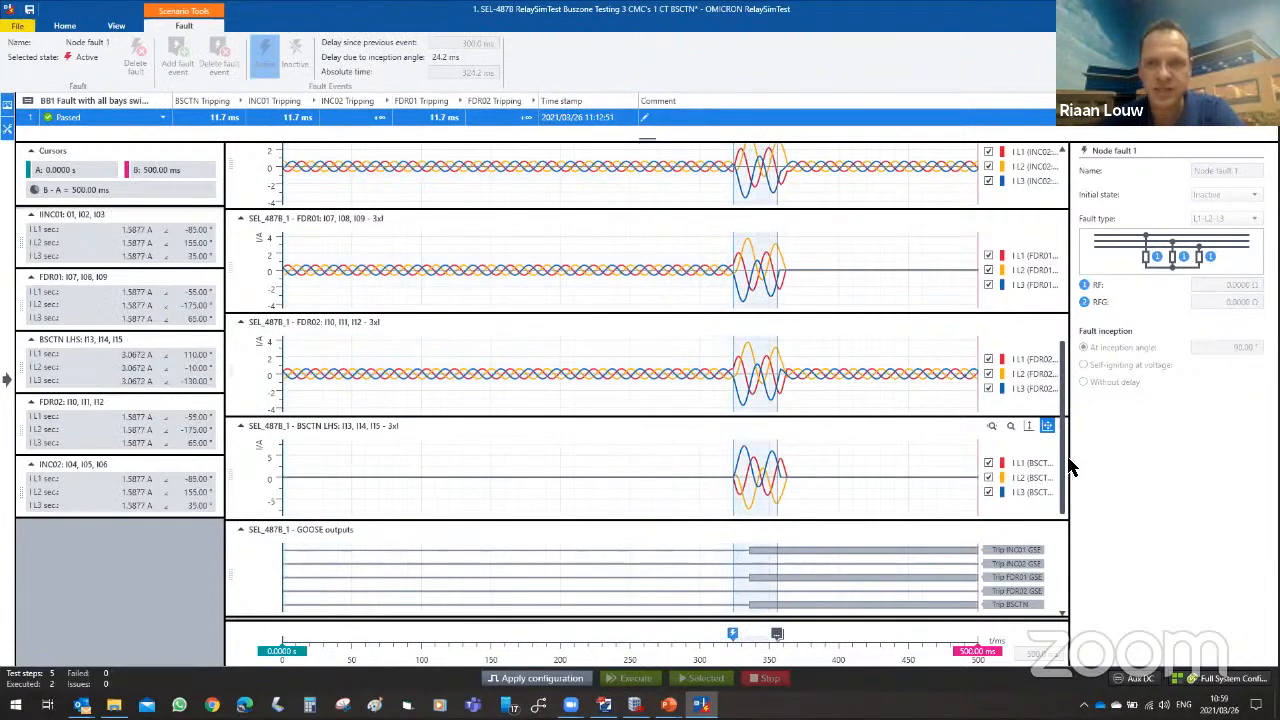
drag(1060, 443, 1040, 205)
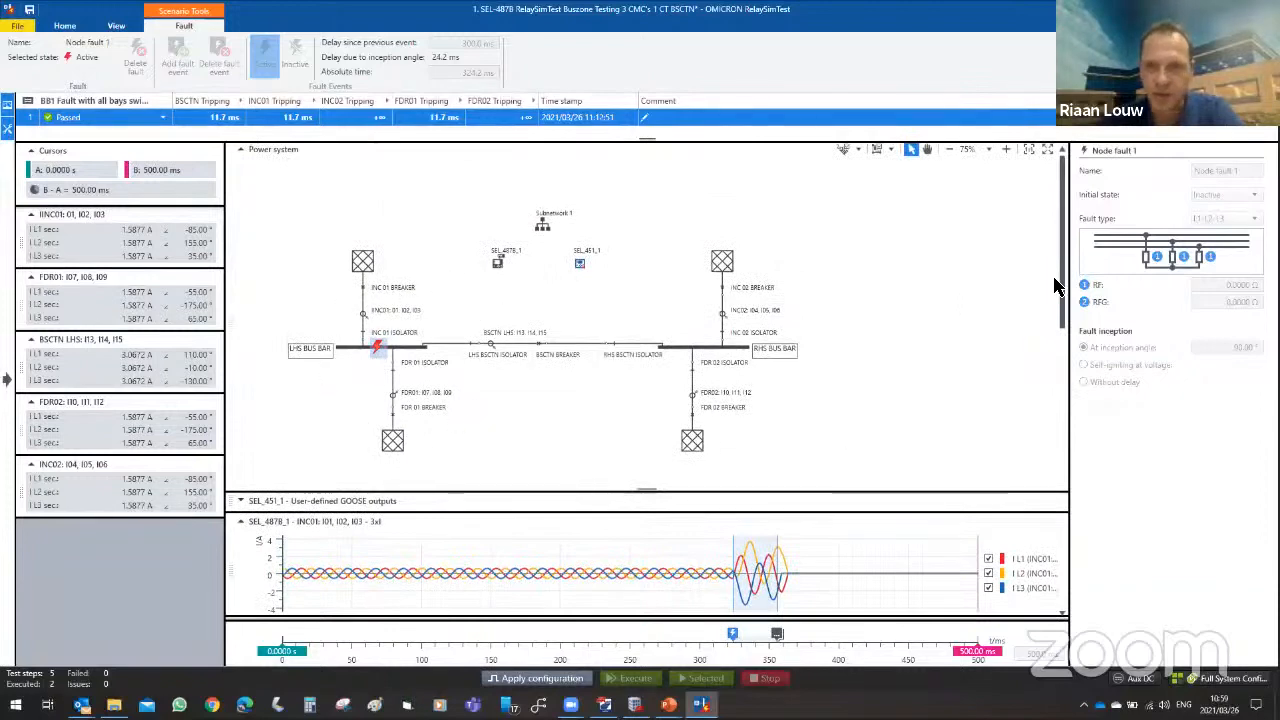
Examine the post-trip section of the BB1 results for bay currents, GOOSE trip signals and breaker positions in the single-line diagram.
drag(1065, 280, 1066, 395)
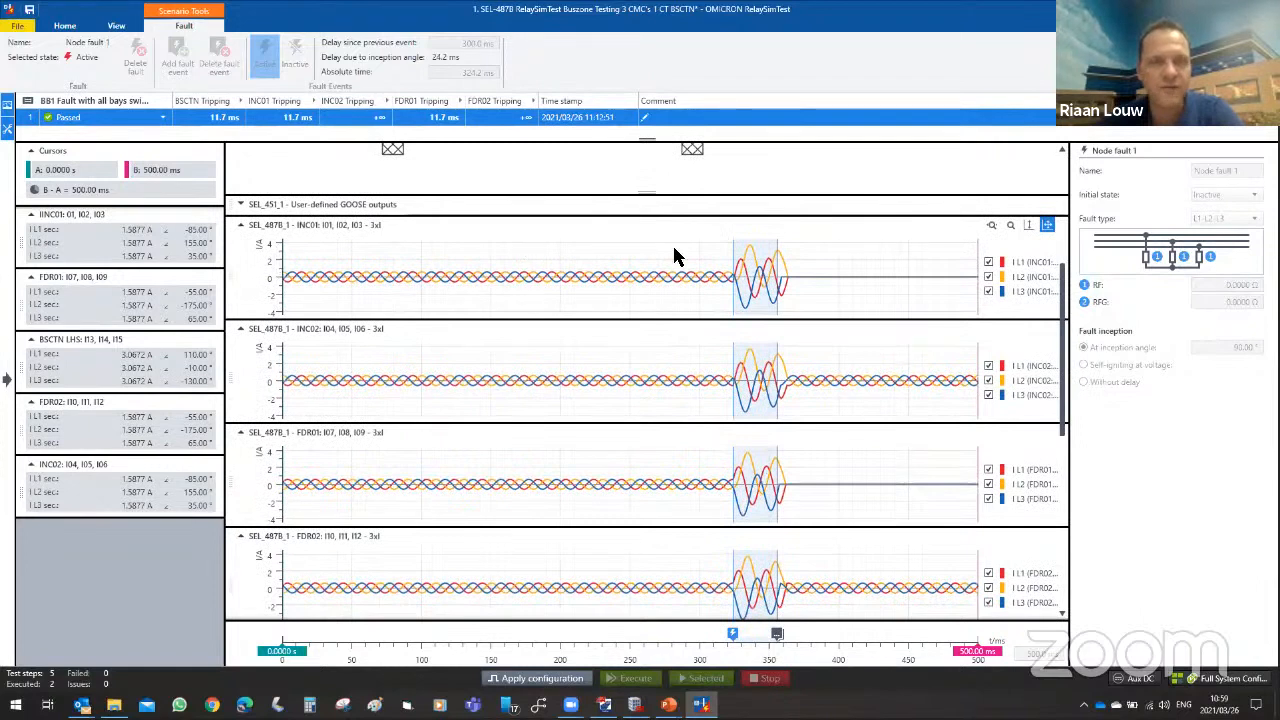
click(874, 273)
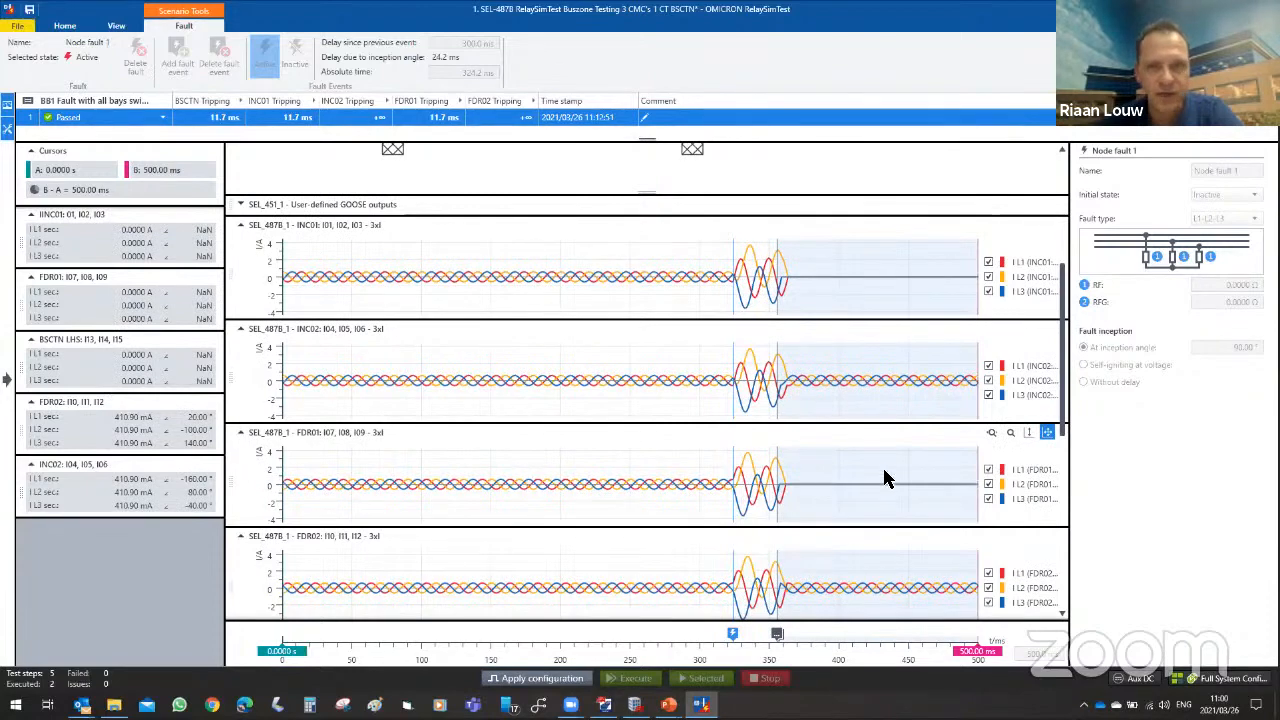
scroll(888, 465, down, 4)
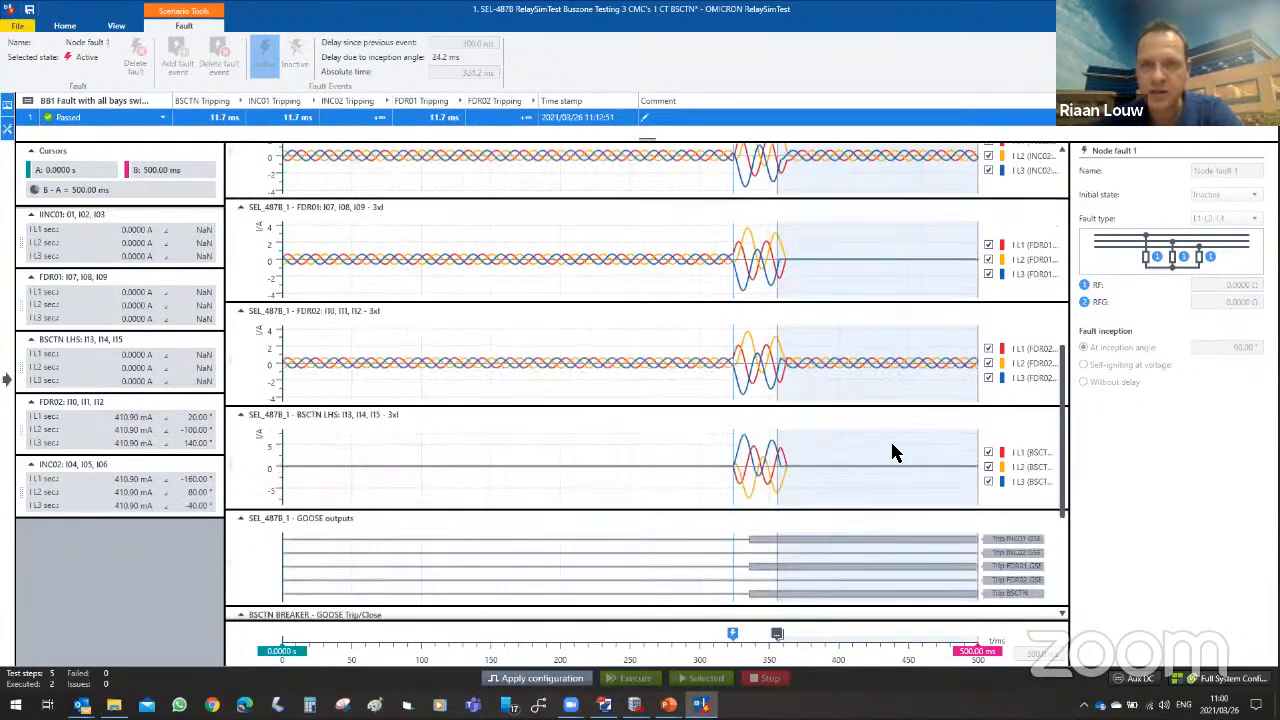
scroll(893, 450, down, 1)
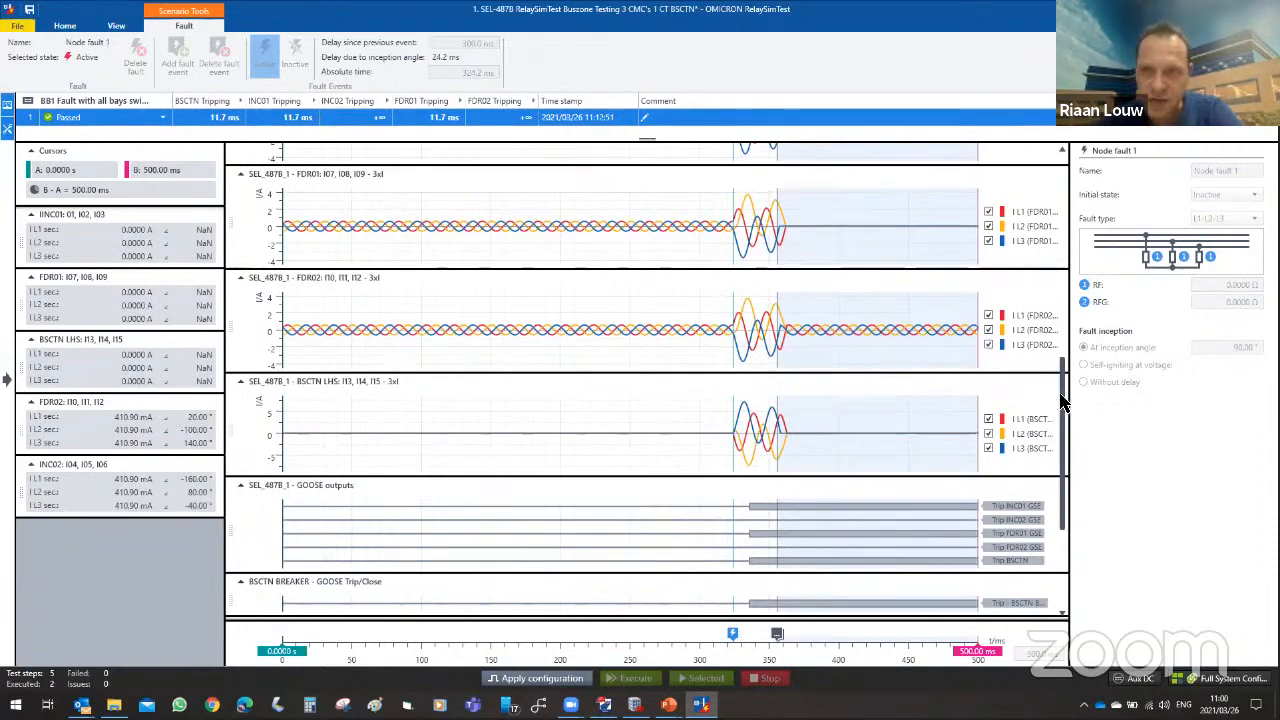
scroll(1065, 345, up, 1)
scroll(1065, 345, up, 5)
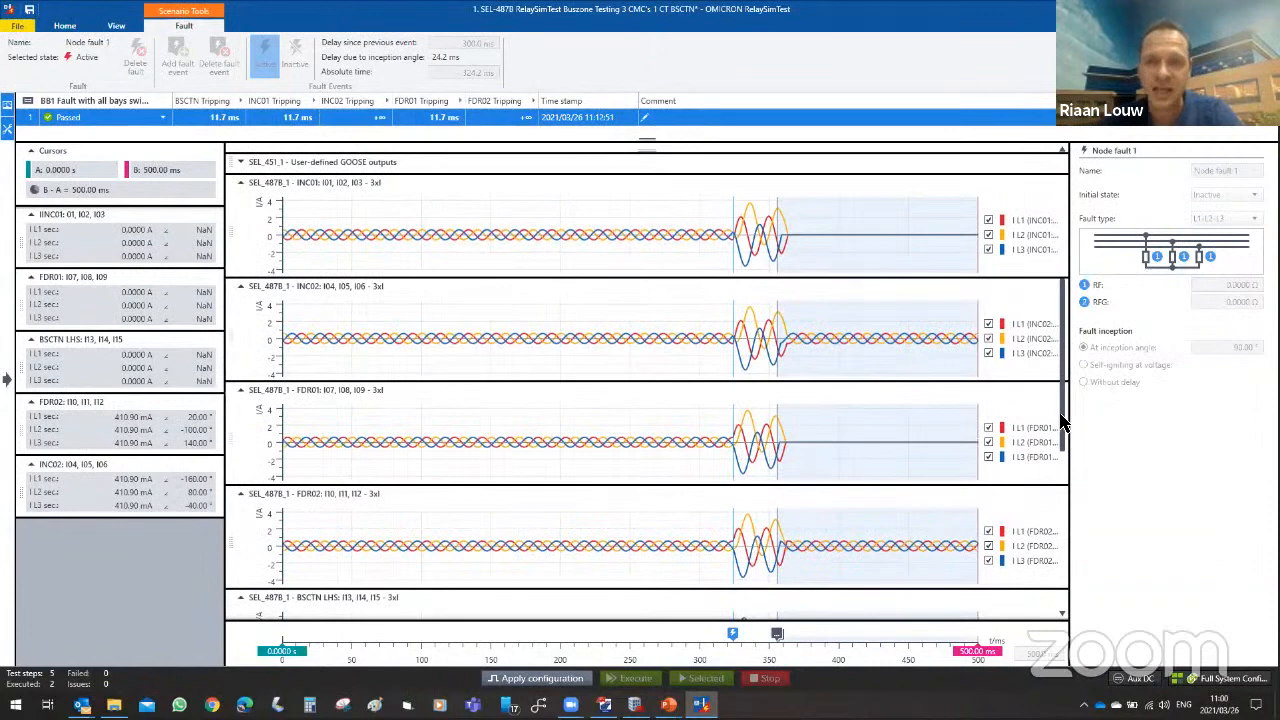
drag(1063, 418, 1066, 314)
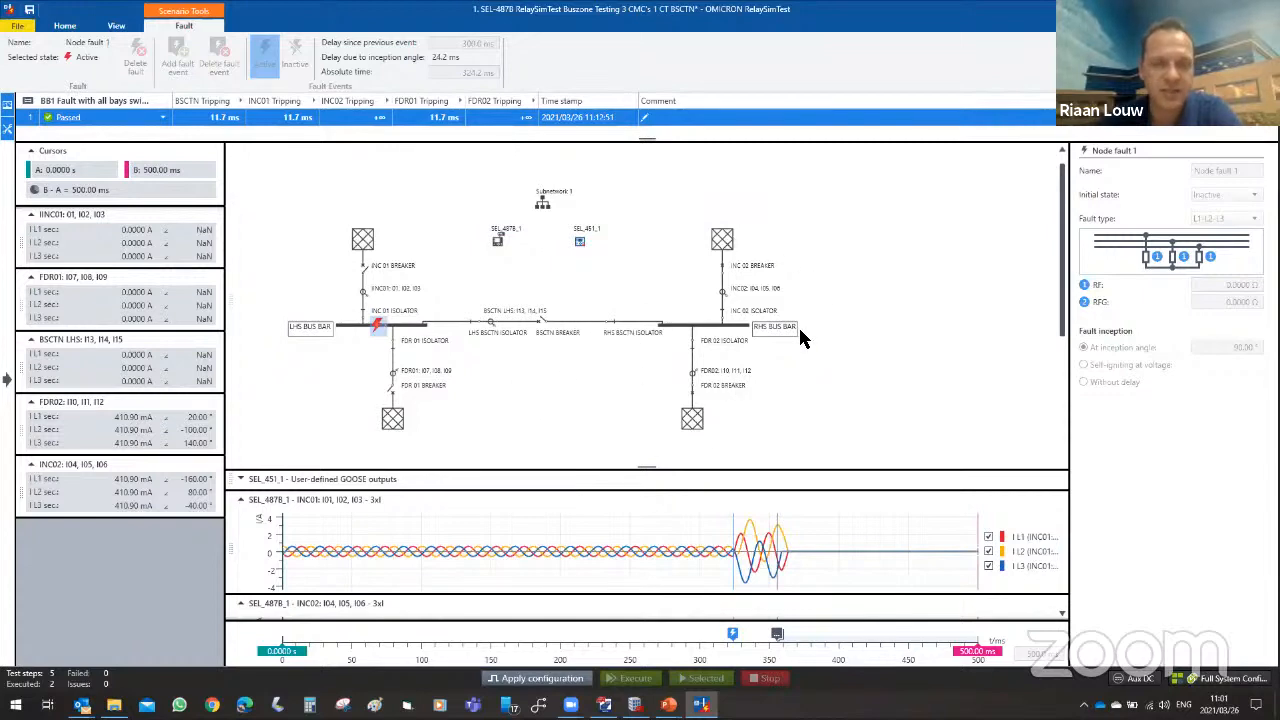
Open the "BB2 Fault with all bays switched in" test case and view its fault and pre-fault states on the RHS bus bar.
scroll(907, 400, down, 5)
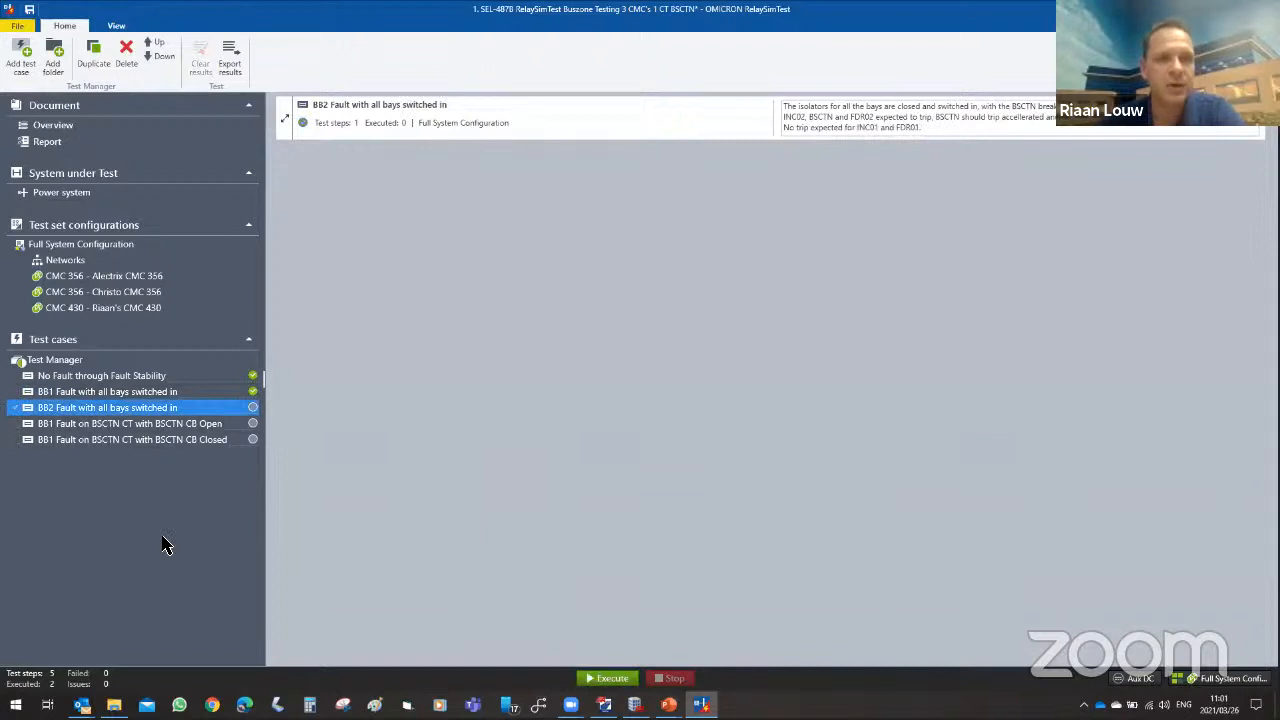
click(284, 119)
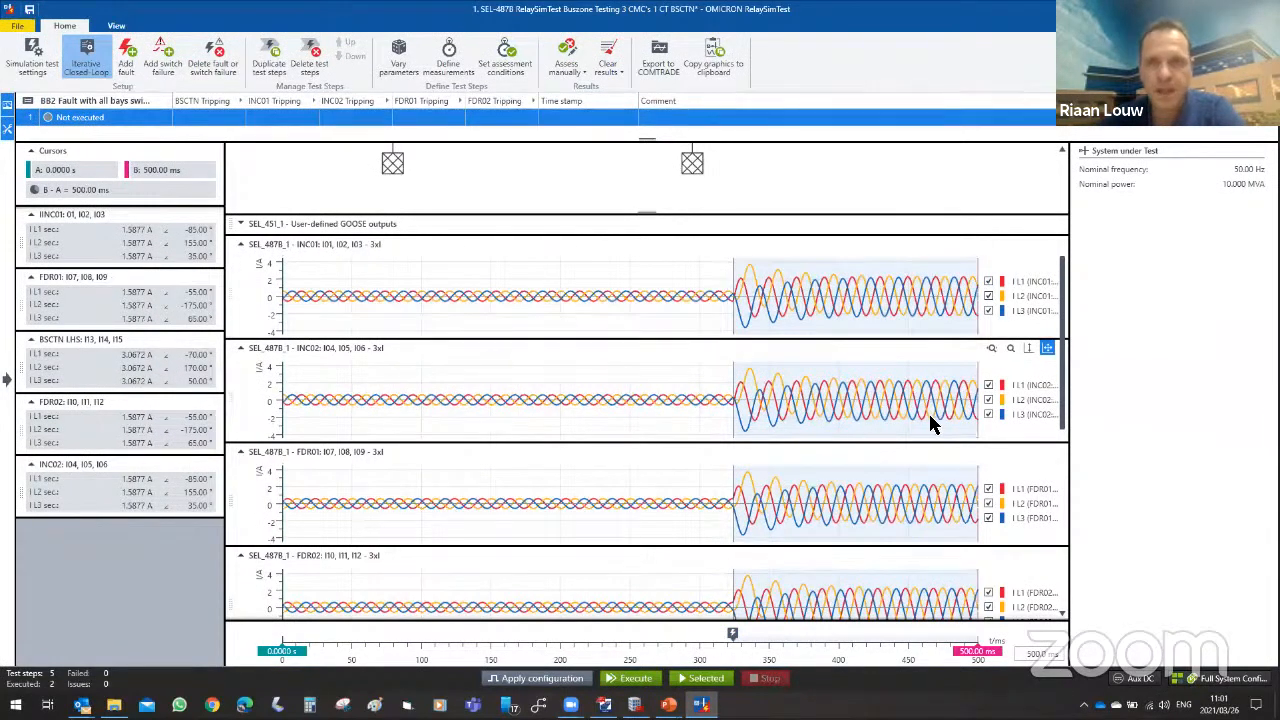
scroll(1060, 300, up, 6)
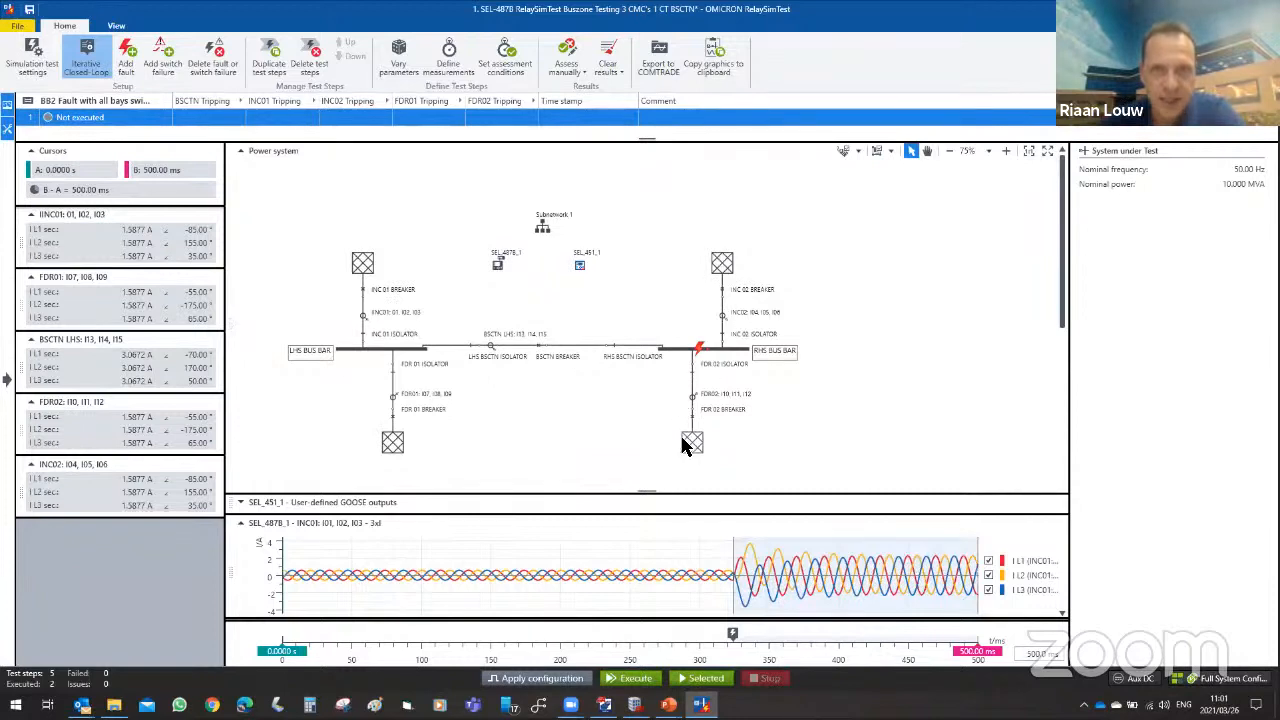
click(496, 574)
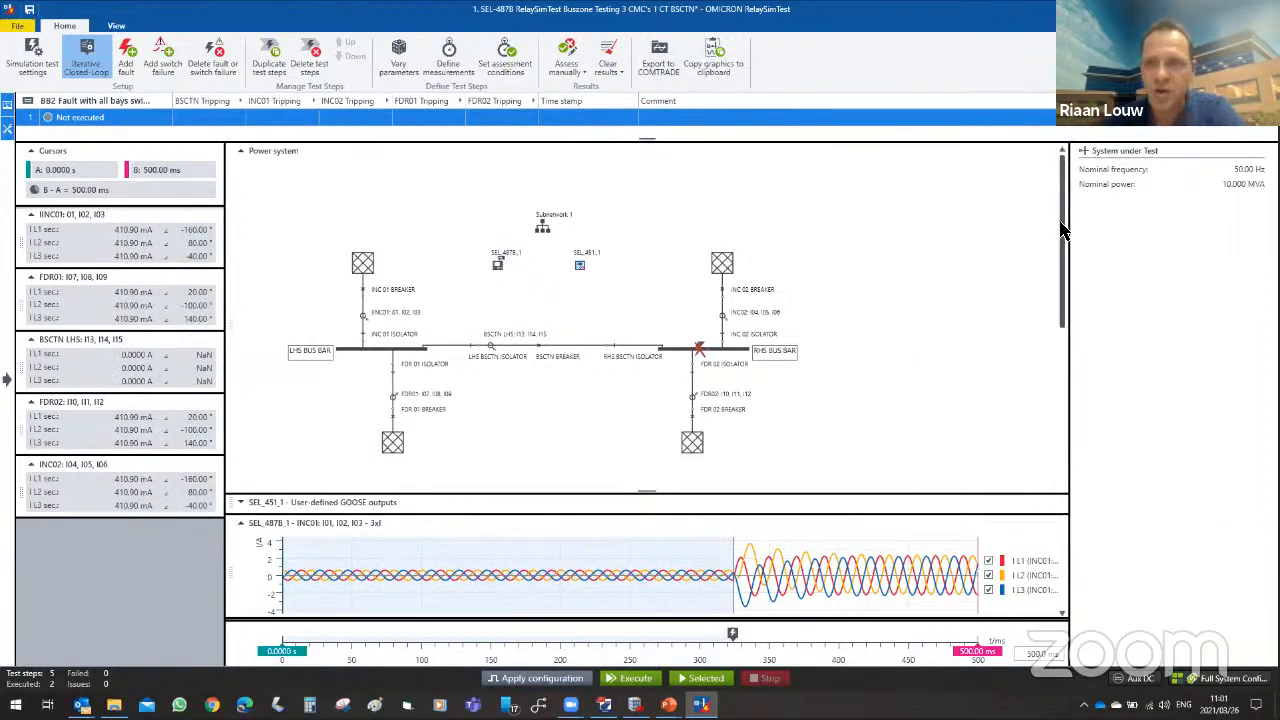
Check the simulated bay and BSCTN currents and the GOOSE signals of the BB2 test case before and during the fault.
drag(1064, 230, 1070, 465)
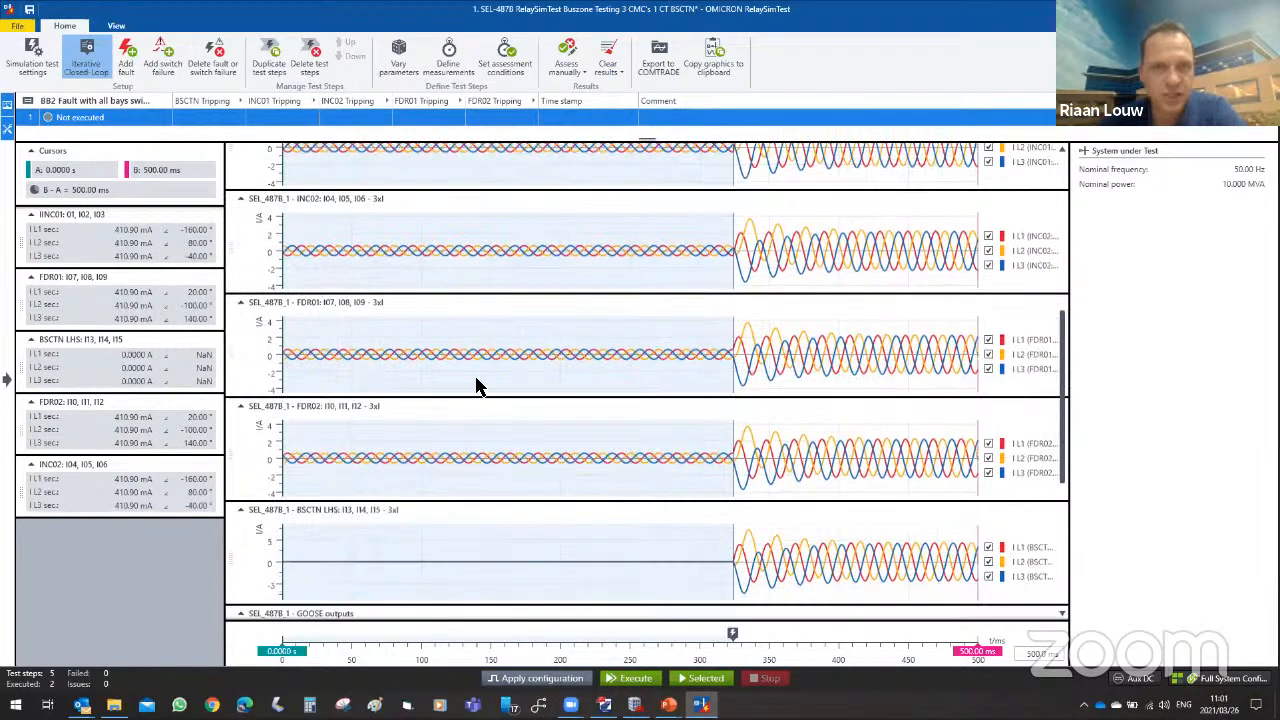
scroll(476, 386, down, 3)
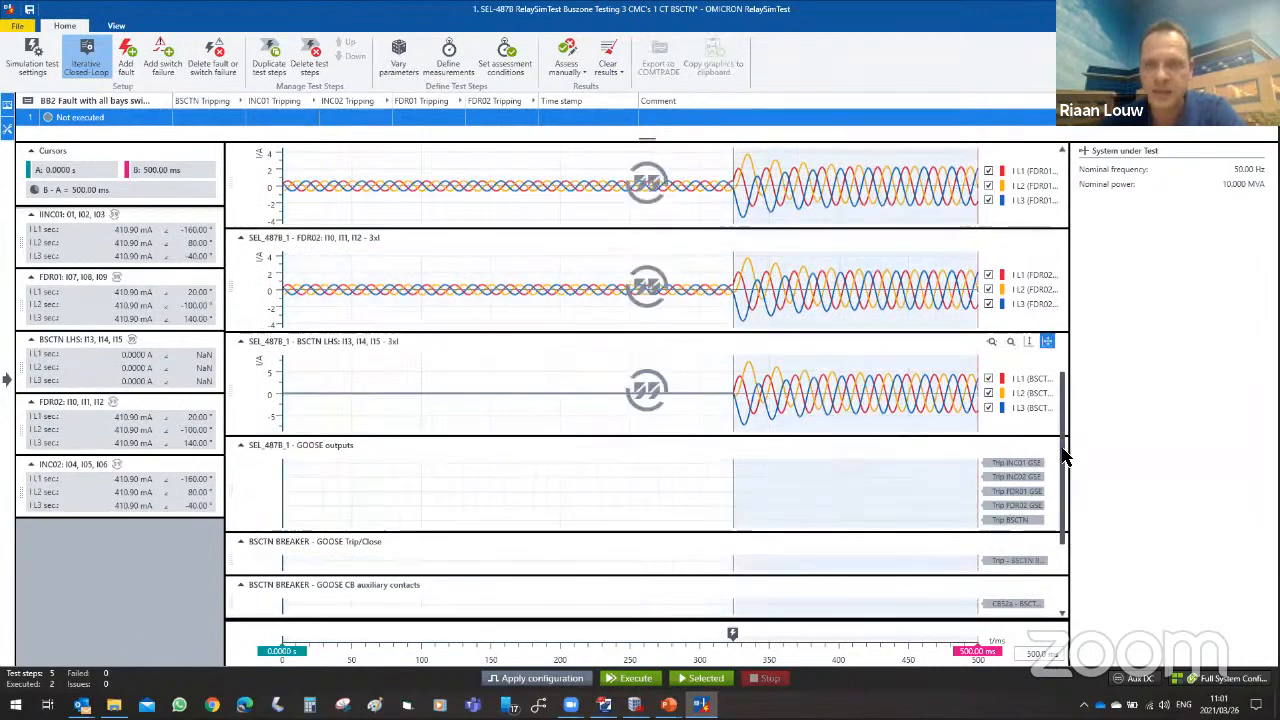
scroll(1071, 337, up, 3)
scroll(1071, 235, up, 5)
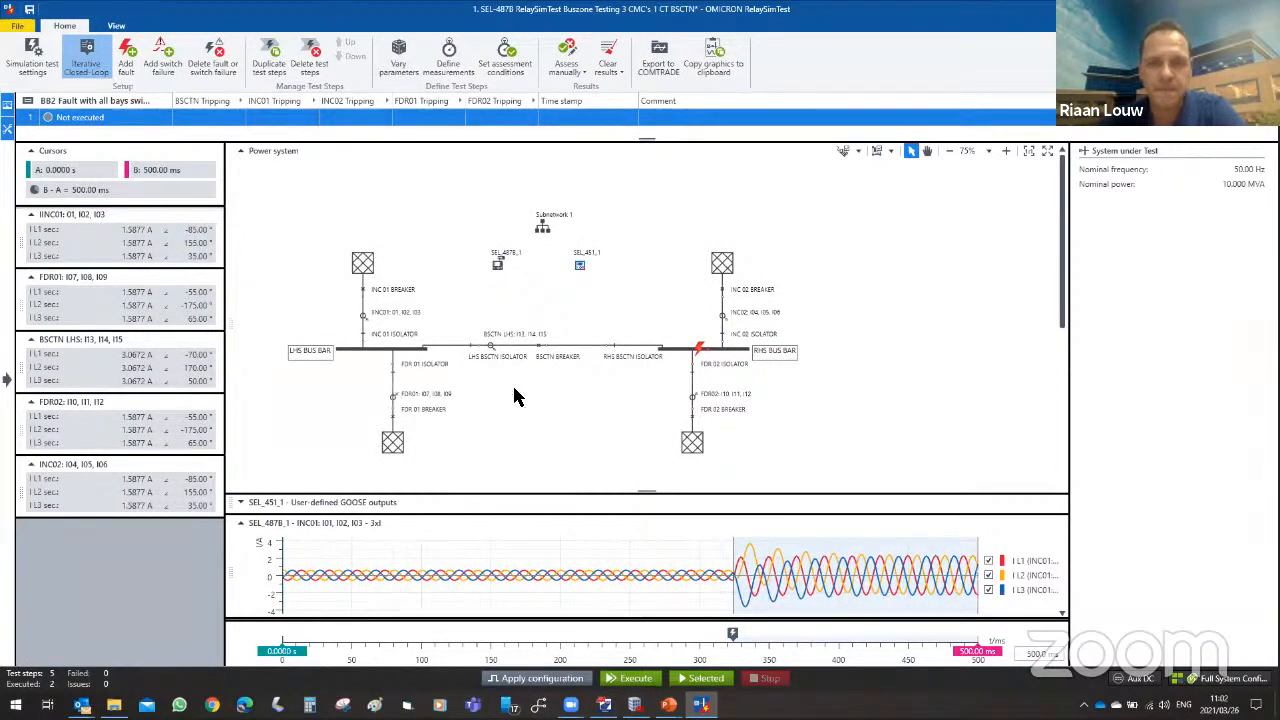
Execute the "BB2 Fault with all bays switched in" test case with the RHS bus bar fault and monitor the bay currents during injection.
click(699, 352)
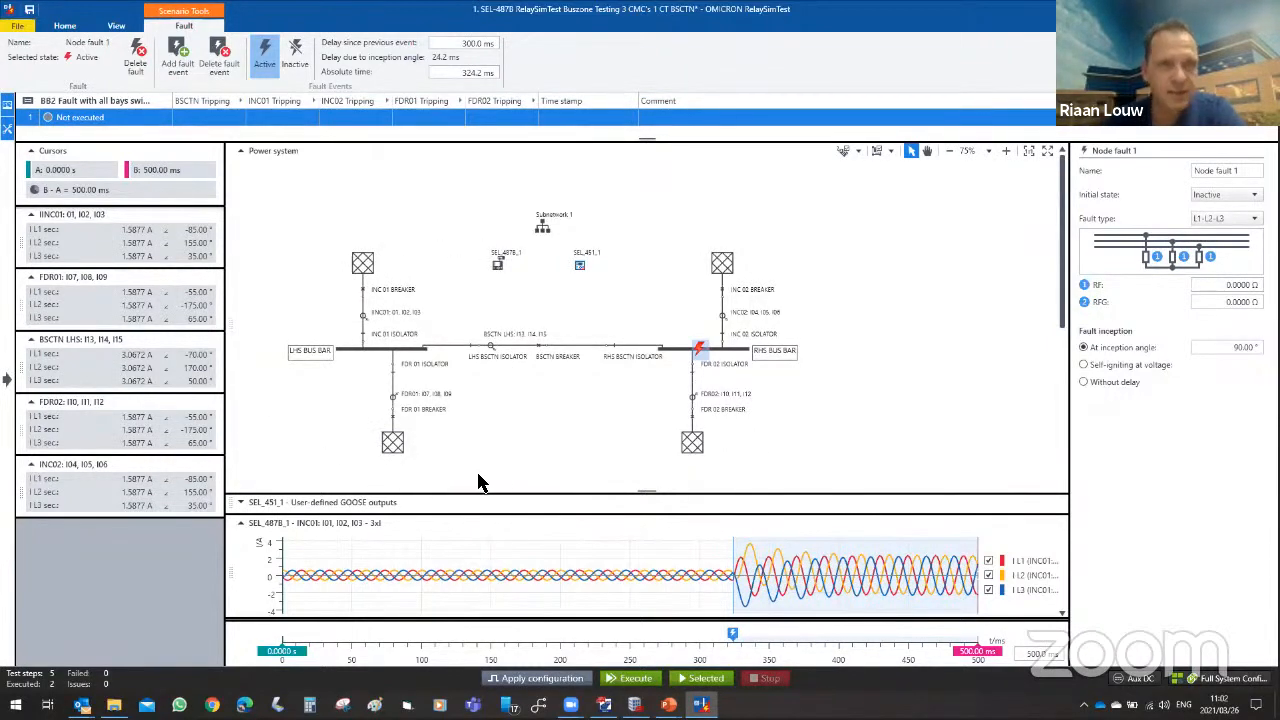
click(576, 679)
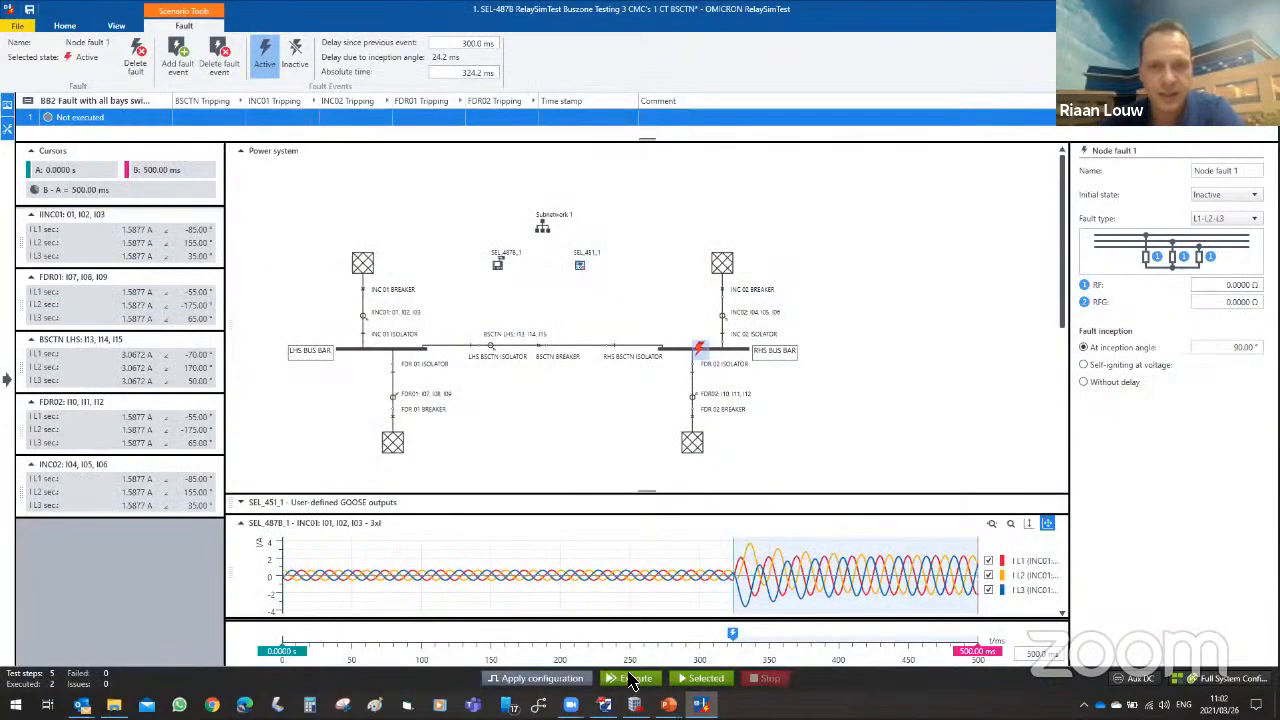
click(630, 679)
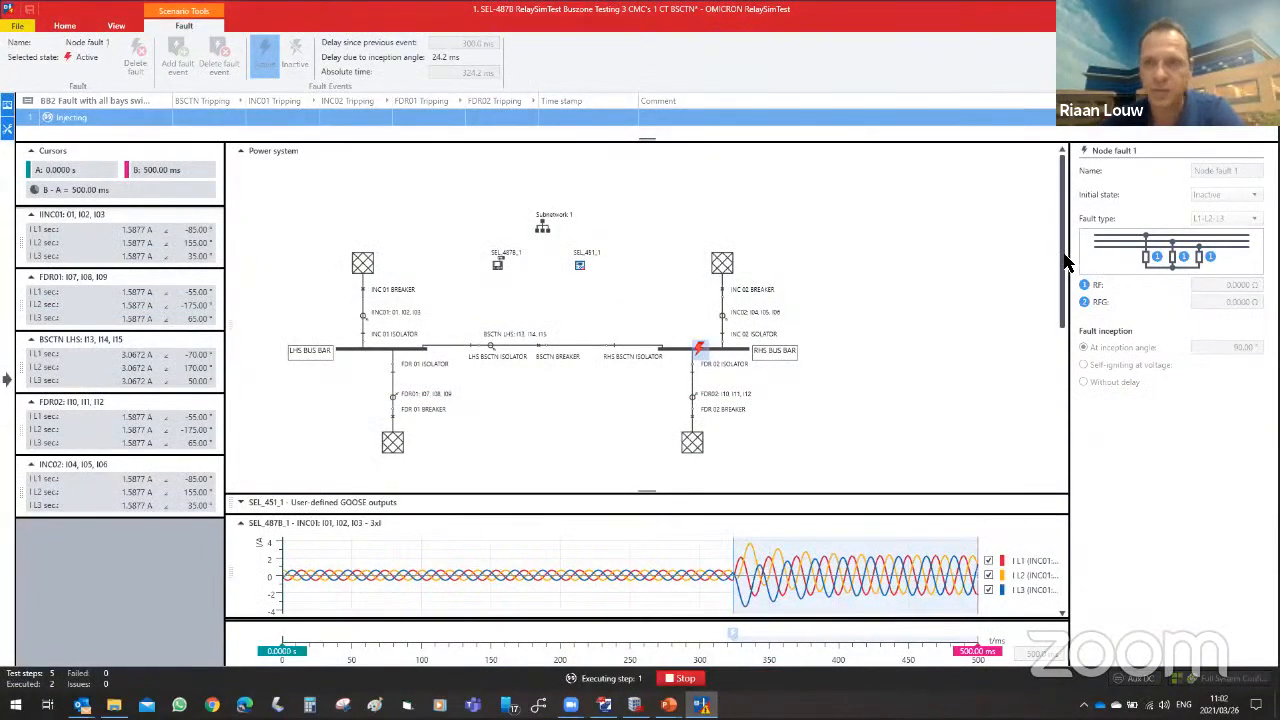
drag(1063, 258, 1063, 387)
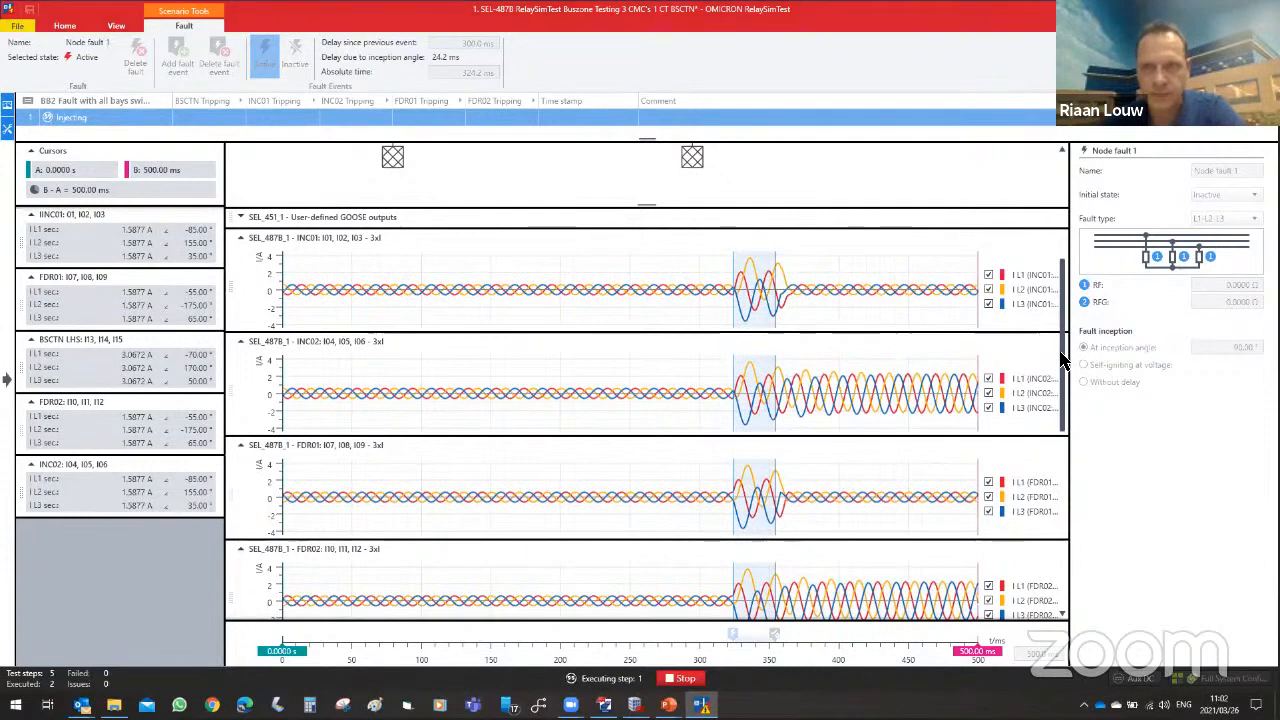
scroll(1064, 333, up, 5)
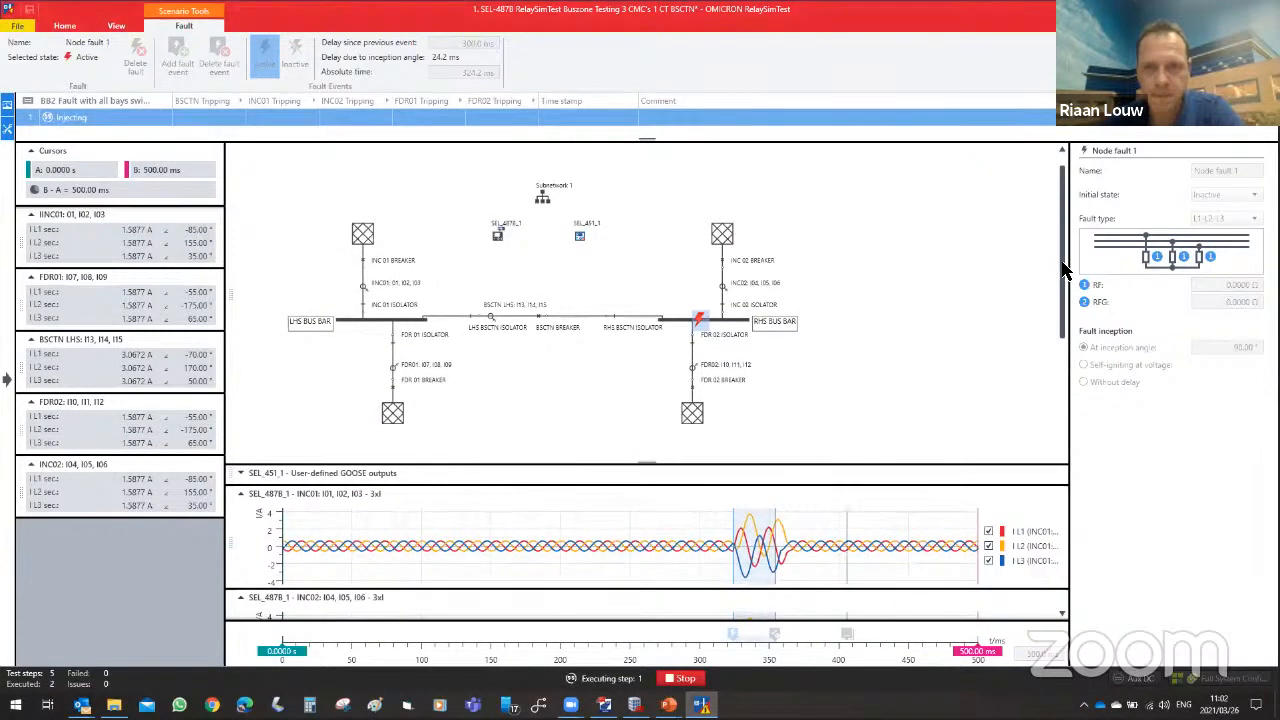
drag(1062, 298, 1062, 345)
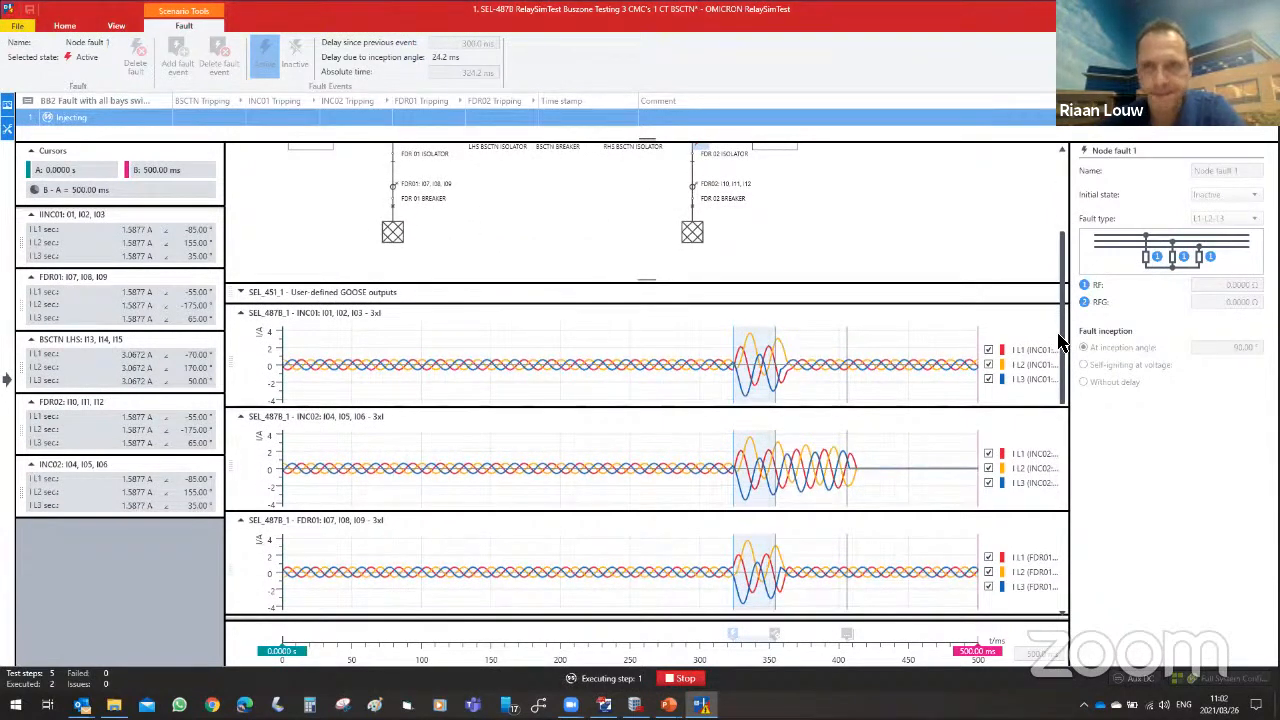
mouse_move(1063, 350)
mouse_down()
mouse_move(1073, 287)
mouse_move(1070, 370)
mouse_up()
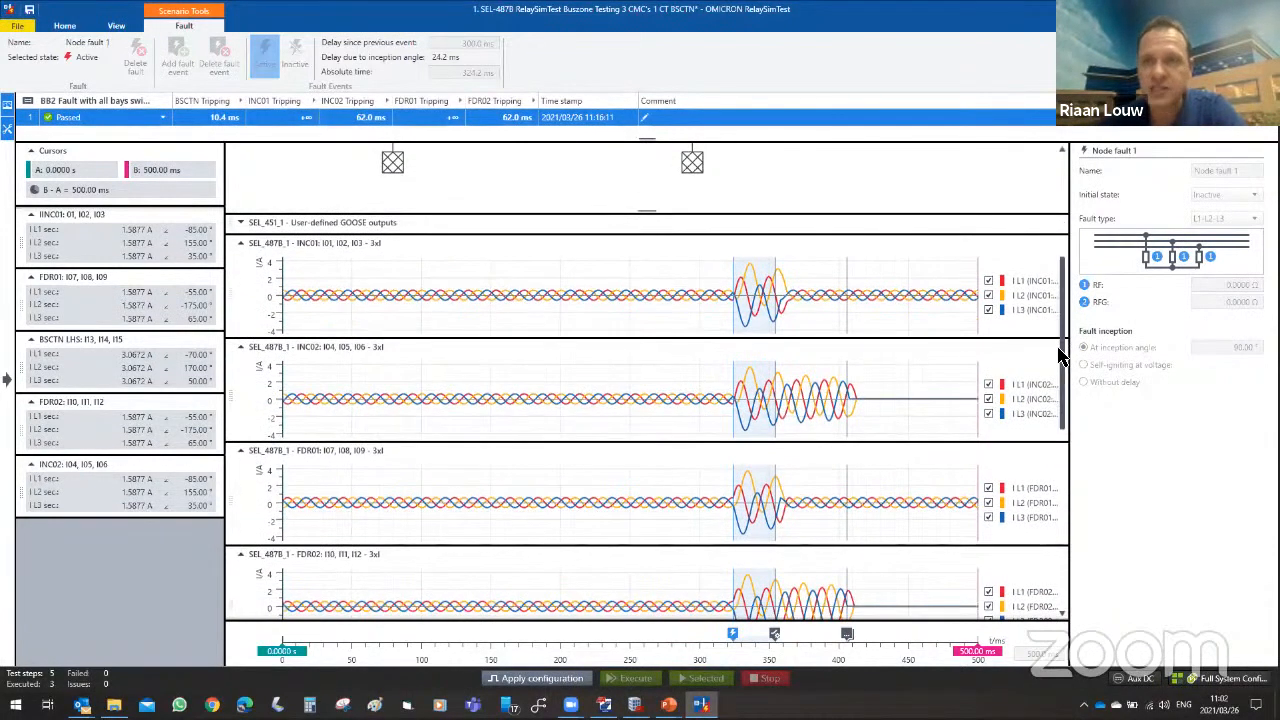
Review the BB2 results during the fault, comparing the single-line diagram with the bay and BSCTN currents and GOOSE trip outputs.
scroll(1076, 275, up, 5)
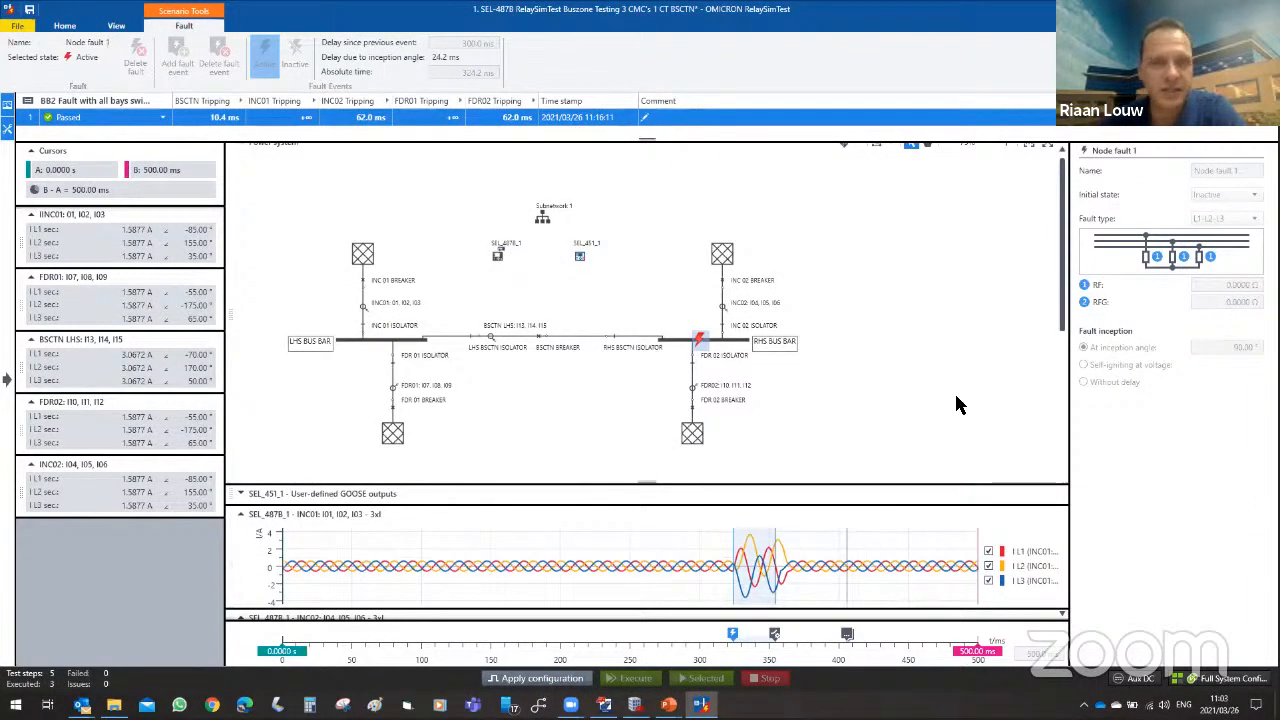
scroll(1066, 268, up, 1)
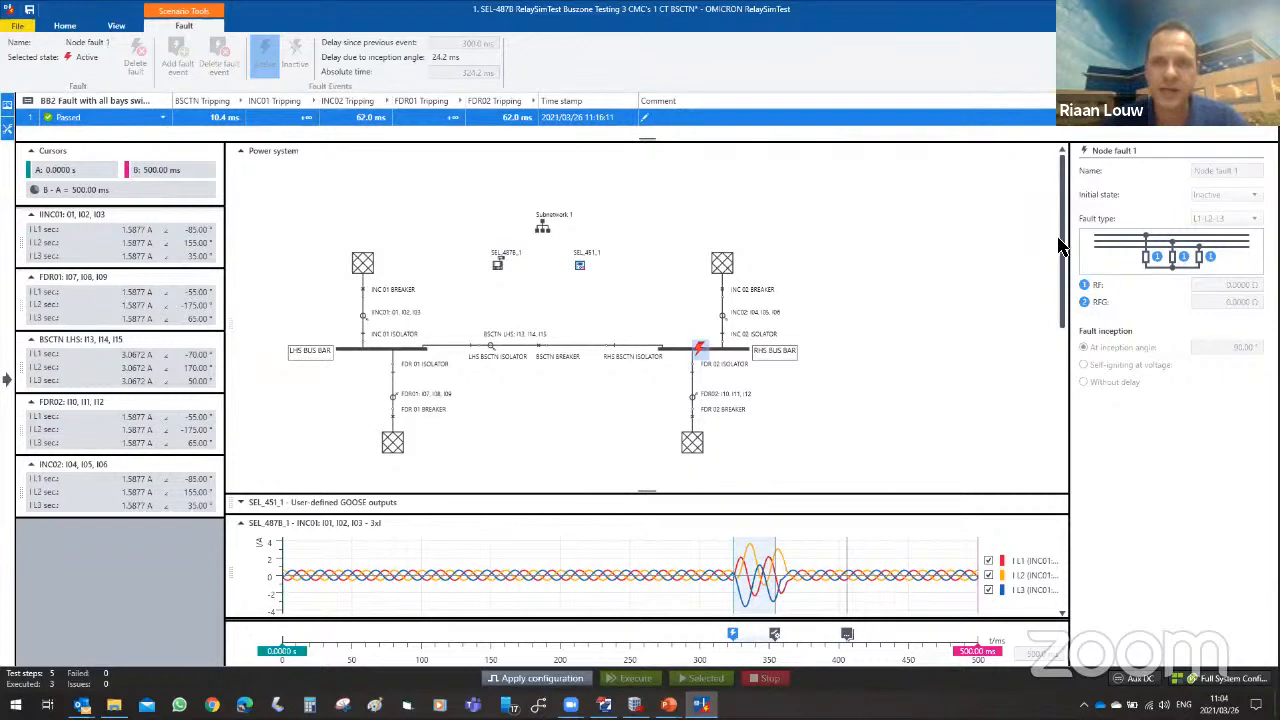
drag(1064, 243, 1066, 262)
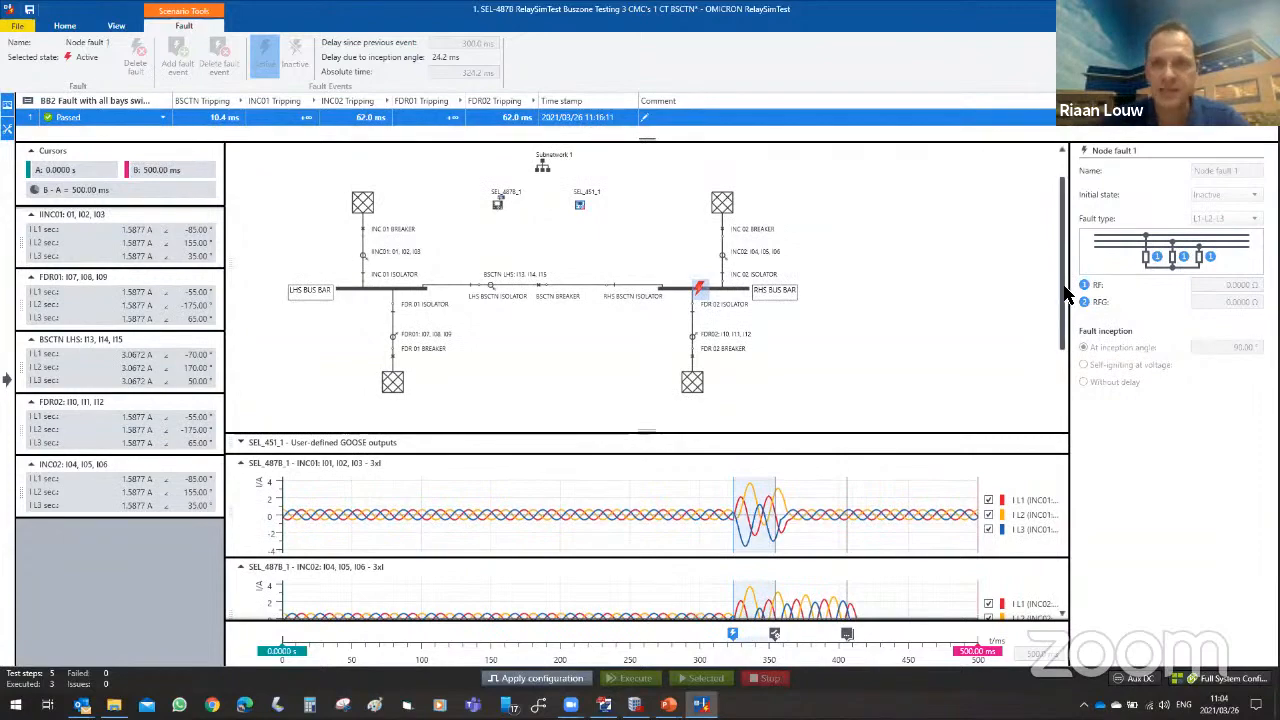
drag(1066, 290, 1069, 451)
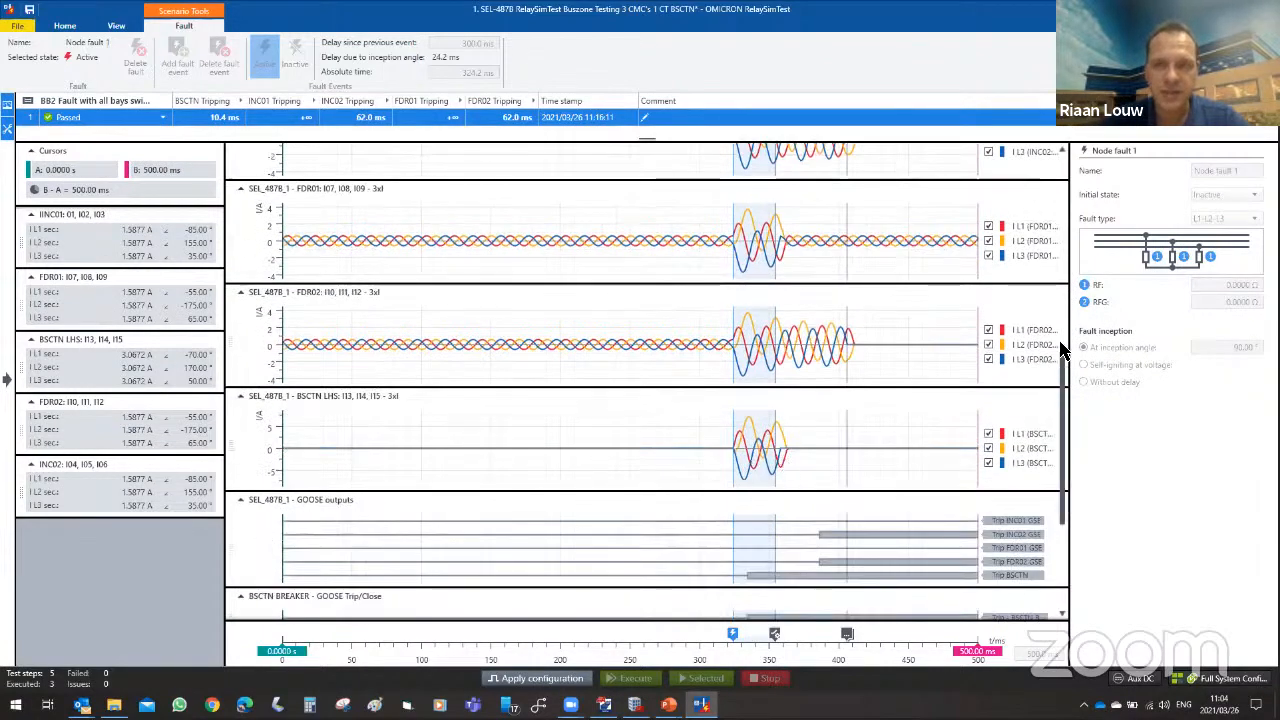
scroll(1060, 455, up, 10)
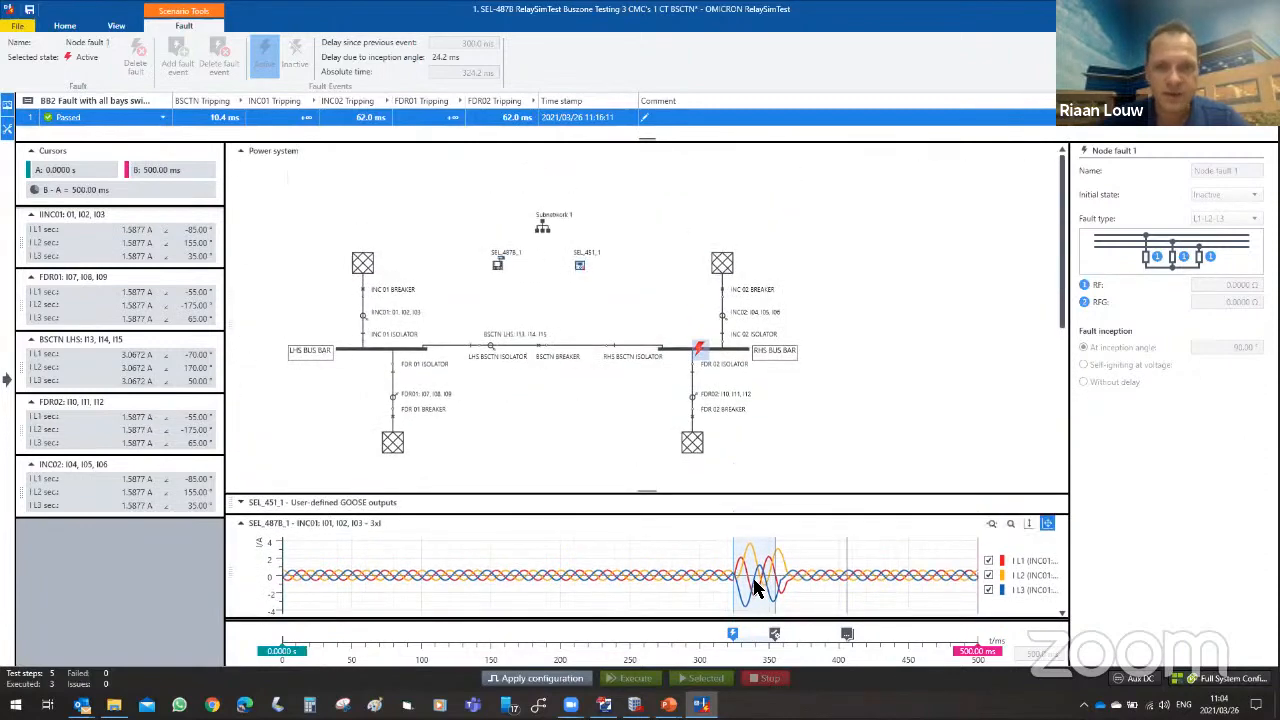
scroll(872, 503, down, 5)
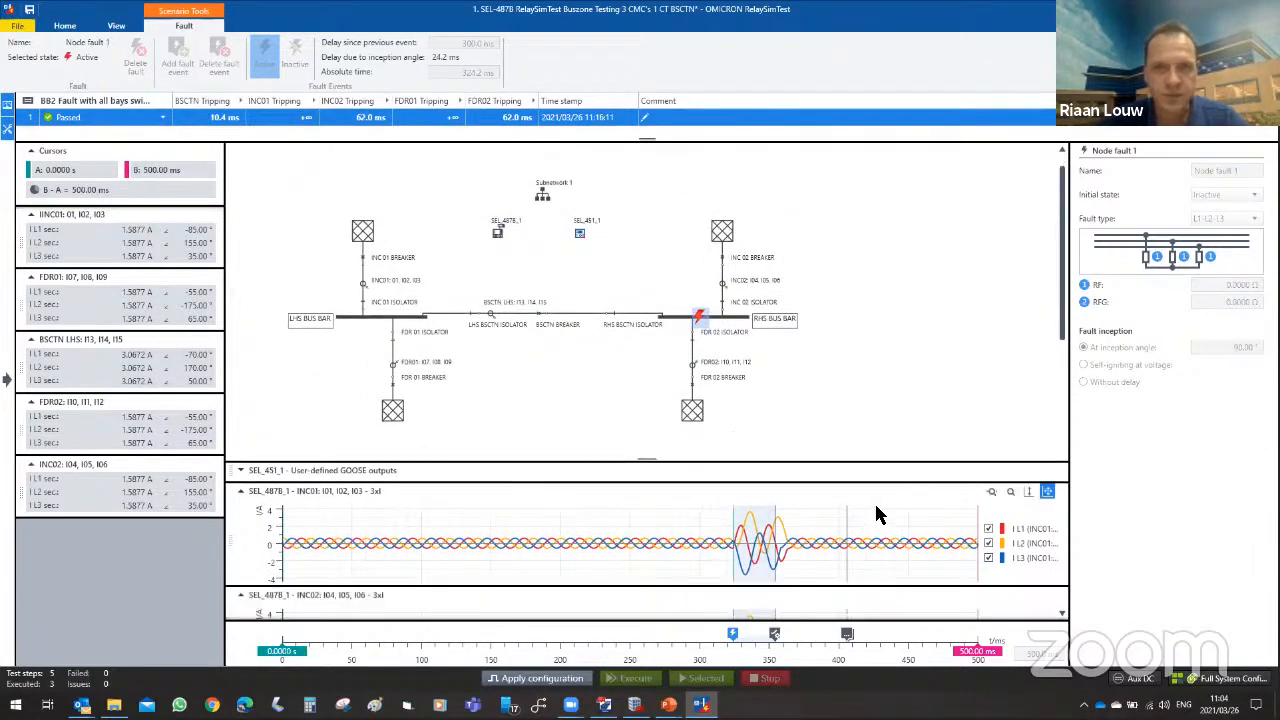
scroll(840, 540, down, 5)
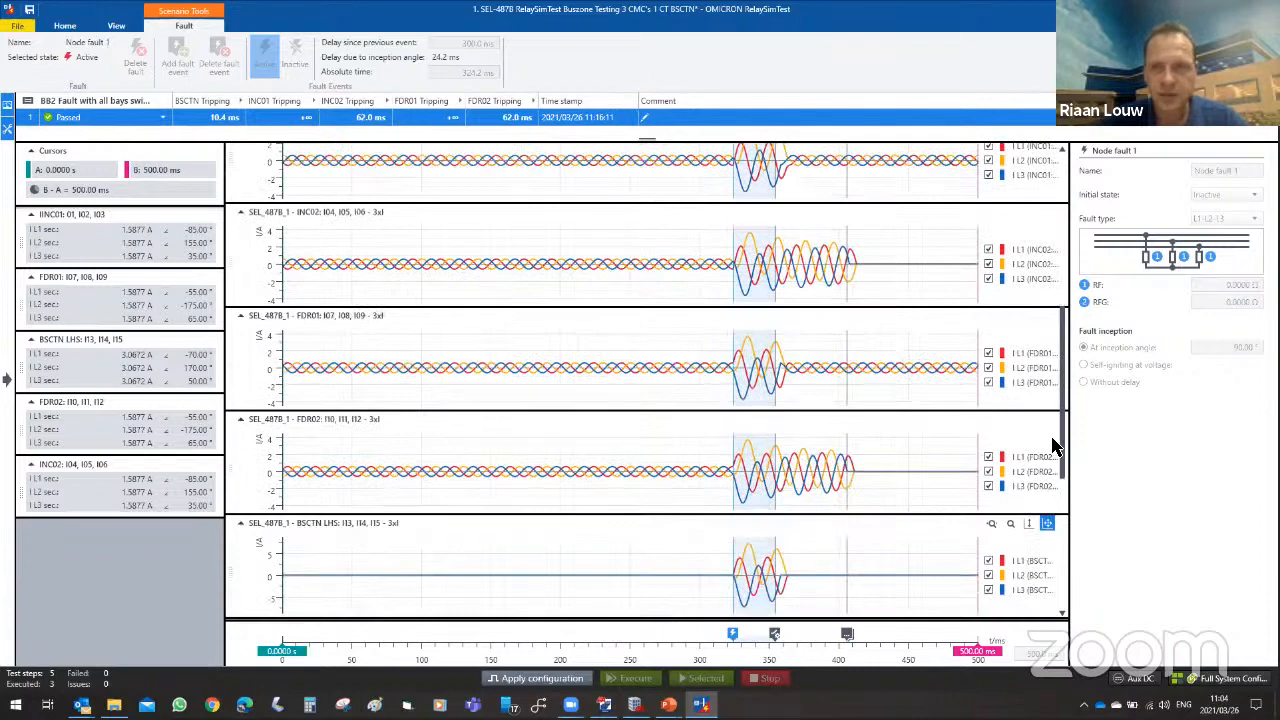
Examine the BB2 states after the BSCTN trip and after the INC02 and FDR02 trips, checking bay currents and breaker positions.
scroll(458, 363, up, 10)
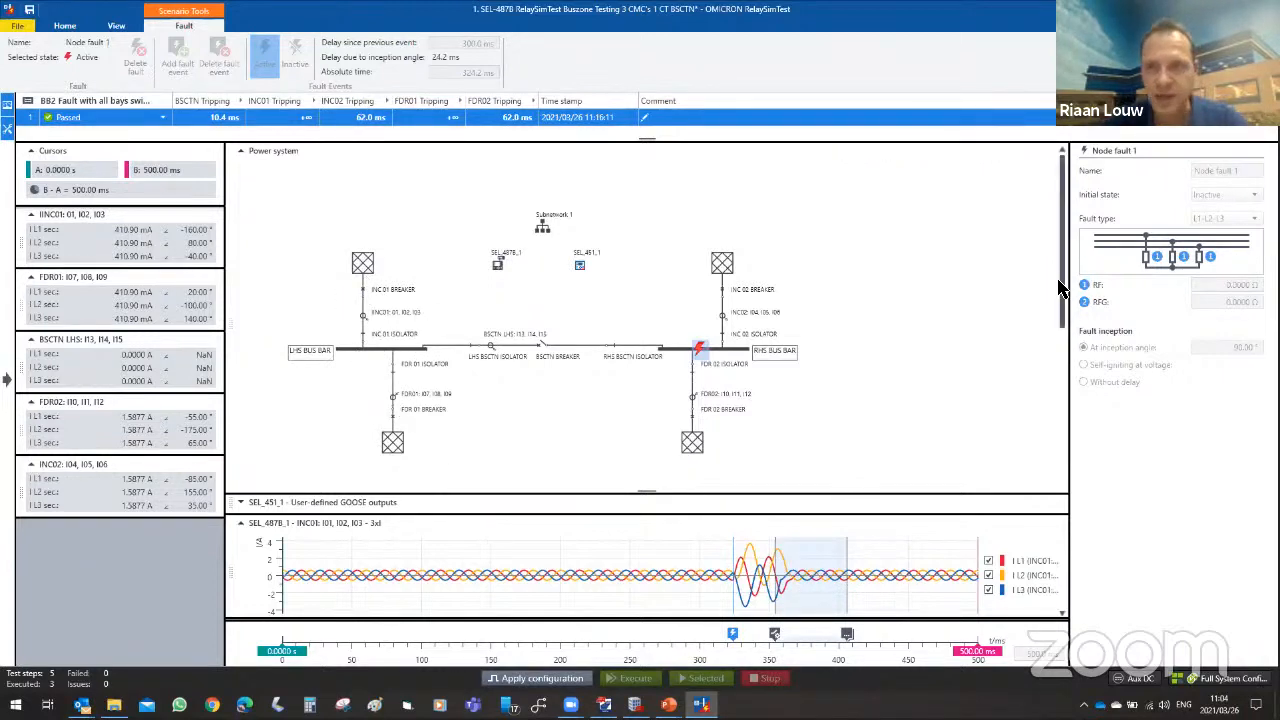
drag(1061, 283, 1063, 343)
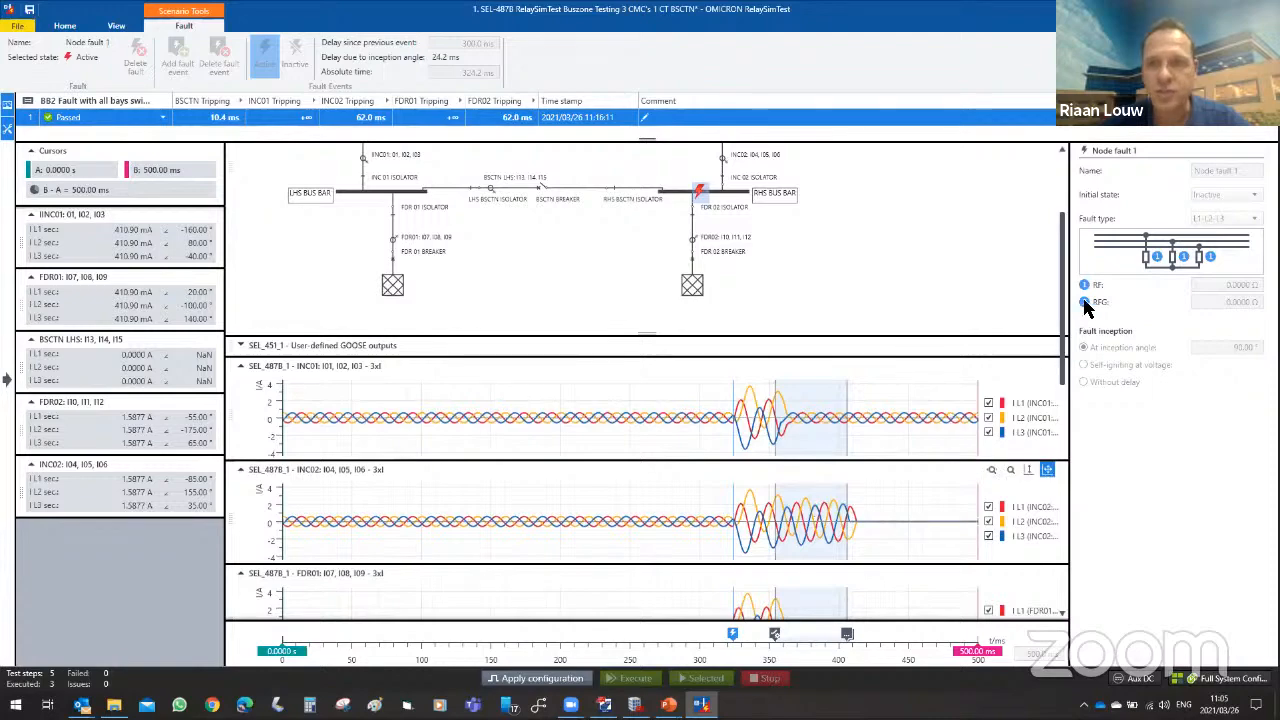
drag(1066, 399, 1060, 415)
scroll(816, 452, down, 5)
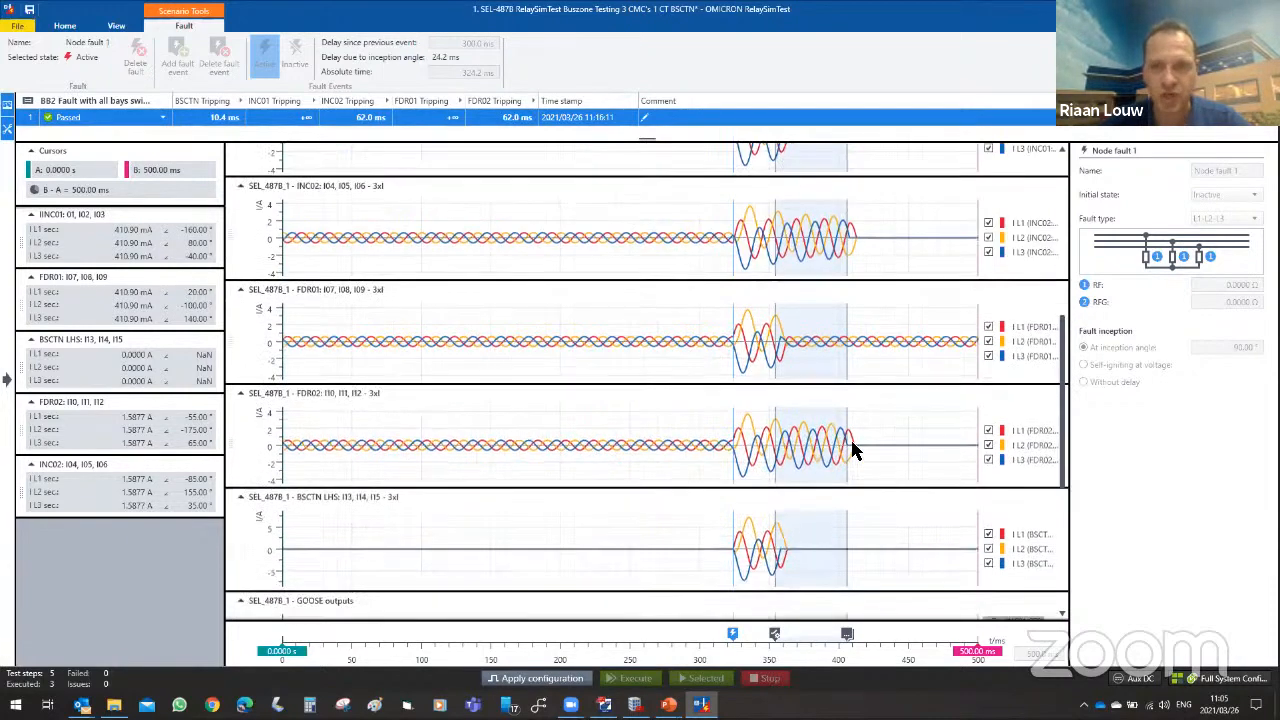
scroll(1050, 306, up, 10)
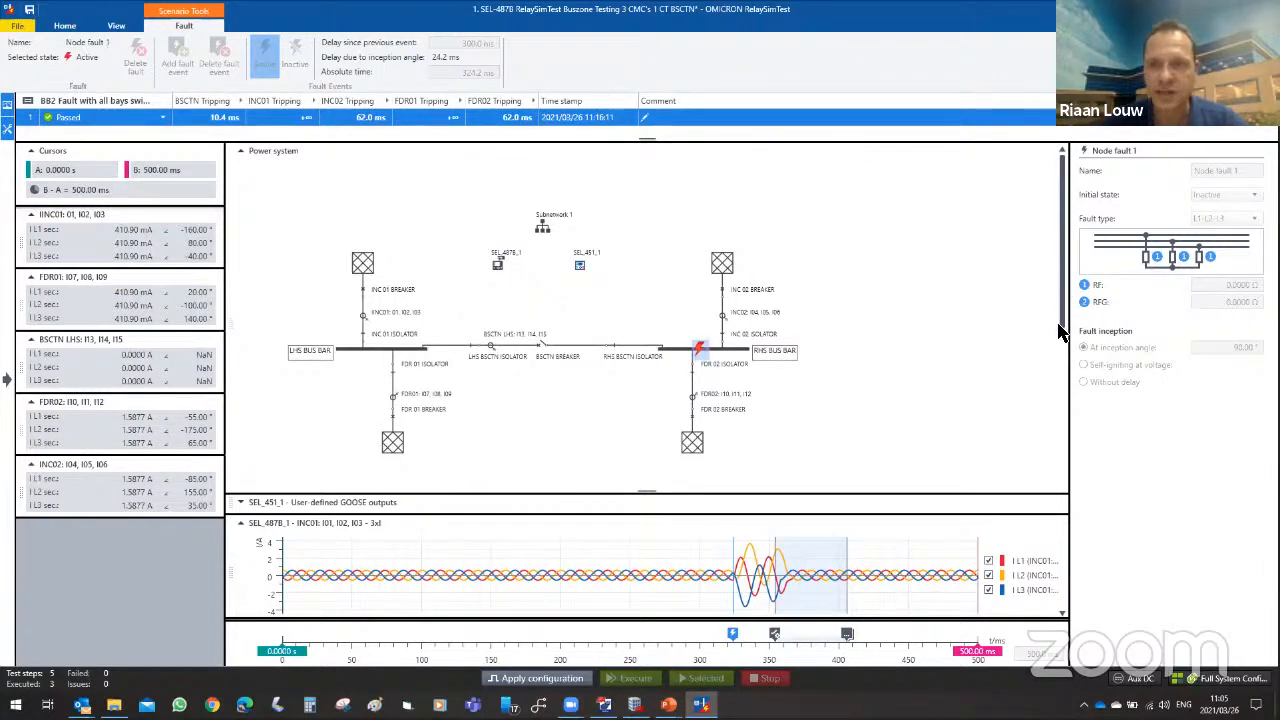
scroll(1062, 470, down, 2)
scroll(1062, 480, down, 3)
scroll(888, 229, down, 5)
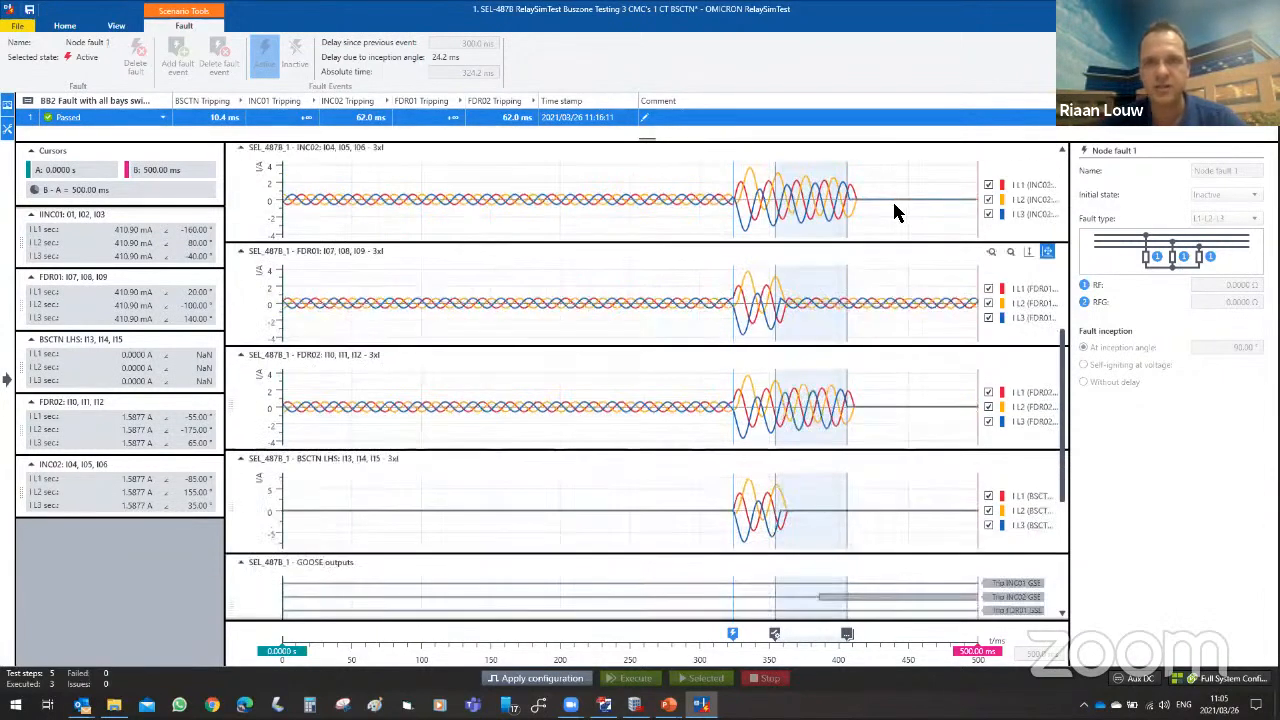
click(880, 380)
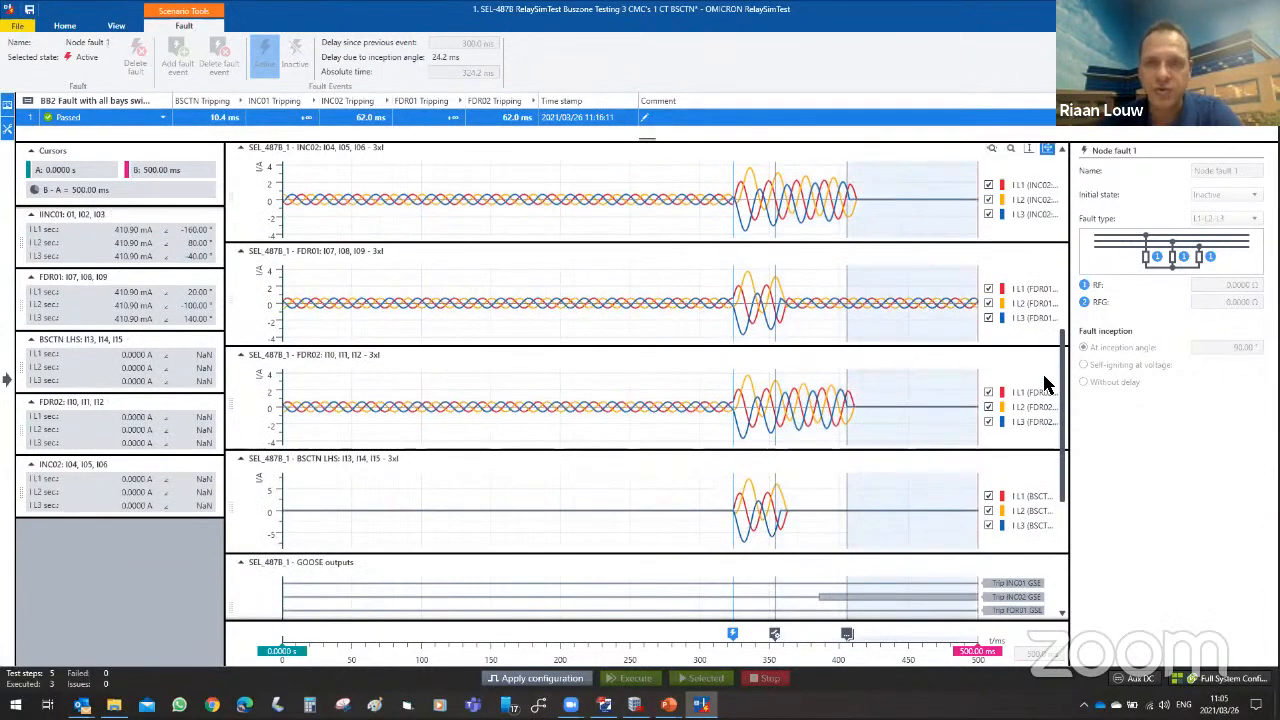
scroll(538, 271, up, 10)
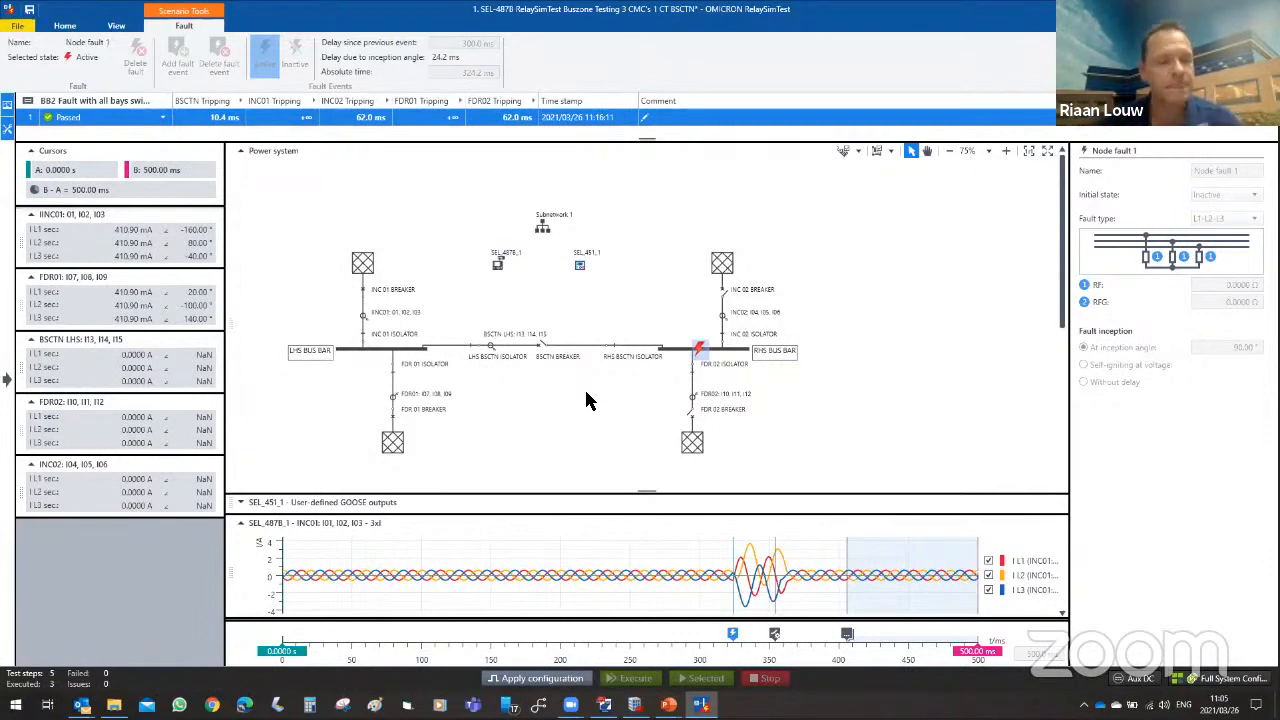
Return to the test case list and open the "BB1 Fault on BSCTN CT with BSCTN CB Open" test case.
click(5, 385)
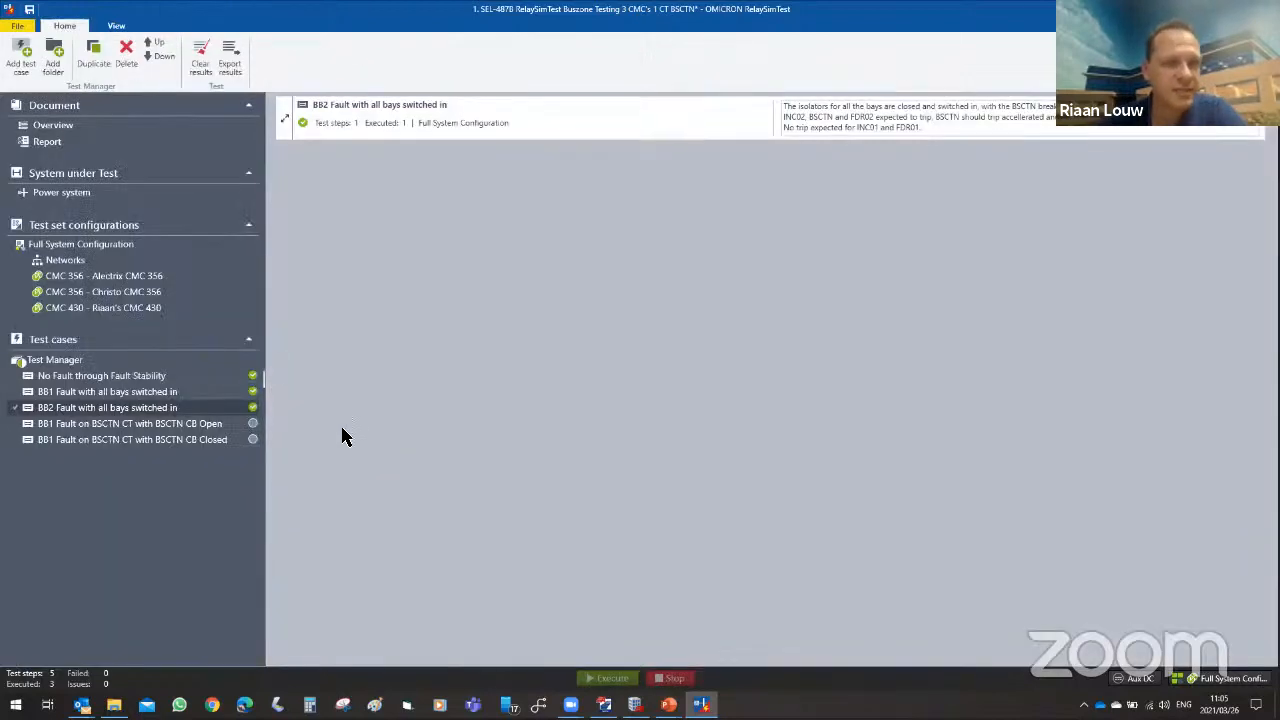
click(88, 424)
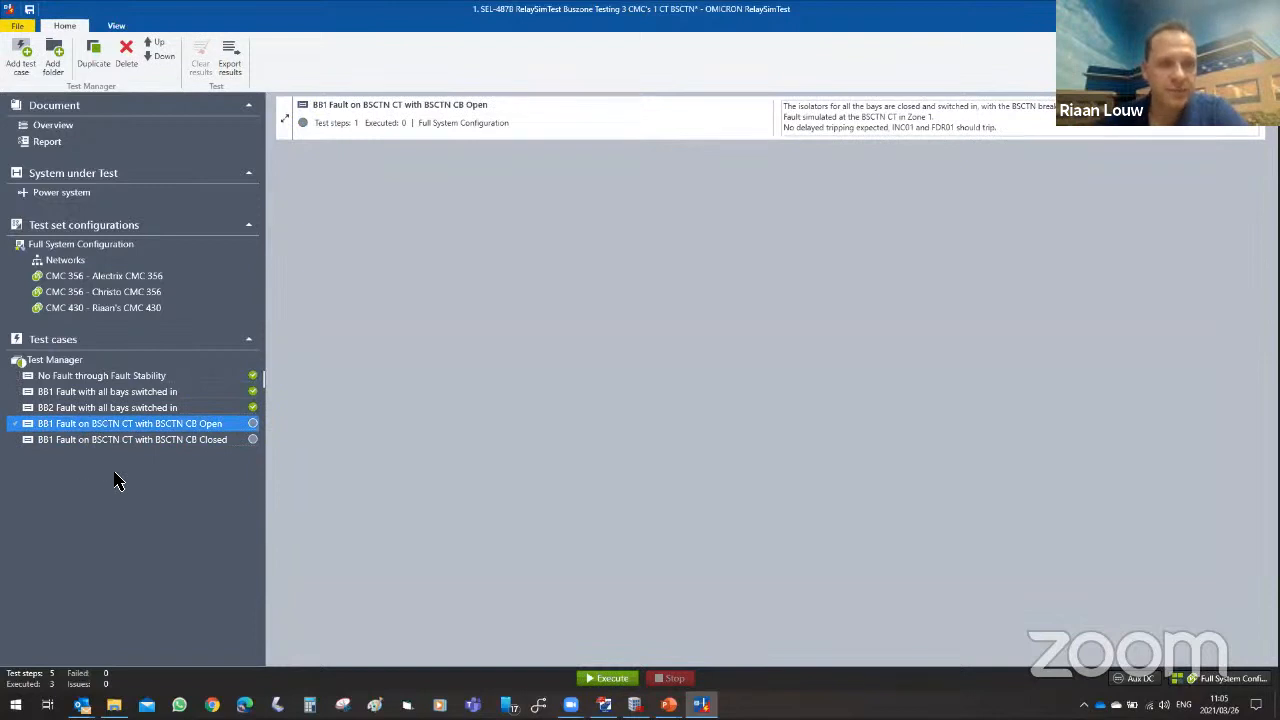
click(285, 119)
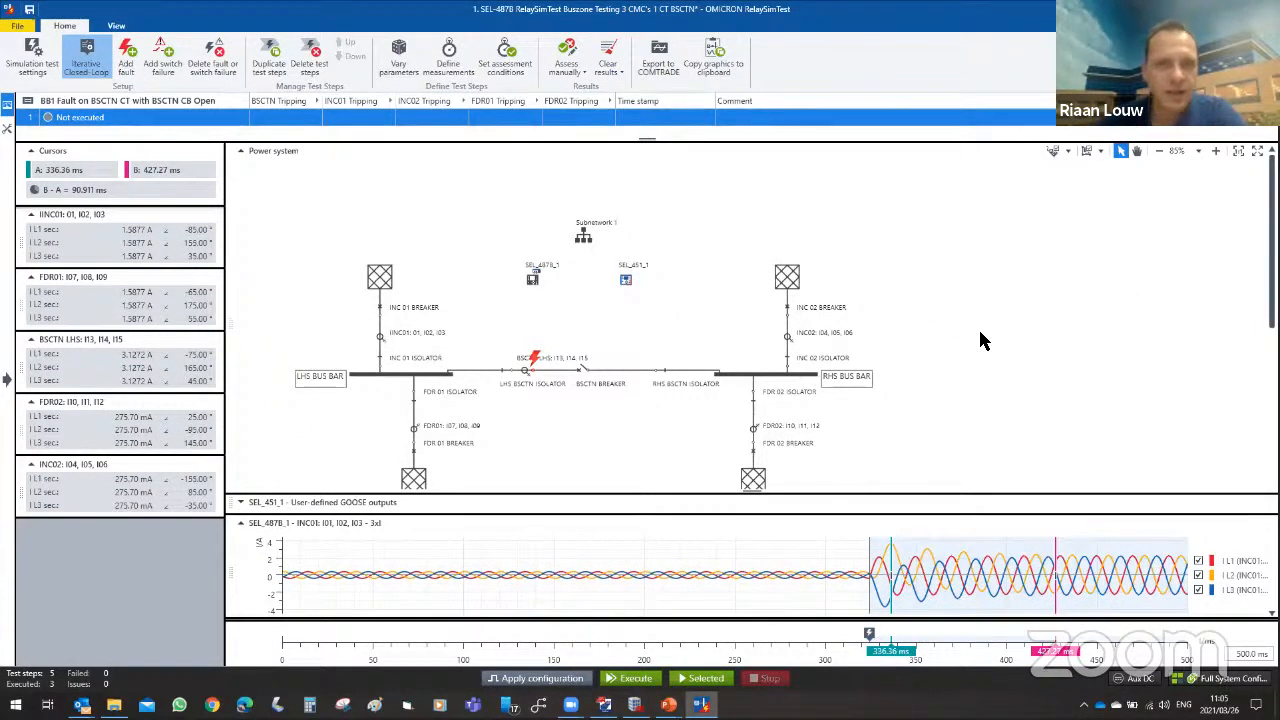
Inspect the fault location at the BSCTN CT, the BSCTN breaker position and the simulated incomer currents before execution.
scroll(985, 310, down, 3)
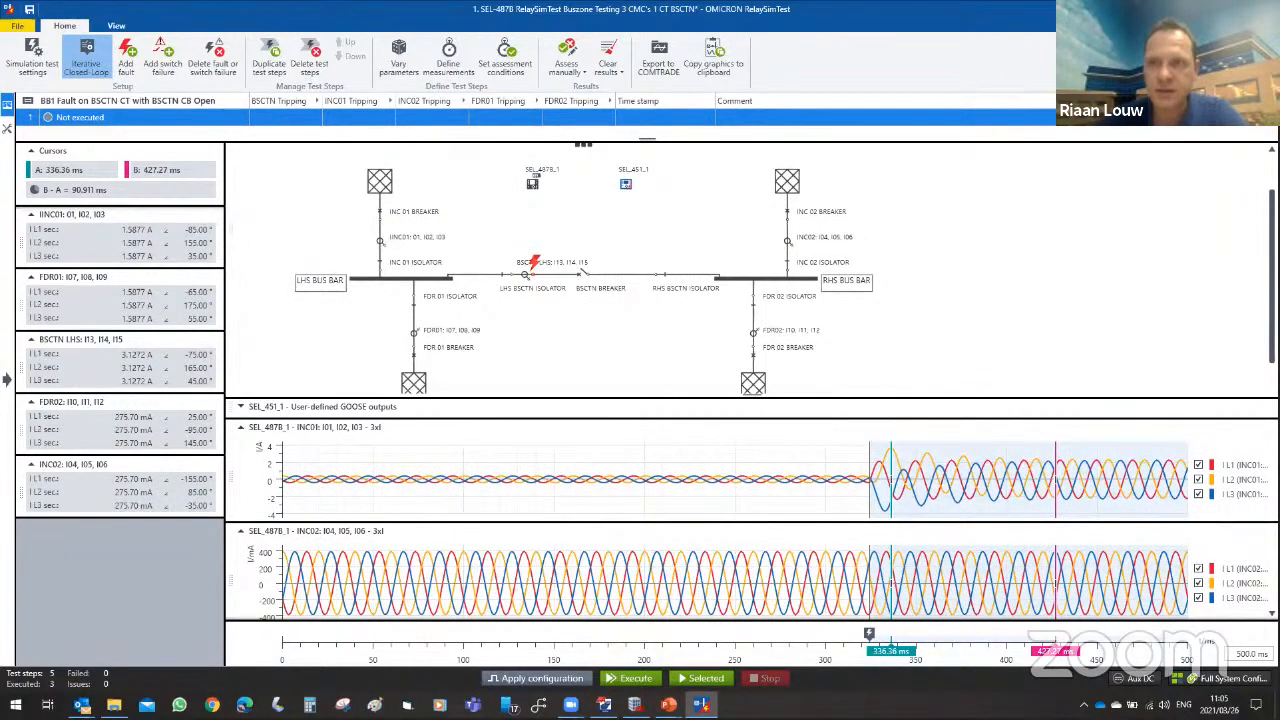
scroll(625, 388, up, 3)
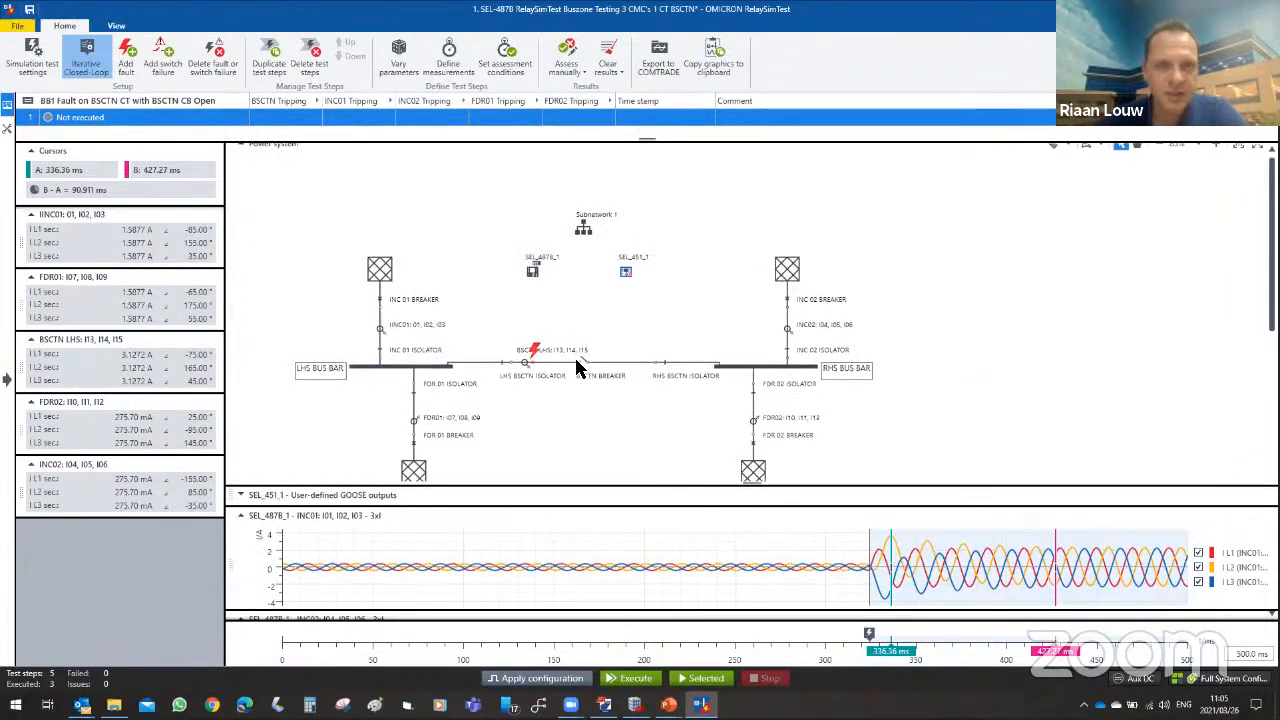
click(580, 361)
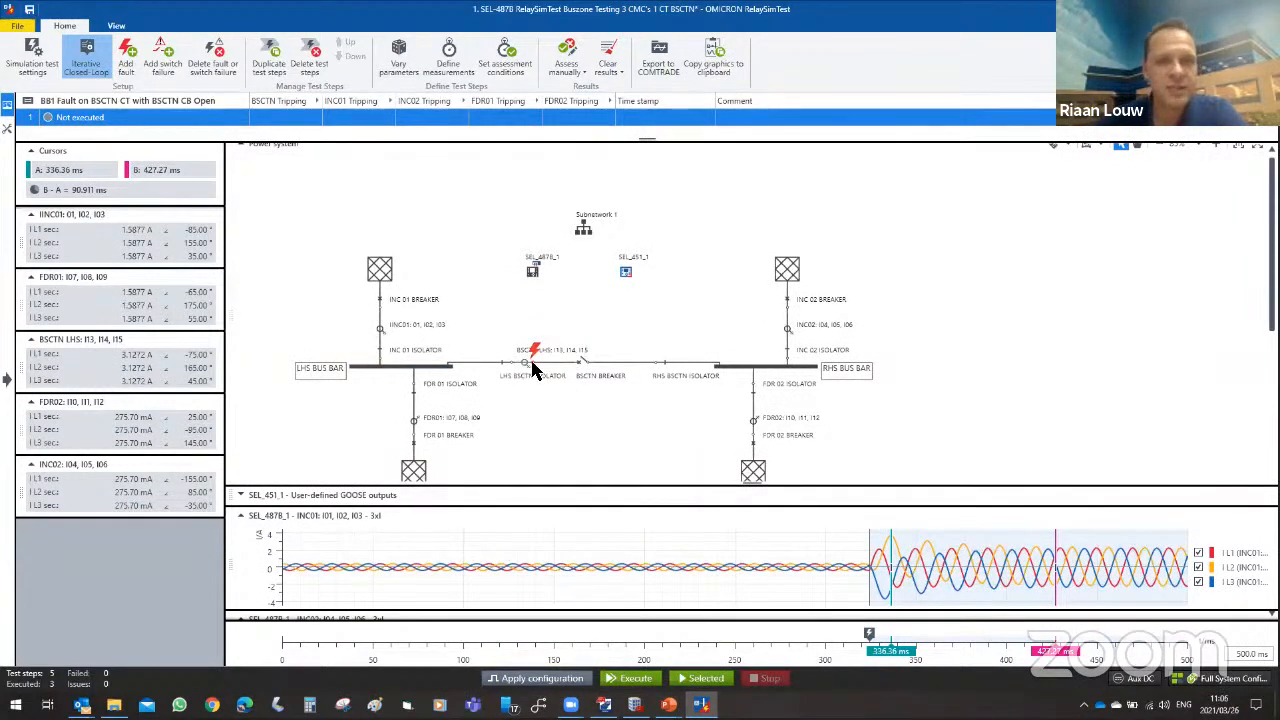
click(526, 364)
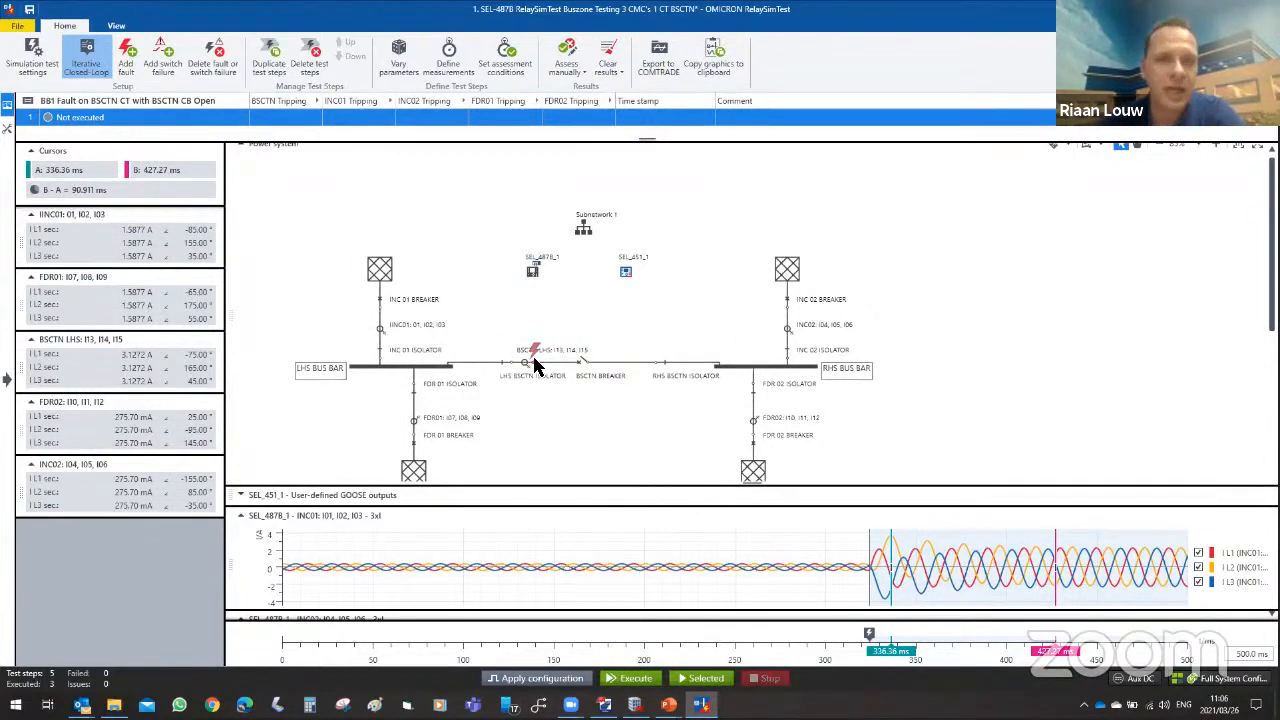
scroll(530, 346, down, 1)
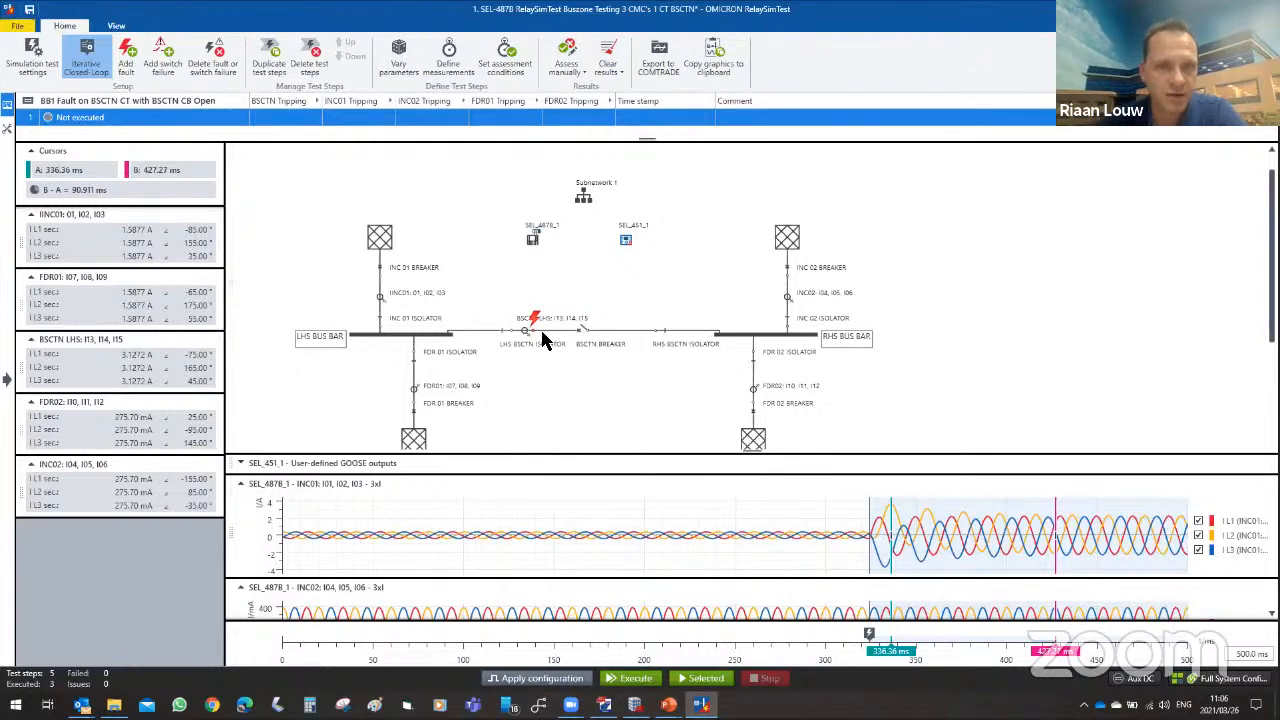
scroll(880, 395, down, 1)
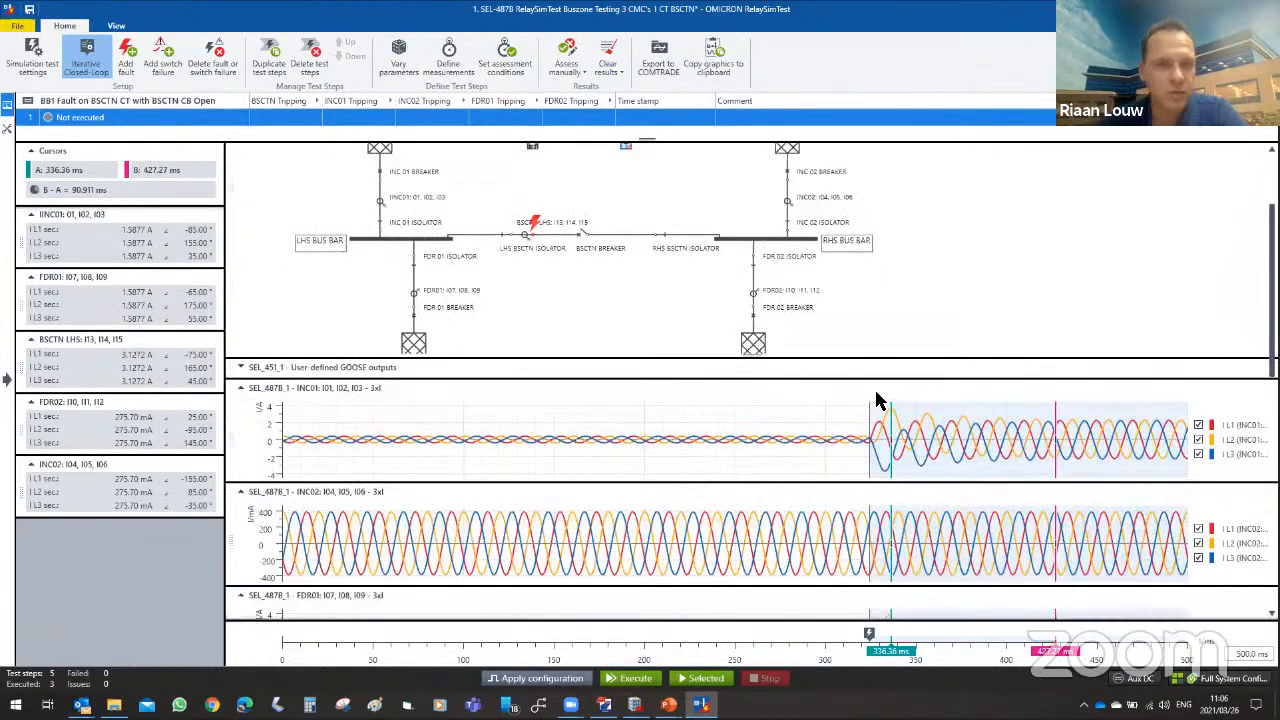
scroll(940, 380, up, 2)
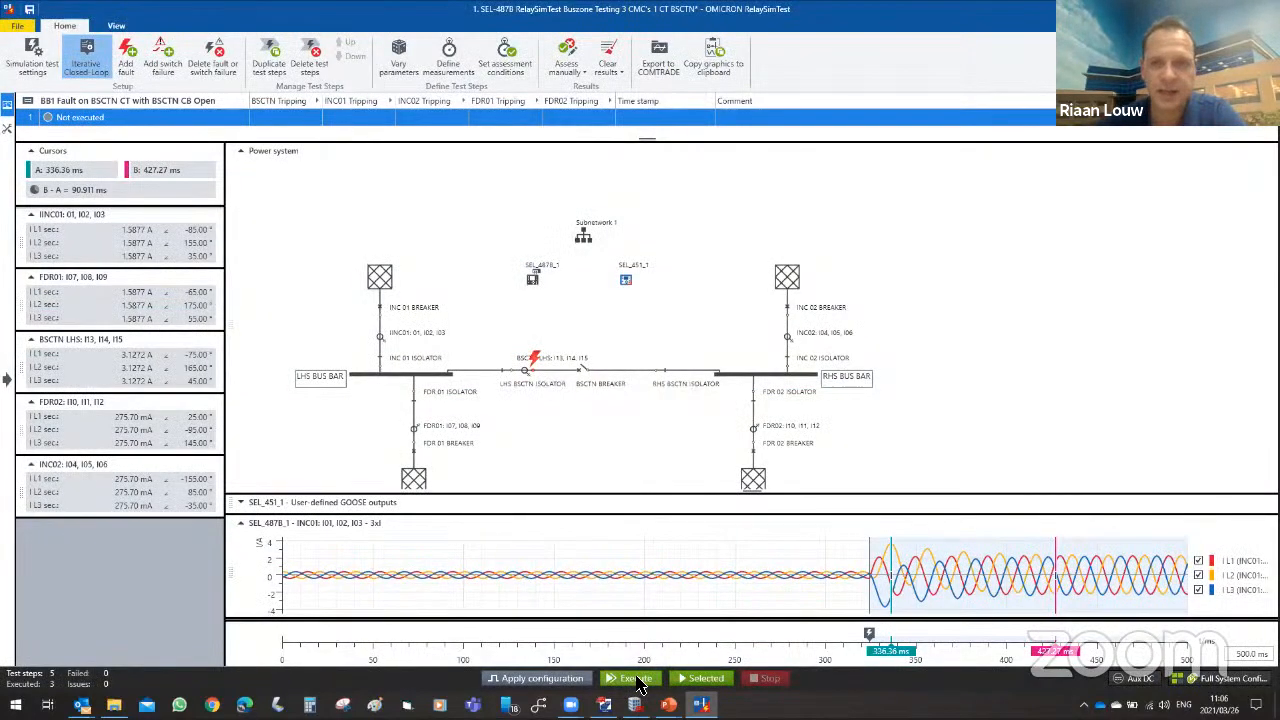
Execute the "BB1 Fault on BSCTN CT with BSCTN CB Open" test case and check the recorded currents of the incomer and feeder bays.
click(636, 679)
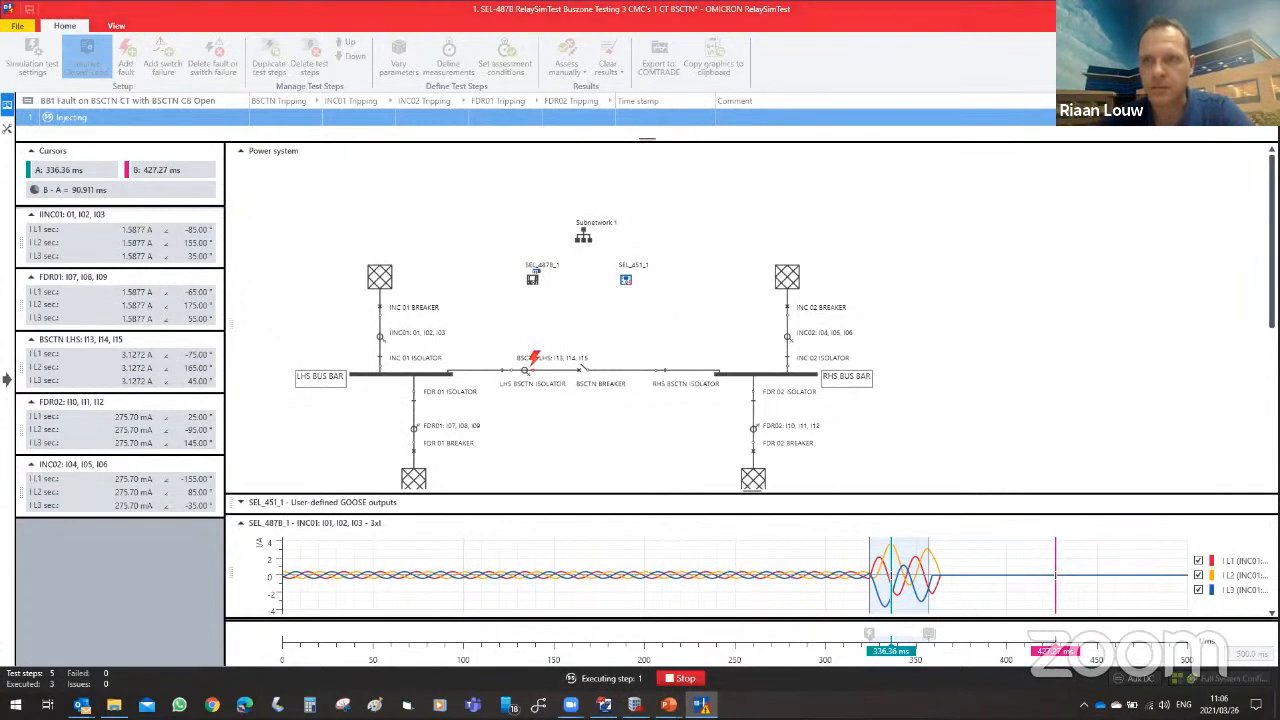
scroll(752, 380, down, 3)
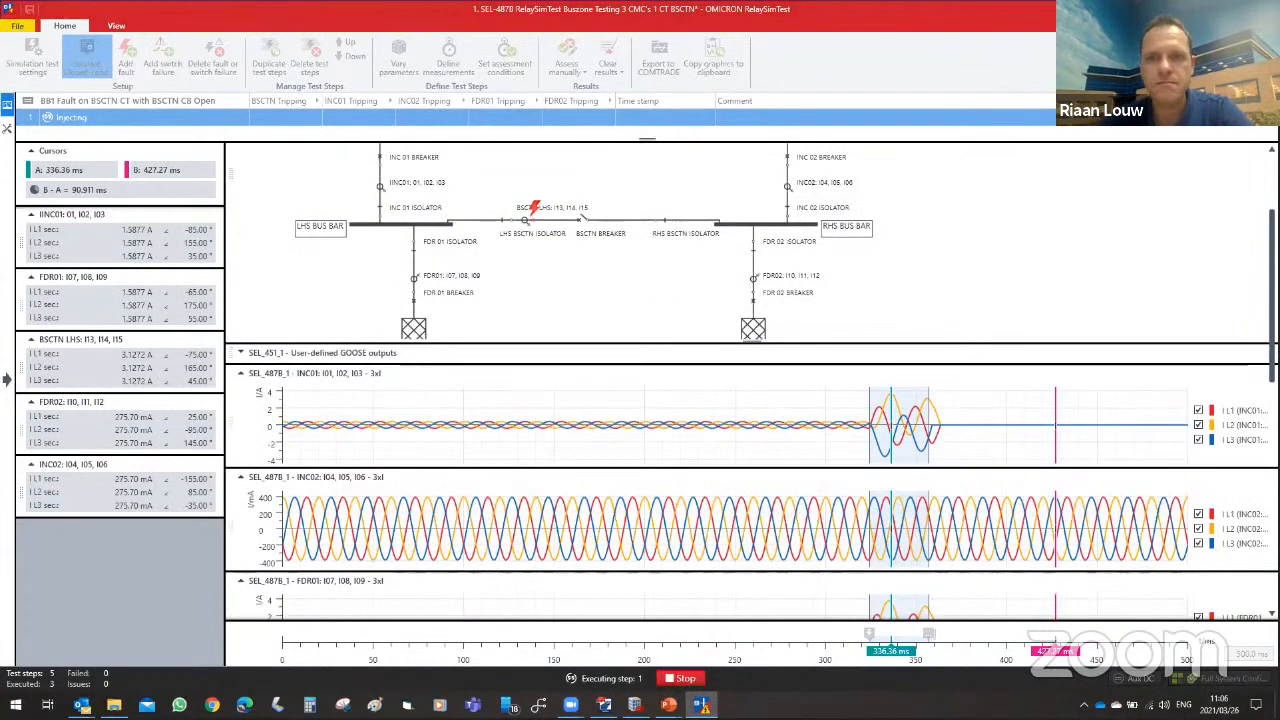
scroll(752, 386, down, 1)
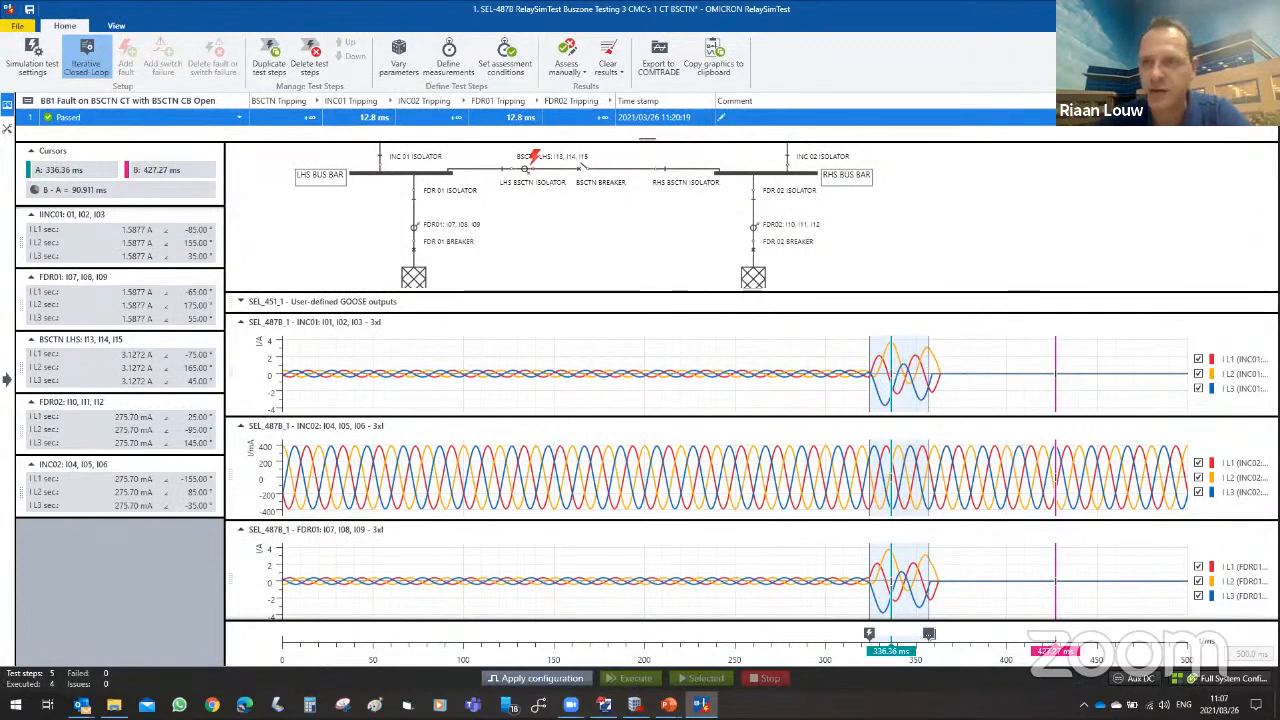
scroll(820, 346, down, 3)
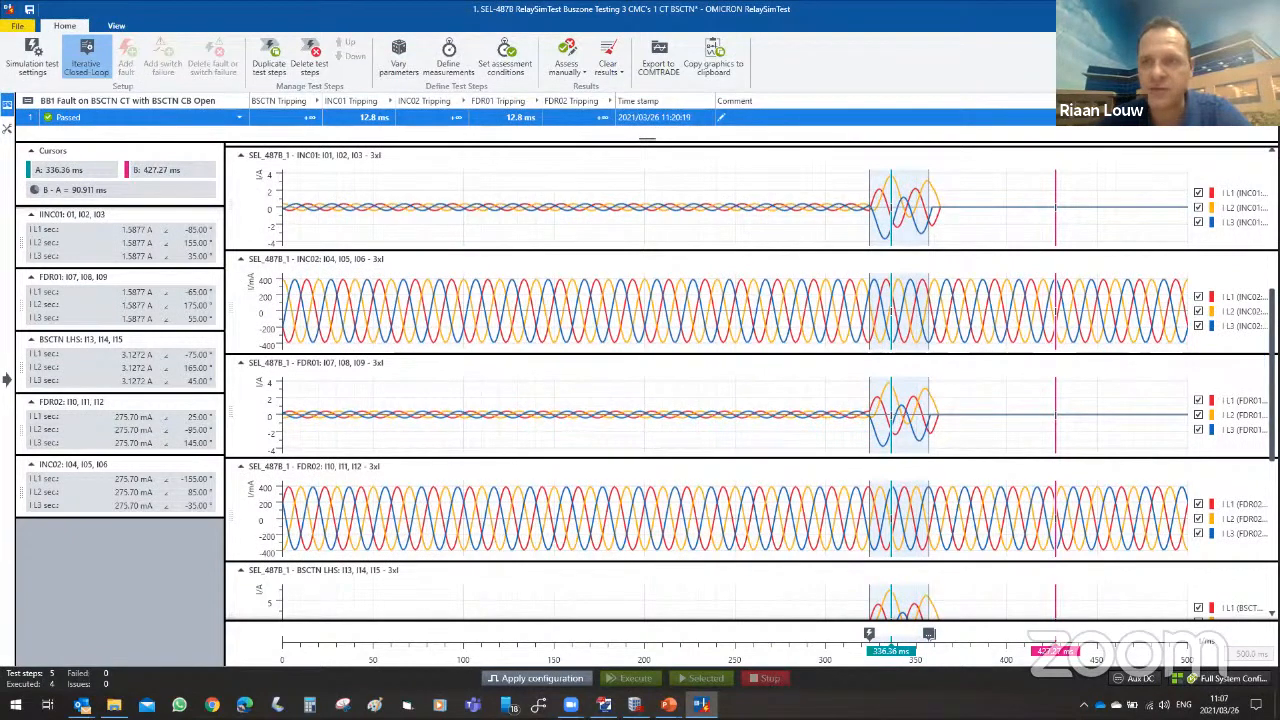
Examine the SEL_487B_1 GOOSE outputs and the bay breaker trip signals, comparing them with the fault location at the BSCTN CT.
drag(1272, 372, 1272, 560)
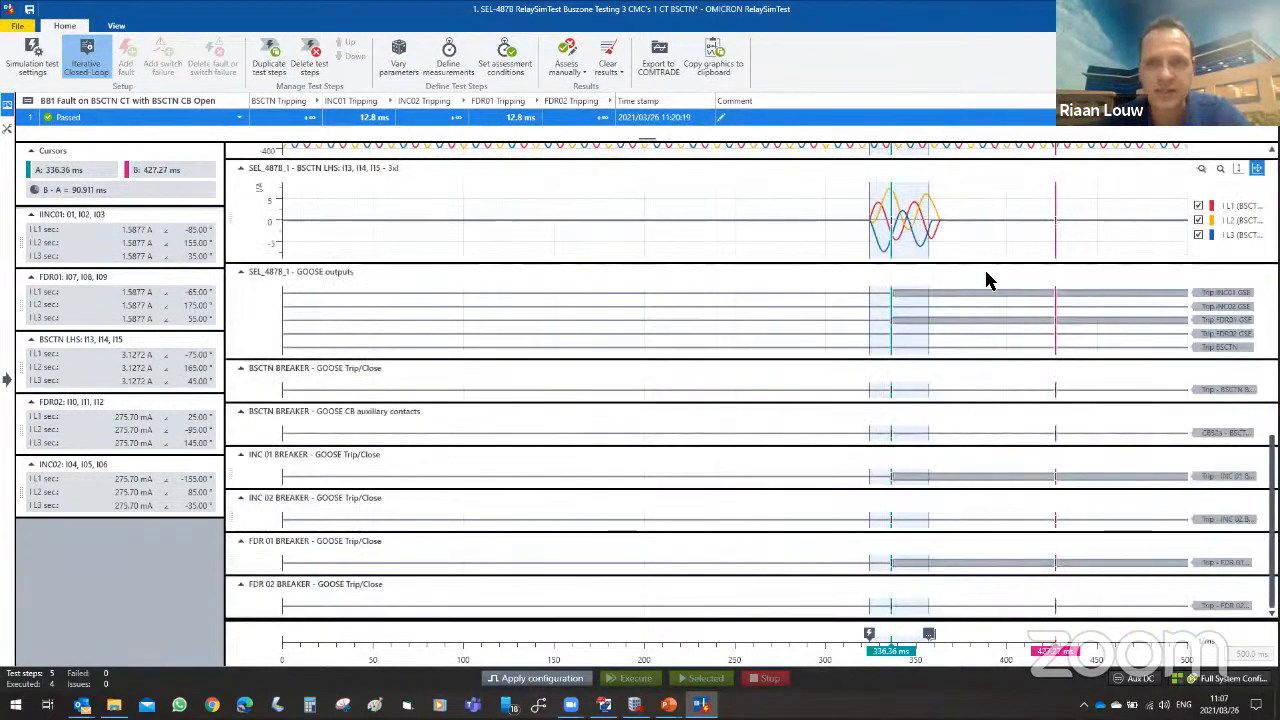
drag(1272, 476, 1272, 193)
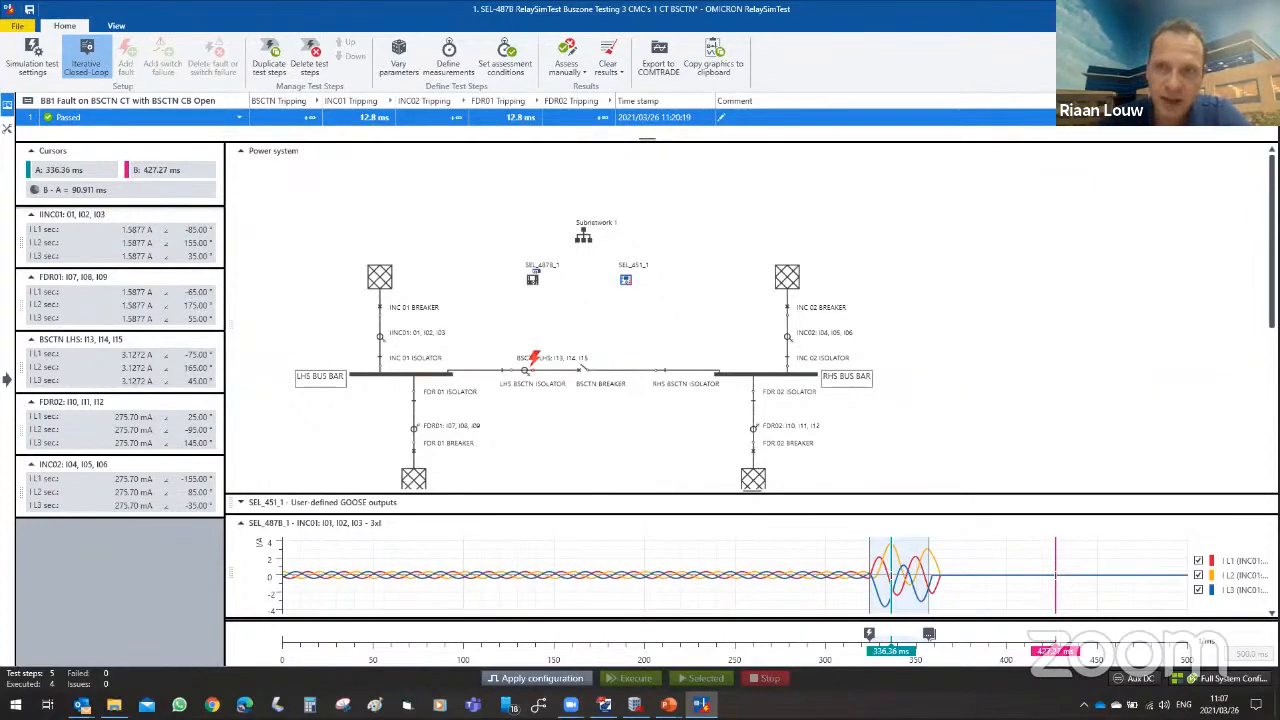
scroll(1223, 520, down, 10)
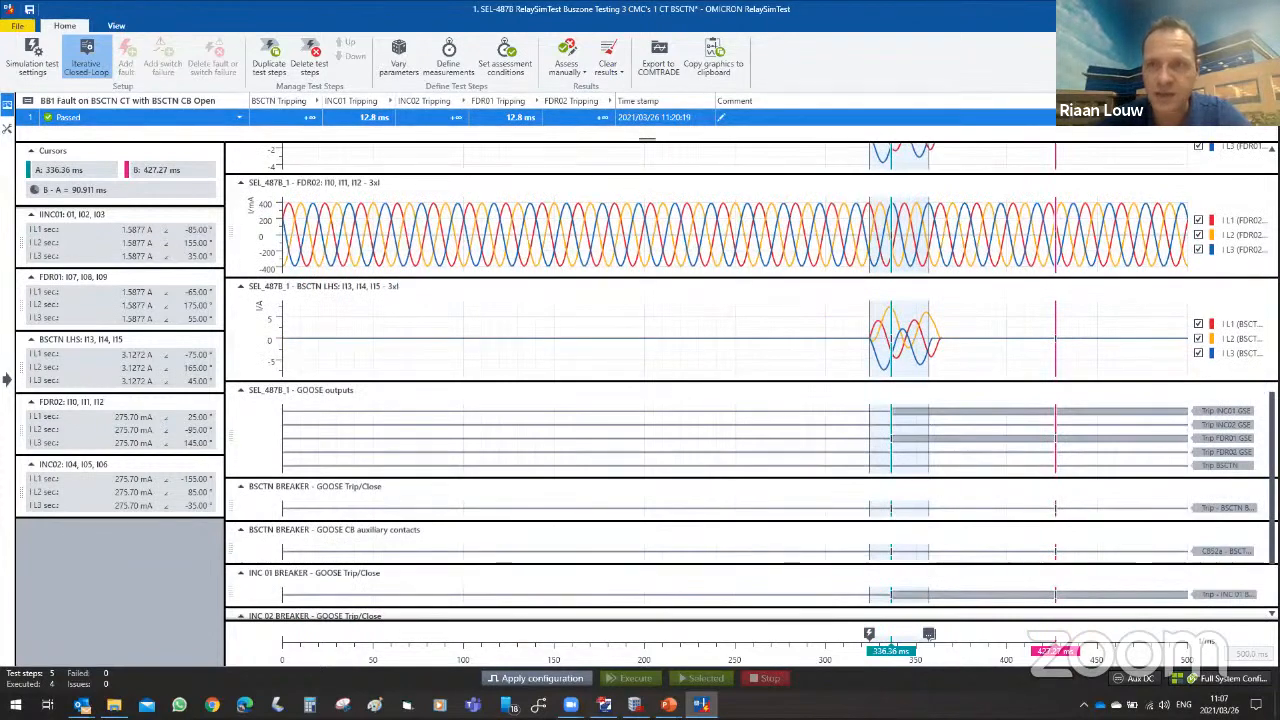
drag(1272, 480, 1272, 240)
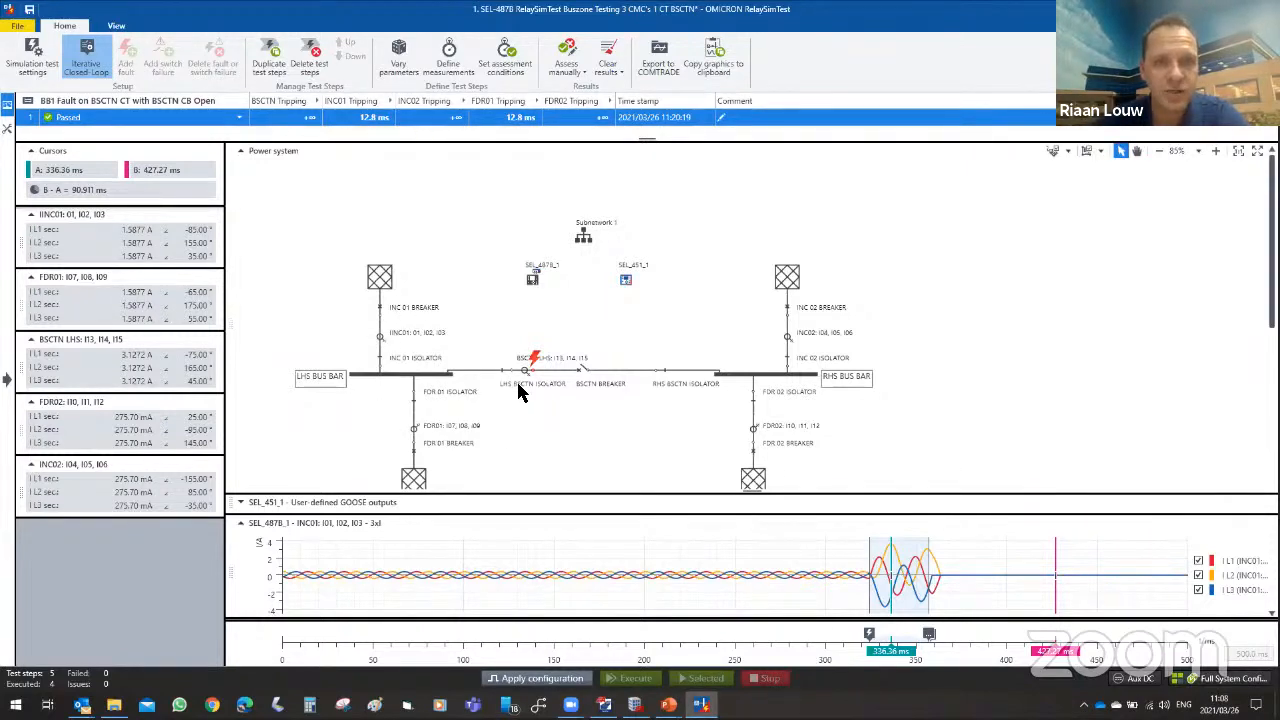
Show the state after the INC01 and FDR01 trips and check the bay currents, GOOSE trips and breaker positions.
click(990, 573)
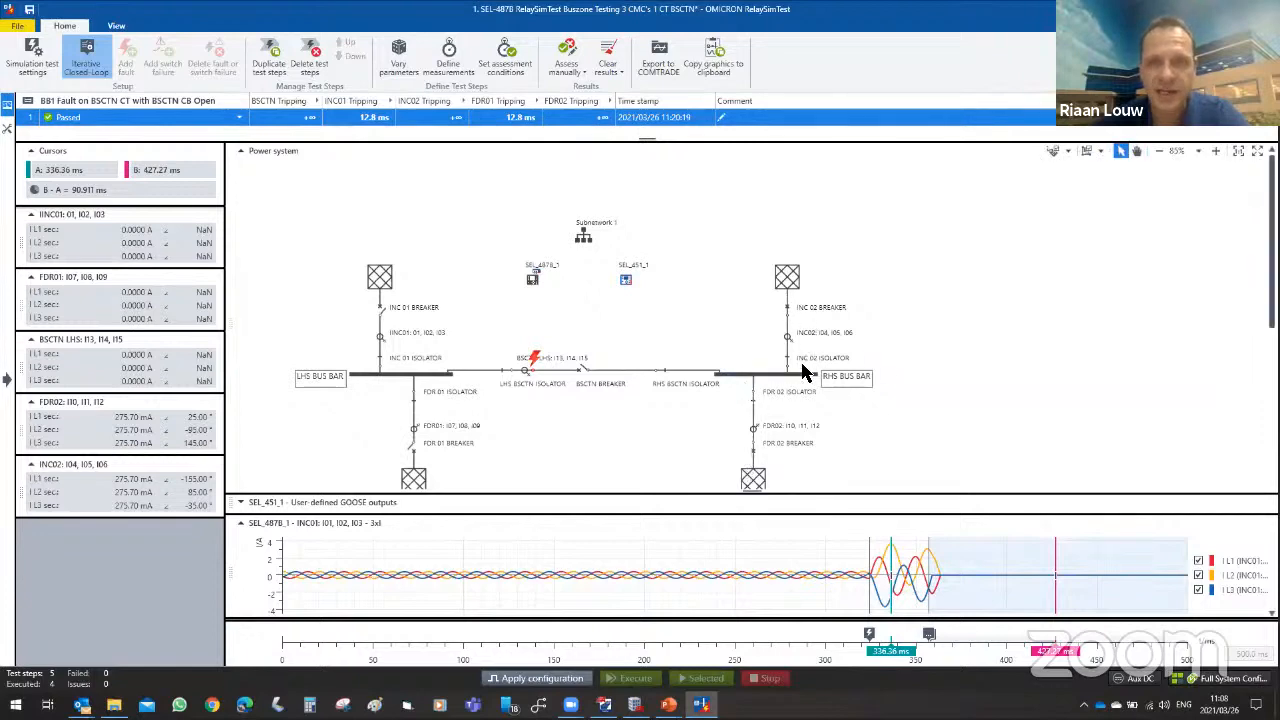
scroll(1100, 440, down, 4)
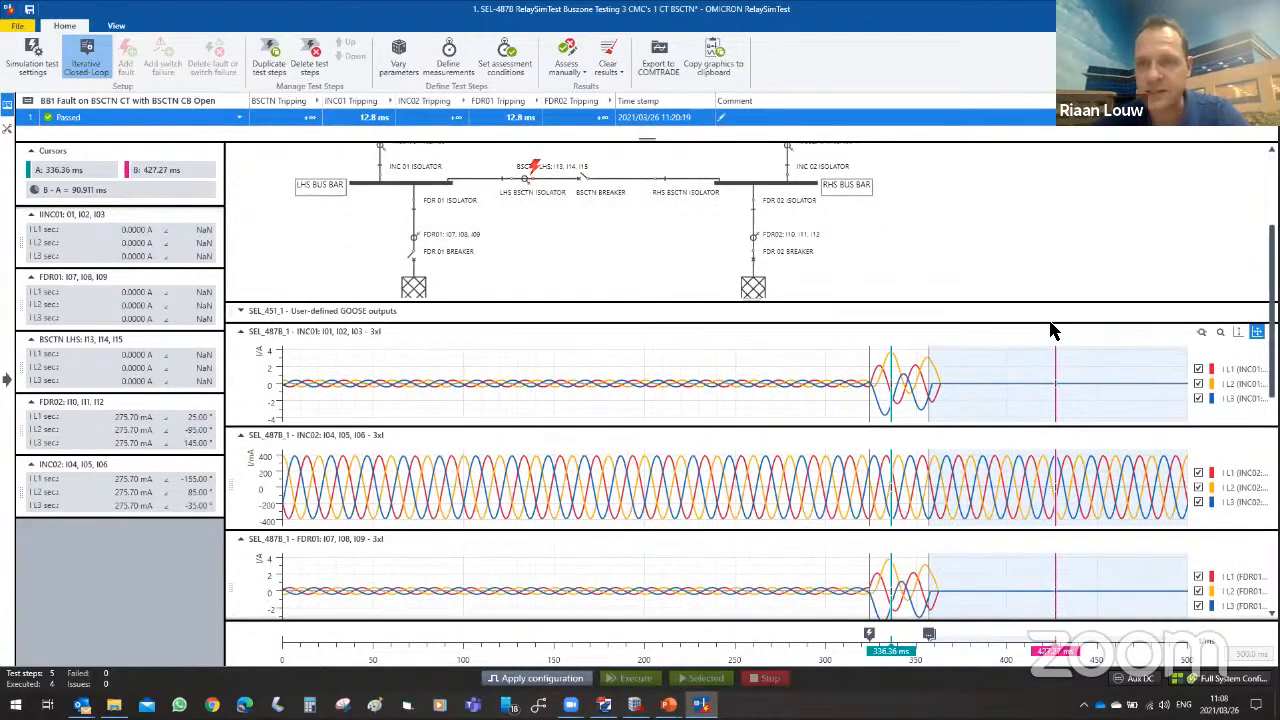
scroll(1080, 460, down, 4)
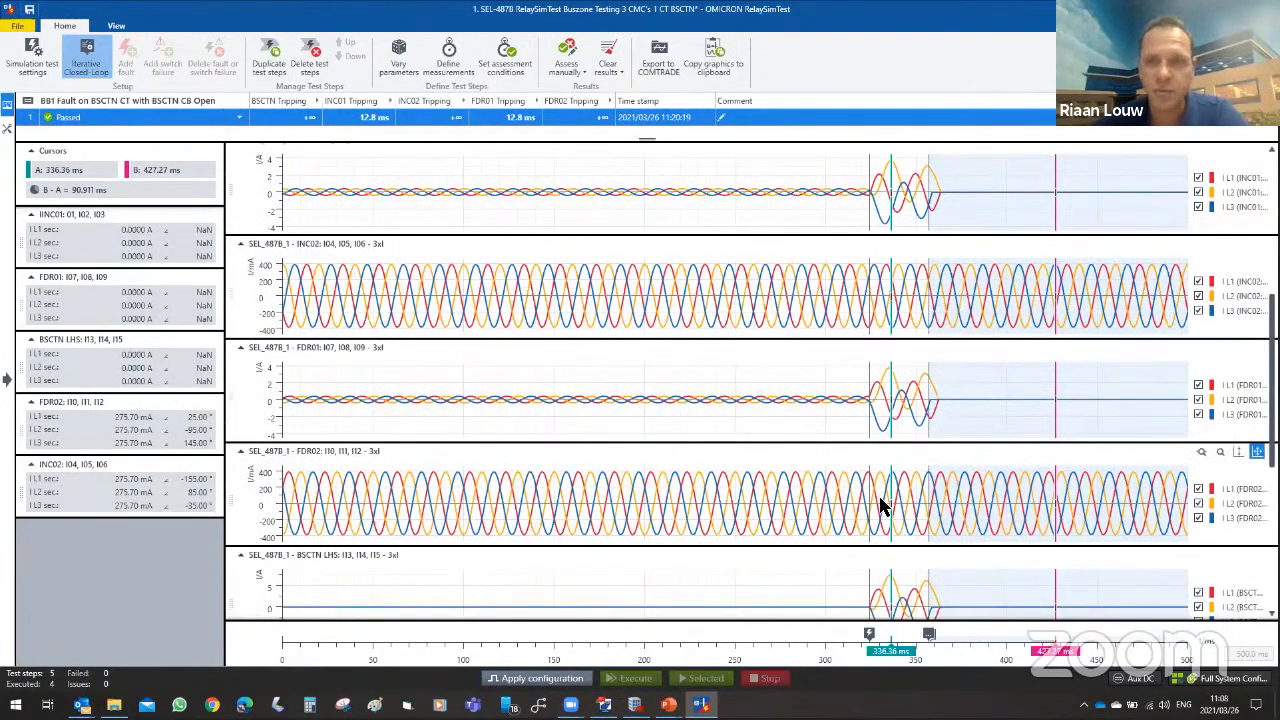
scroll(1063, 517, down, 2)
scroll(1028, 521, up, 3)
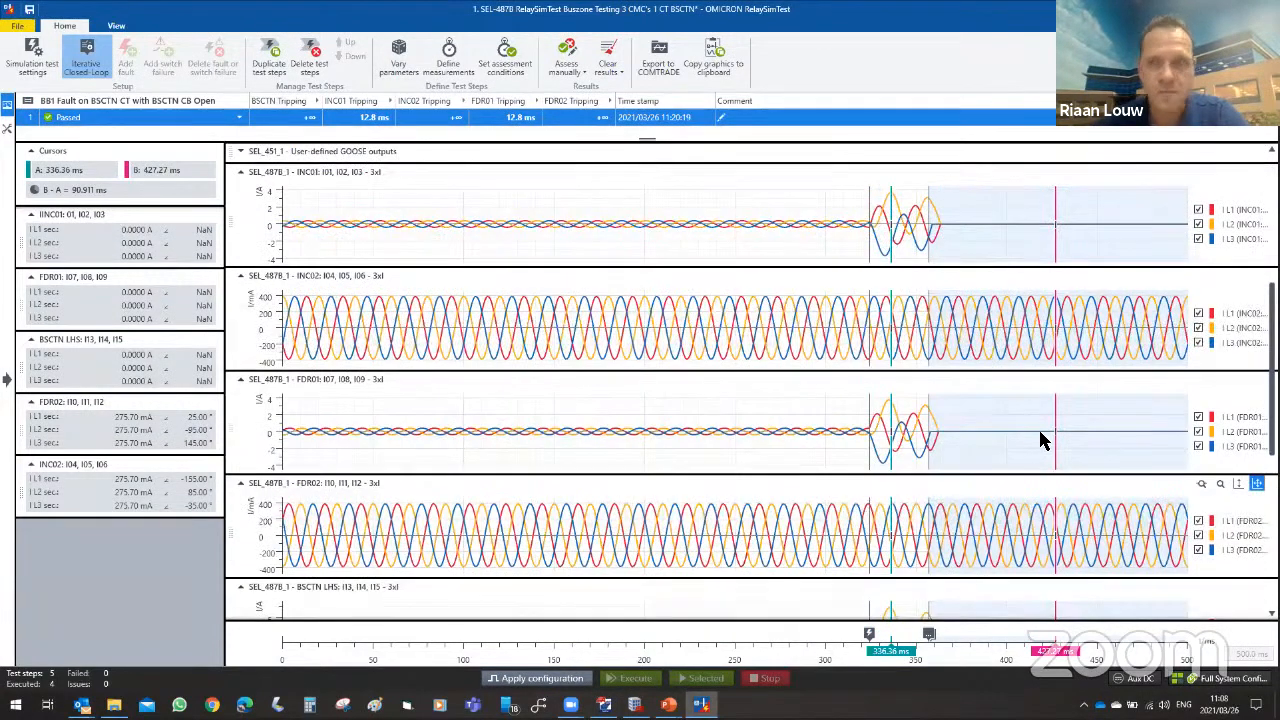
scroll(1058, 411, down, 4)
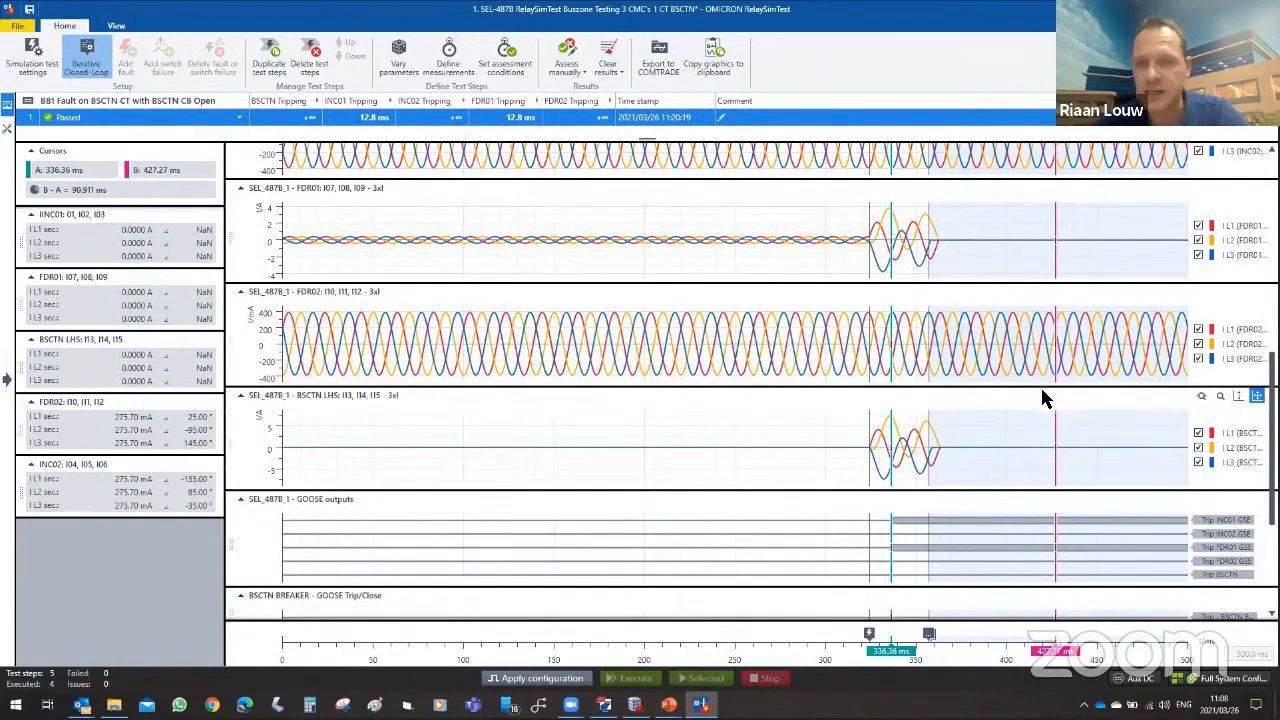
scroll(1043, 398, down, 5)
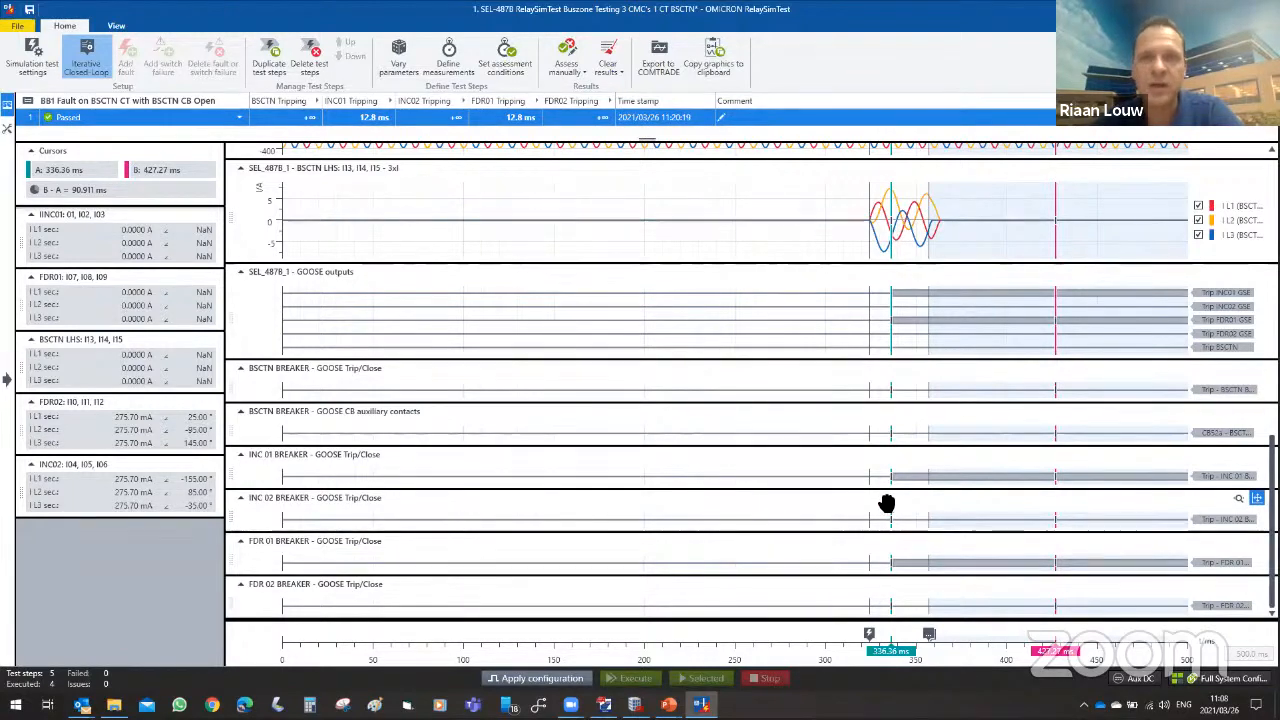
scroll(845, 455, up, 3)
scroll(860, 425, up, 5)
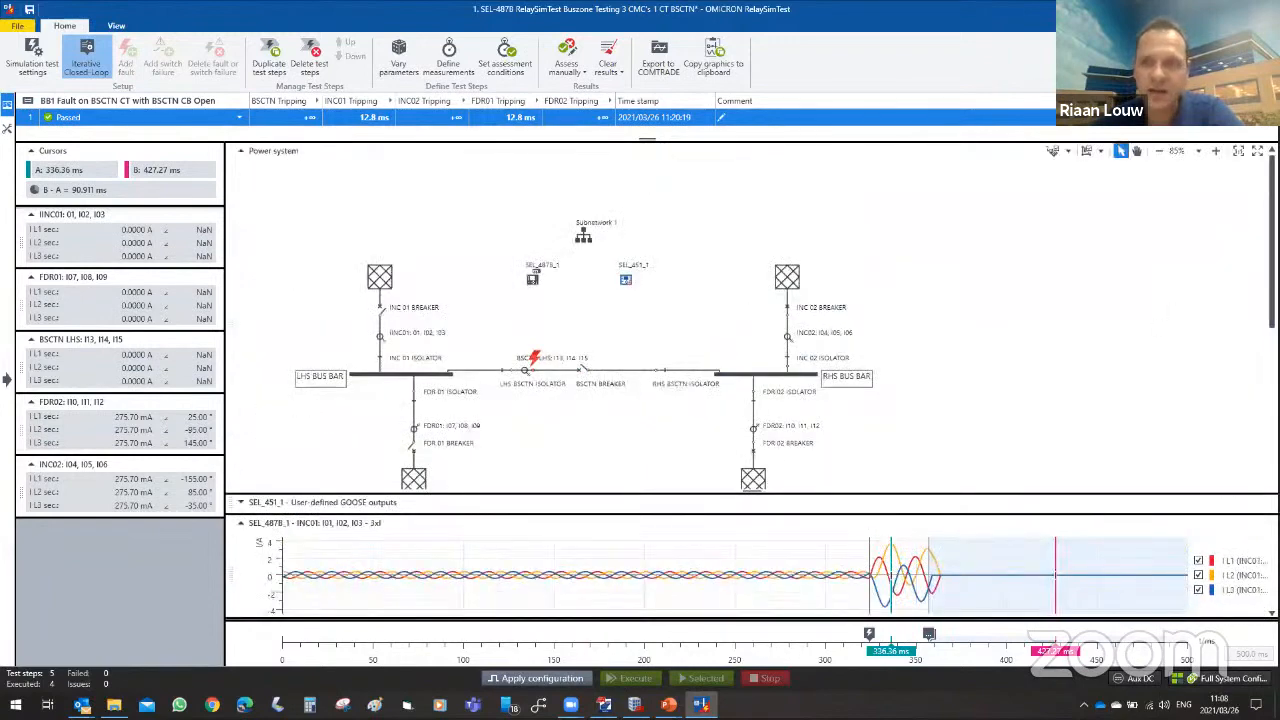
Select the INC 01 breaker in the power system to check its trip event, and review the breaker GOOSE signals.
scroll(744, 384, down, 1)
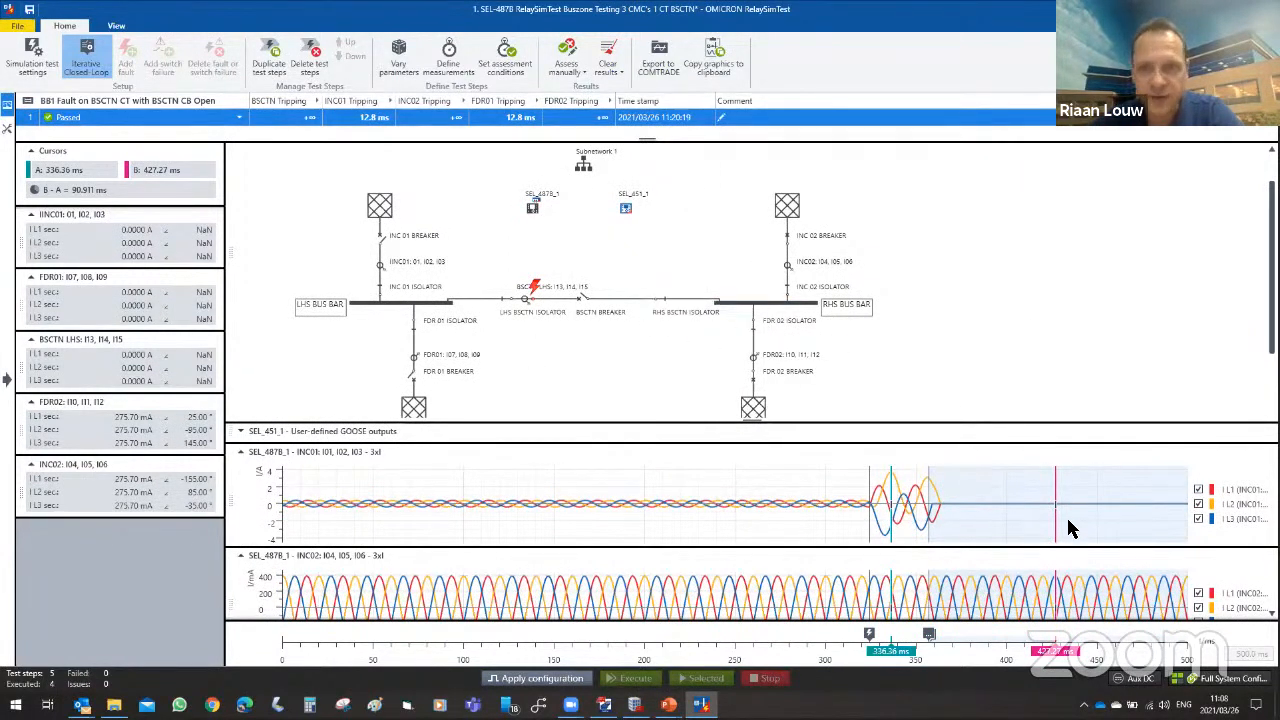
click(382, 237)
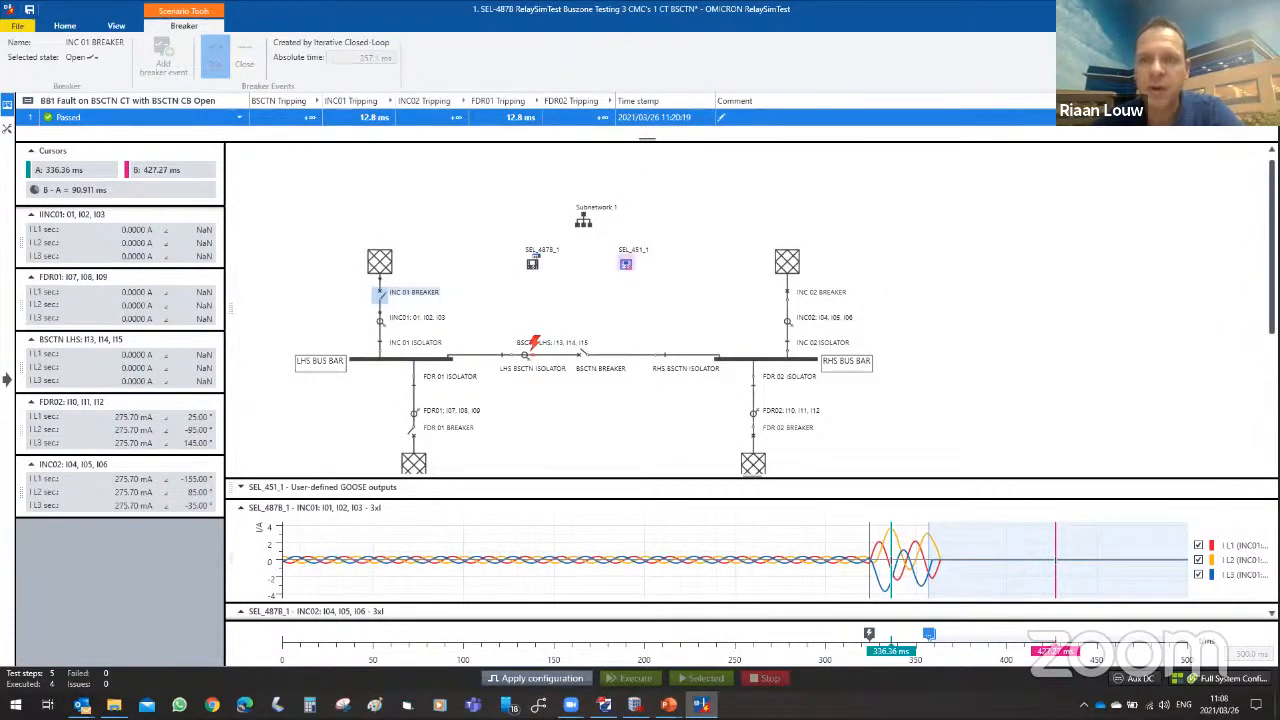
scroll(750, 380, down, 3)
scroll(1063, 320, down, 9)
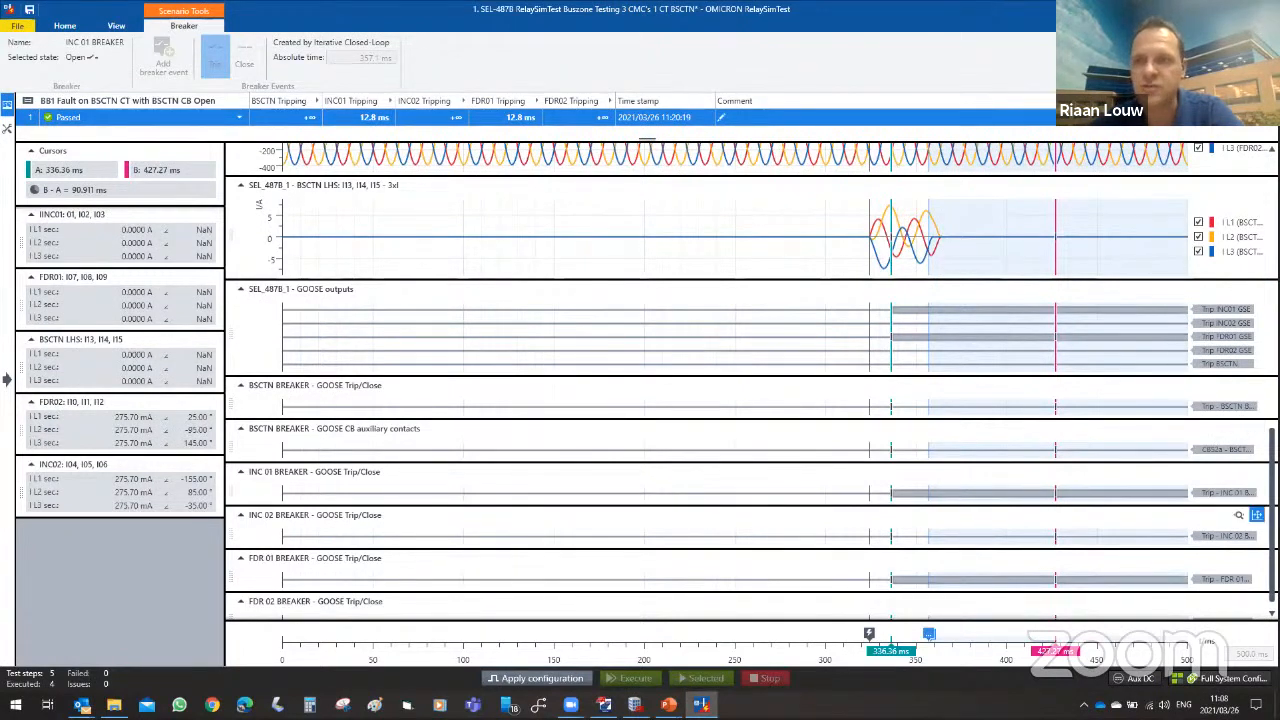
scroll(618, 397, up, 10)
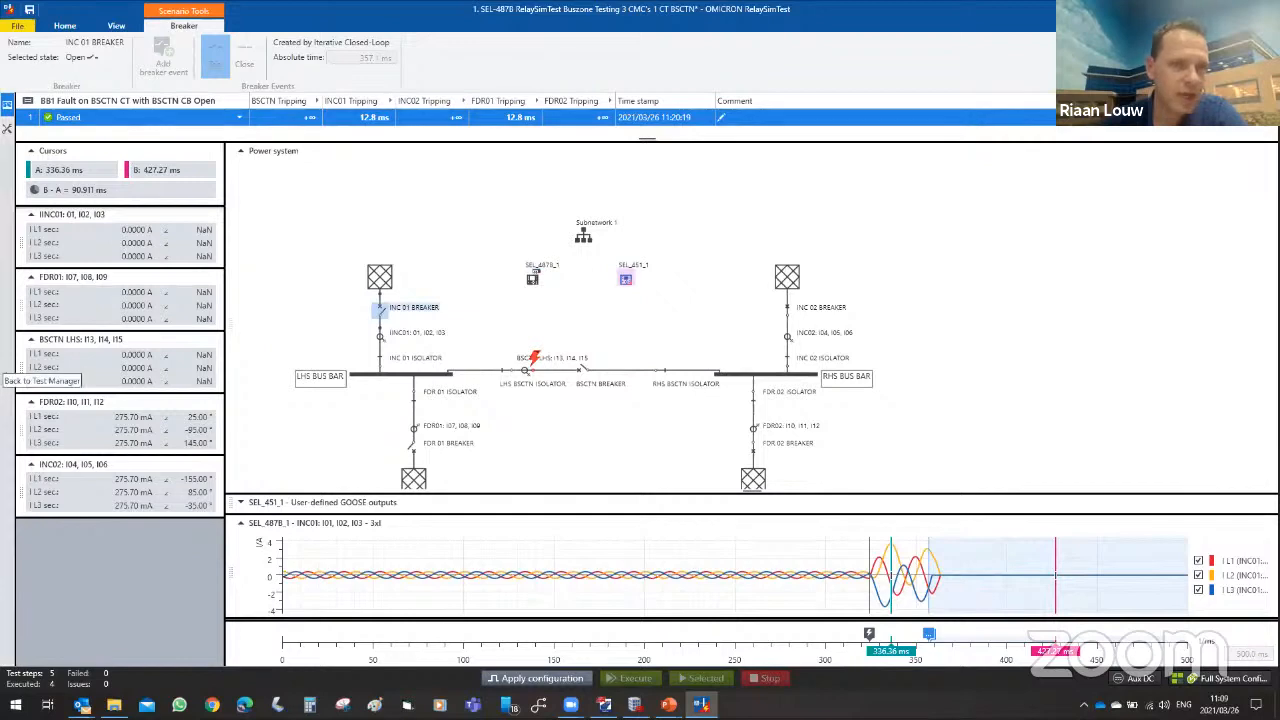
Return to the Test Manager and open the "BB1 Fault on BSCTN CT with BSCTN CB Closed" test case.
click(7, 372)
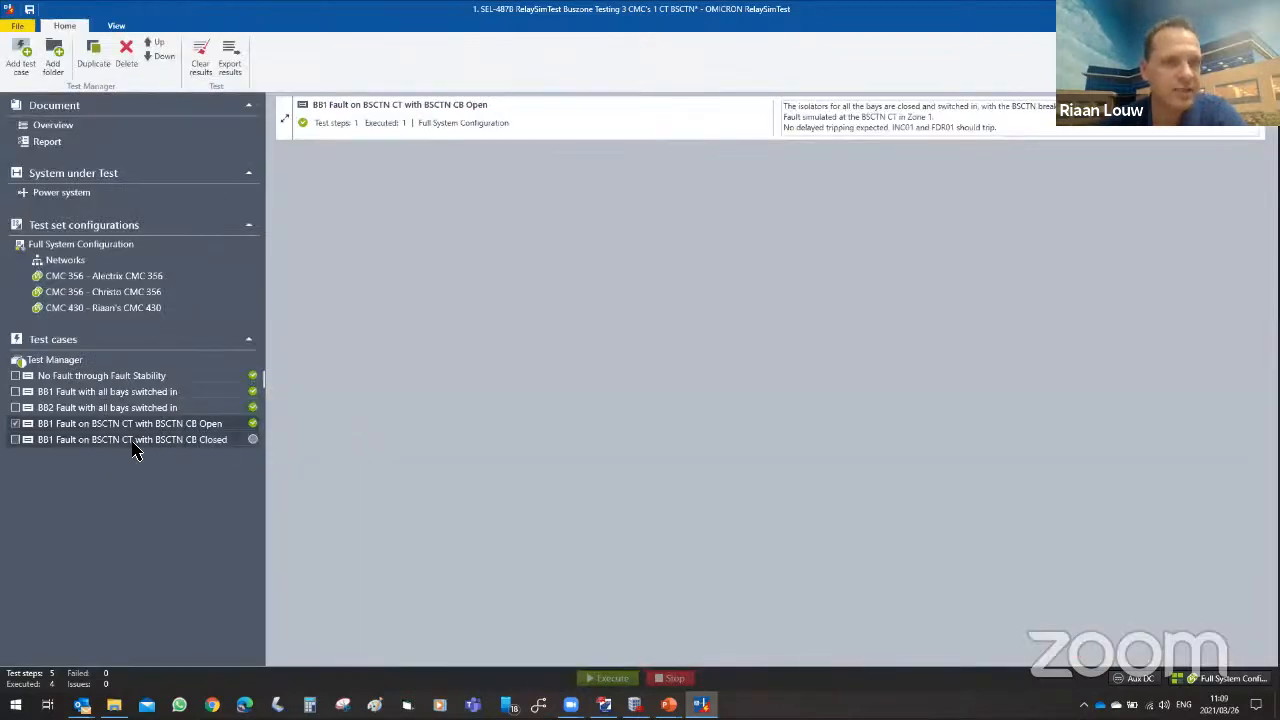
click(131, 443)
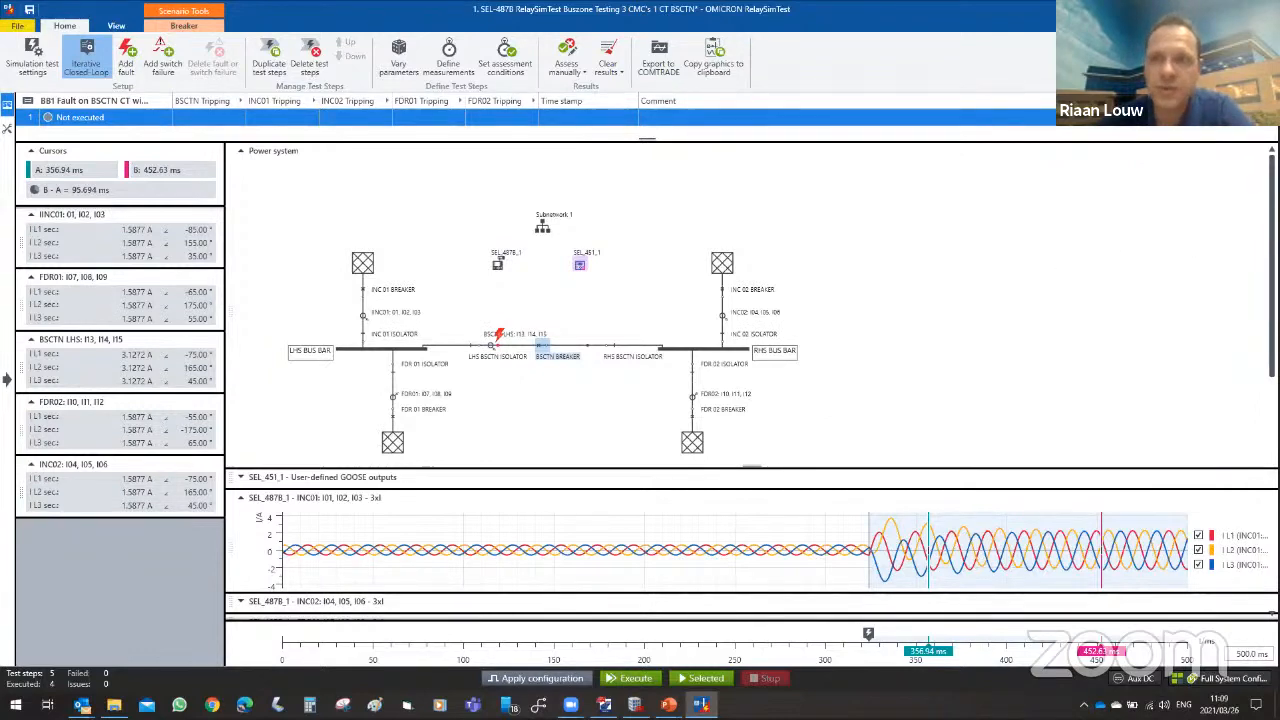
scroll(1220, 253, down, 2)
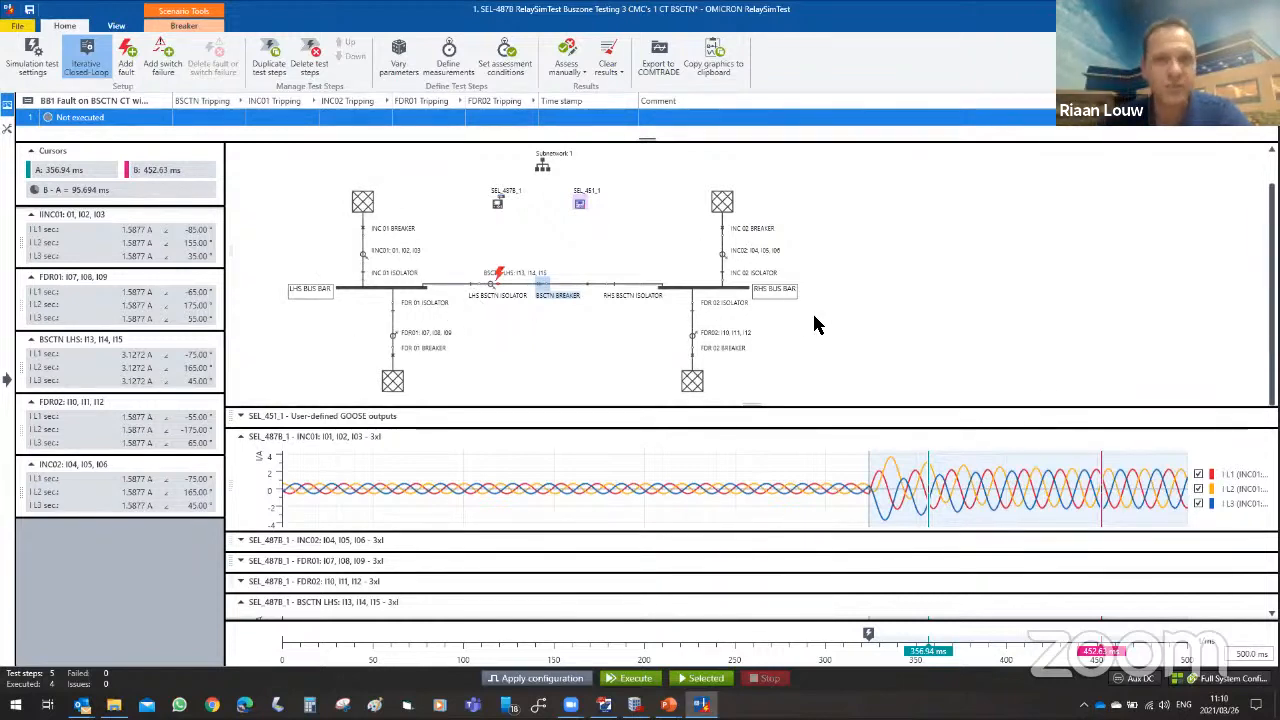
Apply the test set configuration and execute the "BB1 Fault on BSCTN CT with BSCTN CB Closed" test case.
click(540, 678)
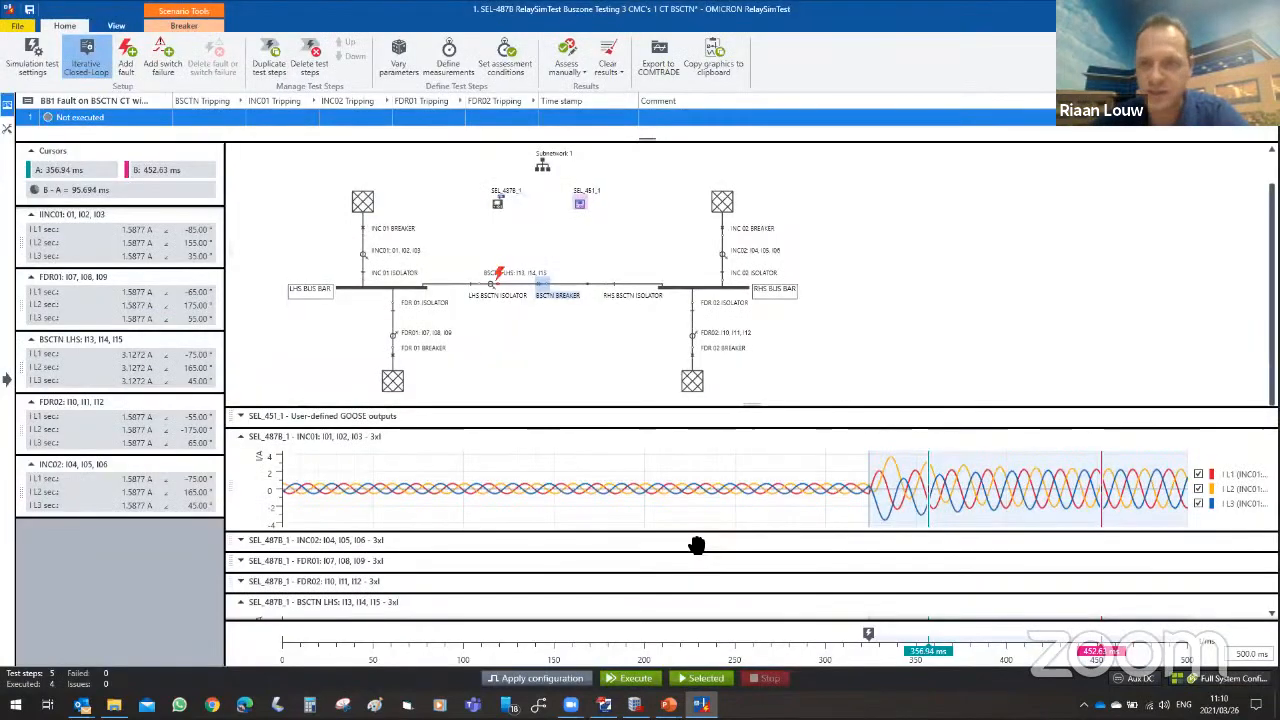
click(632, 678)
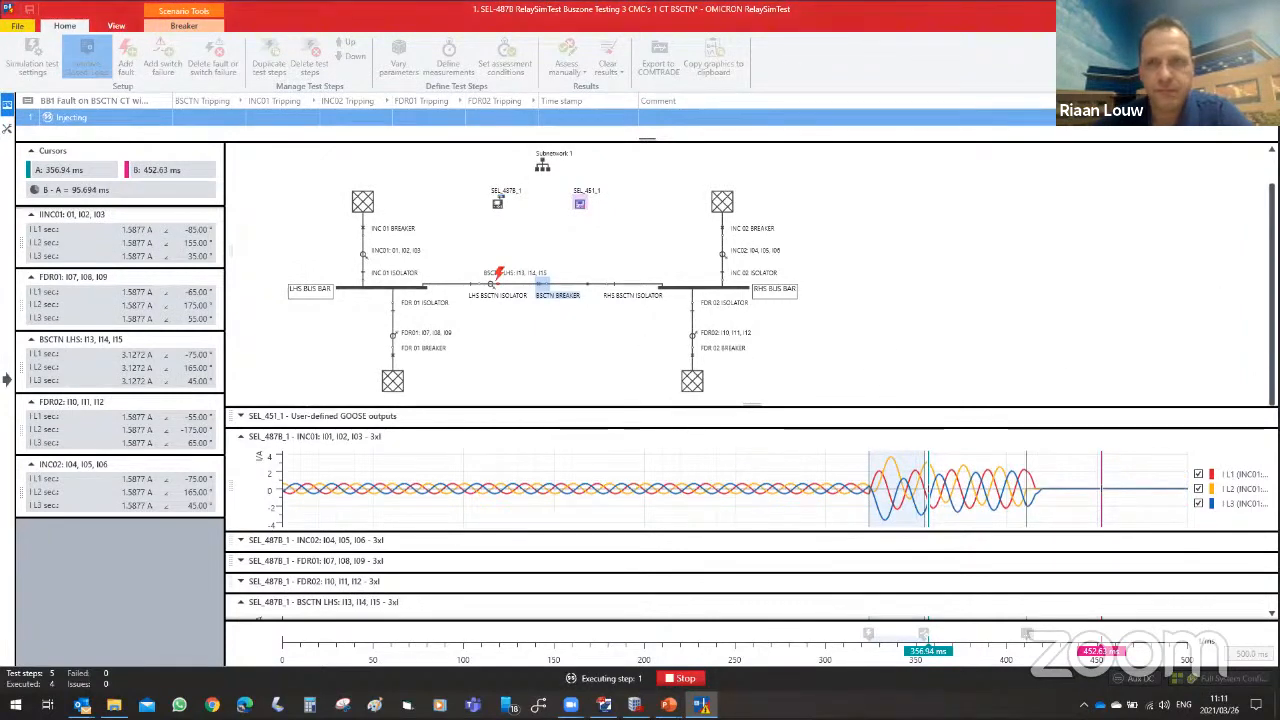
scroll(750, 380, down, 5)
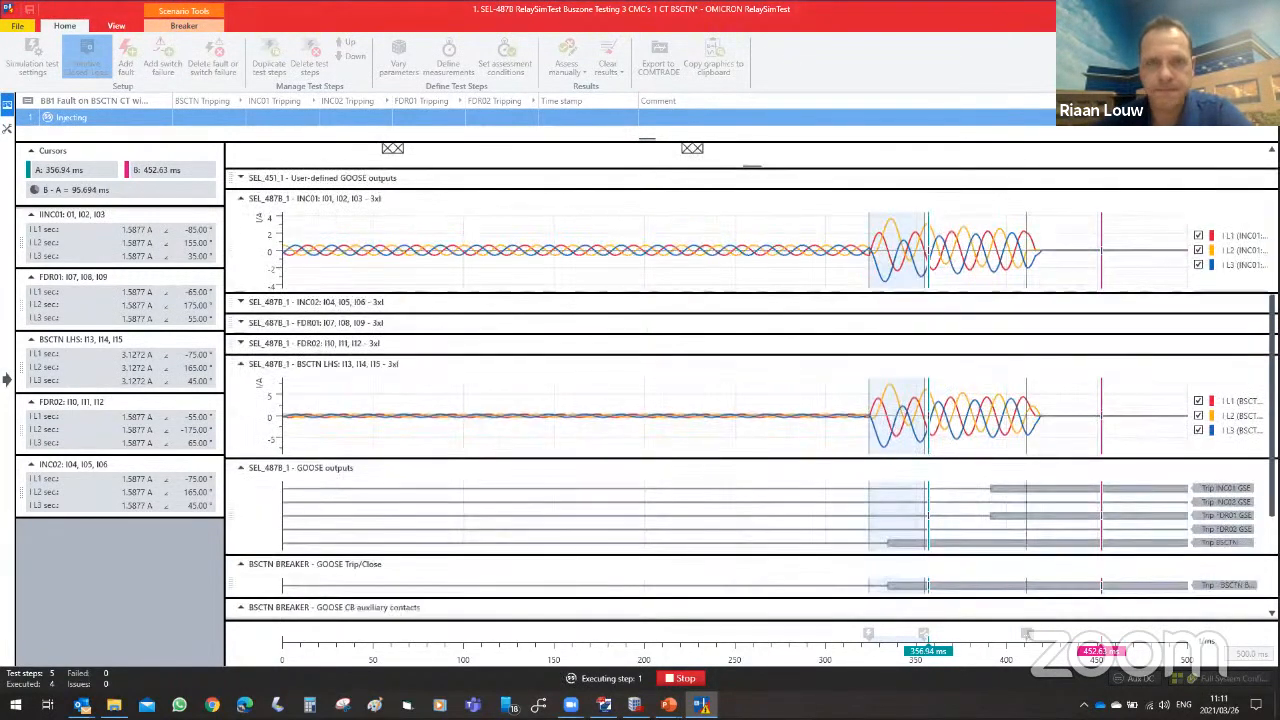
scroll(1128, 286, up, 5)
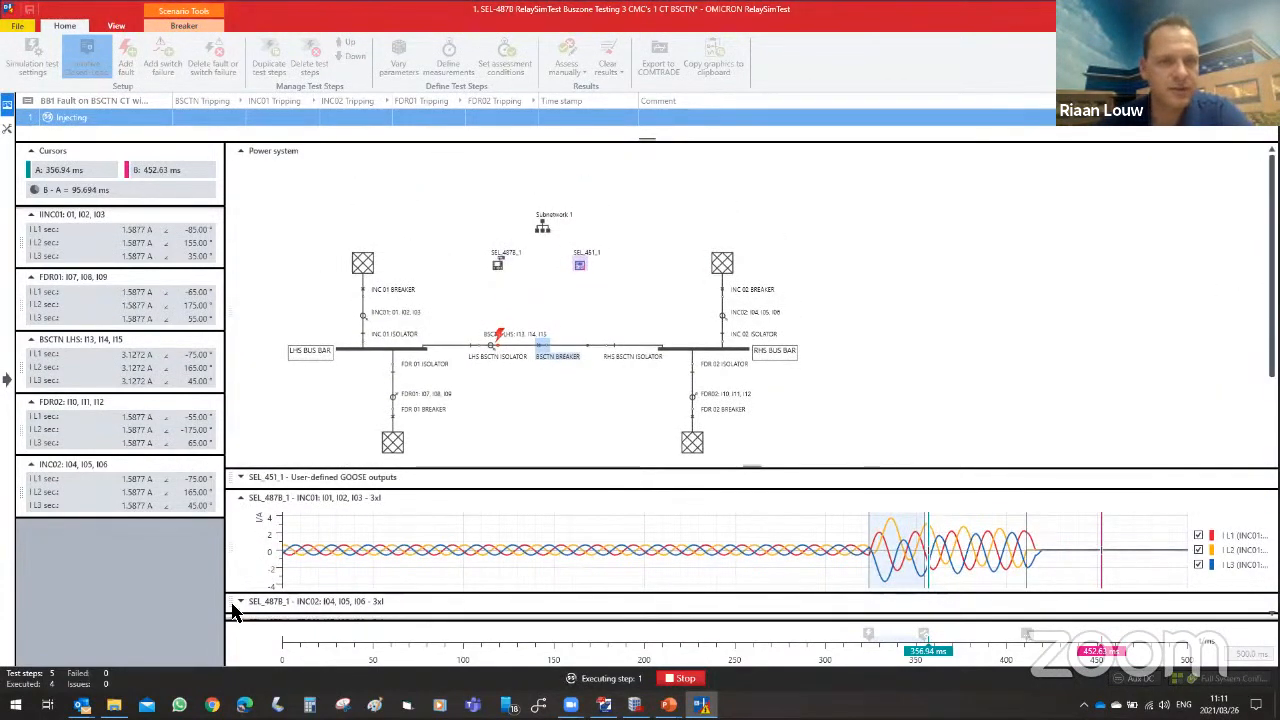
Expand the INC02 current graph and examine the recorded INC01, INC02 and BSCTN currents, GOOSE outputs and BSCTN breaker auxiliary contact.
scroll(800, 530, down, 3)
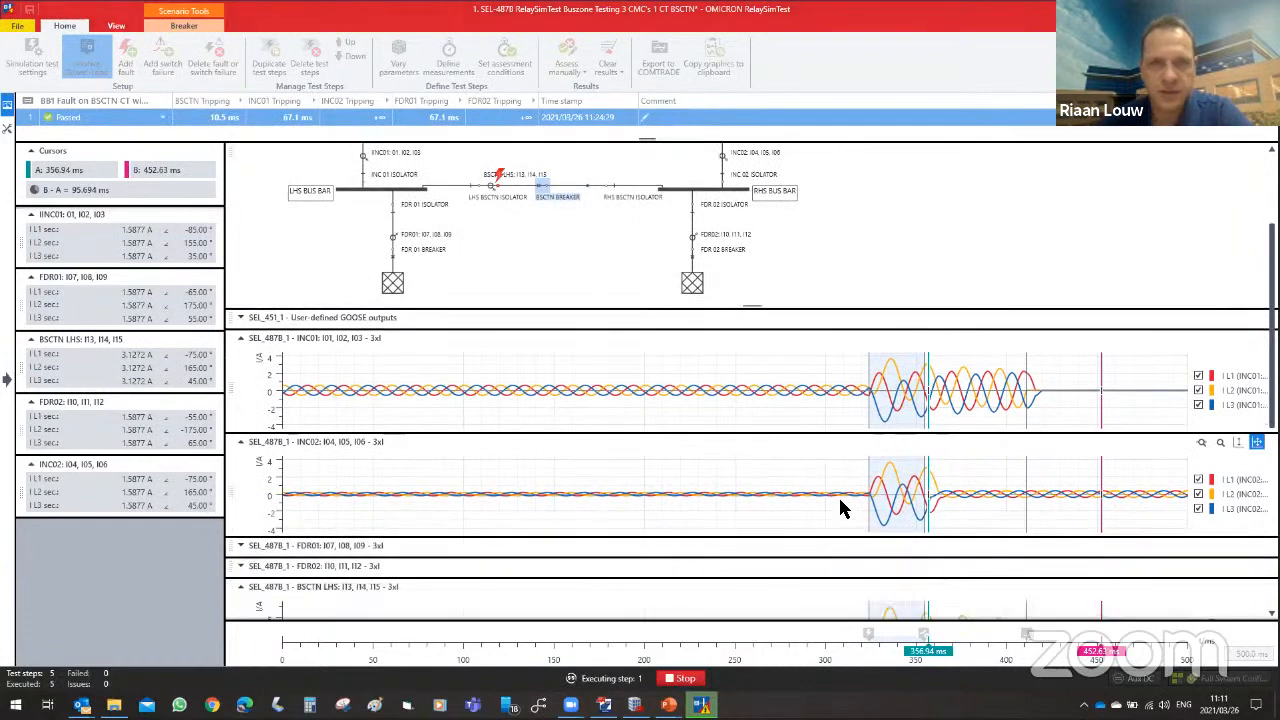
scroll(820, 490, down, 3)
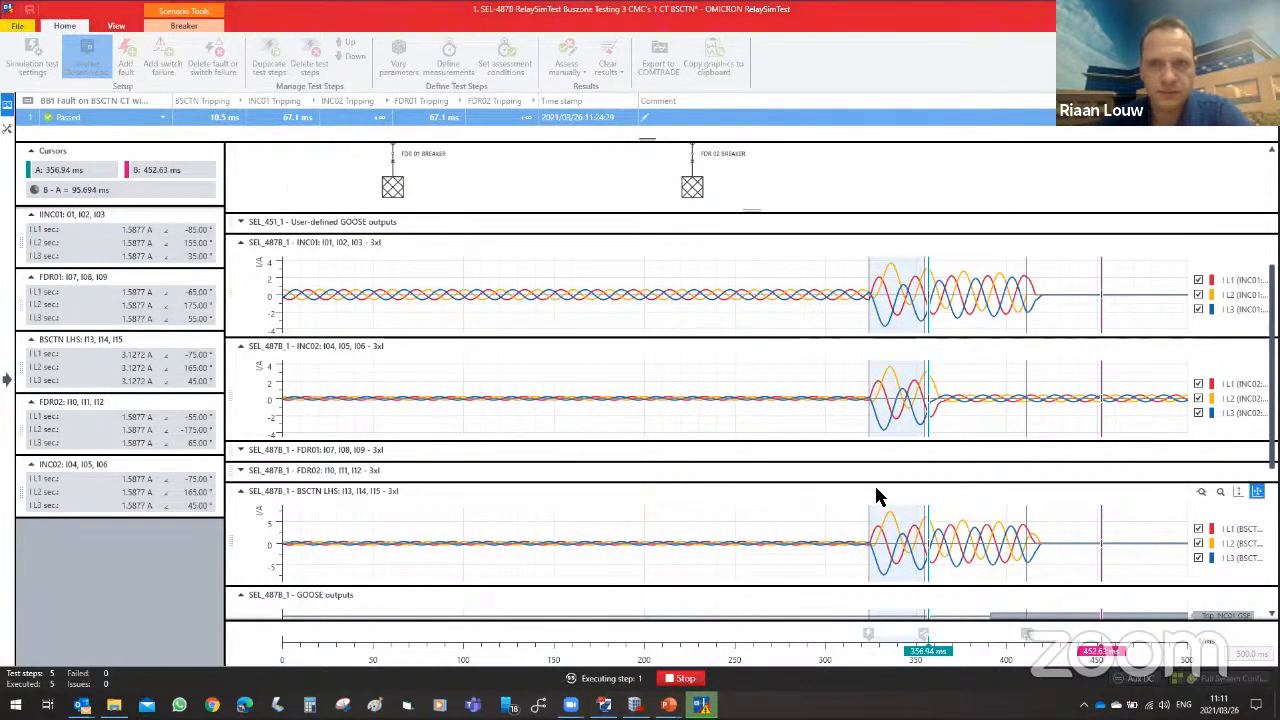
scroll(879, 496, up, 7)
scroll(877, 495, up, 1)
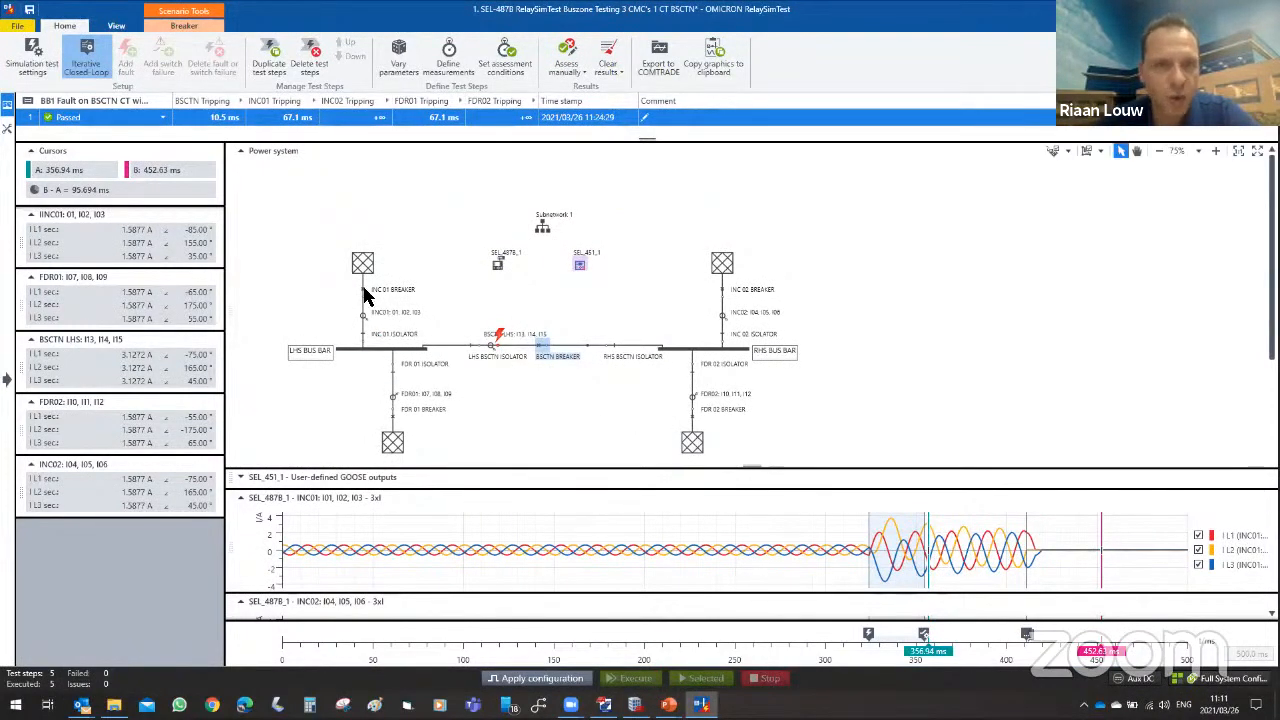
scroll(737, 371, down, 7)
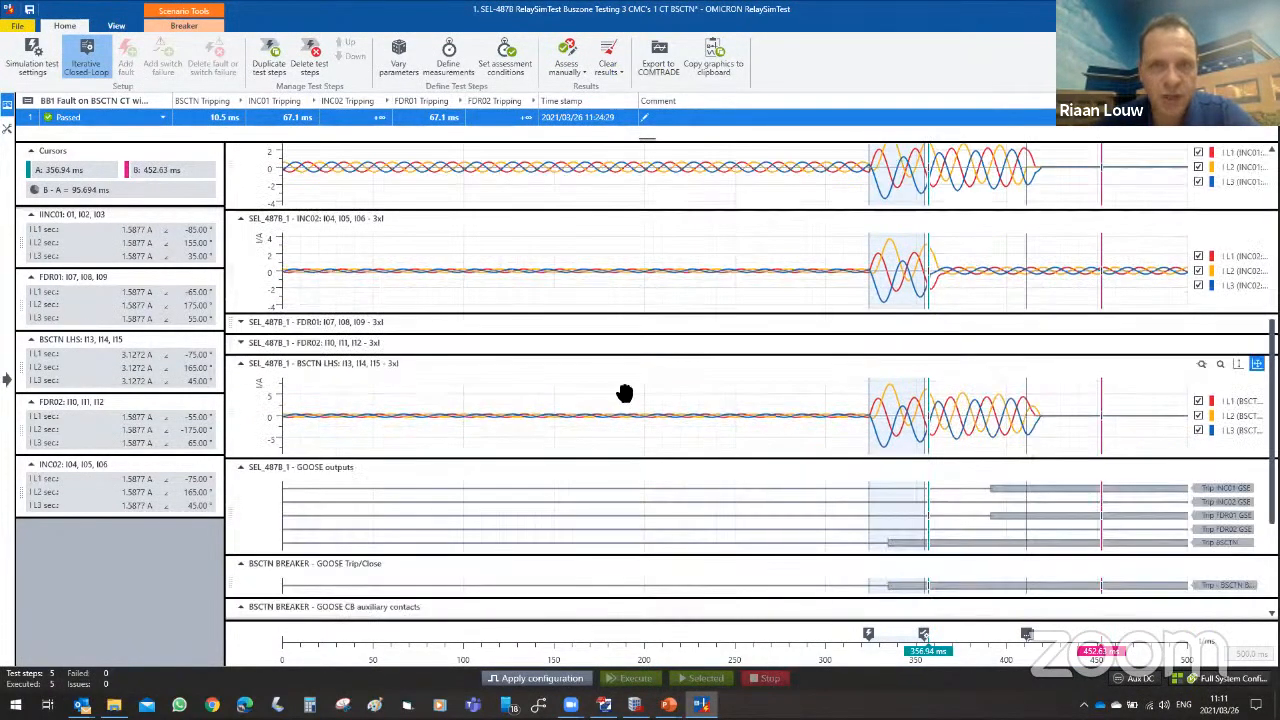
scroll(554, 345, down, 2)
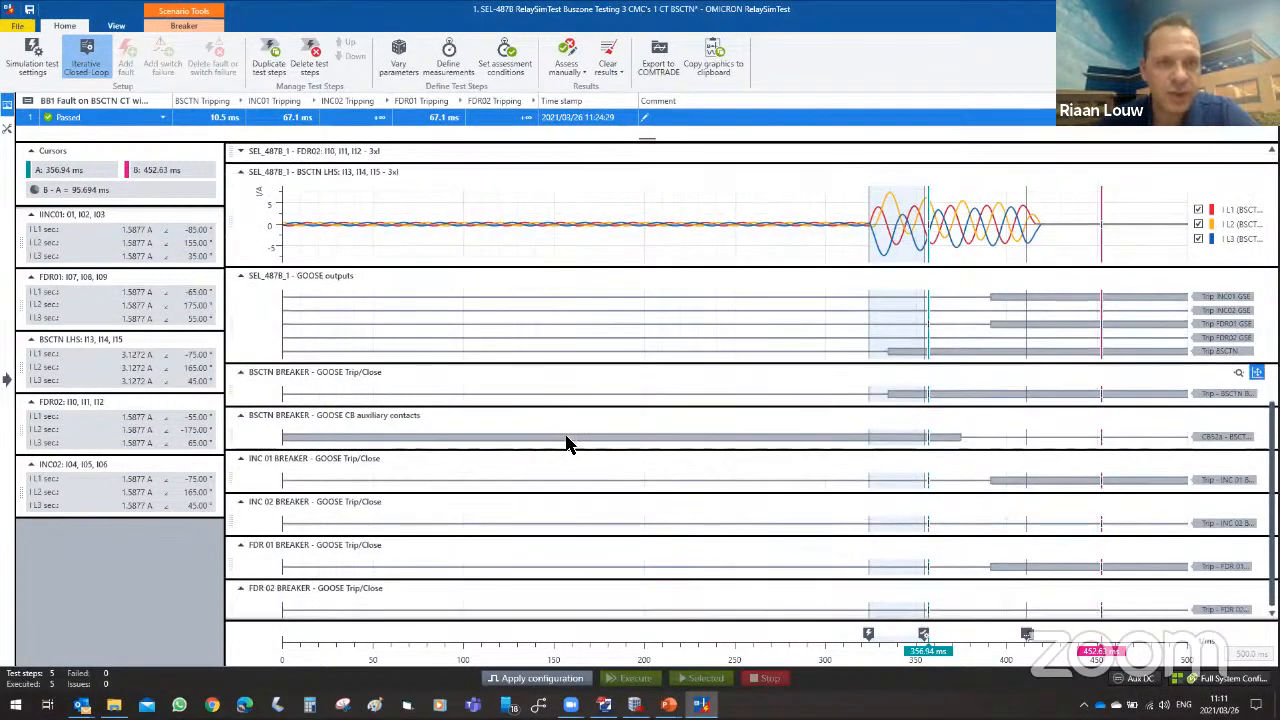
scroll(568, 440, up, 8)
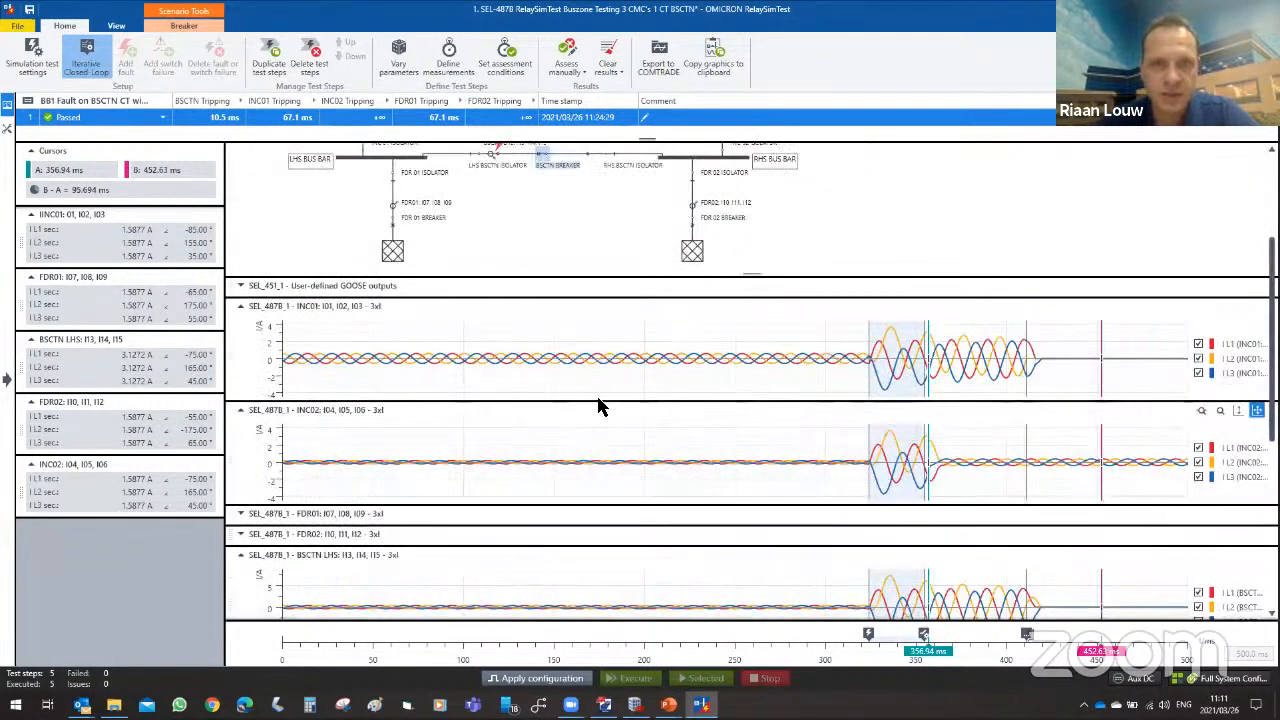
scroll(614, 405, up, 3)
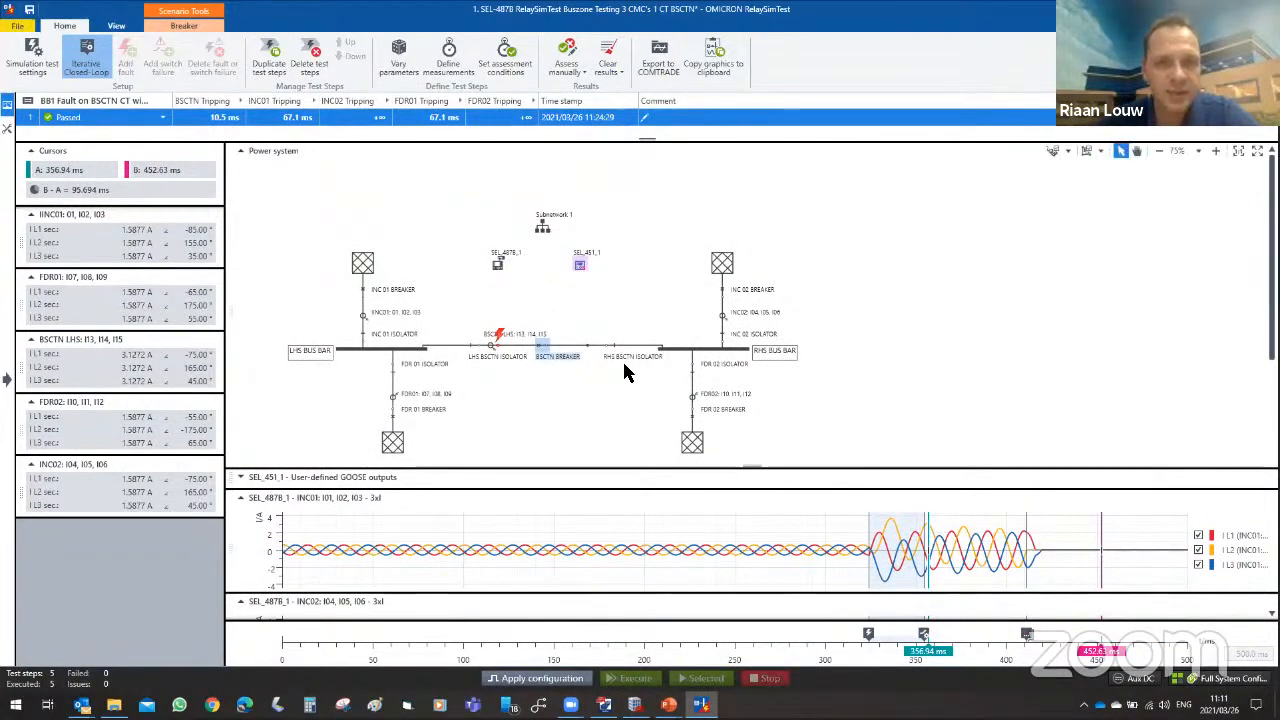
Compare the bay currents and breaker positions after the BSCTN trip with those after the INC01 and FDR01 trips.
click(951, 557)
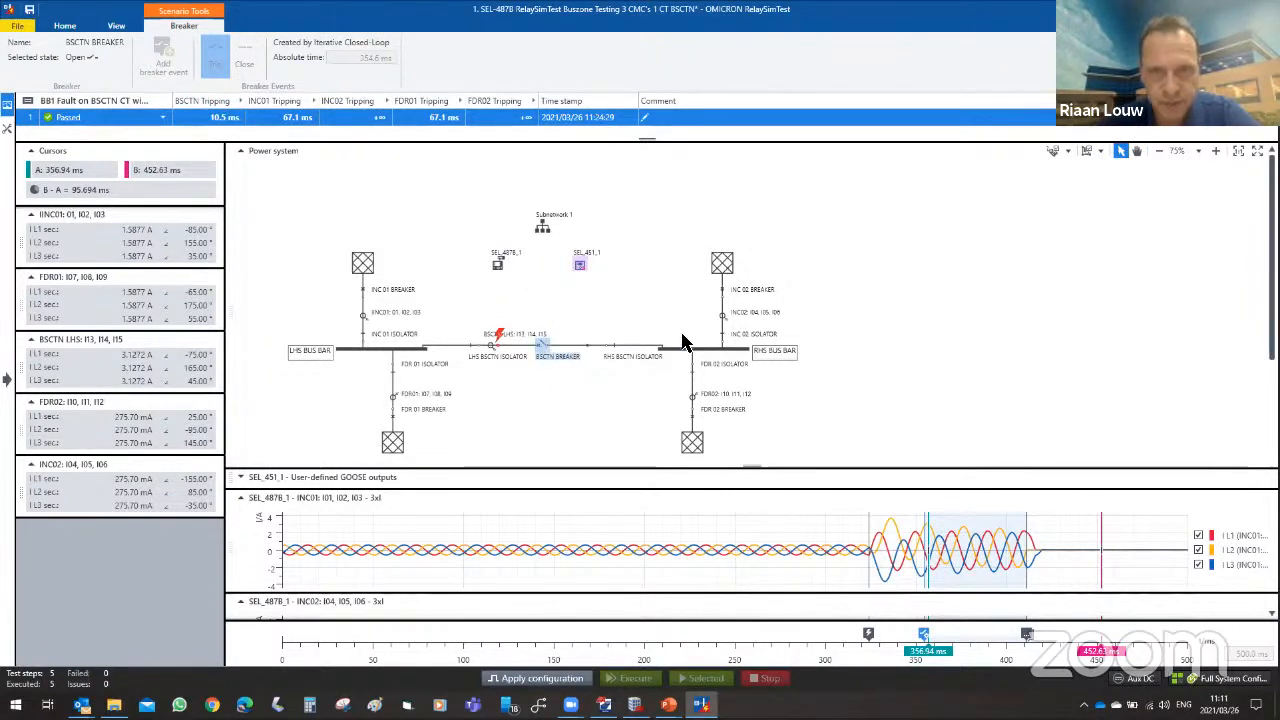
click(1068, 545)
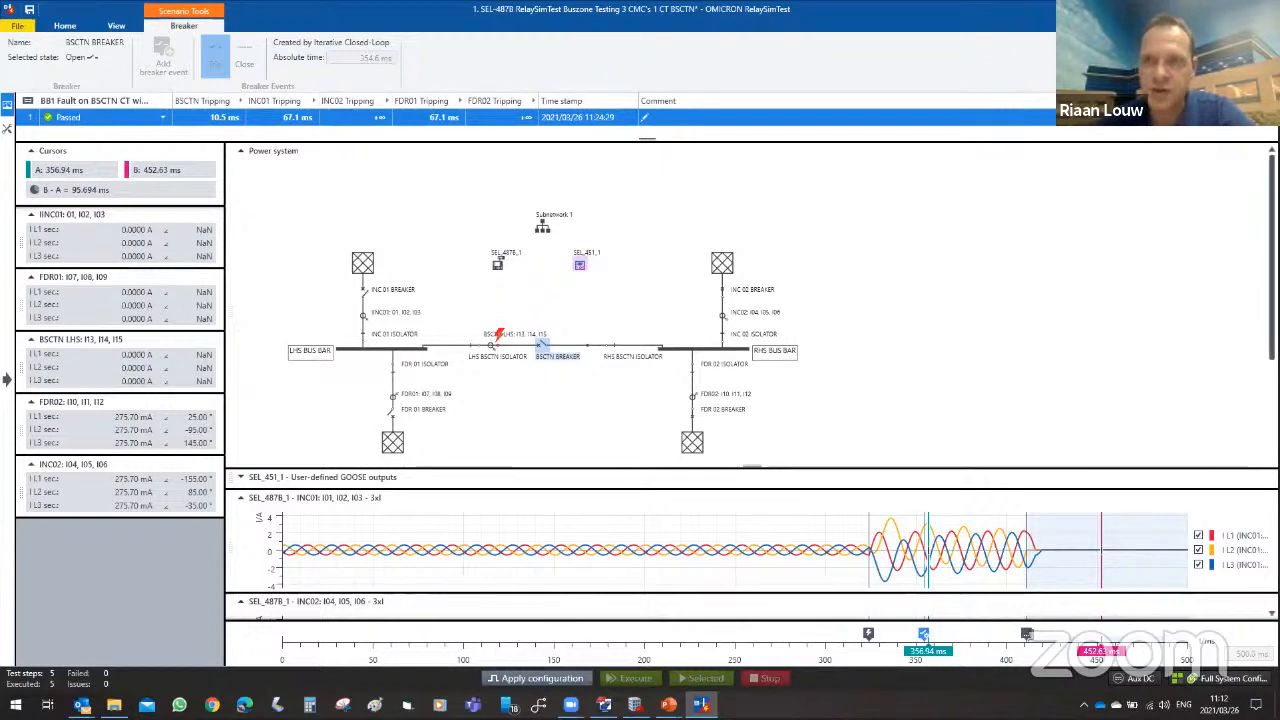
scroll(1174, 331, down, 1)
scroll(1115, 395, down, 5)
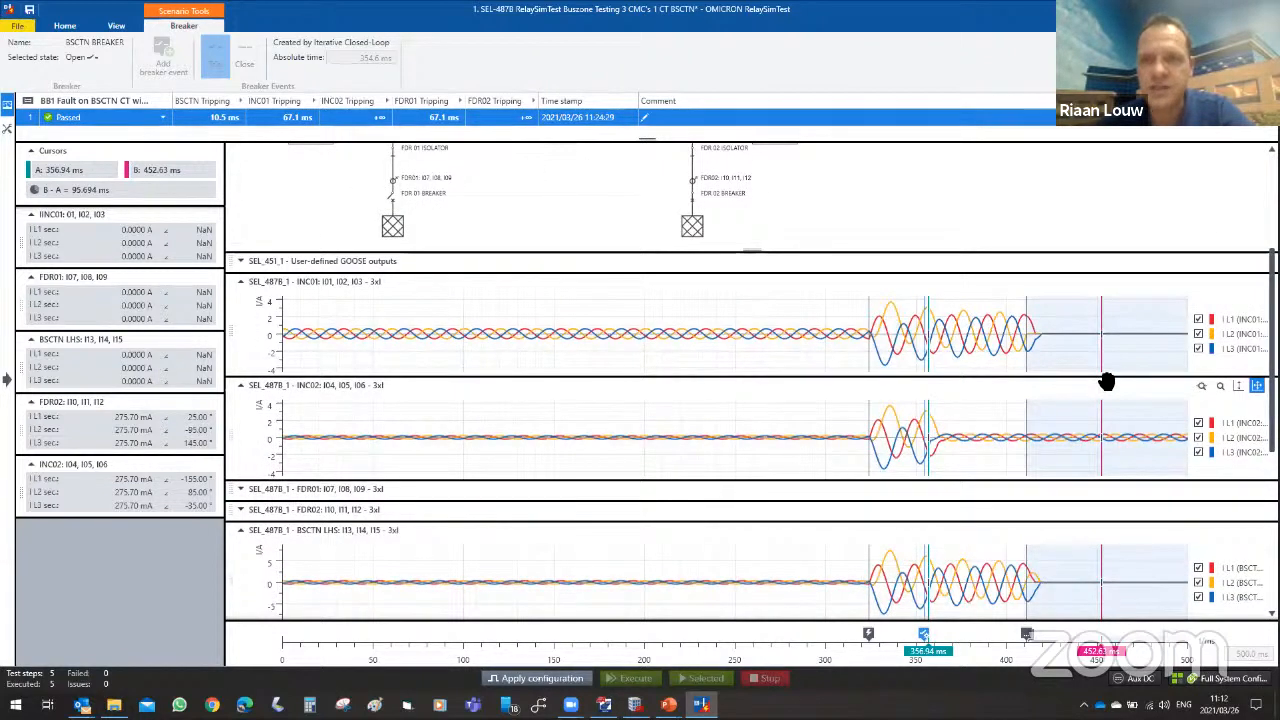
Expand the FDR02 and FDR01 current graphs to view the recorded feeder currents.
scroll(1086, 400, down, 4)
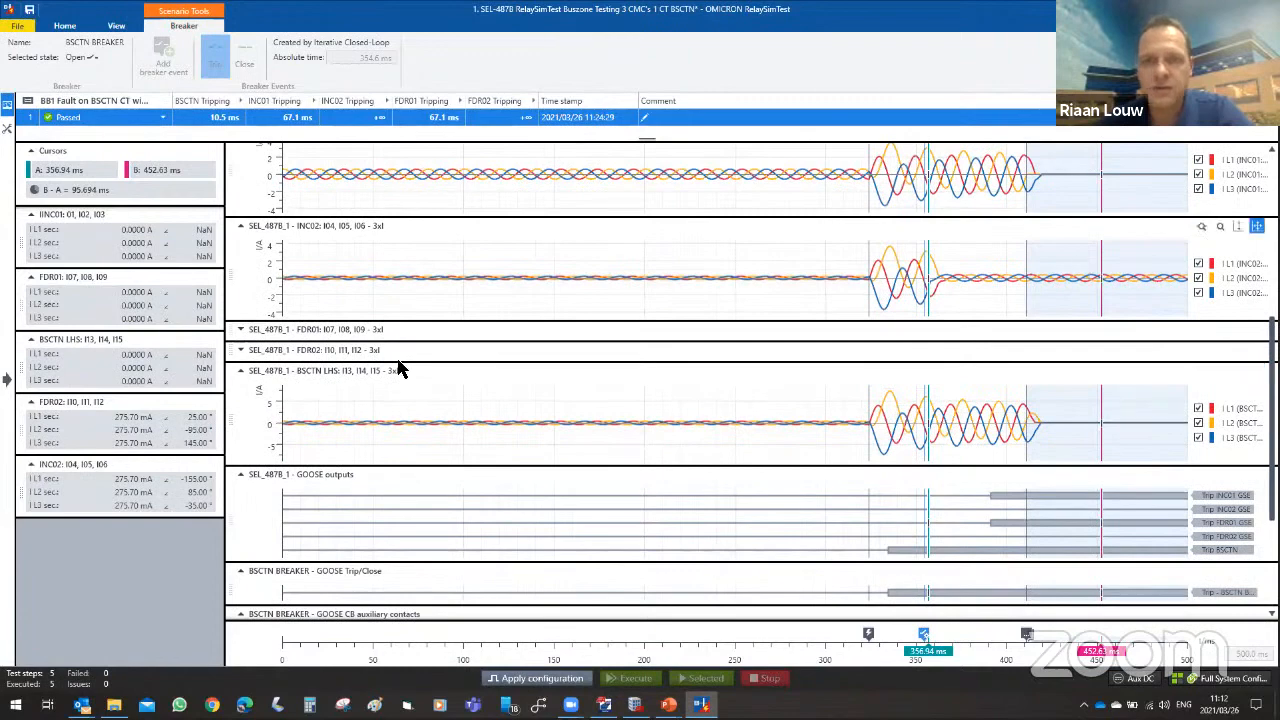
scroll(263, 437, down, 2)
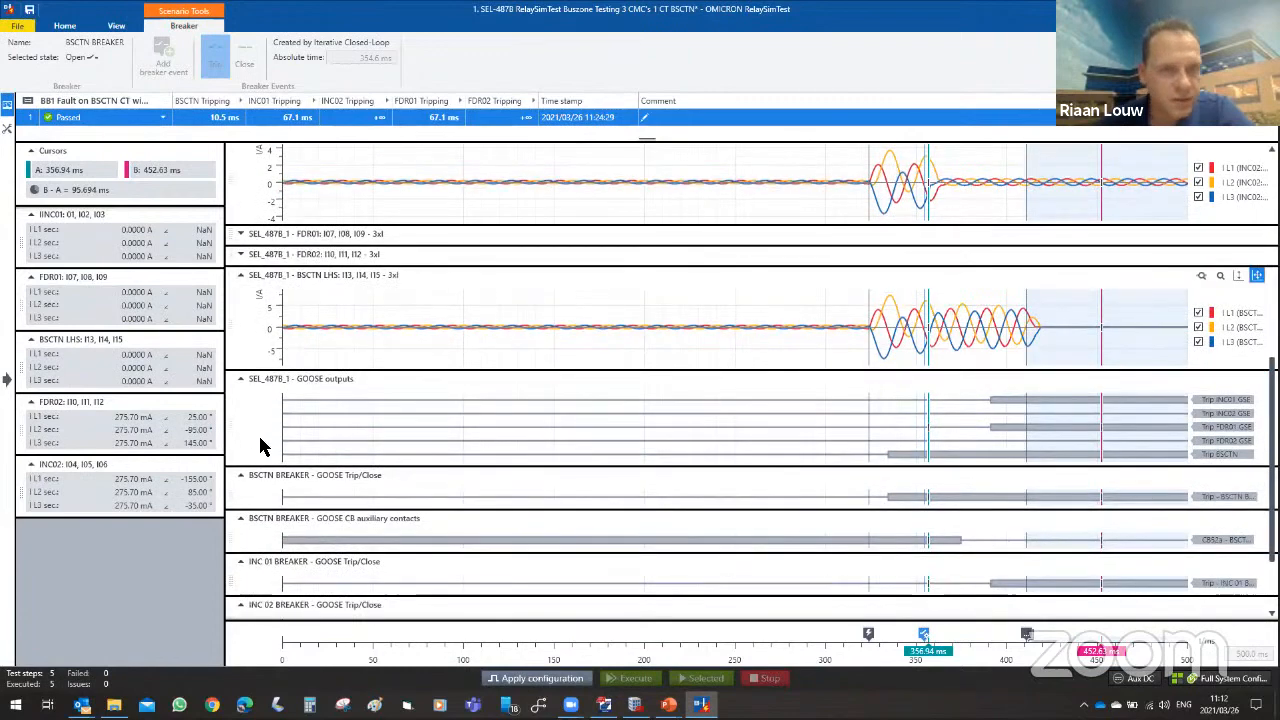
click(240, 254)
click(240, 235)
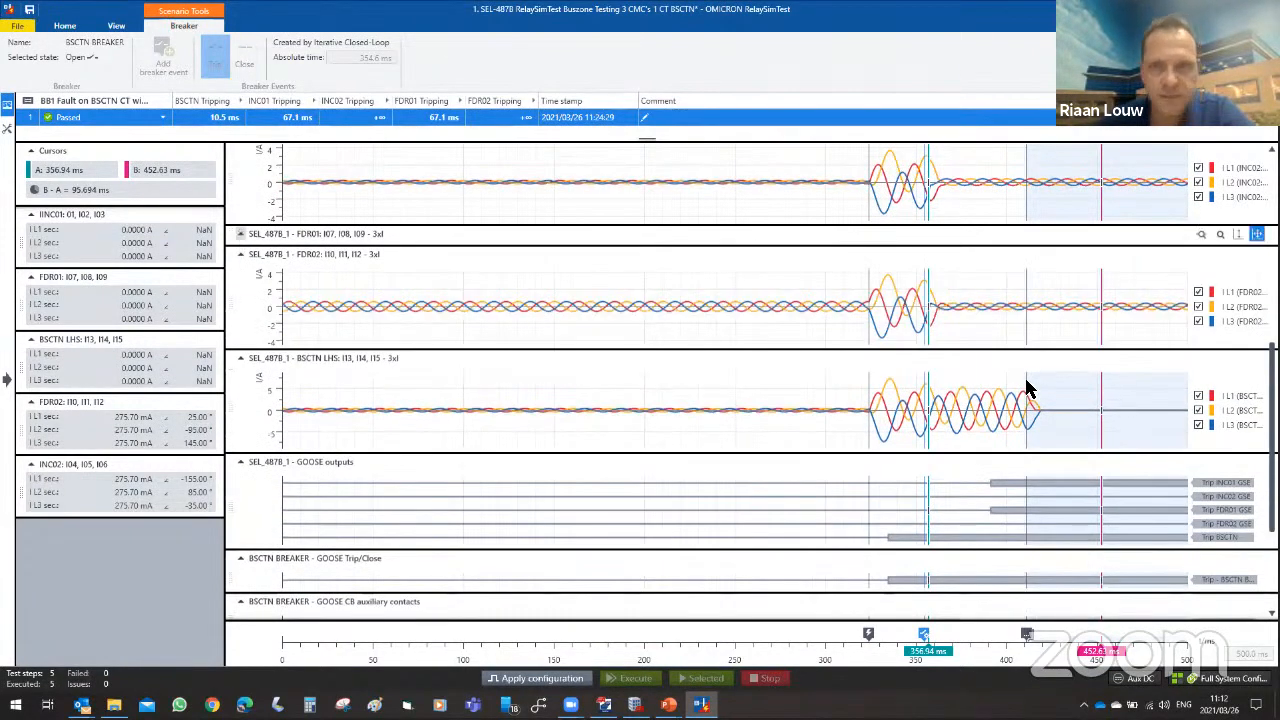
Review the recorded BSCTN, feeder and incomer currents together with the breaker positions in the single-line diagram.
scroll(1120, 270, up, 1)
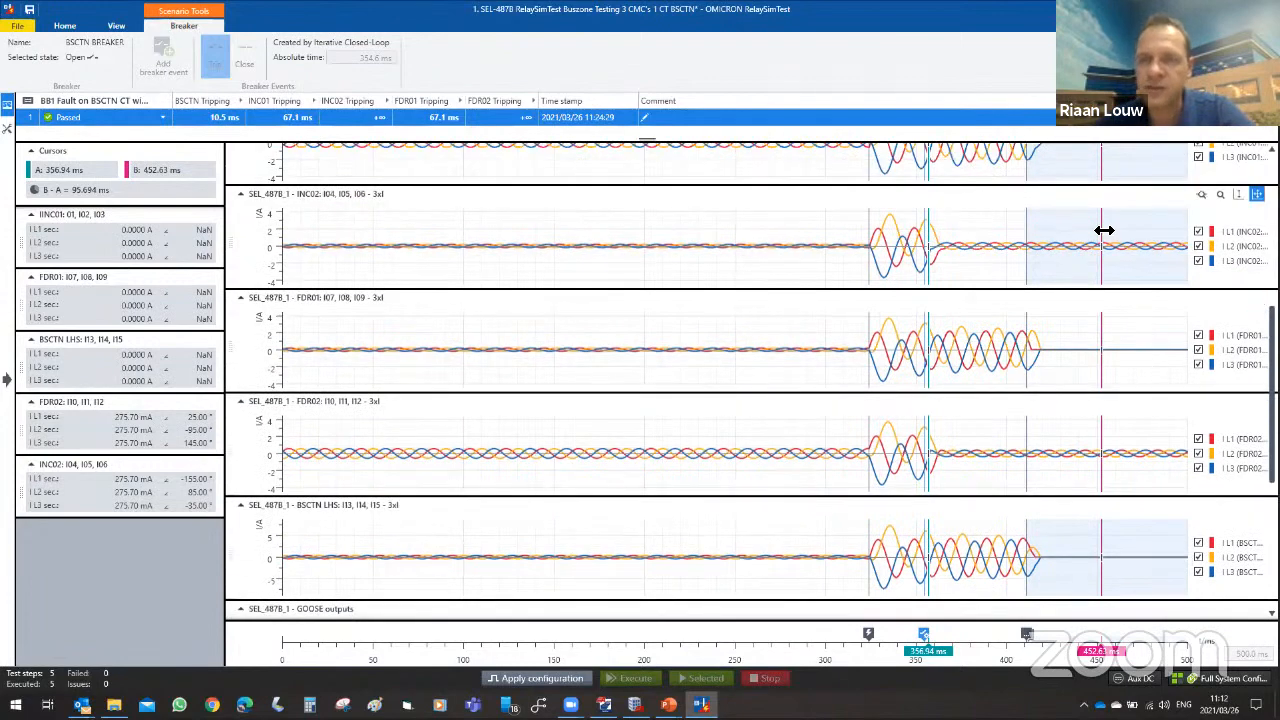
scroll(1095, 230, up, 2)
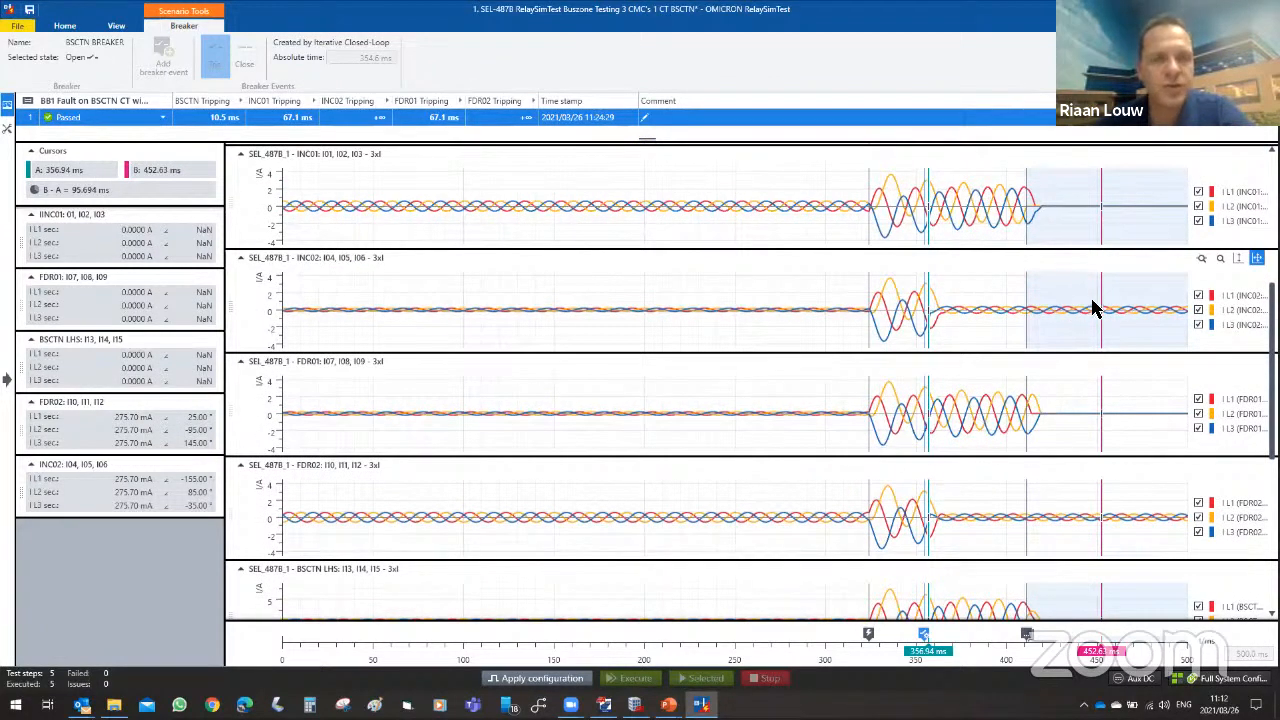
scroll(1131, 318, up, 2)
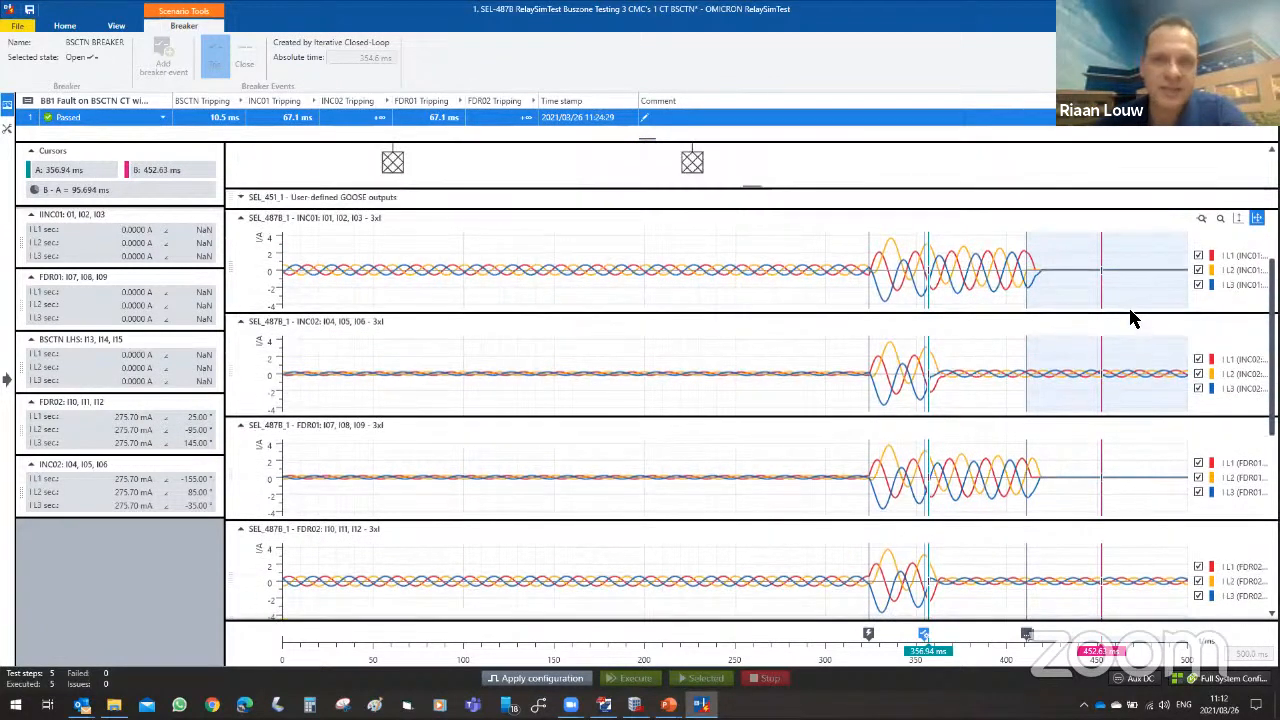
scroll(851, 257, up, 8)
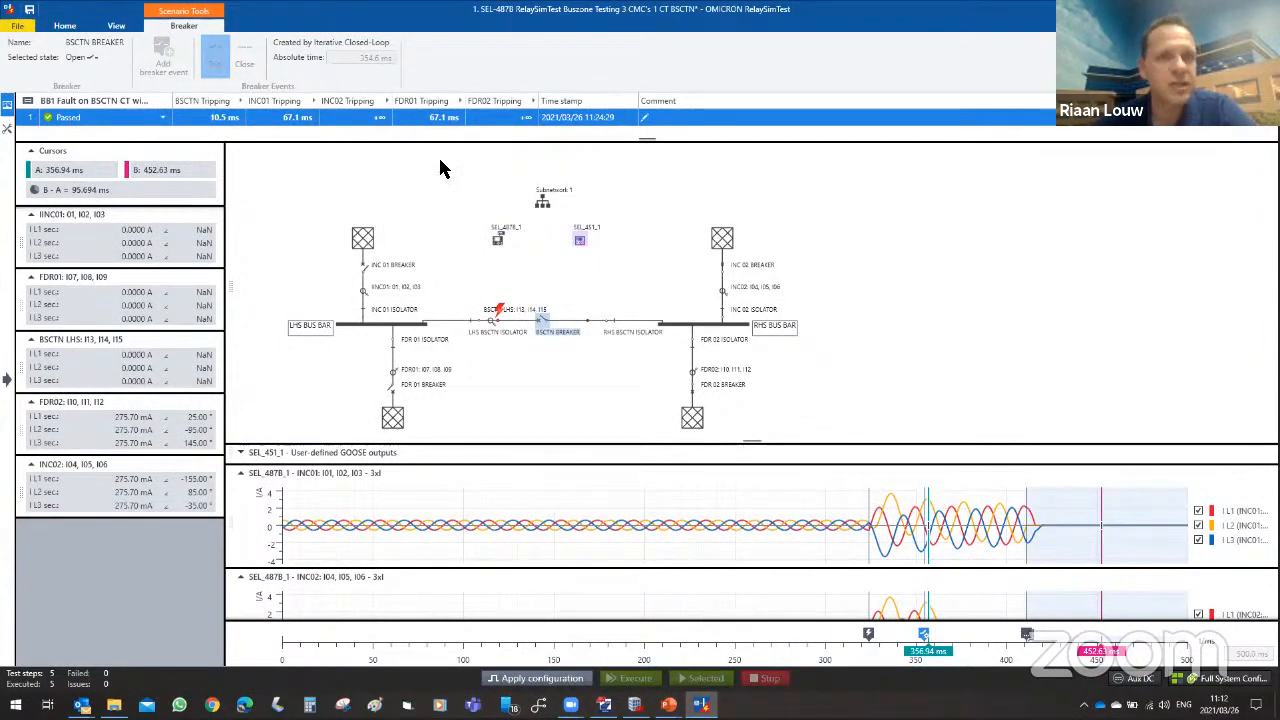
Duplicate the "BB1 Fault on BSCTN CT with BSCTN CB Closed" test case and rename the copy "BB1 Gnd Fault on BSCTN CT with BSCTN CB Closed".
click(5, 390)
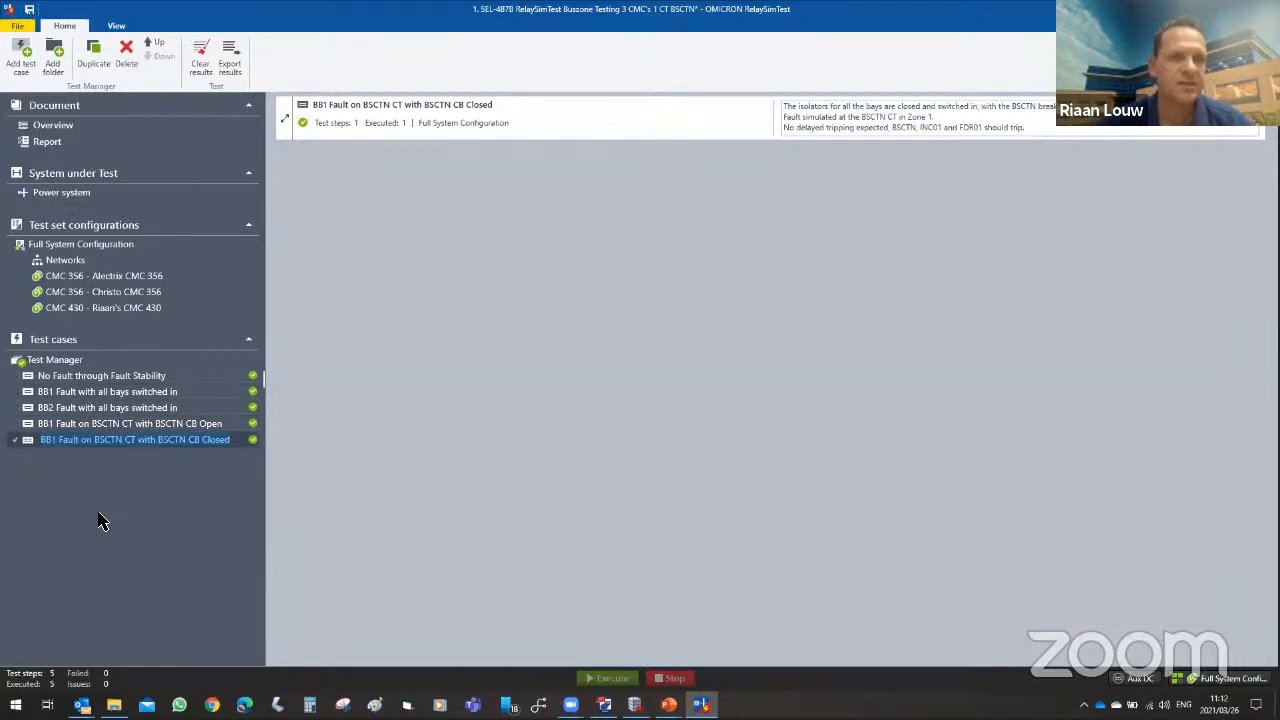
click(97, 61)
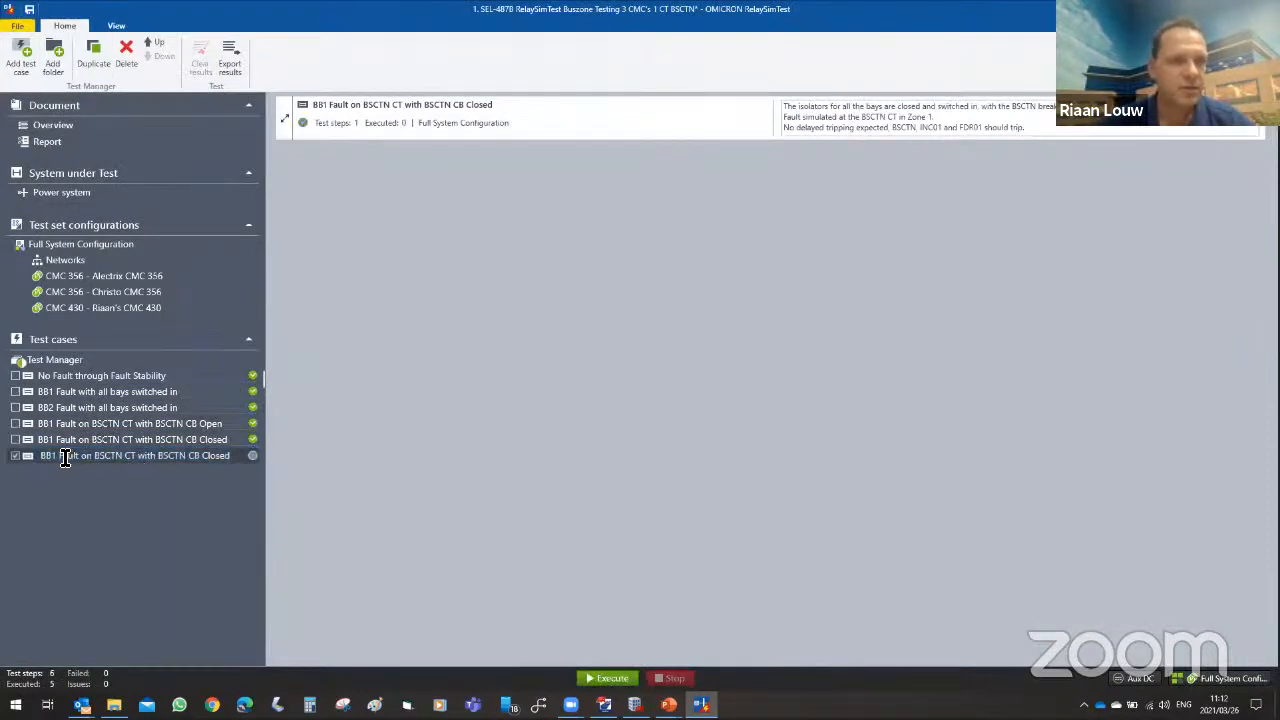
text(and B)
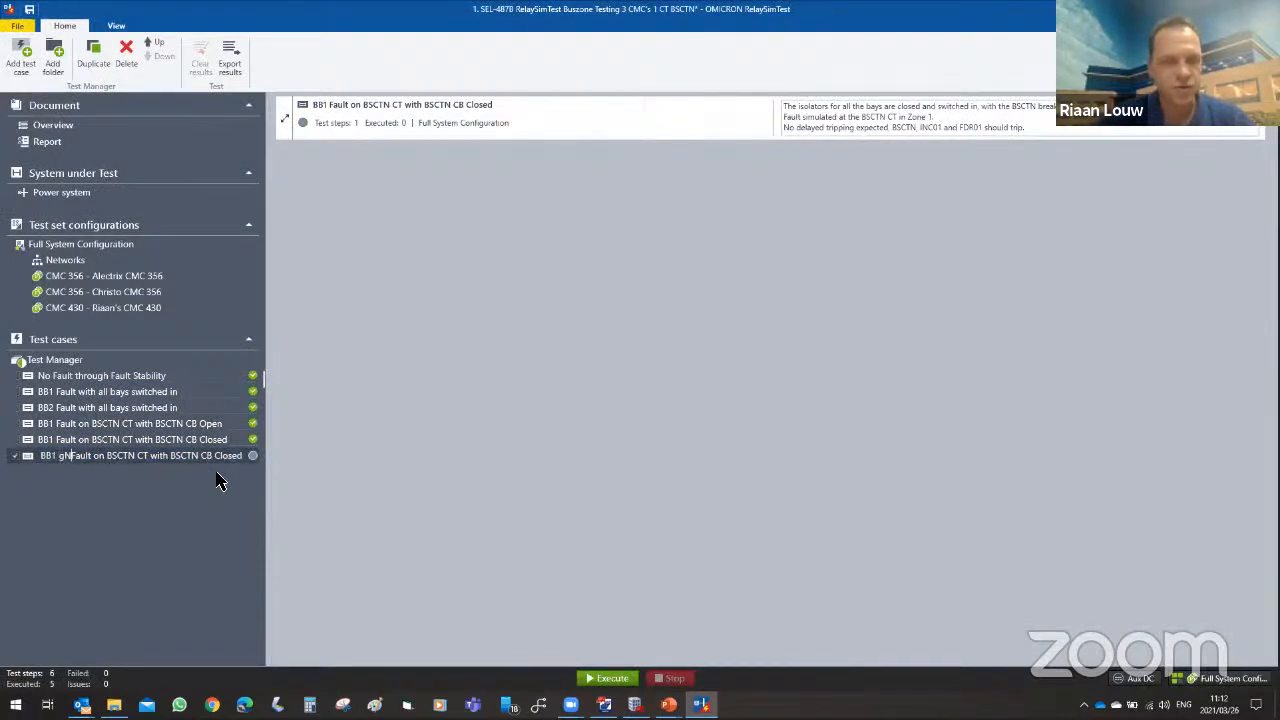
key(BackSpace)
key(BackSpace)
key(BackSpace)
key(BackSpace)
key(BackSpace)
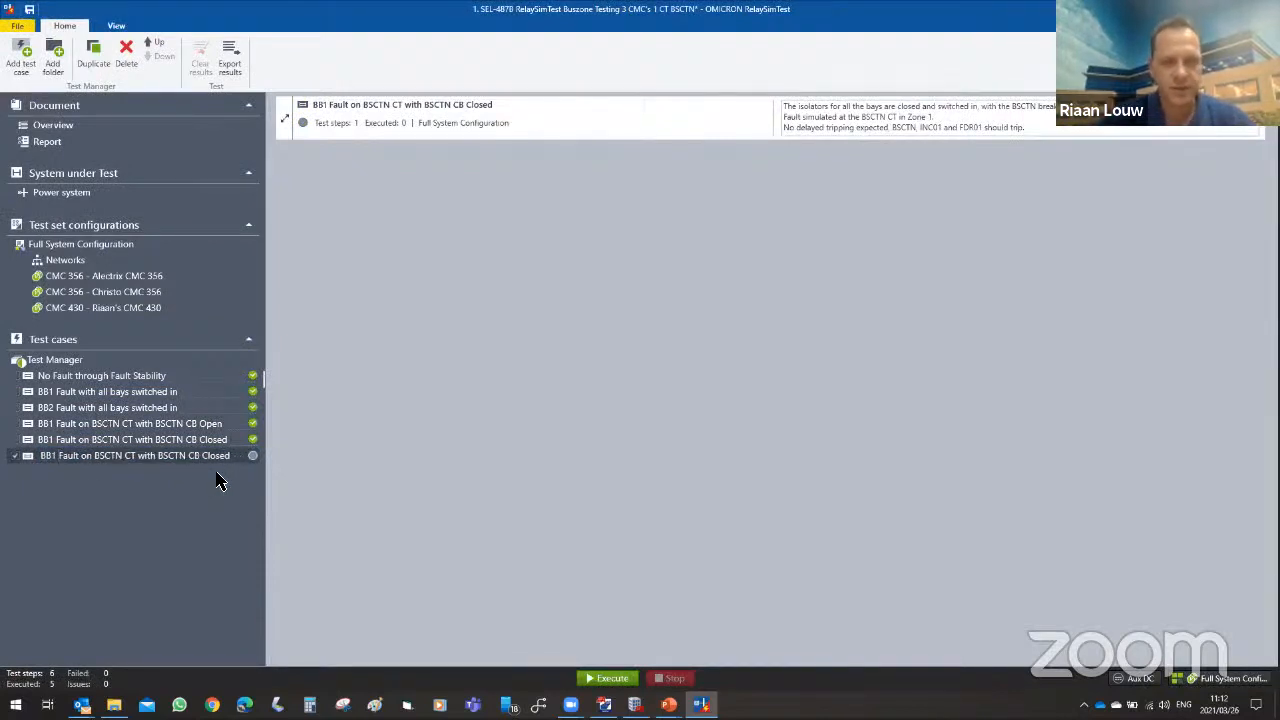
text(Gnd)
key(Return)
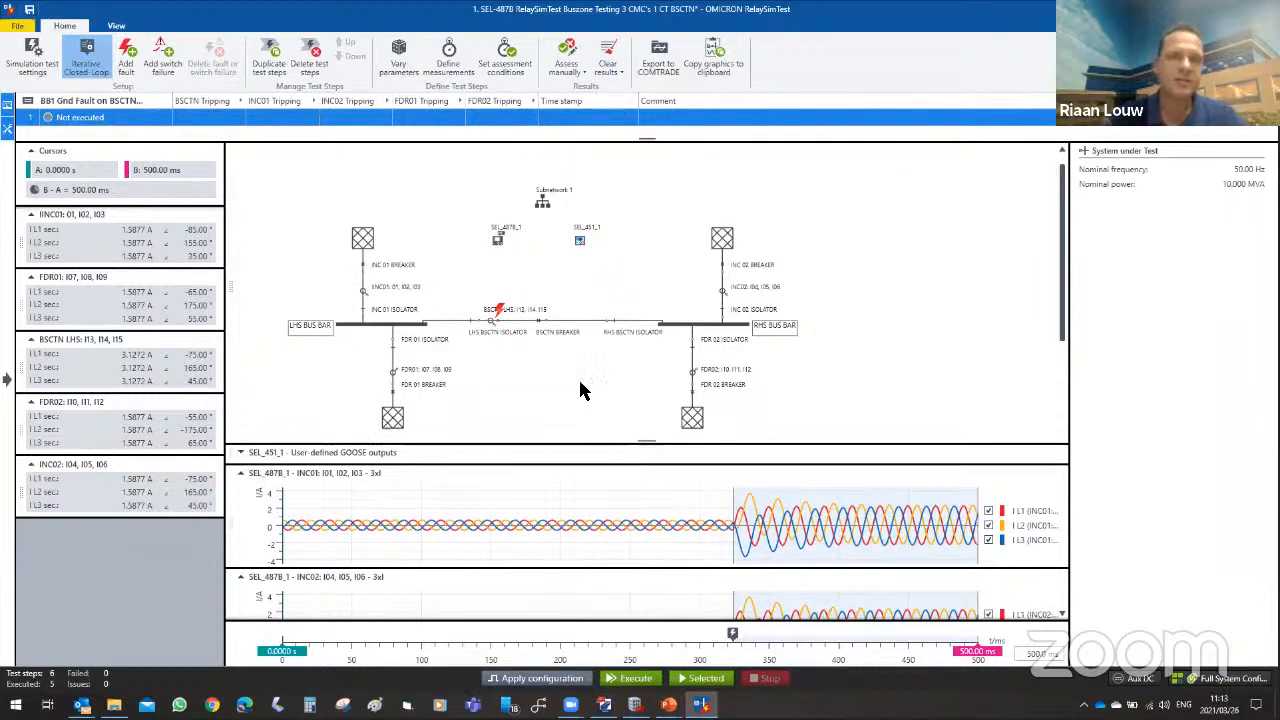
Set the fault type of the BSCTN CT node fault to L1-N and inspect the simulated bay currents and GOOSE outputs.
click(100, 72)
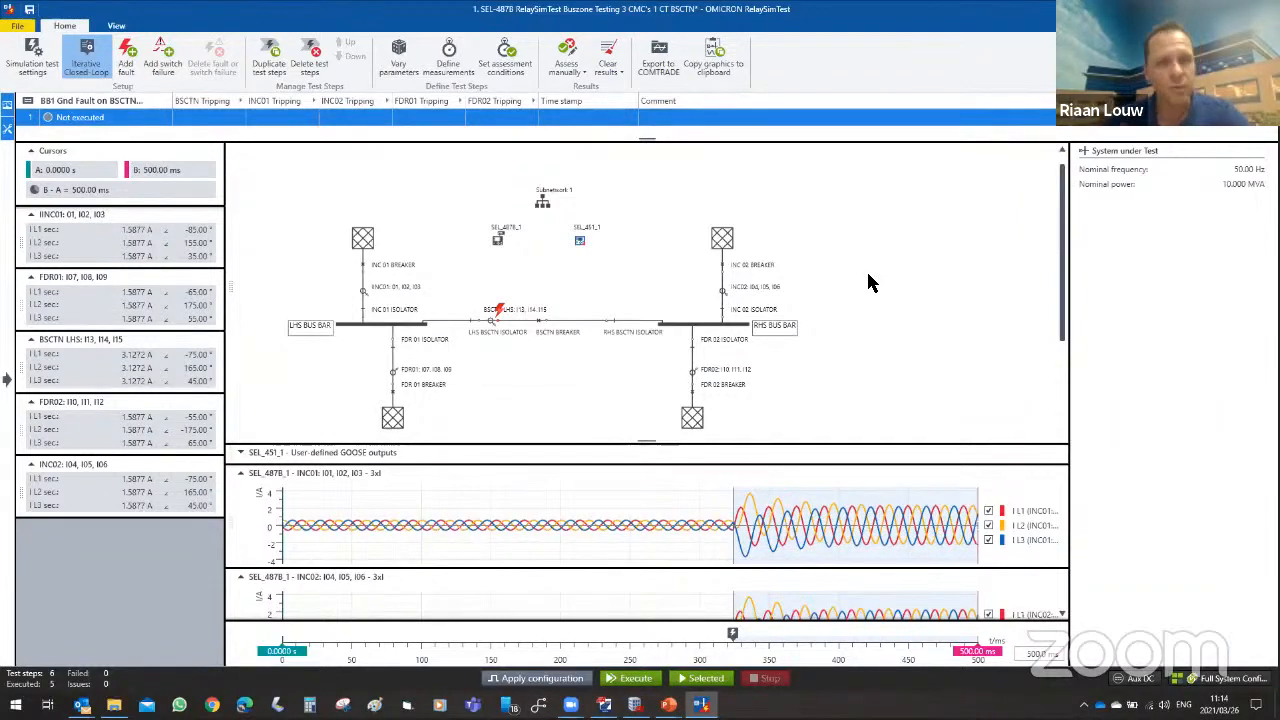
click(501, 311)
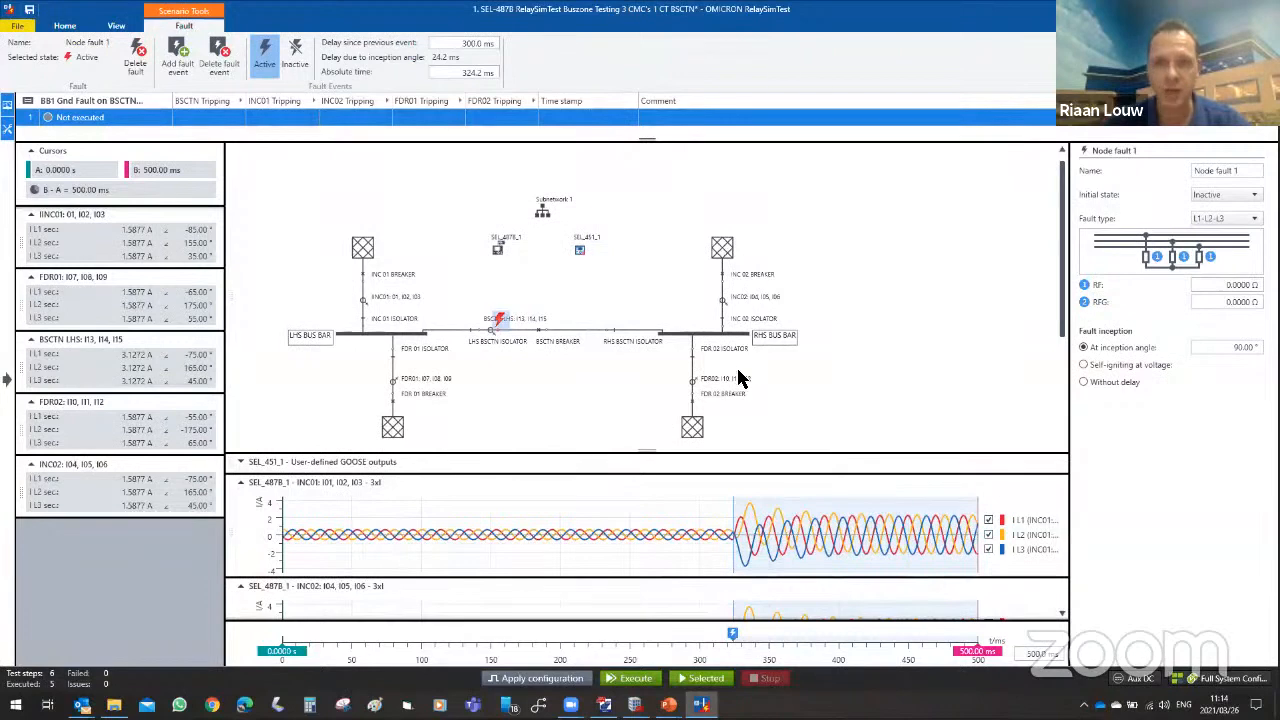
click(1207, 230)
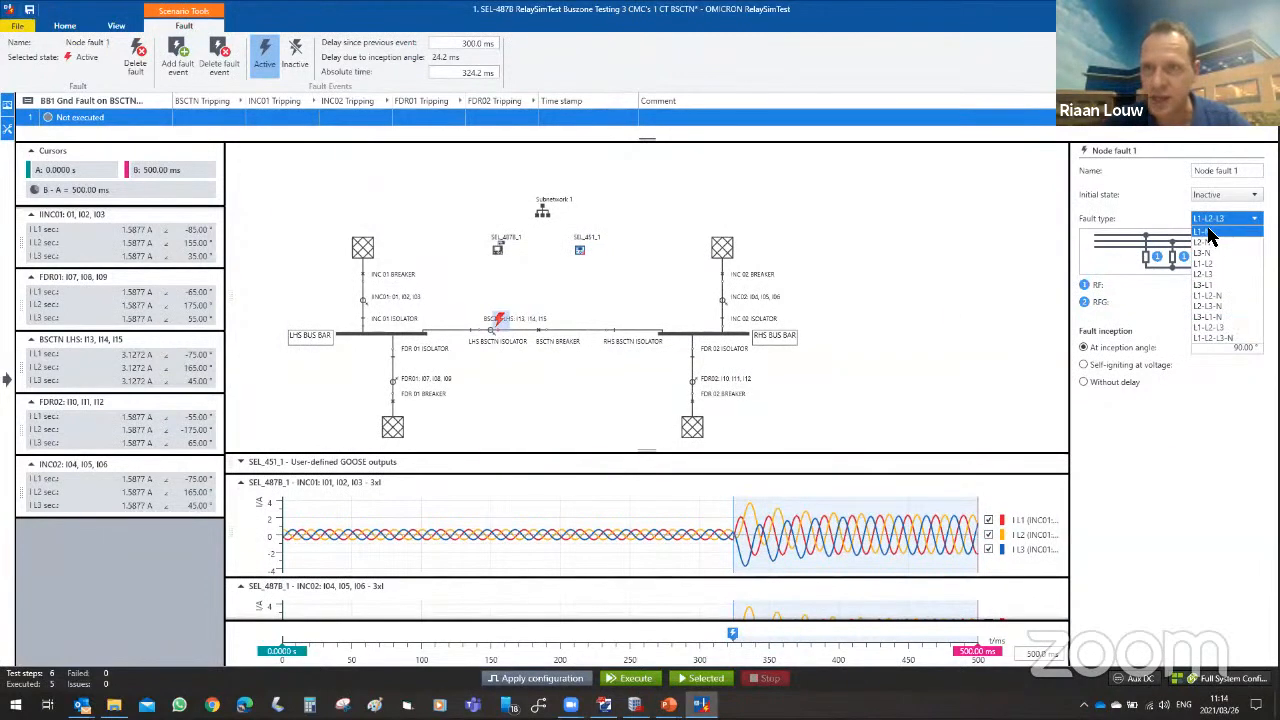
click(1212, 234)
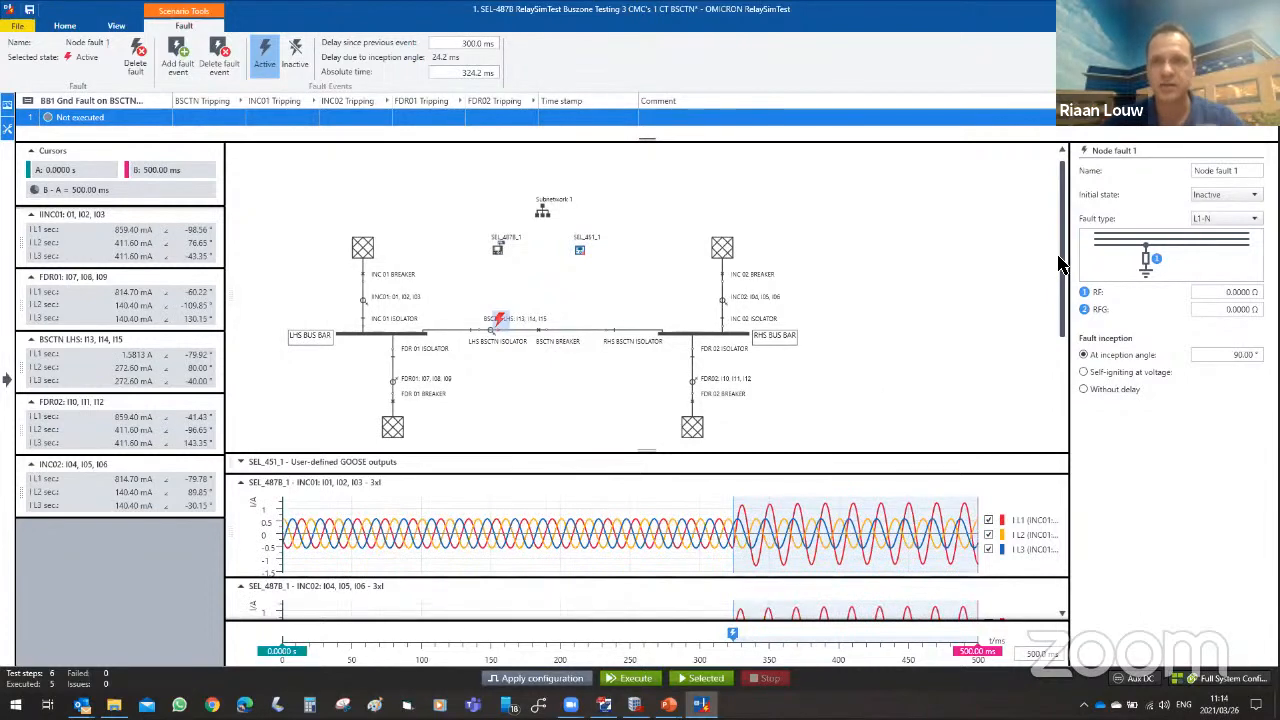
drag(1062, 272, 1062, 317)
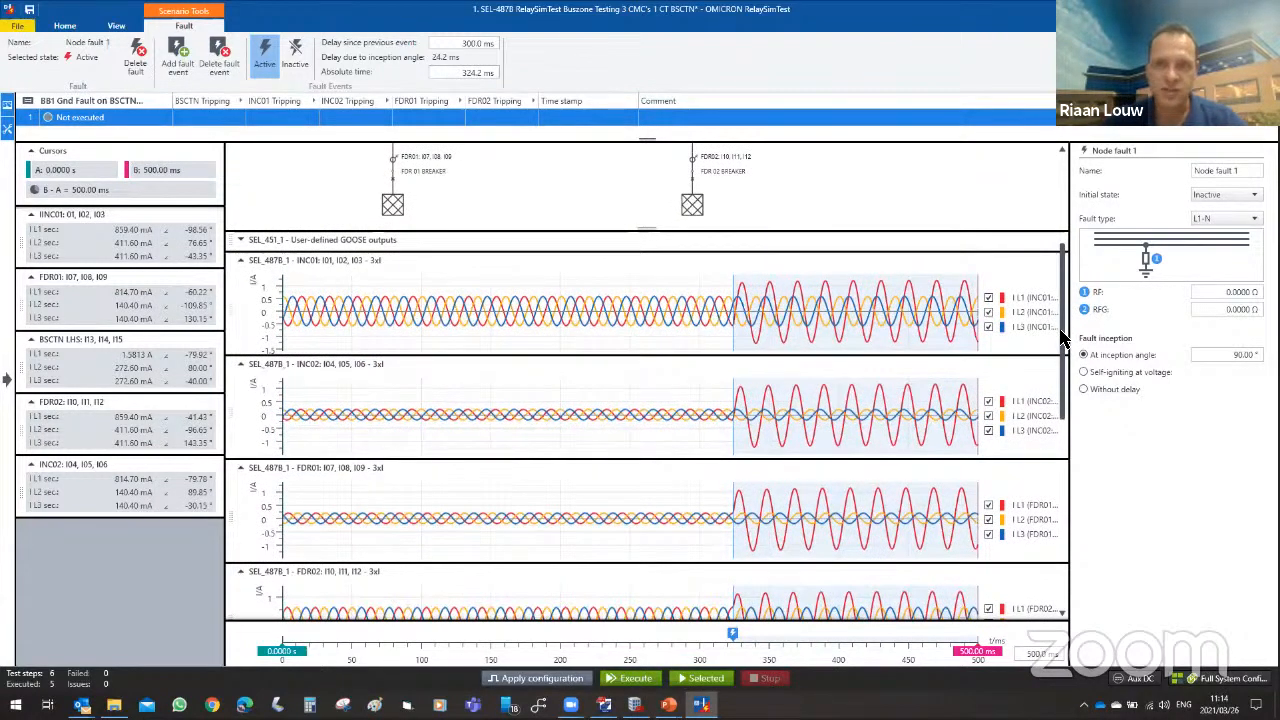
scroll(1062, 340, down, 1)
scroll(1050, 453, down, 4)
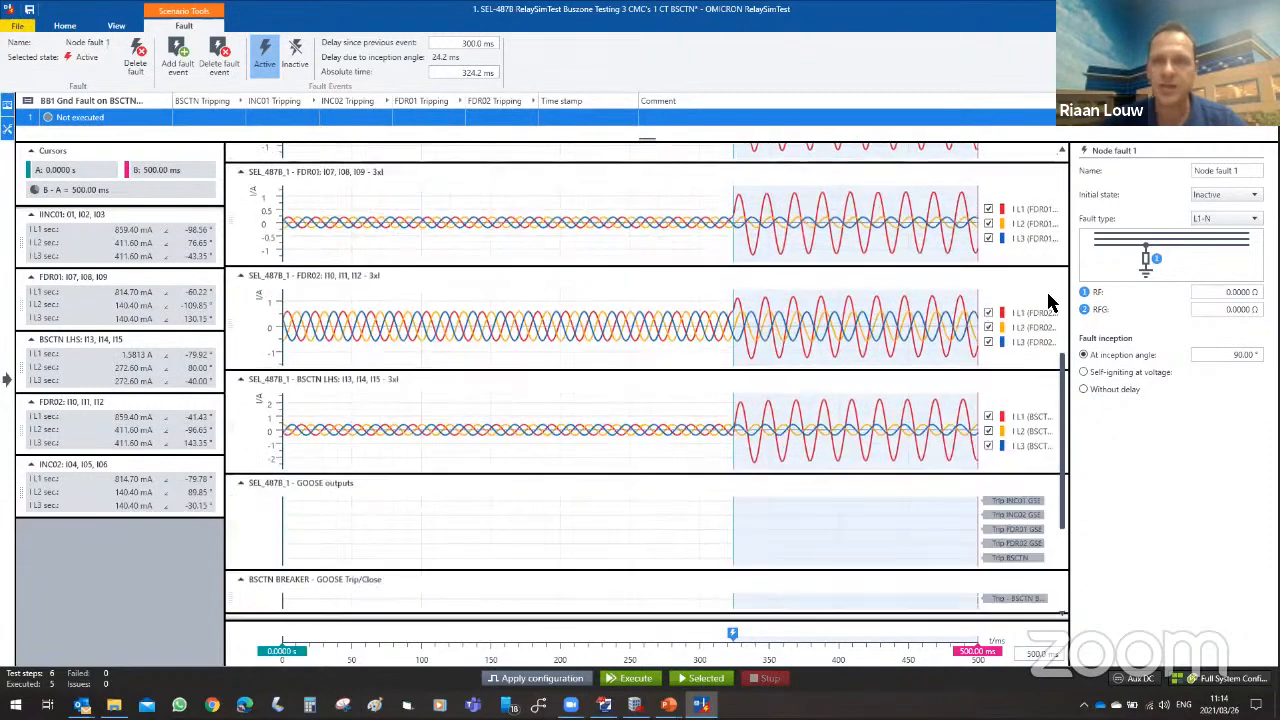
scroll(1050, 294, up, 5)
scroll(1052, 228, up, 4)
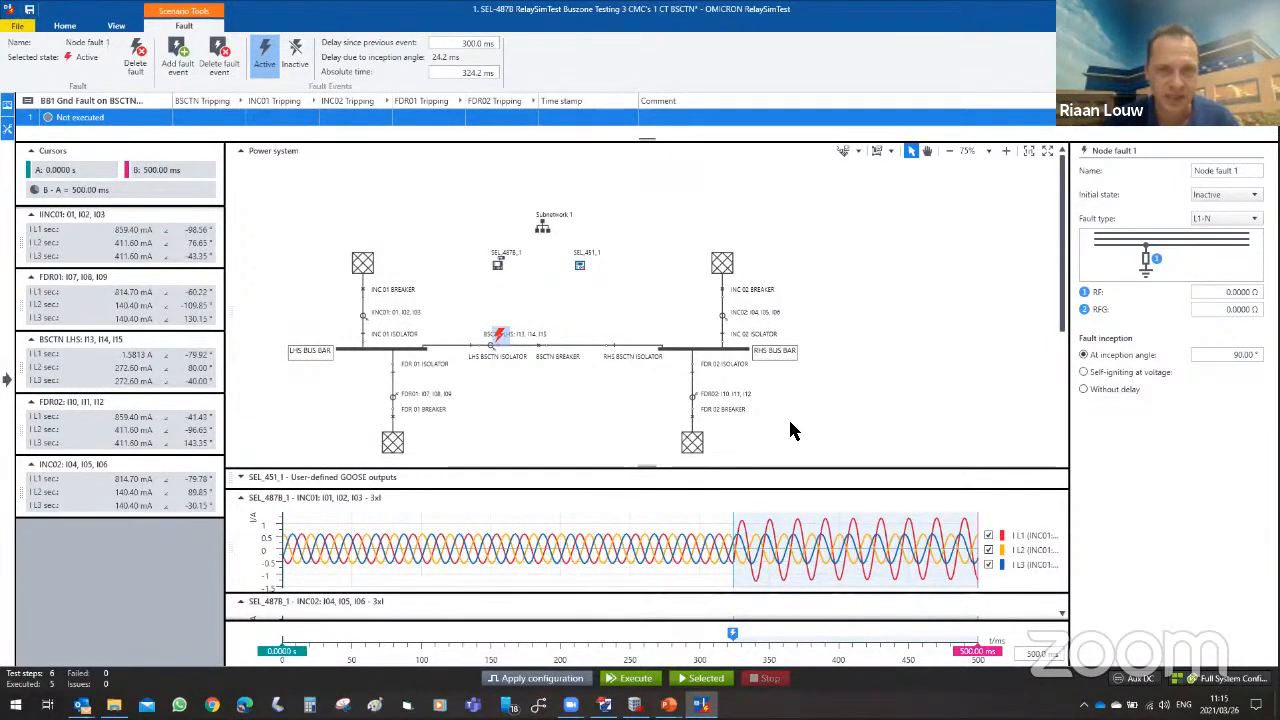
Apply the configuration, execute the BB1 ground fault test case and view the recorded incomer and feeder currents.
click(554, 680)
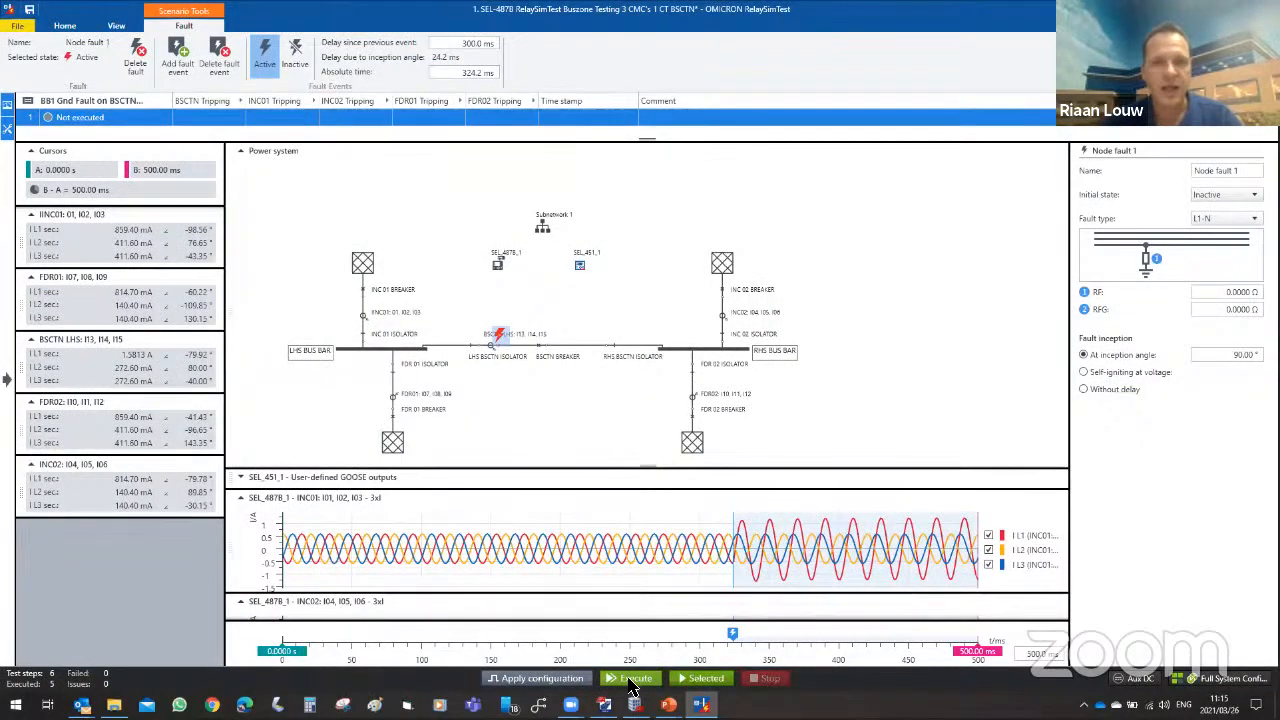
click(631, 684)
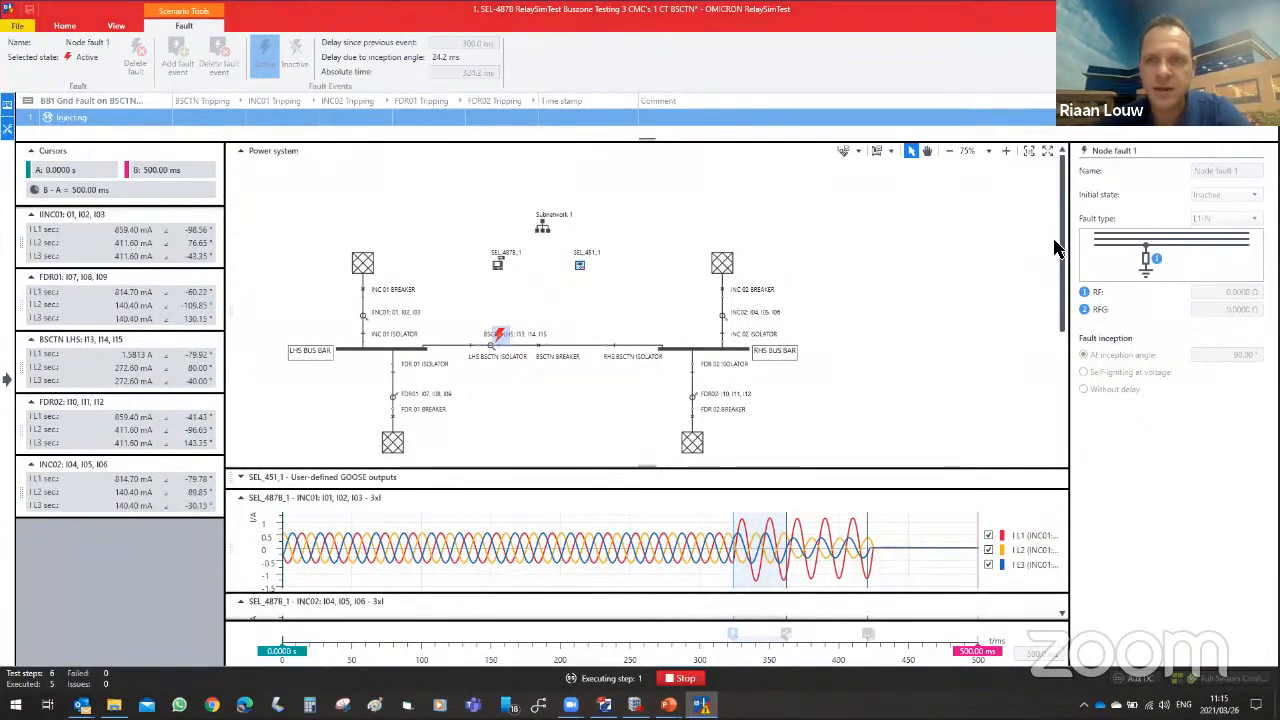
drag(1066, 250, 1070, 356)
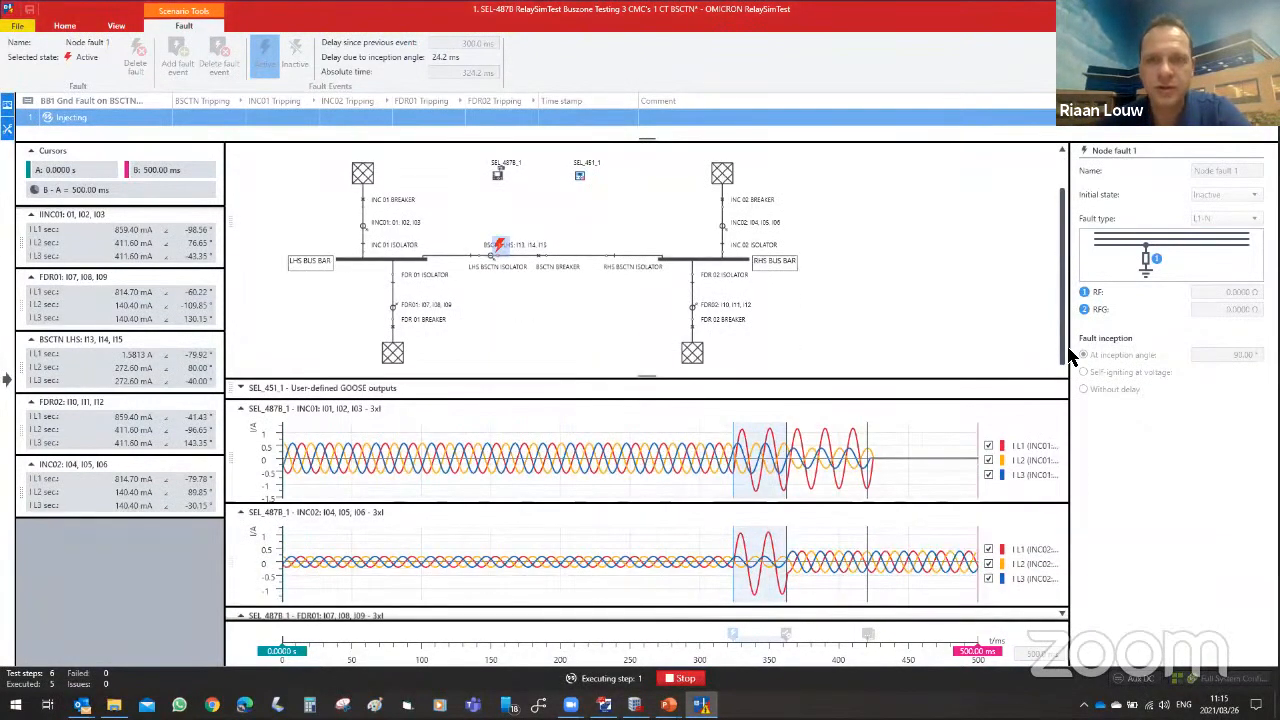
scroll(1070, 356, down, 3)
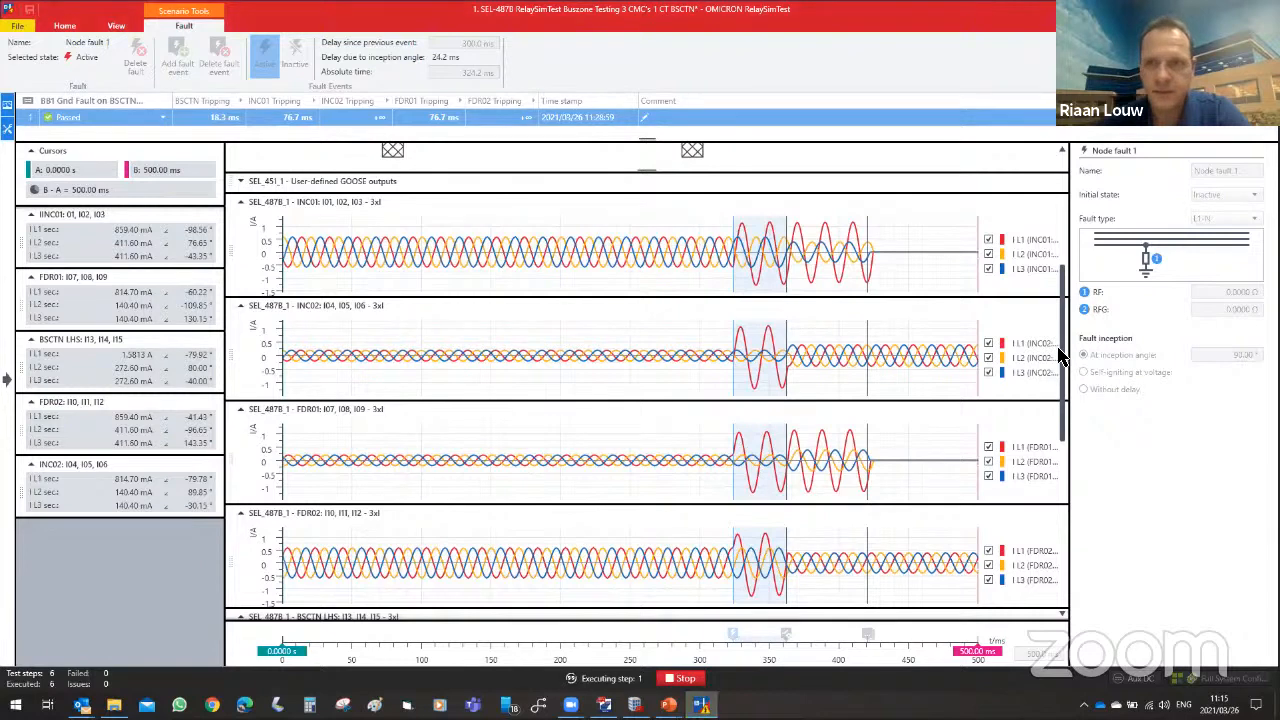
scroll(1054, 230, up, 3)
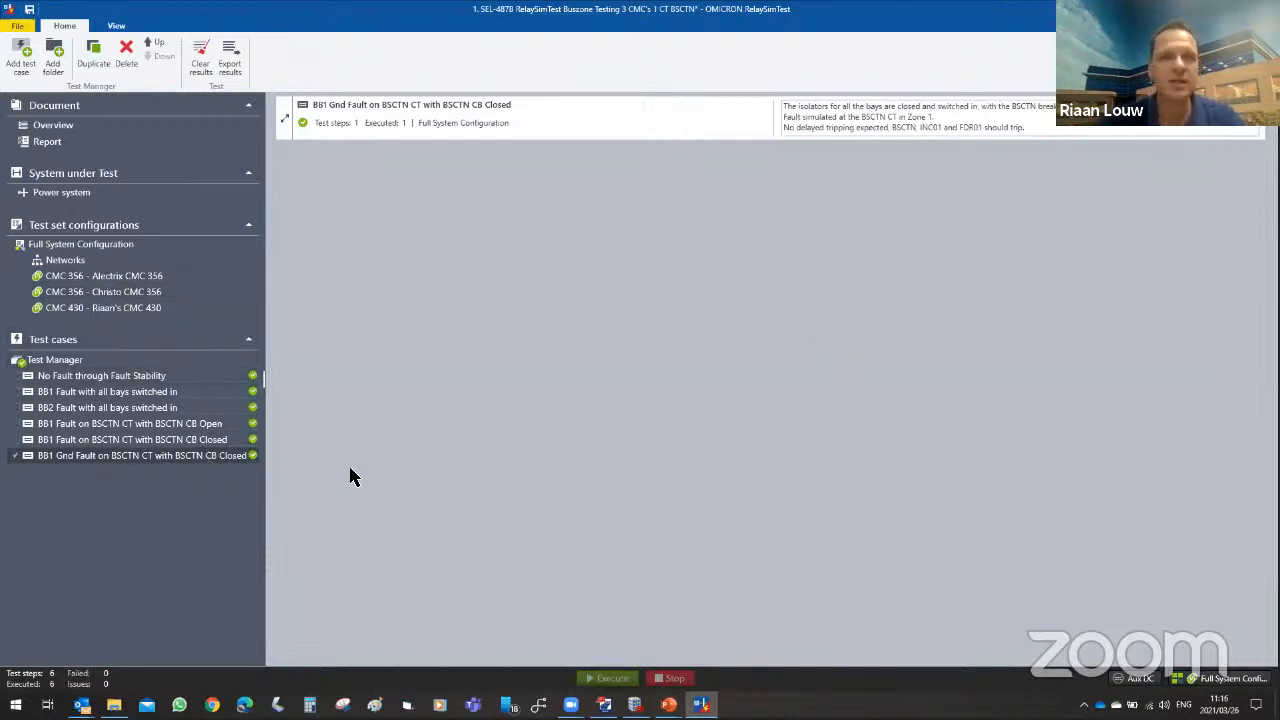
Review the descriptions of the BB1 ground fault, through fault stability, BB1 and BB2 test cases for their expected trips.
drag(1057, 133, 749, 94)
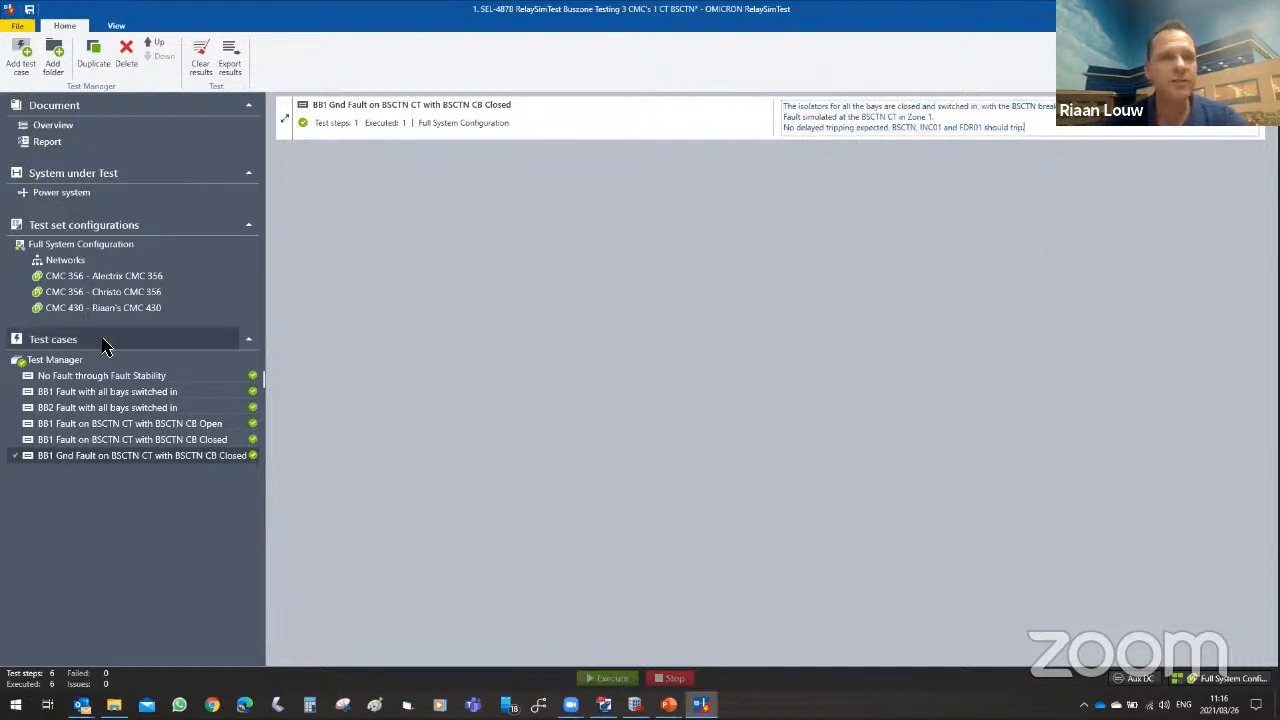
click(100, 376)
click(102, 392)
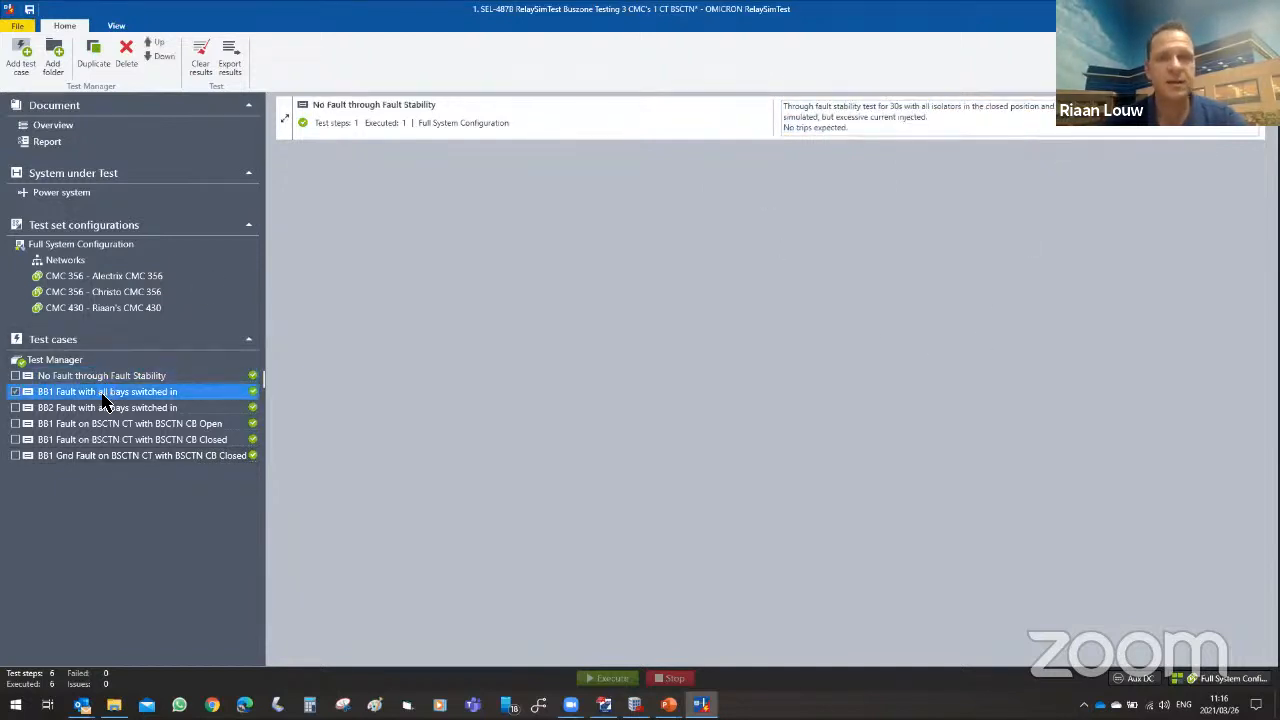
click(103, 407)
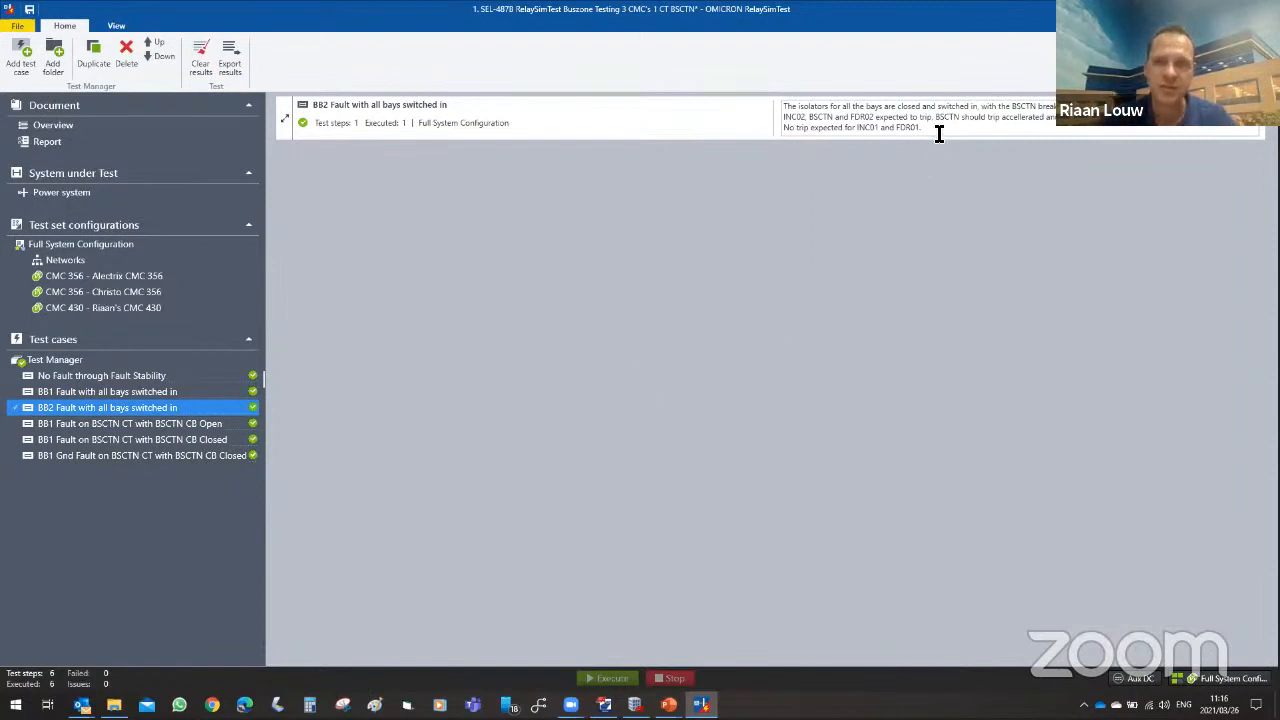
drag(905, 131, 758, 100)
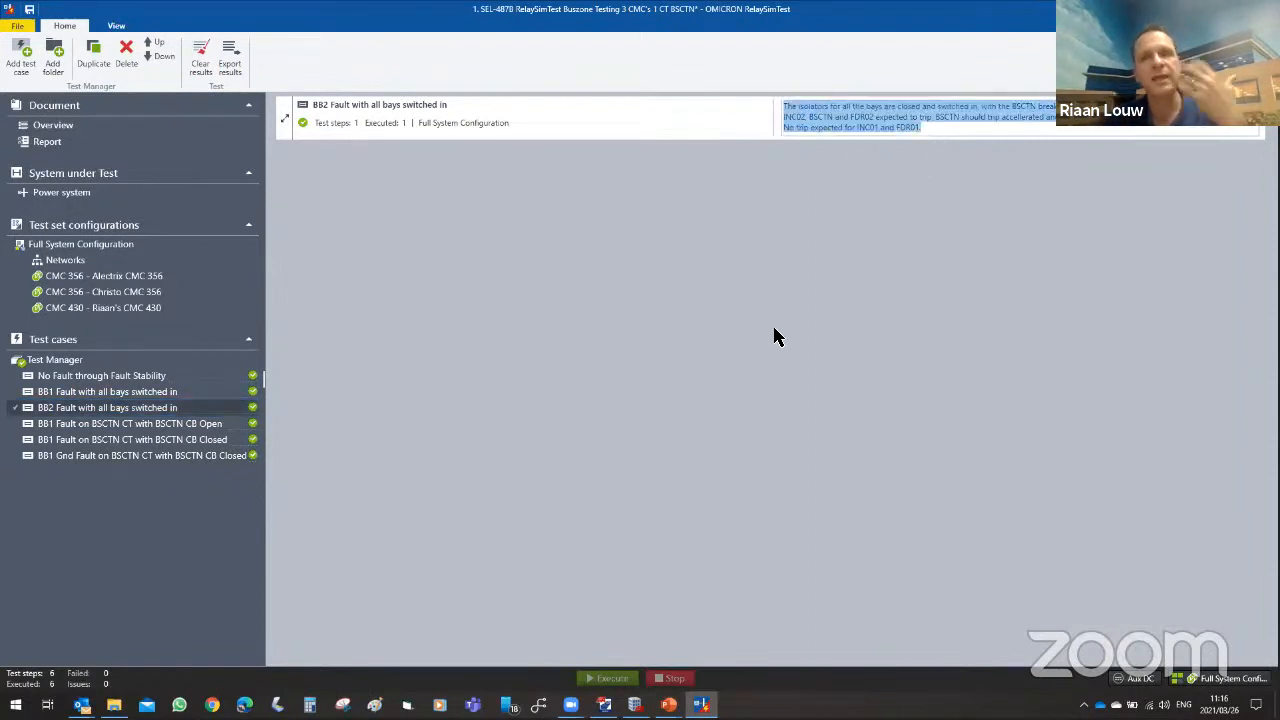
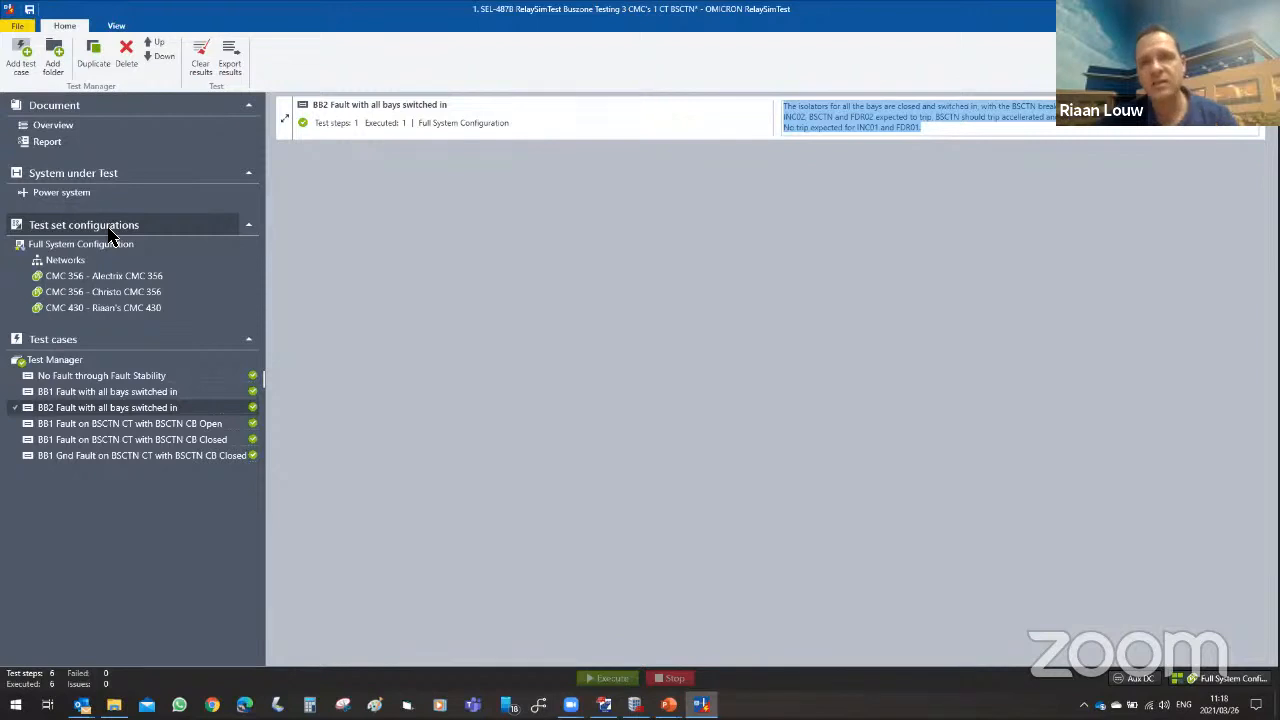
Export the test report with the overview, power system and all test cases to Word.
click(38, 145)
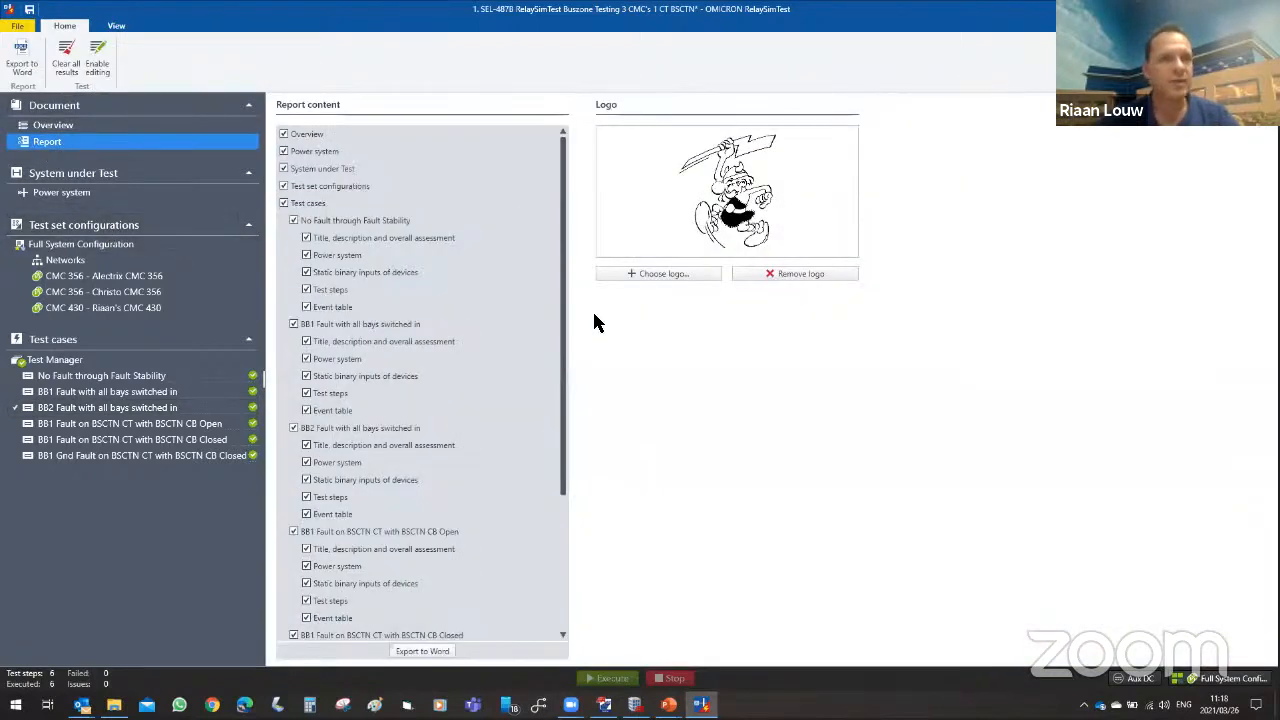
click(22, 55)
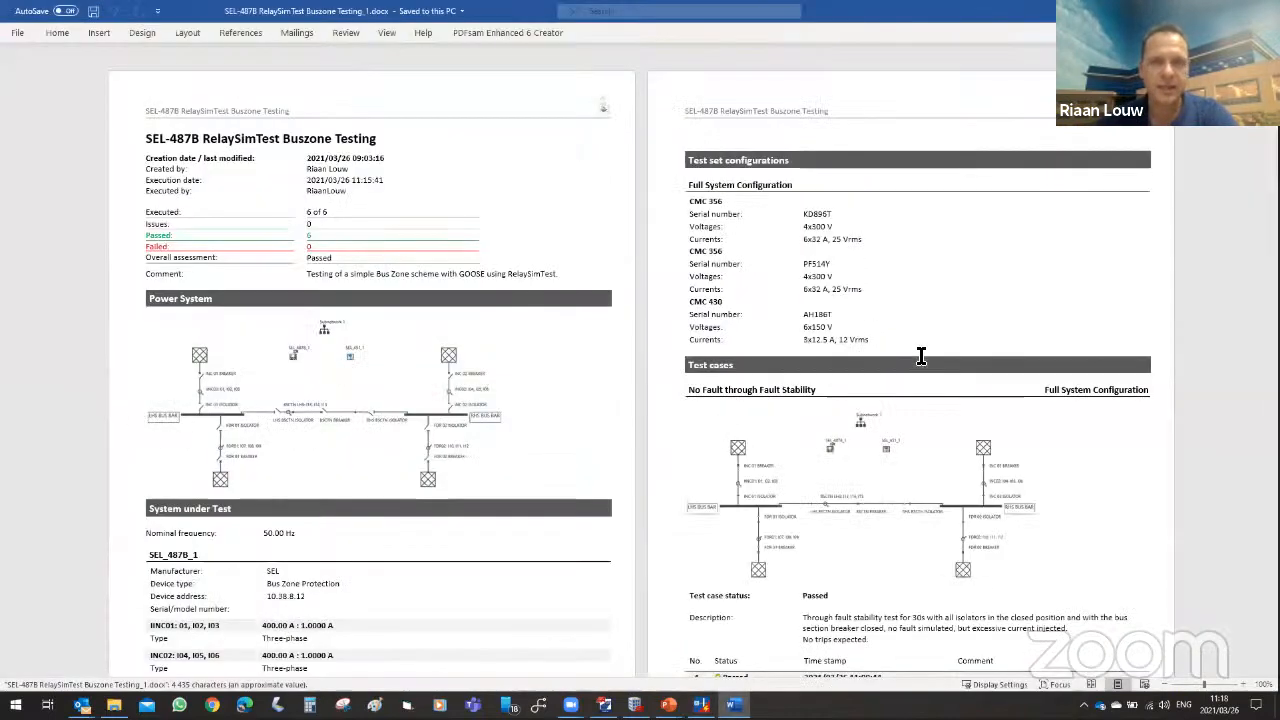
Read through the exported Word report, checking each test case's status, description, tripping times and breaker event table.
scroll(743, 259, down, 2)
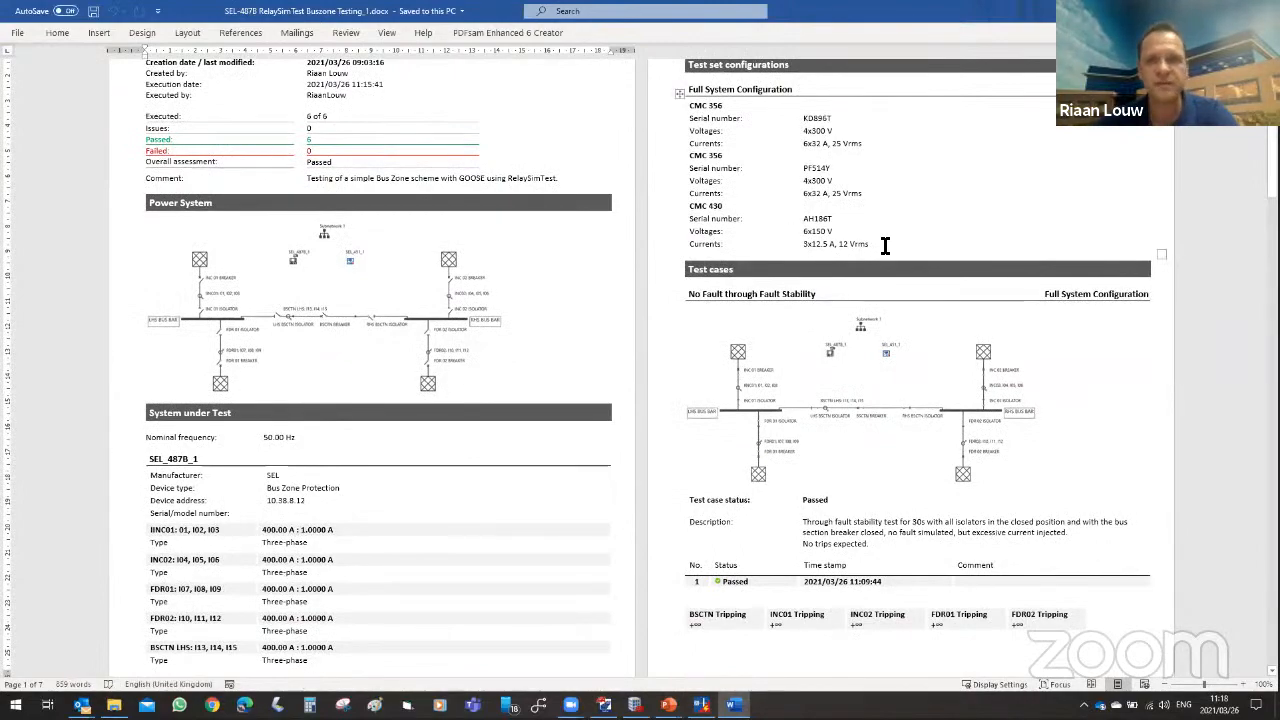
scroll(884, 250, down, 2)
scroll(884, 250, down, 9)
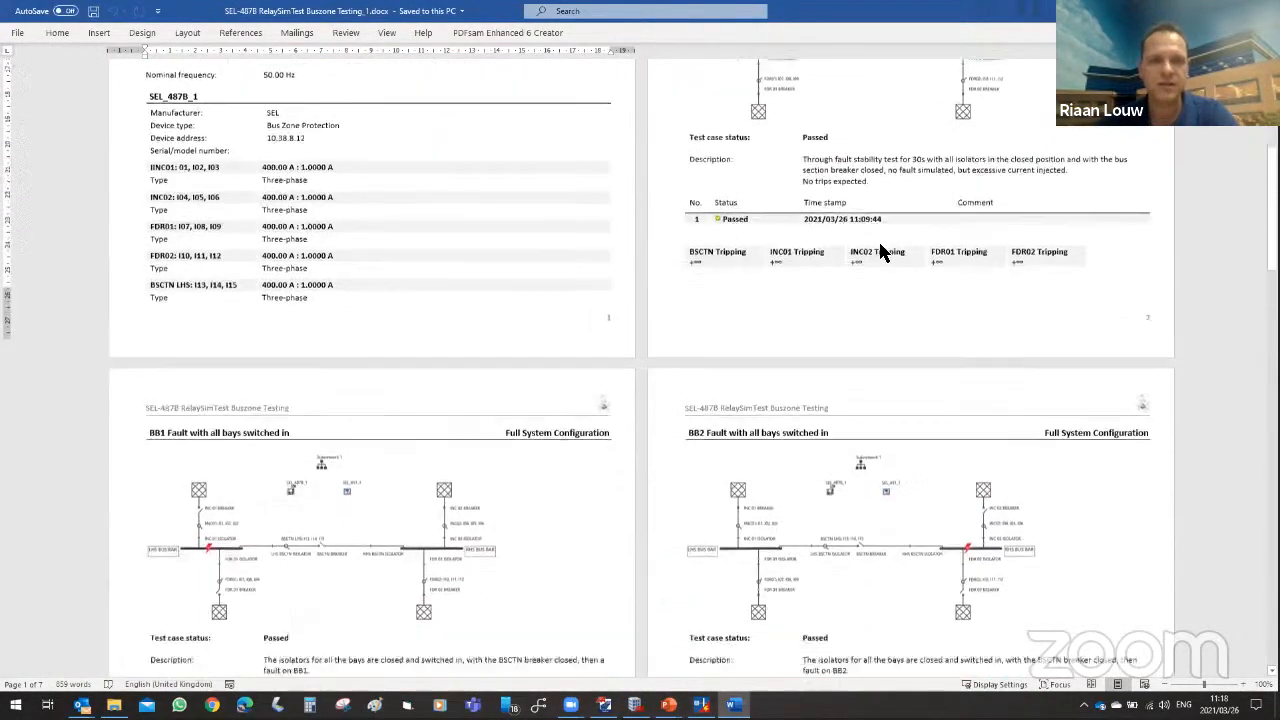
scroll(876, 257, down, 4)
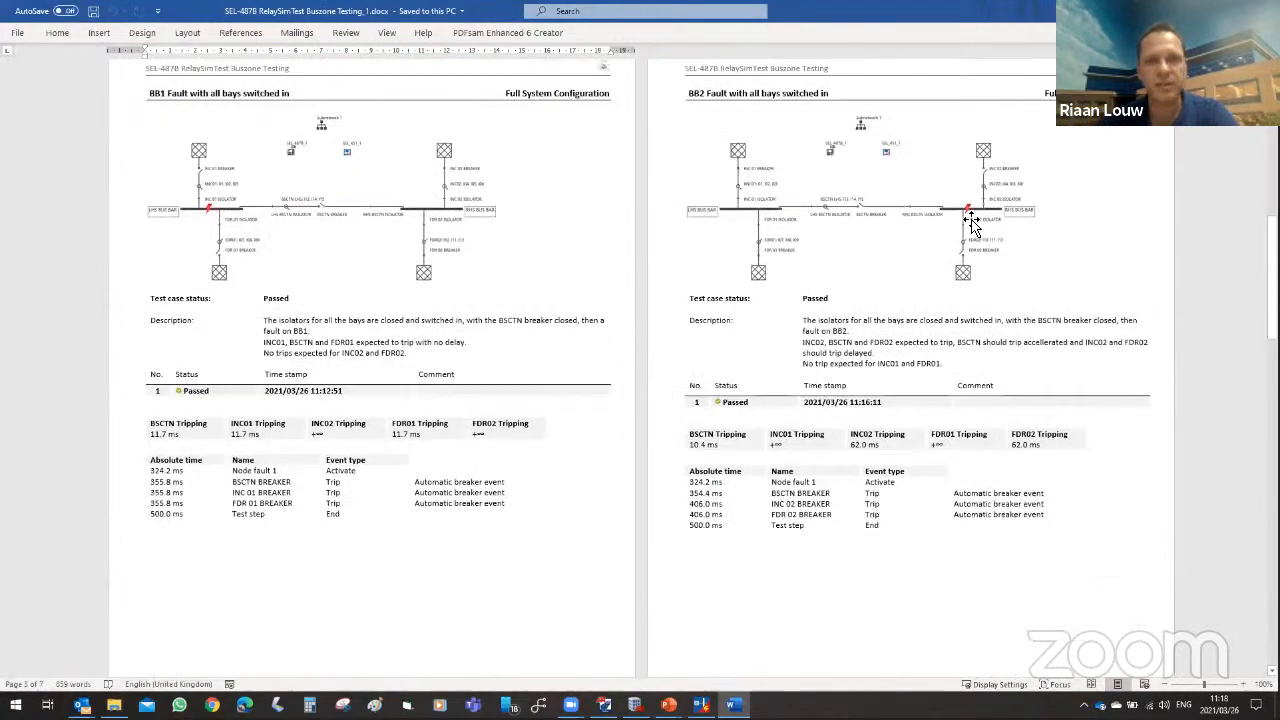
scroll(903, 229, down, 7)
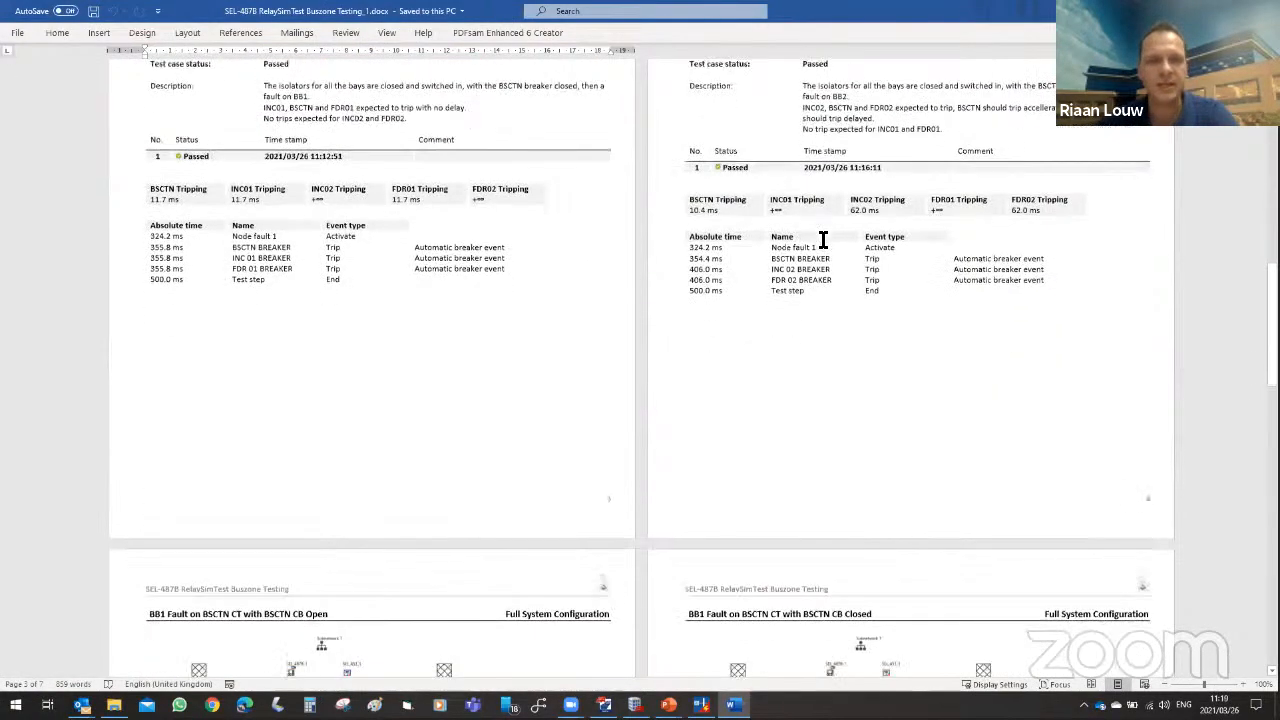
scroll(829, 241, down, 15)
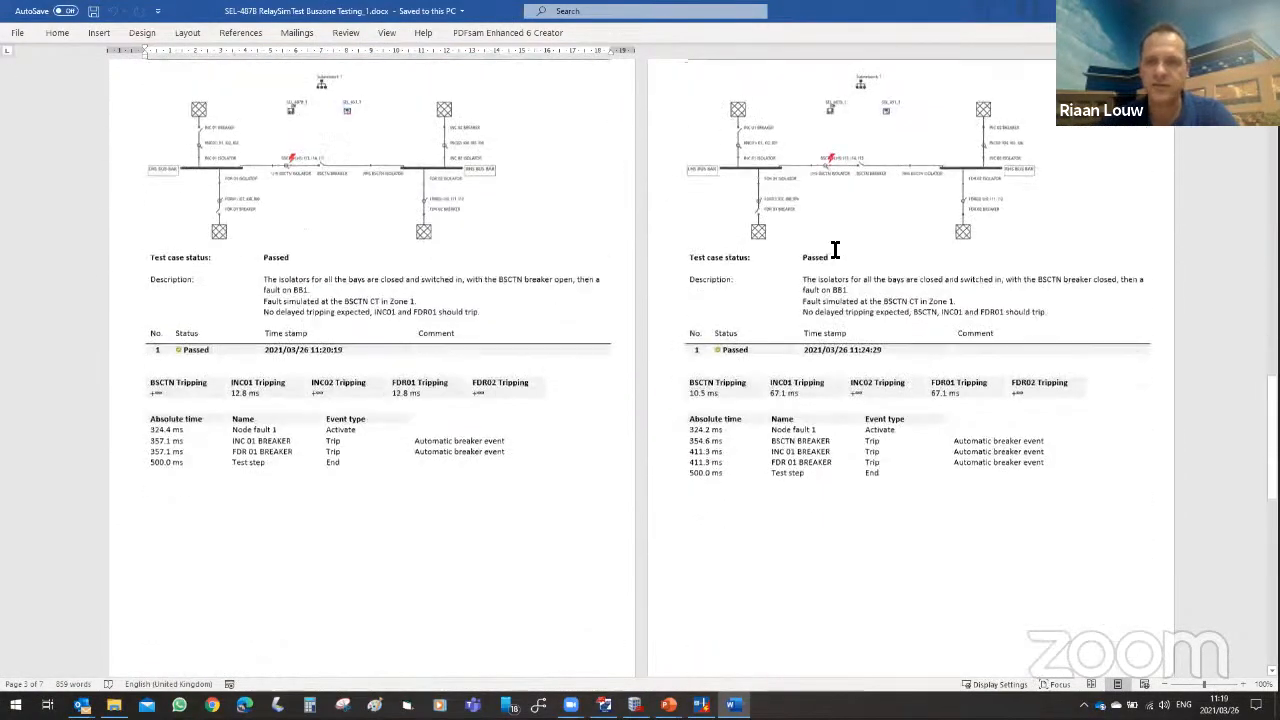
scroll(837, 250, down, 9)
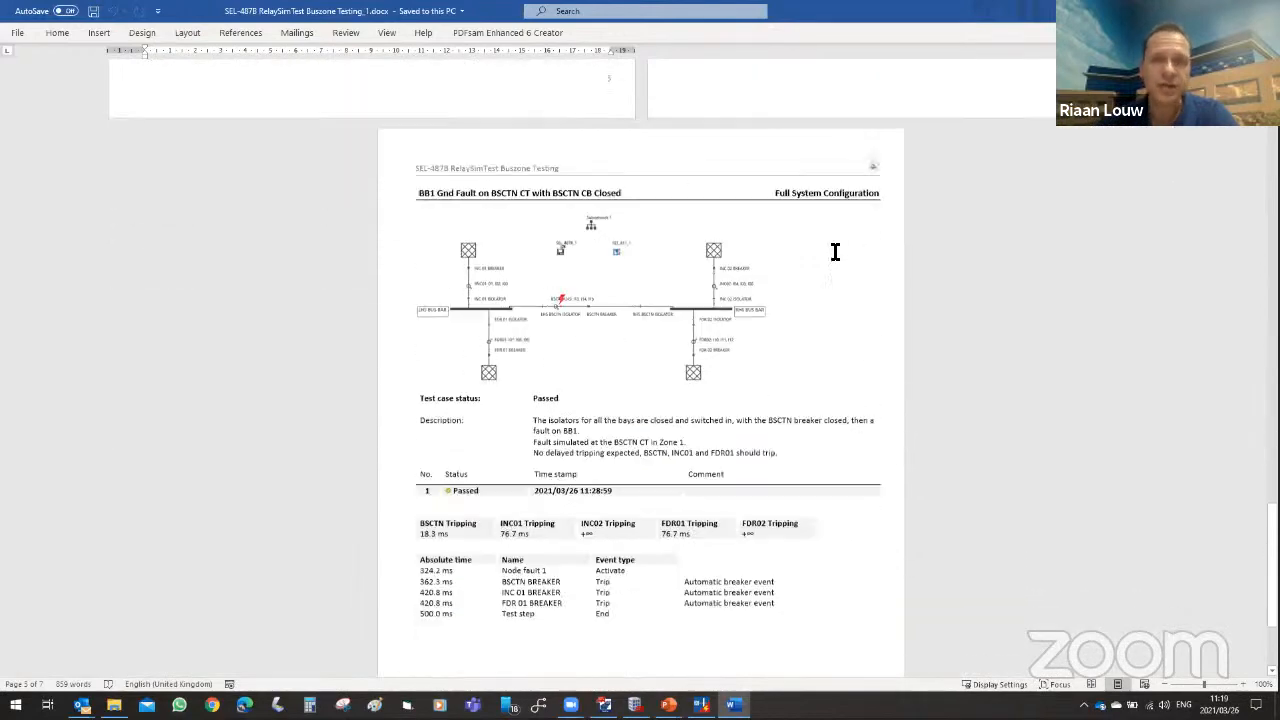
scroll(896, 270, down, 3)
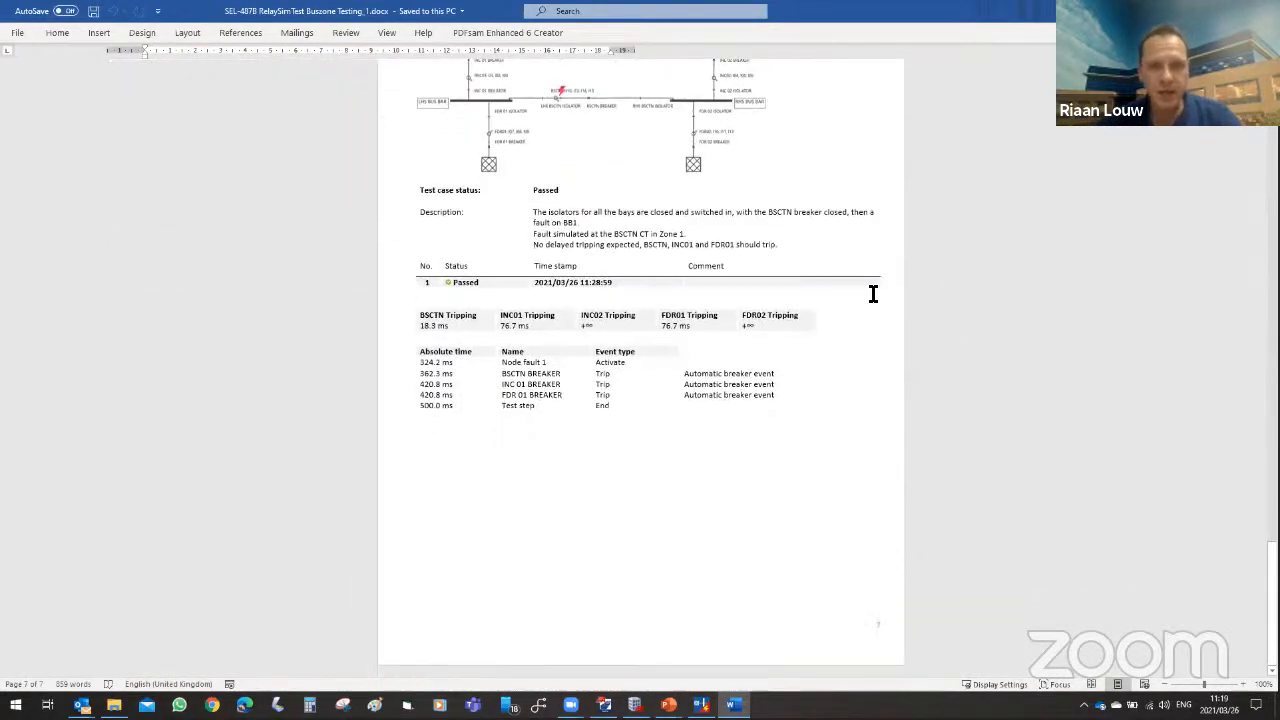